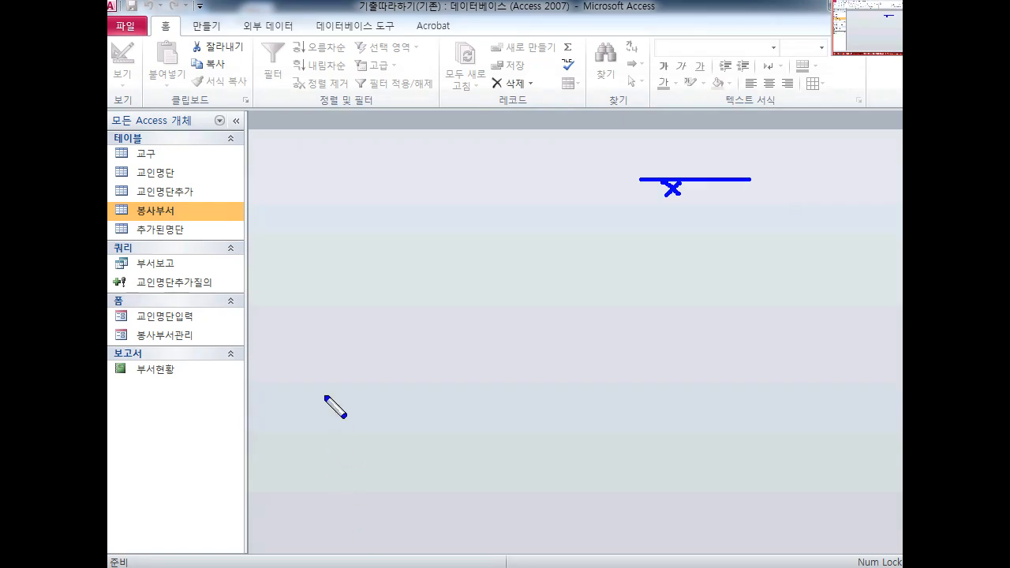
pyautogui.press('e')
pyautogui.moveTo(133, 349); pyautogui.dragTo(203, 348)
pyautogui.moveTo(126, 294)
pyautogui.mouseDown()
pyautogui.moveTo(110, 301)
pyautogui.moveTo(125, 293)
pyautogui.mouseUp()
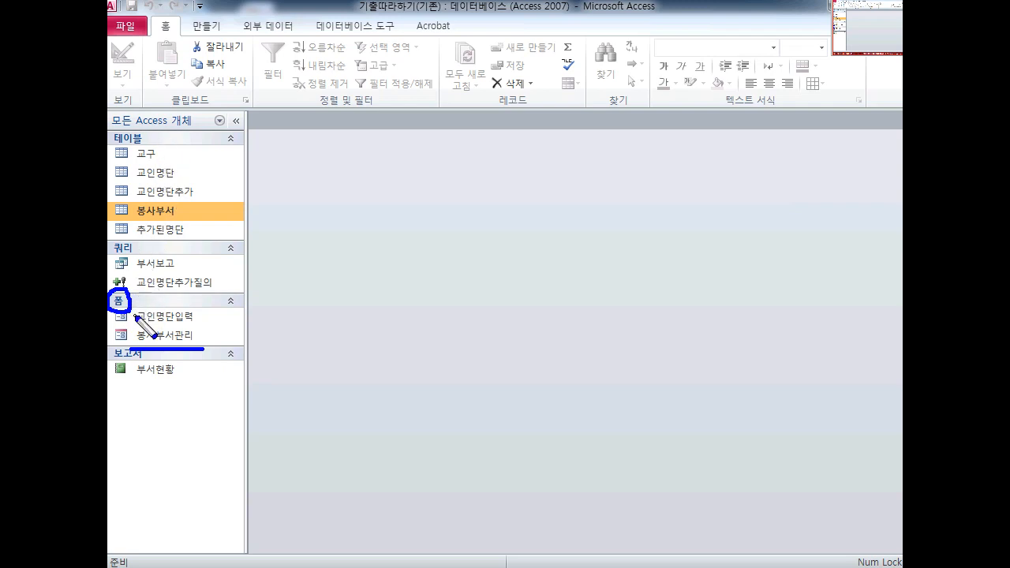
pyautogui.moveTo(133, 313)
pyautogui.mouseDown()
pyautogui.moveTo(147, 326)
pyautogui.moveTo(158, 310)
pyautogui.mouseUp()
pyautogui.moveTo(209, 340); pyautogui.dragTo(226, 323)
pyautogui.press('Escape')
# Open the 봉사부서관리 form and try its 봉사부서 보고서 command button
pyautogui.doubleClick(188, 337)
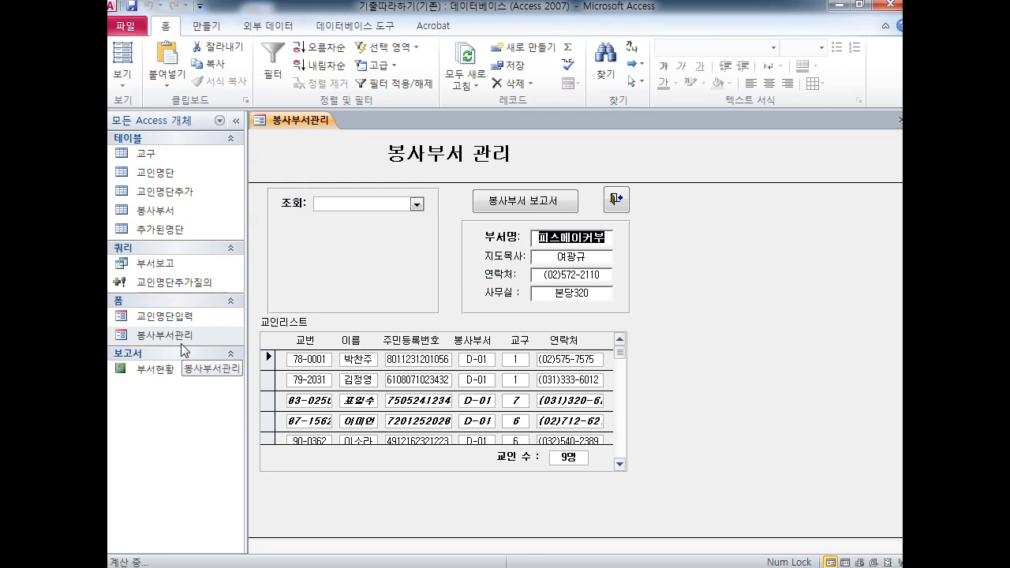
pyautogui.hotkey('ctrl', '2')
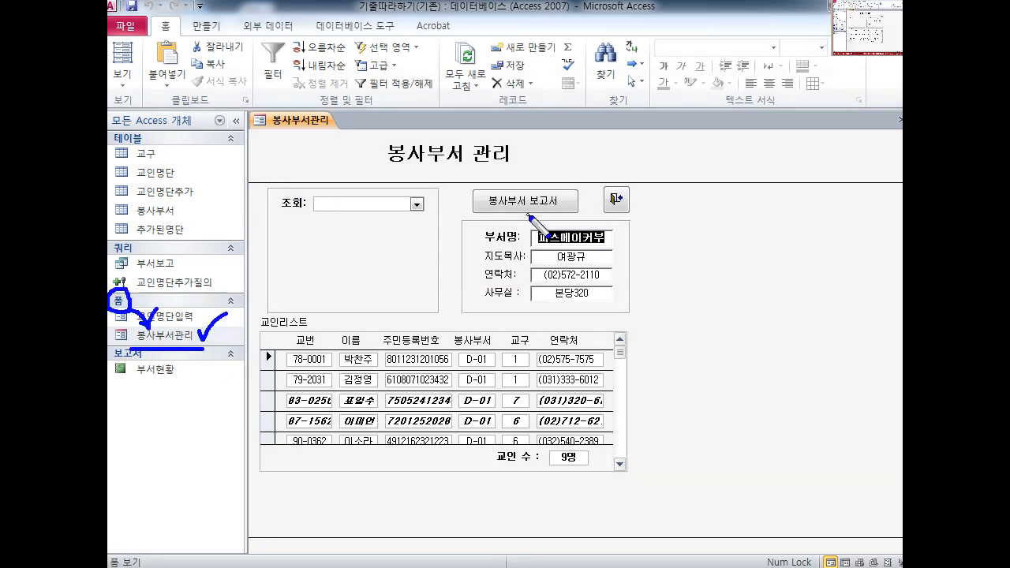
pyautogui.moveTo(531, 218)
pyautogui.mouseDown()
pyautogui.moveTo(483, 205)
pyautogui.moveTo(552, 212)
pyautogui.moveTo(517, 166)
pyautogui.moveTo(544, 208)
pyautogui.mouseUp()
pyautogui.press('Escape')
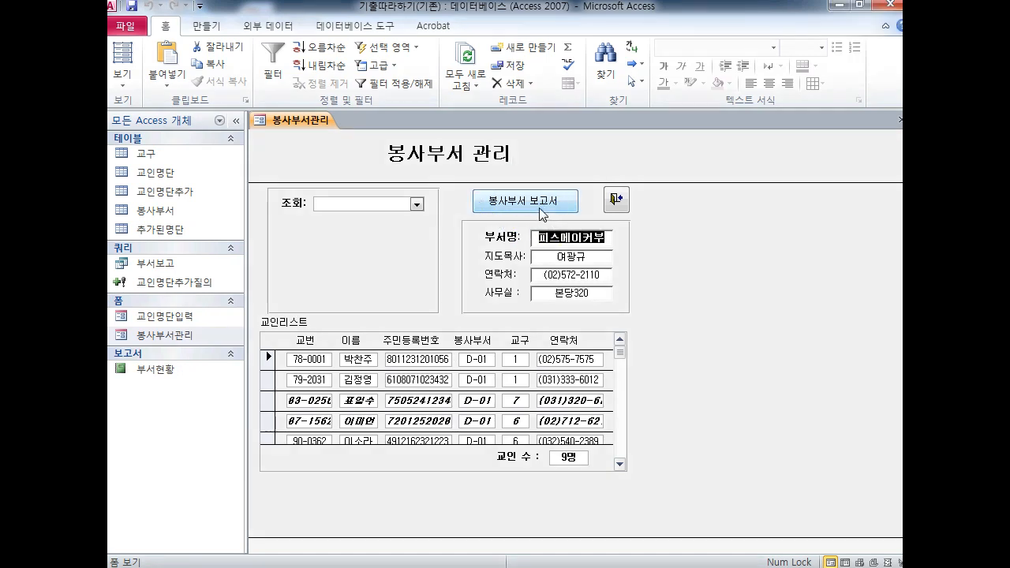
pyautogui.click(540, 209)
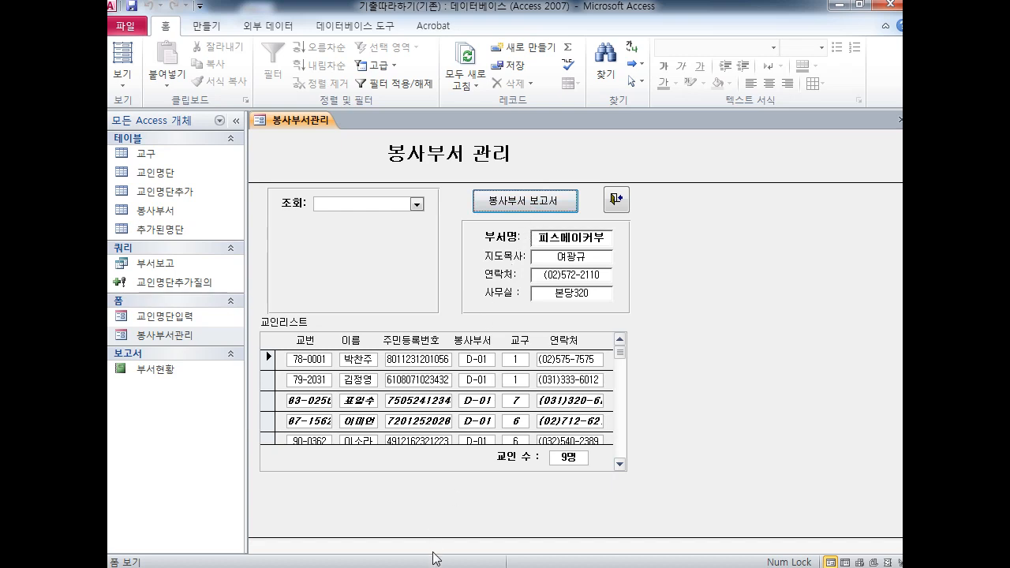
# Launch Notepad, then move and shrink its window so part of the Access form stays uncovered
pyautogui.press('super+r')
pyautogui.write('notepa')
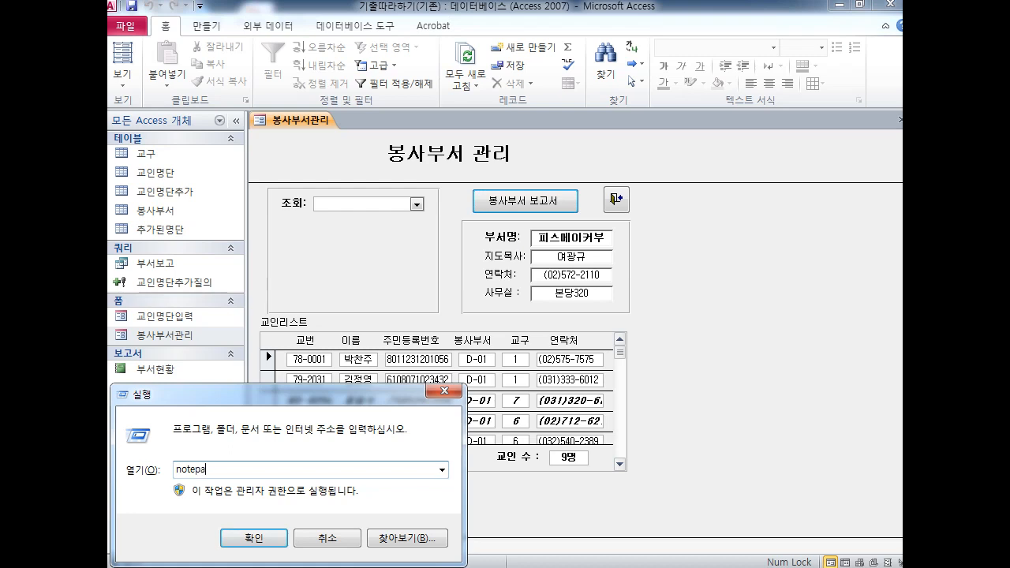
pyautogui.write('d')
pyautogui.press('Return')
pyautogui.moveTo(401, 96); pyautogui.dragTo(511, 96)
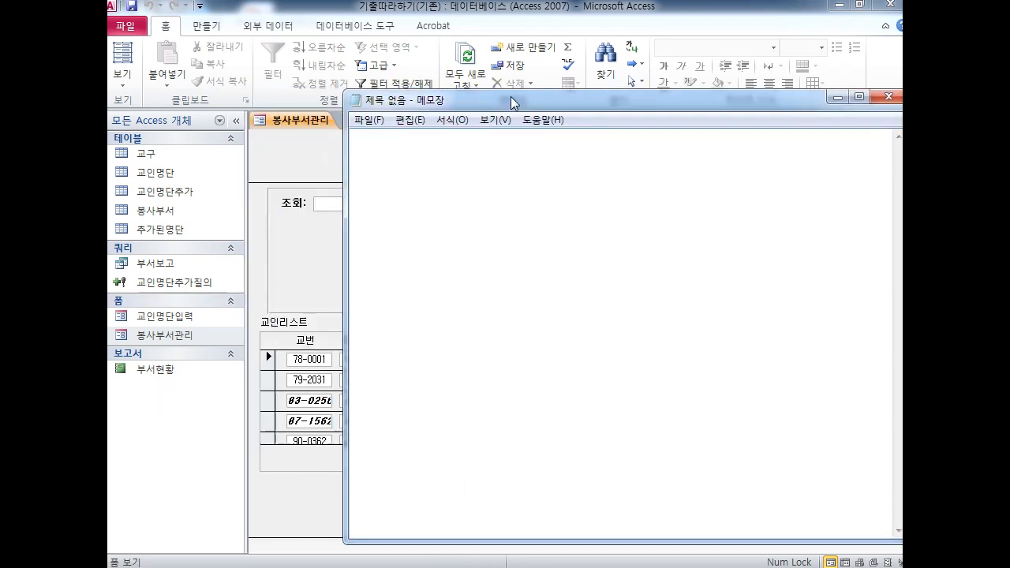
pyautogui.moveTo(391, 99); pyautogui.dragTo(495, 149)
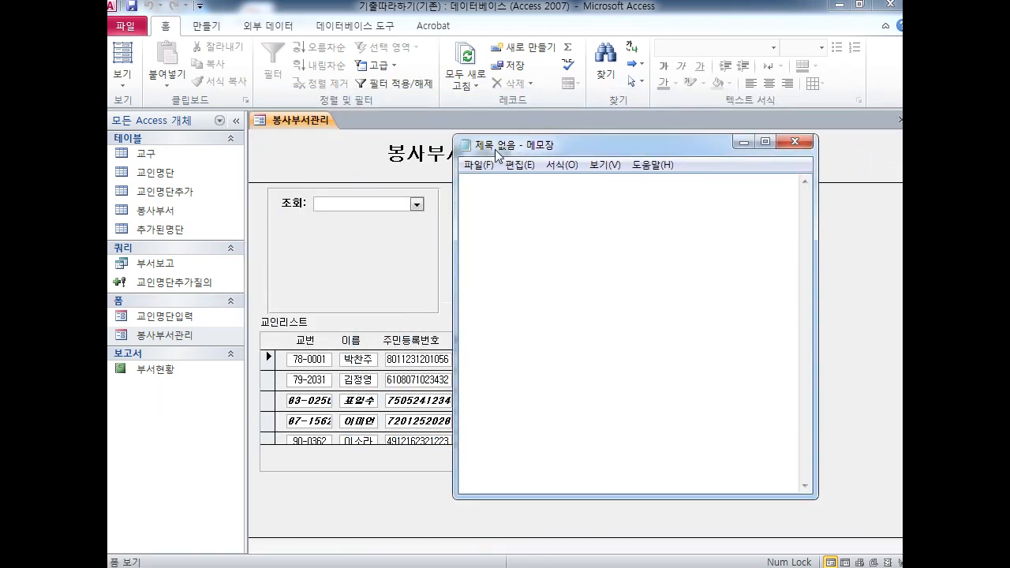
# Write the two terms 프로시저 and 매크로 on separate lines of the blank note
pyautogui.write('v')
pyautogui.press('BackSpace')
pyautogui.write('프로시저')
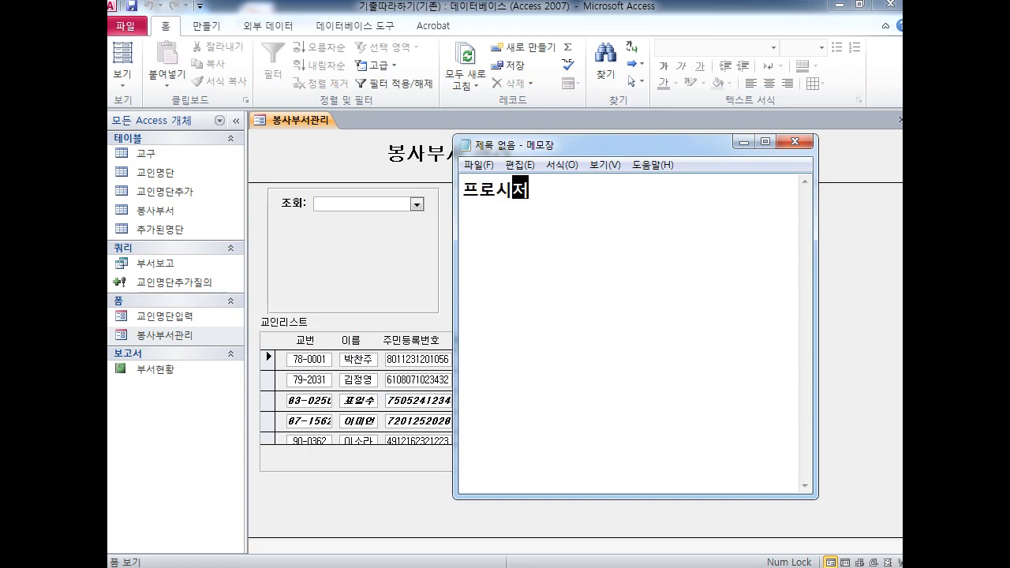
pyautogui.press('Return')
pyautogui.write('매크로')
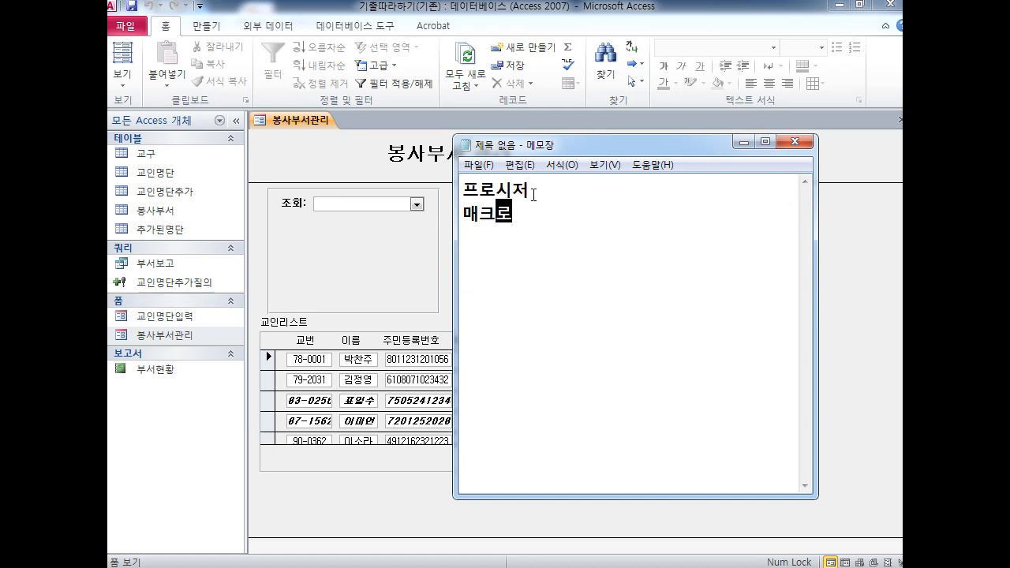
pyautogui.moveTo(532, 190); pyautogui.dragTo(461, 193)
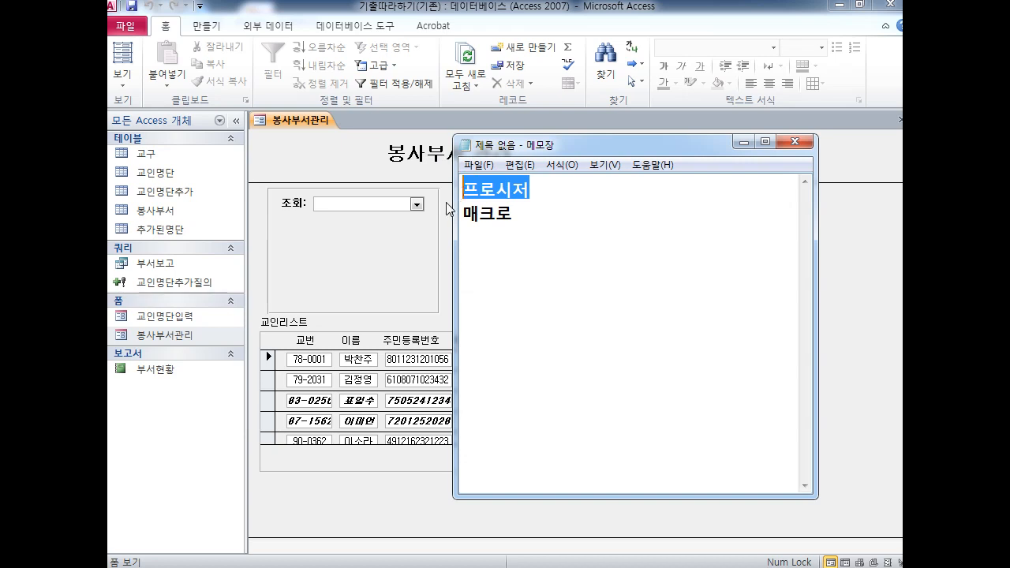
pyautogui.moveTo(519, 231); pyautogui.dragTo(444, 211)
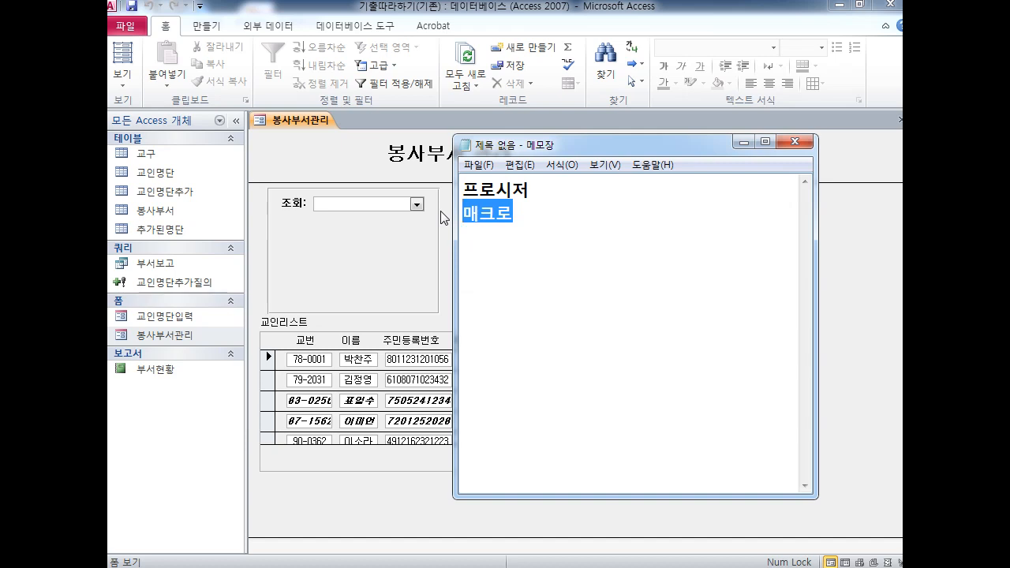
pyautogui.moveTo(543, 190); pyautogui.dragTo(440, 183)
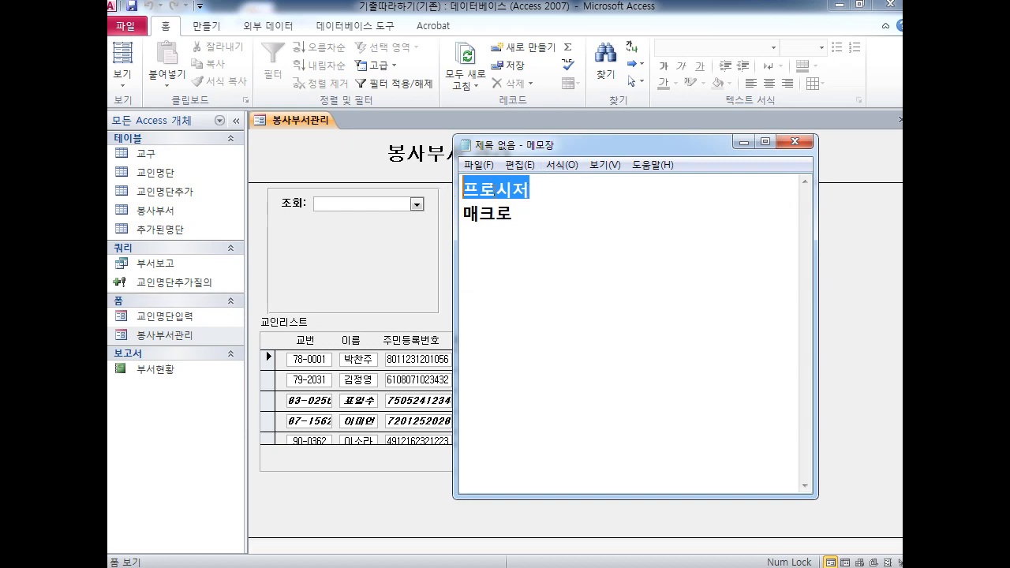
pyautogui.hotkey('ctrl', '2')
pyautogui.moveTo(493, 189); pyautogui.dragTo(500, 202)
pyautogui.press('Escape')
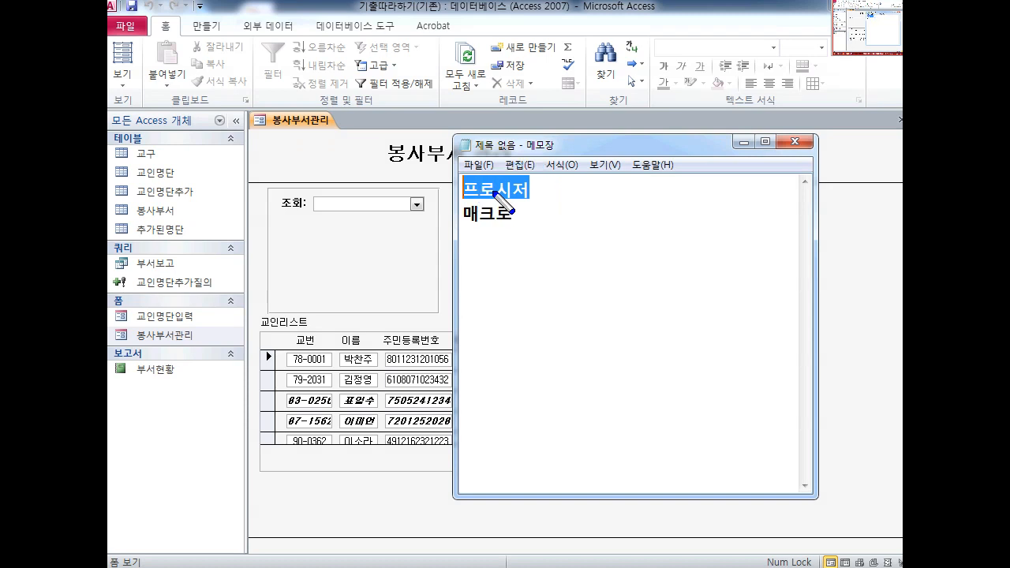
pyautogui.moveTo(460, 200); pyautogui.dragTo(533, 200)
pyautogui.press('r')
pyautogui.moveTo(462, 227); pyautogui.dragTo(516, 228)
pyautogui.click(454, 187)
pyautogui.click(455, 215)
pyautogui.press('Escape')
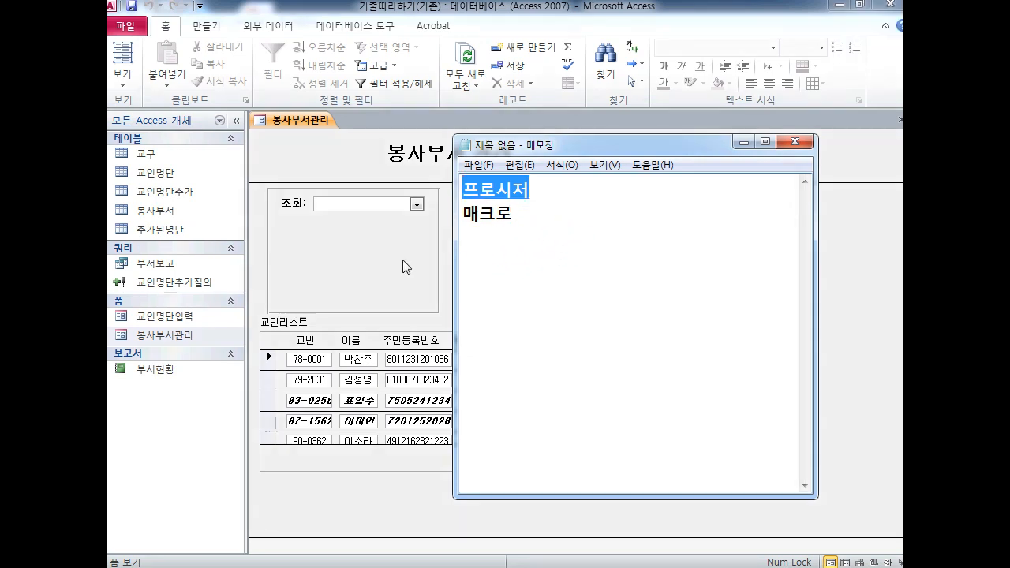
pyautogui.moveTo(527, 210); pyautogui.dragTo(435, 211)
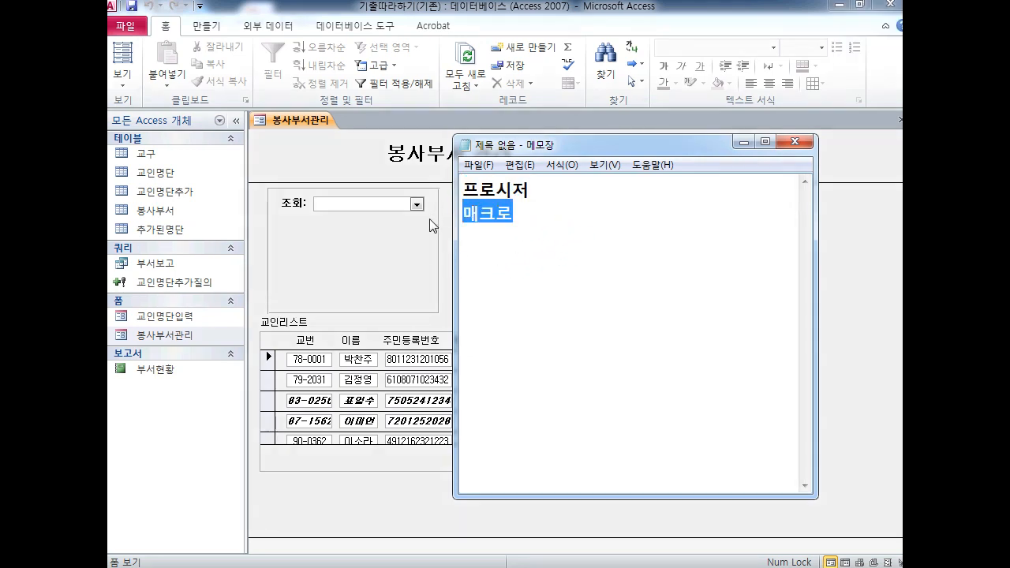
# Switch back to the 봉사부서관리 form in Access and test its 봉사부서 보고서 button again
pyautogui.click(395, 285)
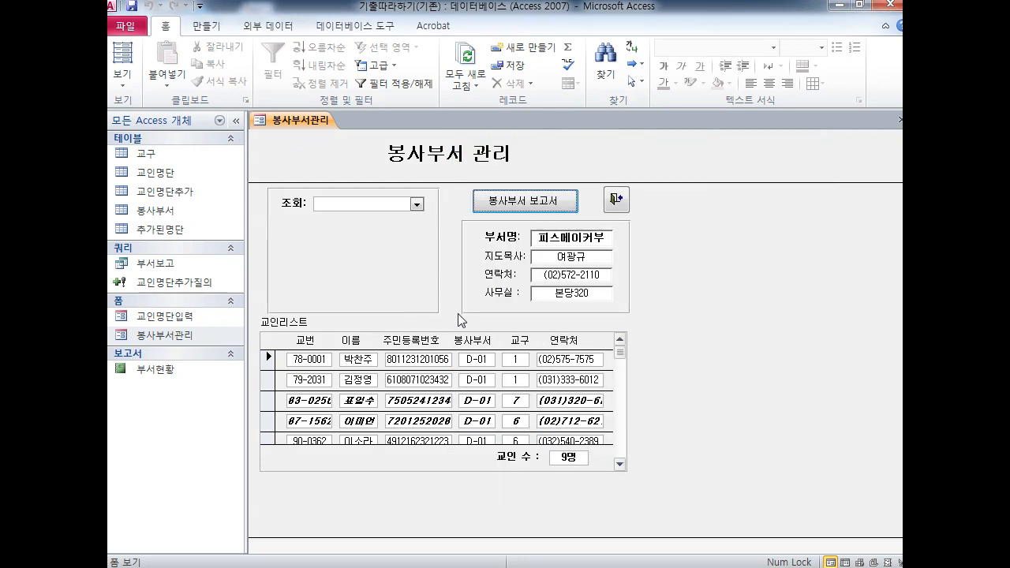
pyautogui.click(510, 204)
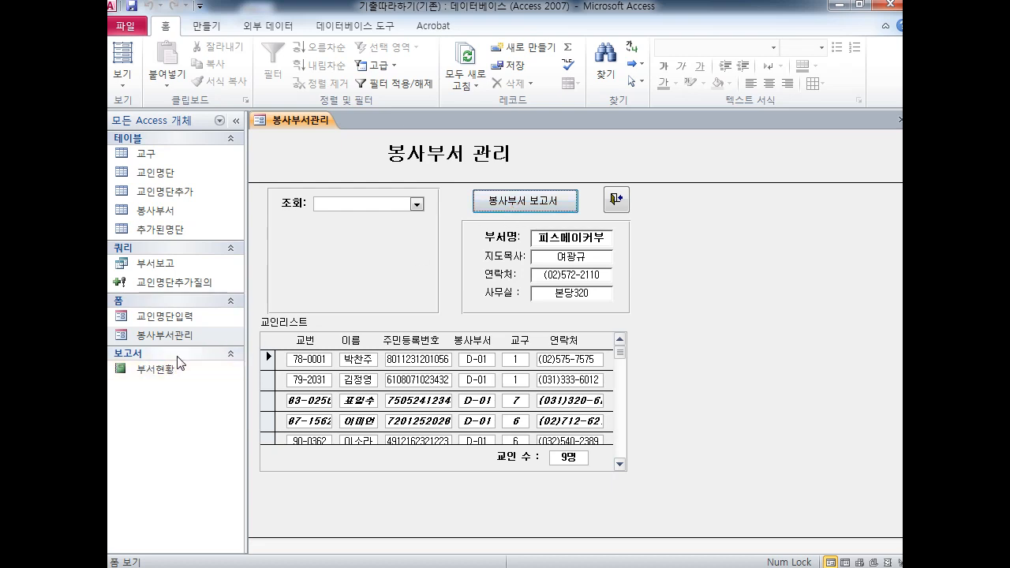
pyautogui.hotkey('ctrl', '2')
pyautogui.moveTo(178, 385)
pyautogui.mouseDown()
pyautogui.moveTo(133, 377)
pyautogui.moveTo(181, 385)
pyautogui.moveTo(161, 351)
pyautogui.moveTo(168, 384)
pyautogui.moveTo(161, 350)
pyautogui.moveTo(124, 364)
pyautogui.moveTo(176, 366)
pyautogui.mouseUp()
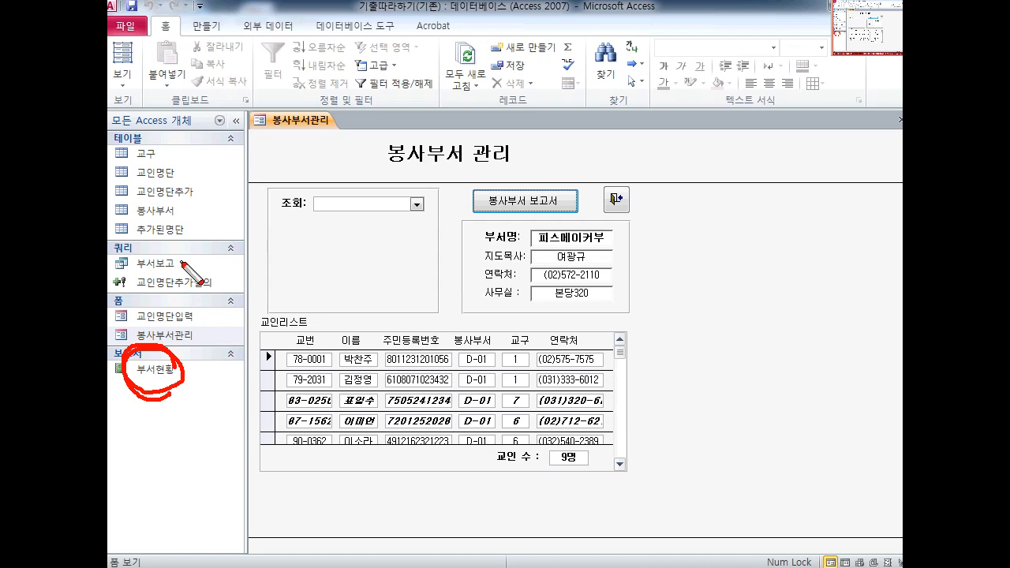
pyautogui.moveTo(512, 172)
pyautogui.mouseDown()
pyautogui.moveTo(525, 193)
pyautogui.moveTo(537, 189)
pyautogui.moveTo(462, 306)
pyautogui.moveTo(191, 367)
pyautogui.moveTo(215, 381)
pyautogui.mouseUp()
pyautogui.press('Escape')
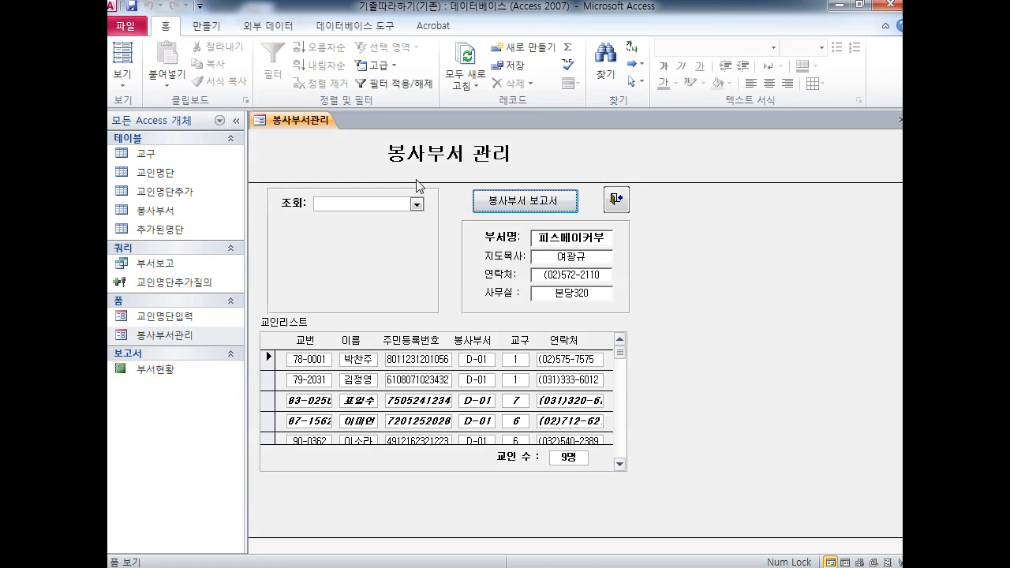
# Open the 봉사부서관리 form in Design view and show the event properties of its 봉사부서 보고서 button
pyautogui.rightClick(331, 161)
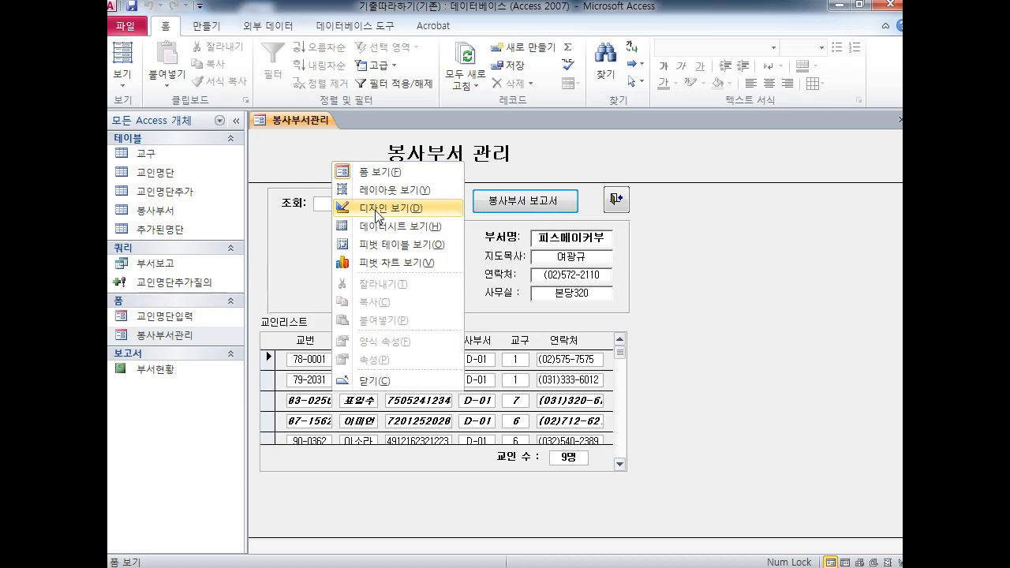
pyautogui.click(659, 152)
pyautogui.rightClick(704, 206)
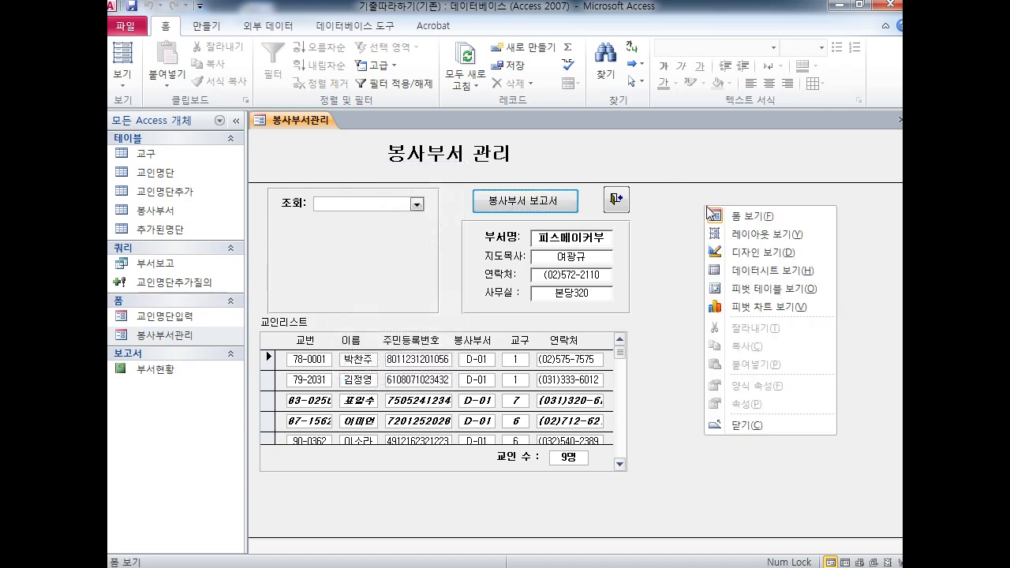
pyautogui.click(720, 253)
pyautogui.click(591, 259)
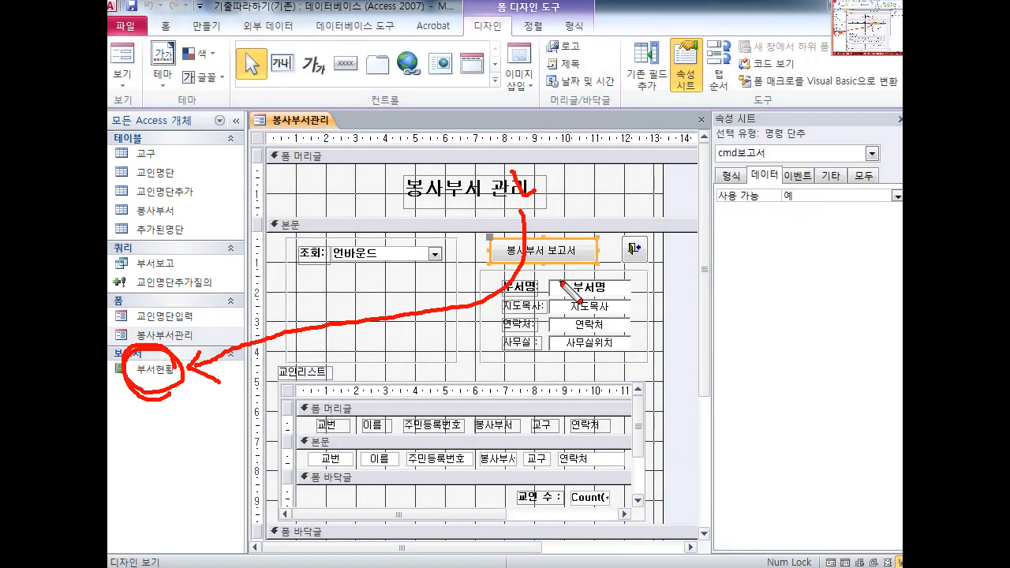
pyautogui.moveTo(558, 270)
pyautogui.mouseDown()
pyautogui.moveTo(516, 229)
pyautogui.moveTo(572, 265)
pyautogui.moveTo(709, 158)
pyautogui.moveTo(709, 175)
pyautogui.moveTo(770, 162)
pyautogui.mouseUp()
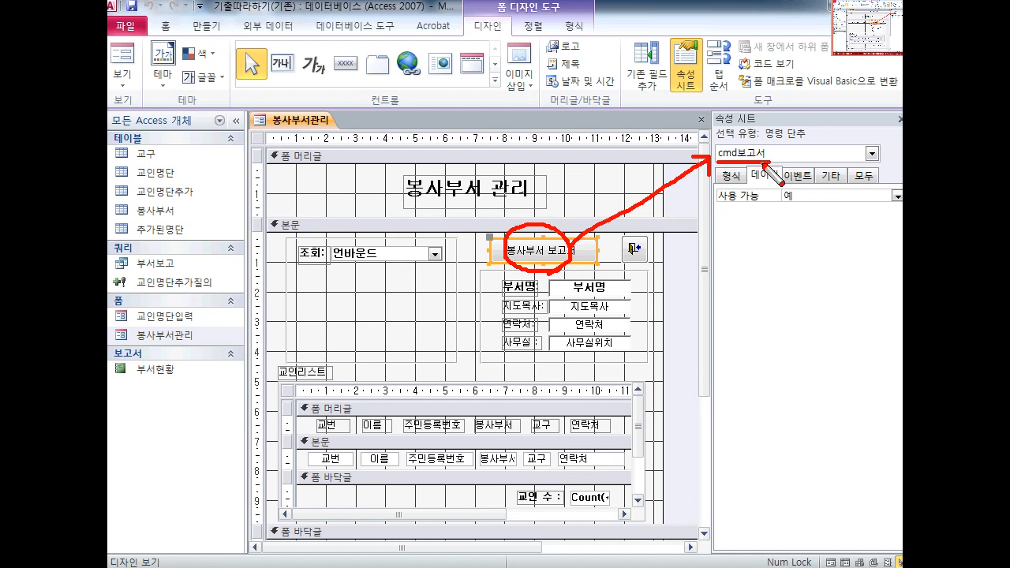
pyautogui.moveTo(801, 188)
pyautogui.mouseDown()
pyautogui.moveTo(788, 191)
pyautogui.moveTo(783, 169)
pyautogui.moveTo(808, 172)
pyautogui.moveTo(806, 190)
pyautogui.mouseUp()
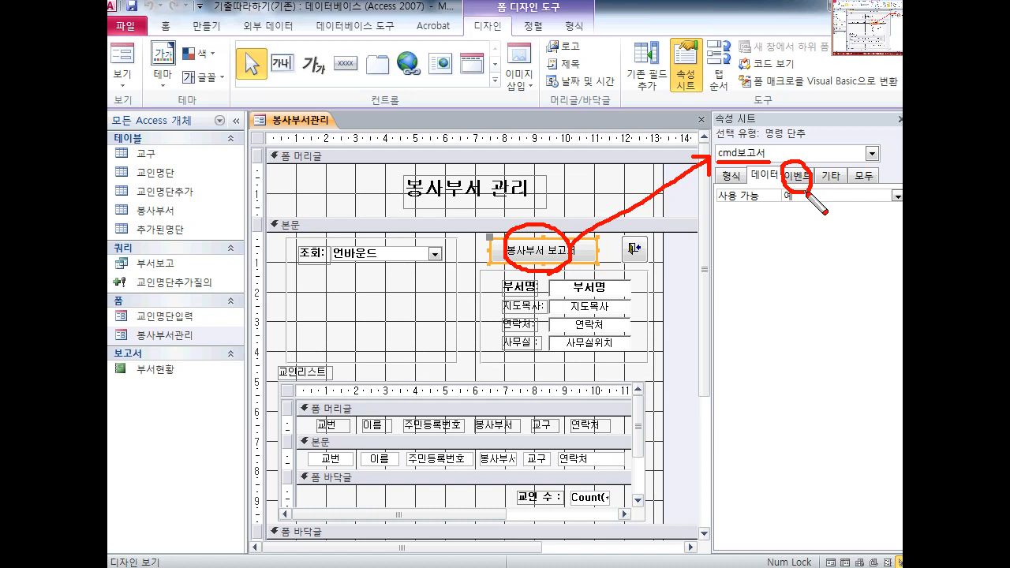
pyautogui.click(797, 175)
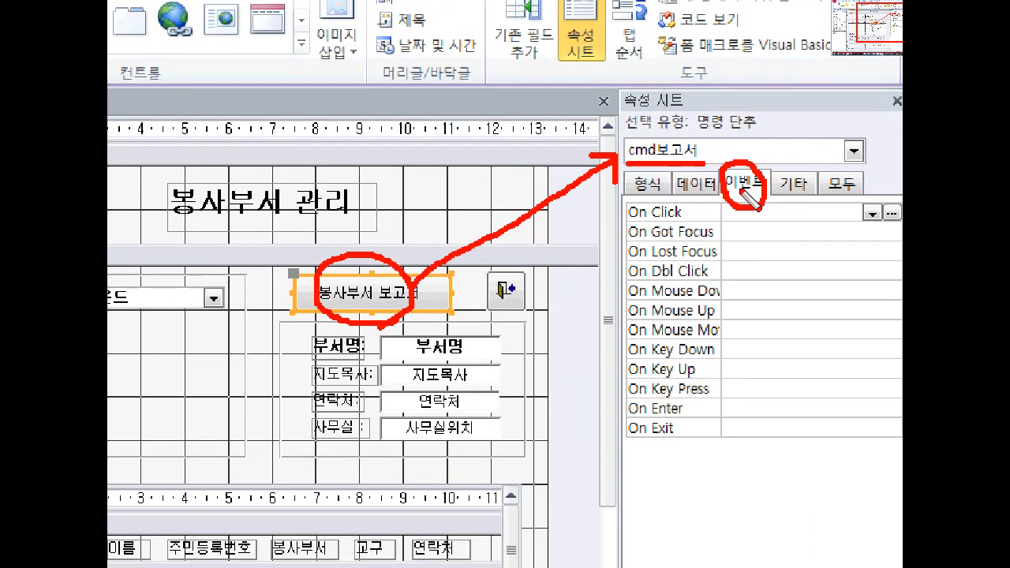
# Examine the event properties of the cmd보고서 button, especially On Click and On Dbl Click
pyautogui.moveTo(629, 224)
pyautogui.mouseDown()
pyautogui.moveTo(669, 224)
pyautogui.moveTo(687, 280)
pyautogui.mouseUp()
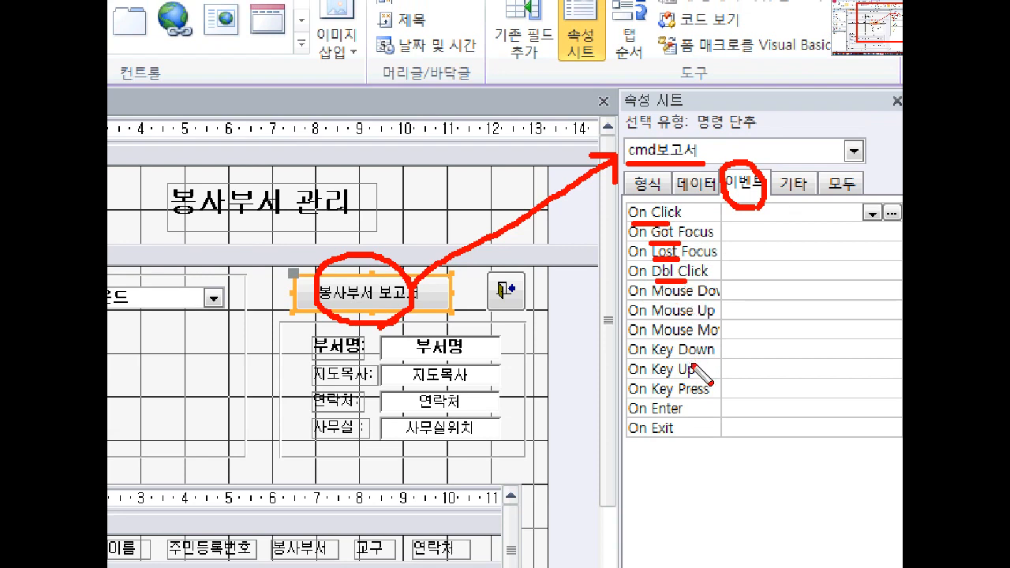
pyautogui.press('e')
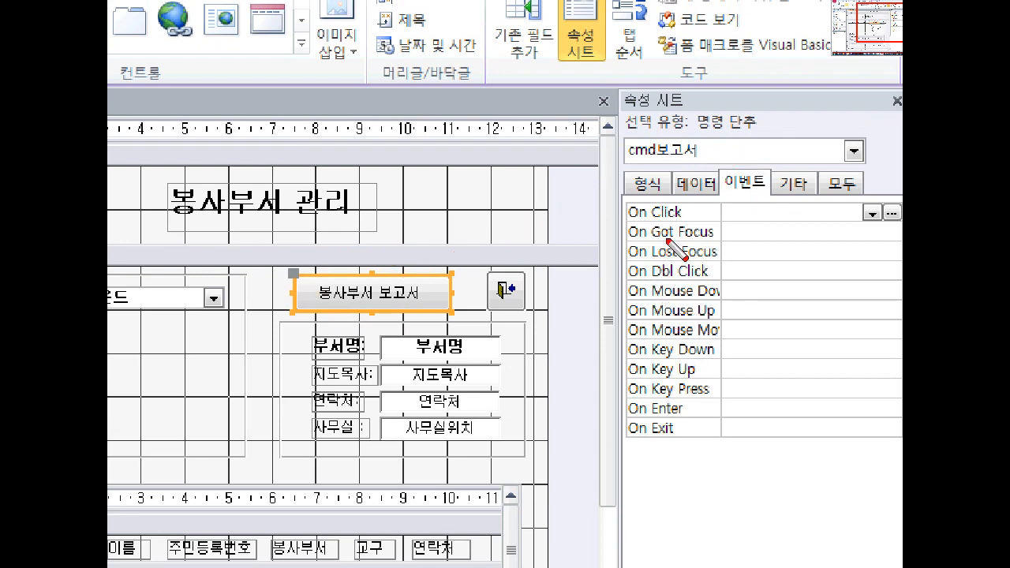
pyautogui.moveTo(629, 223); pyautogui.dragTo(698, 224)
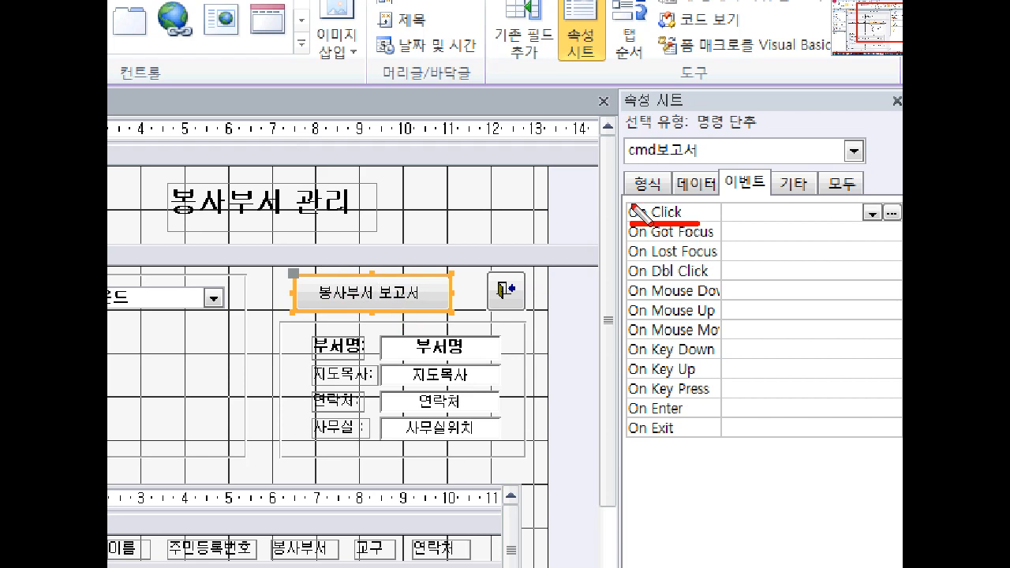
pyautogui.moveTo(400, 276); pyautogui.dragTo(437, 258)
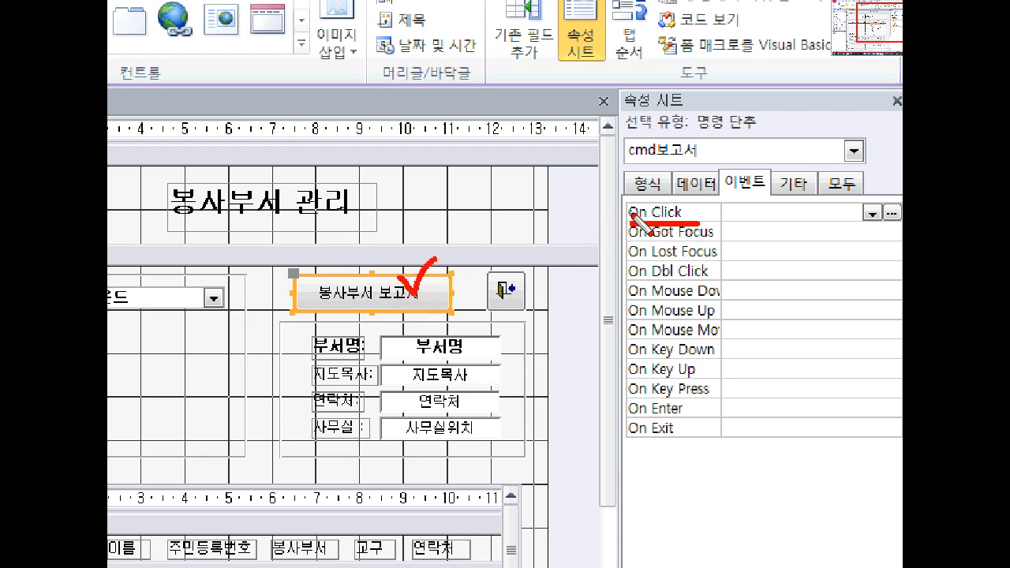
pyautogui.rightClick(400, 292)
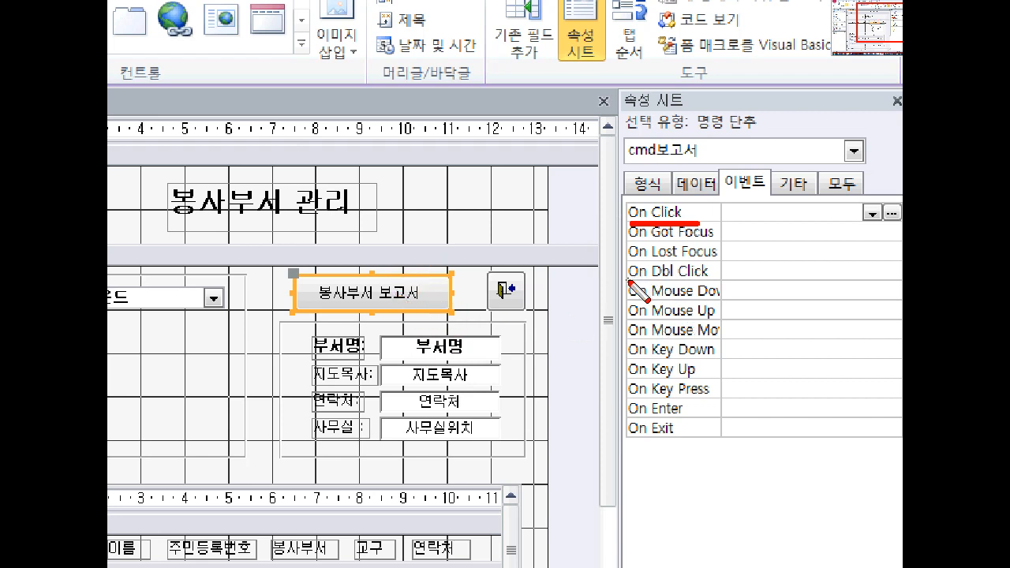
pyautogui.moveTo(627, 280); pyautogui.dragTo(724, 280)
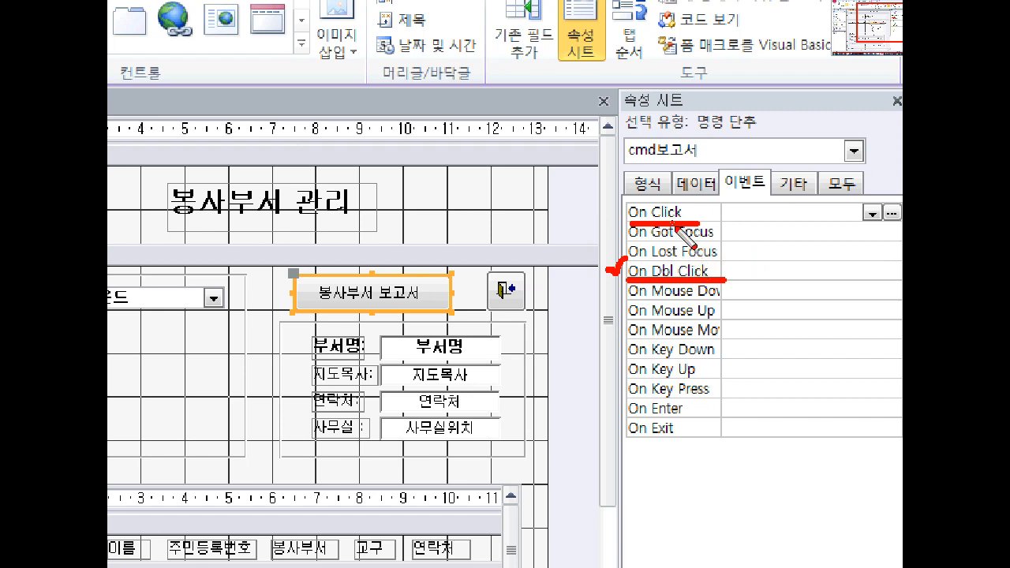
pyautogui.moveTo(606, 205)
pyautogui.mouseDown()
pyautogui.moveTo(617, 215)
pyautogui.moveTo(640, 186)
pyautogui.mouseUp()
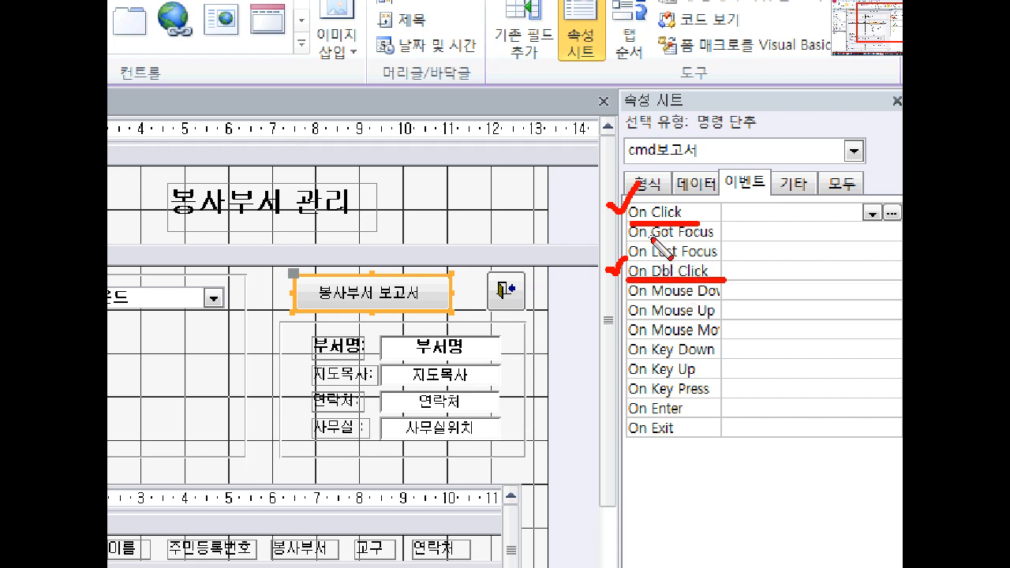
pyautogui.press('e')
pyautogui.moveTo(625, 222); pyautogui.dragTo(899, 221)
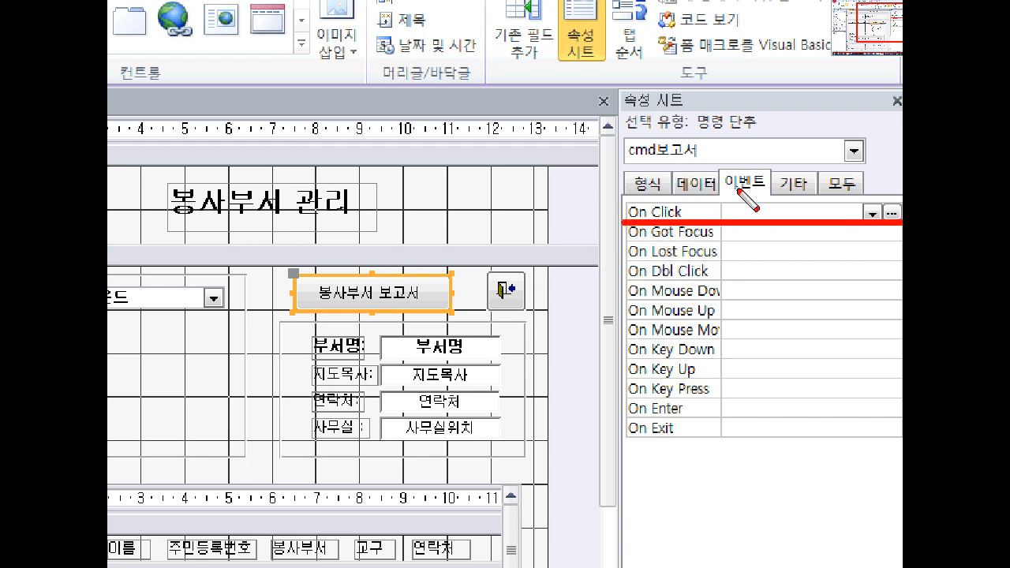
pyautogui.moveTo(741, 189)
pyautogui.mouseDown()
pyautogui.moveTo(721, 162)
pyautogui.moveTo(748, 185)
pyautogui.moveTo(687, 197)
pyautogui.moveTo(722, 212)
pyautogui.moveTo(900, 186)
pyautogui.mouseUp()
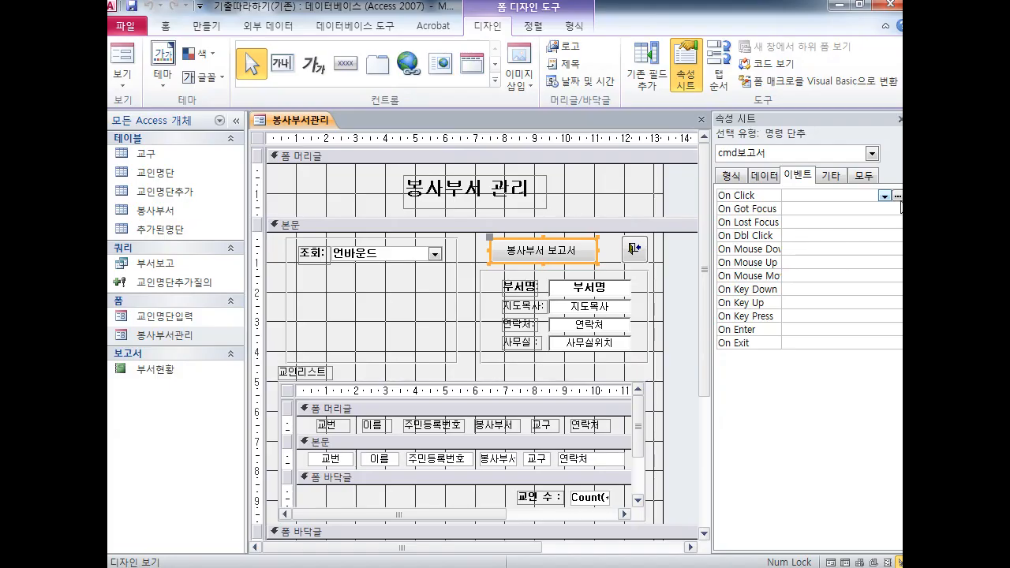
# Open the builder choices for the cmd보고서 button's On Click event and place the Notepad note beside them
pyautogui.click(891, 213)
pyautogui.moveTo(422, 114); pyautogui.dragTo(441, 150)
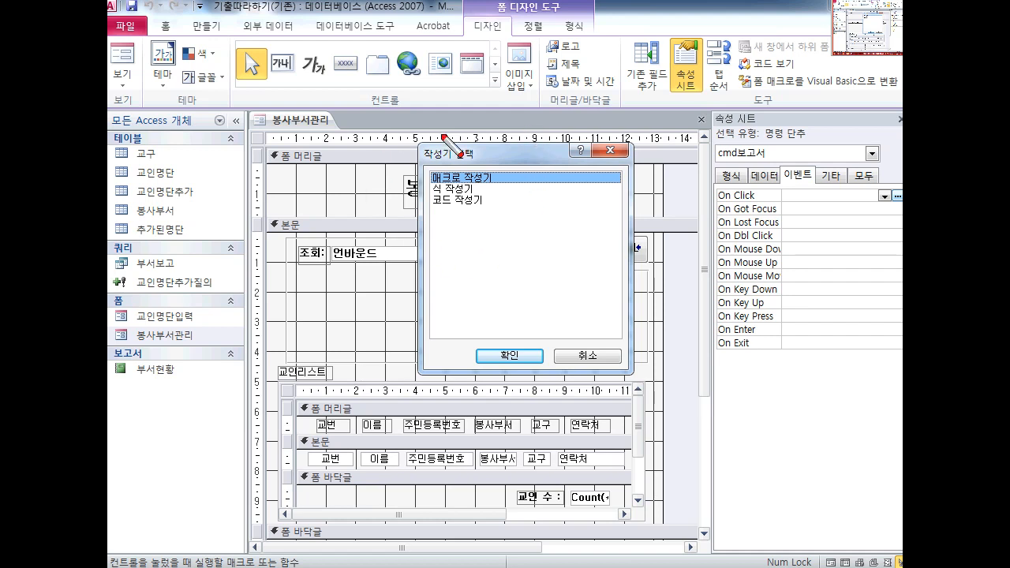
pyautogui.moveTo(490, 160); pyautogui.dragTo(667, 138)
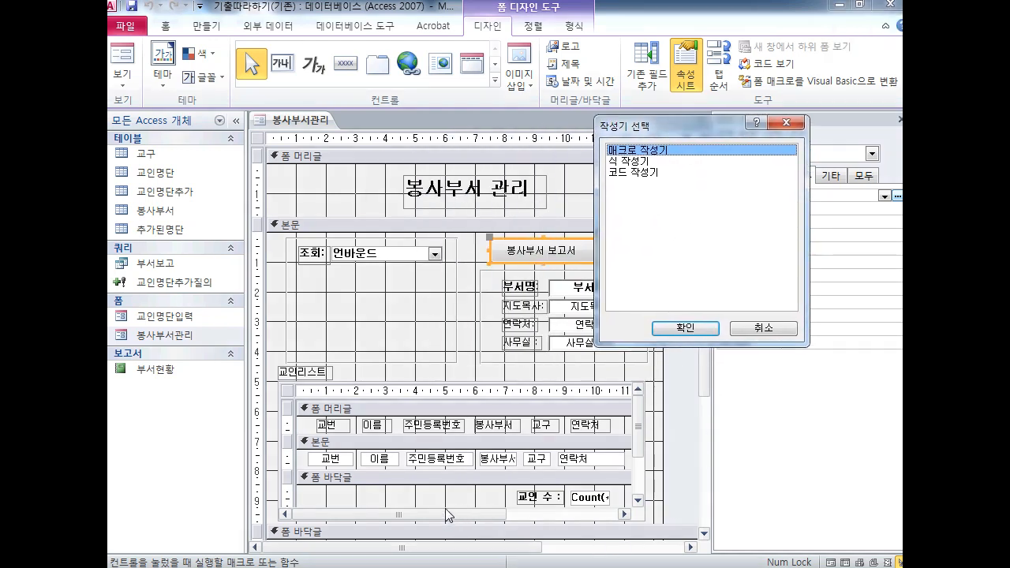
pyautogui.hotkey('alt', 'Tab')
pyautogui.moveTo(562, 147); pyautogui.dragTo(336, 130)
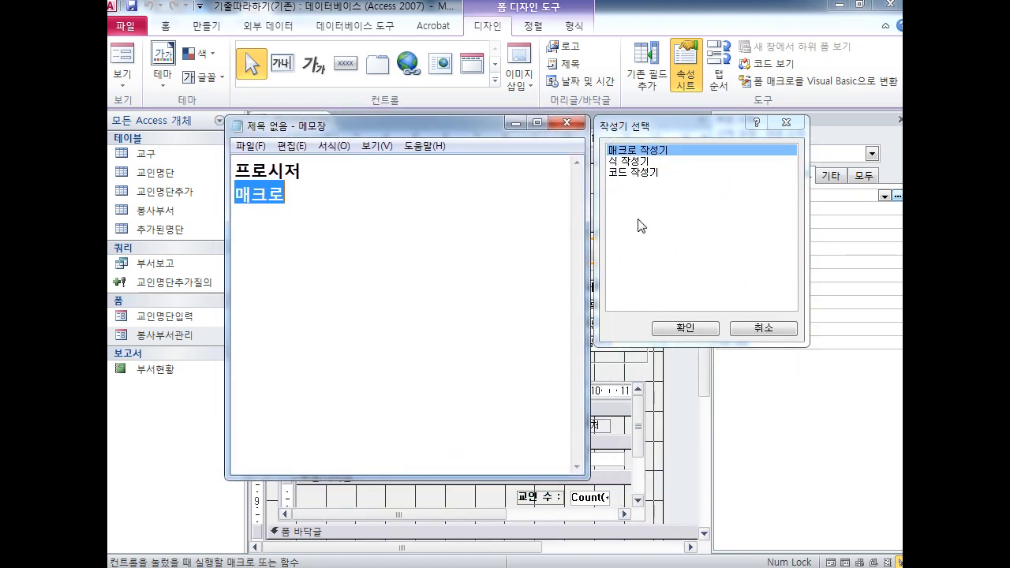
# Complete the note's lines as 프로시저 : 코드 작성기 and 매크로 : 매크로 작성기
pyautogui.click(321, 171)
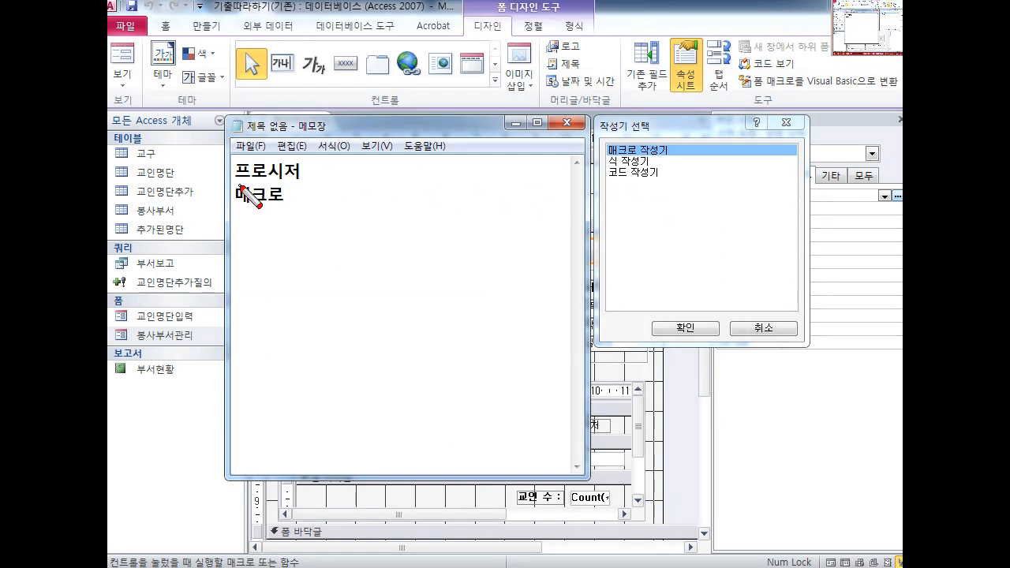
pyautogui.moveTo(229, 185); pyautogui.dragTo(308, 186)
pyautogui.moveTo(606, 182); pyautogui.dragTo(656, 183)
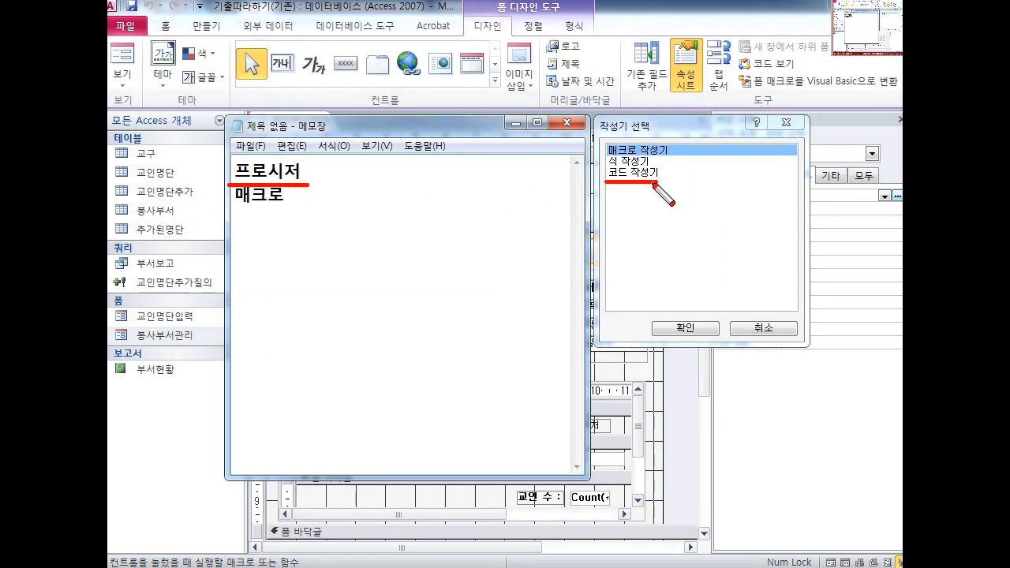
pyautogui.press('Escape')
pyautogui.write(': ')
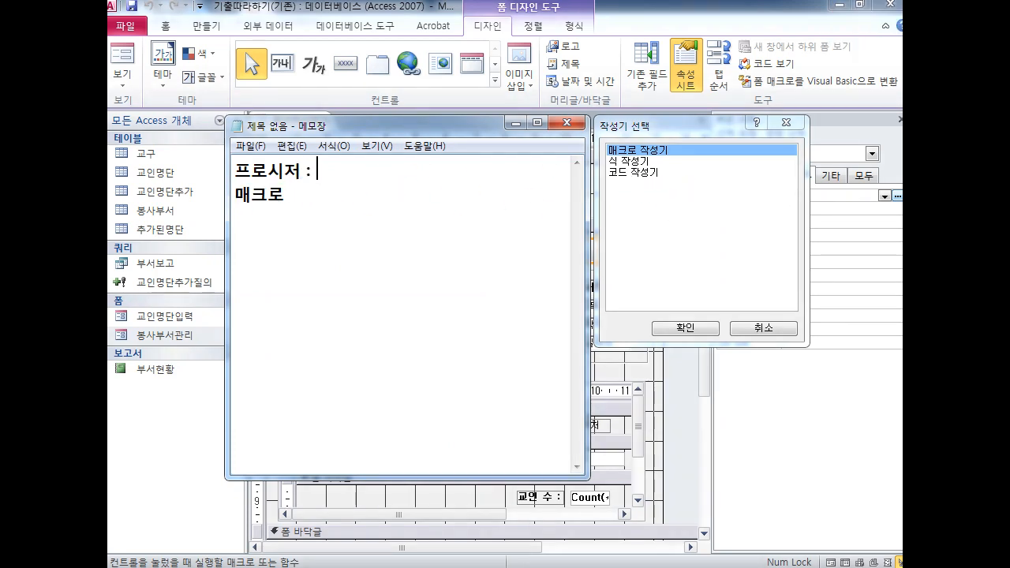
pyautogui.write('코드 ㅈ')
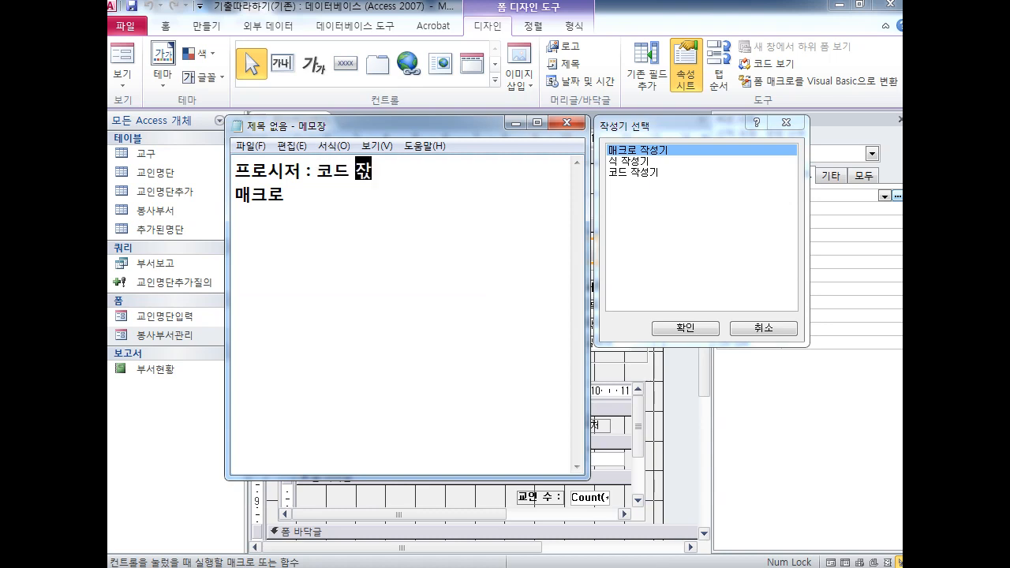
pyautogui.write('성기')
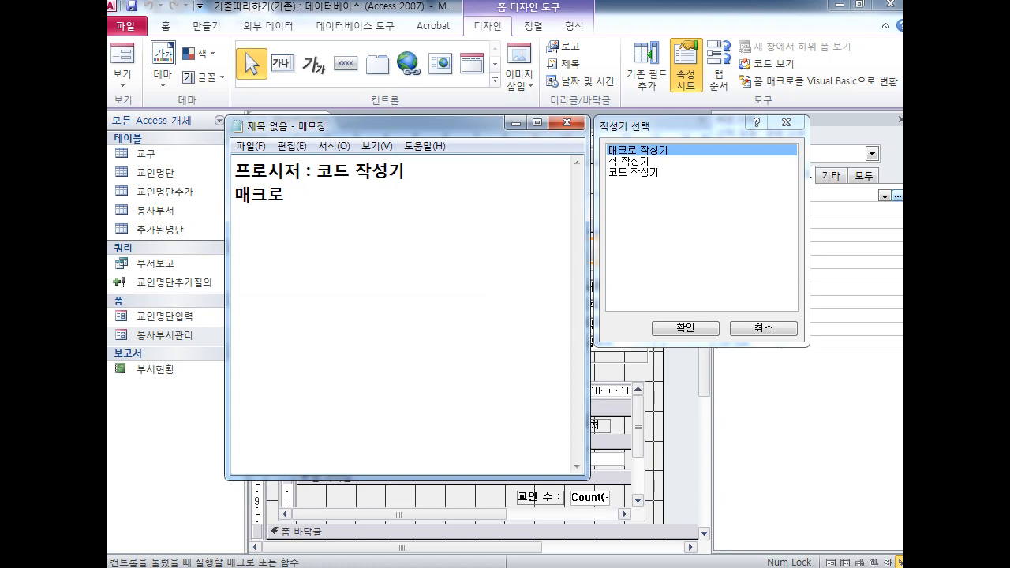
pyautogui.write(' 매크로 작서')
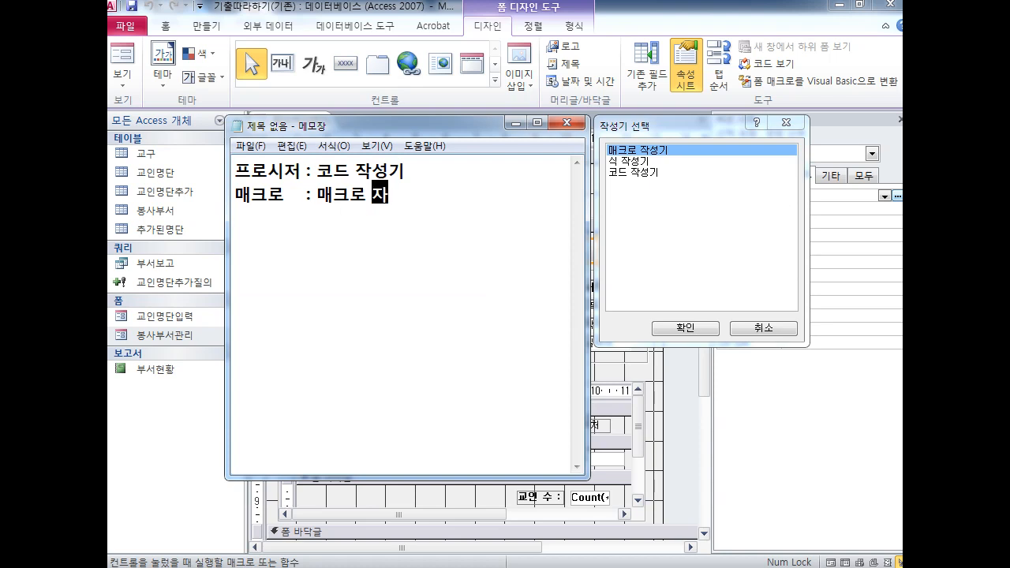
pyautogui.write('ㅇ기')
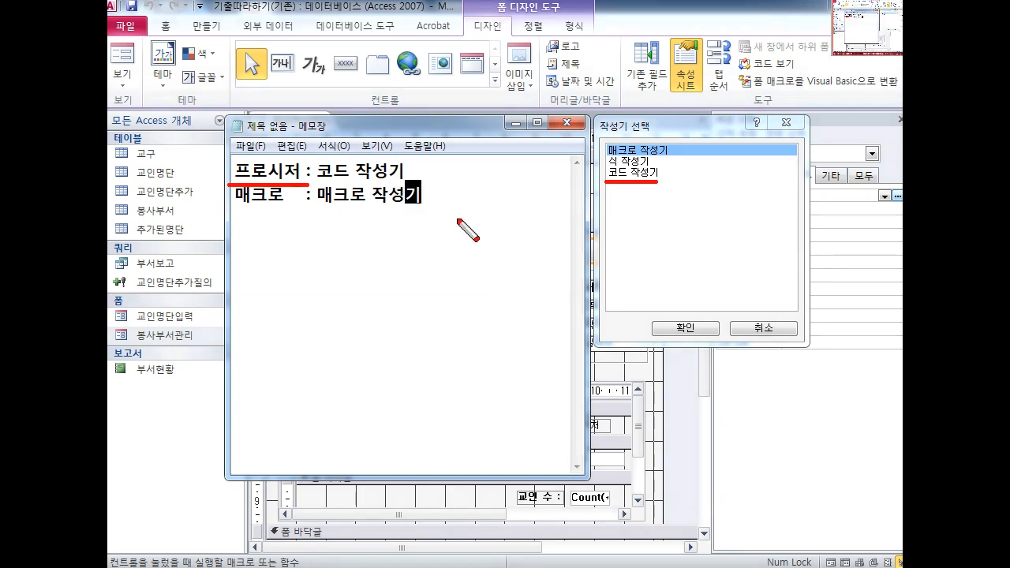
# Compare the note's 프로시저 and 매크로 lines with the matching entries among the builder choices
pyautogui.moveTo(645, 187)
pyautogui.mouseDown()
pyautogui.moveTo(604, 191)
pyautogui.moveTo(609, 167)
pyautogui.moveTo(661, 180)
pyautogui.mouseUp()
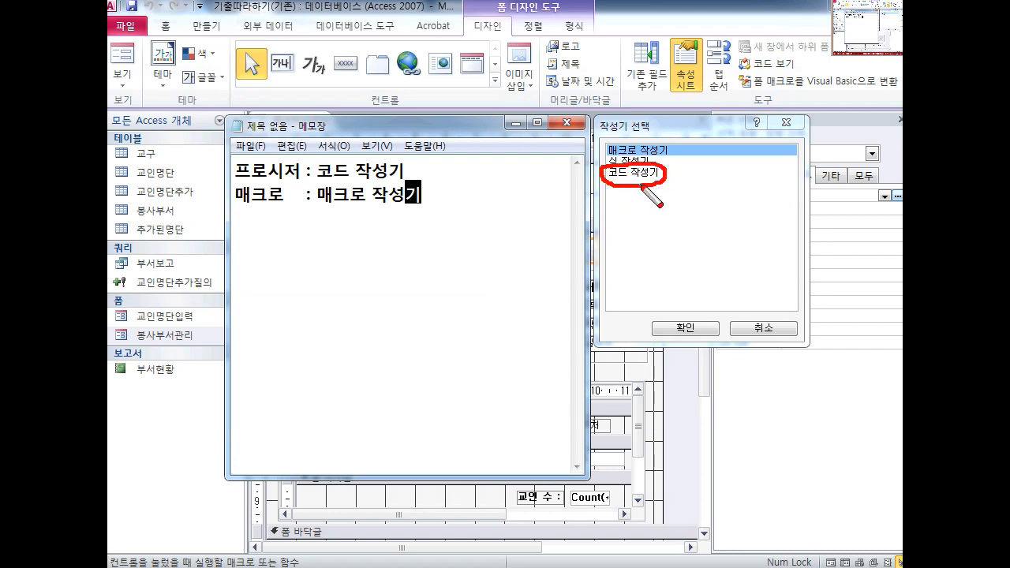
pyautogui.moveTo(235, 185)
pyautogui.mouseDown()
pyautogui.moveTo(518, 181)
pyautogui.moveTo(612, 189)
pyautogui.moveTo(605, 208)
pyautogui.mouseUp()
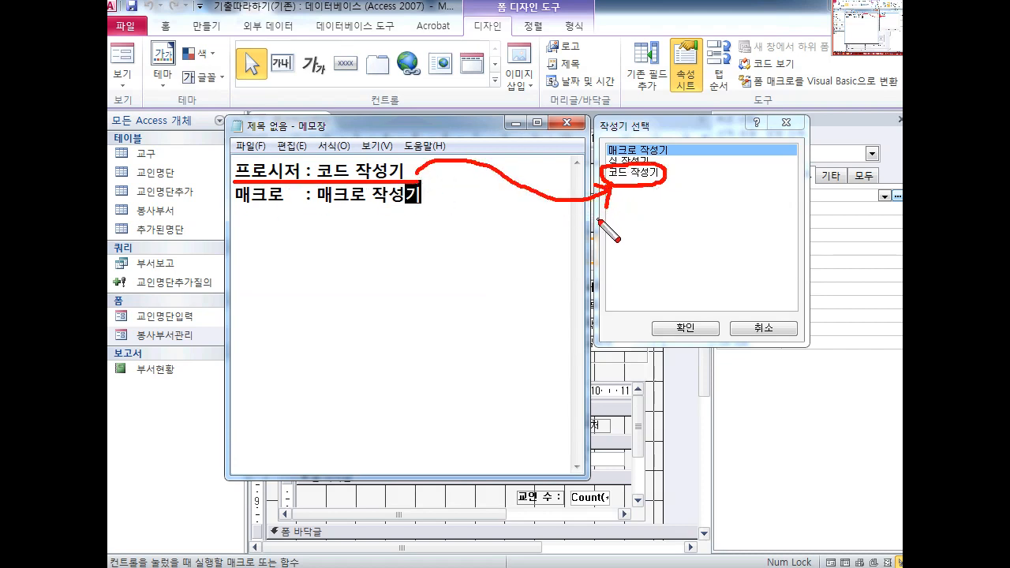
pyautogui.moveTo(228, 209)
pyautogui.mouseDown()
pyautogui.moveTo(434, 210)
pyautogui.moveTo(477, 236)
pyautogui.moveTo(612, 126)
pyautogui.moveTo(621, 144)
pyautogui.mouseUp()
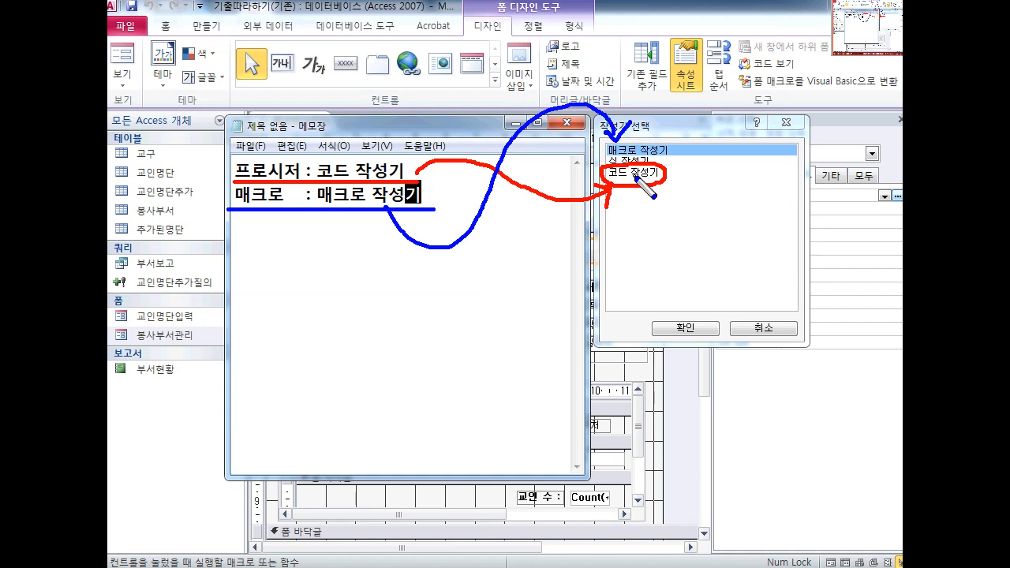
pyautogui.press('e')
pyautogui.moveTo(605, 157); pyautogui.dragTo(676, 158)
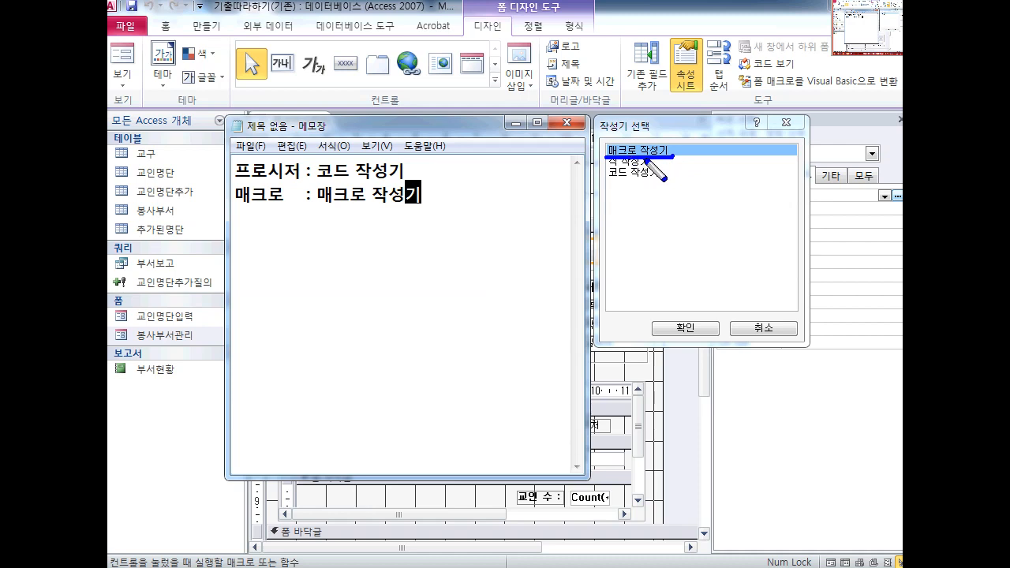
pyautogui.moveTo(647, 159)
pyautogui.mouseDown()
pyautogui.moveTo(670, 306)
pyautogui.moveTo(658, 286)
pyautogui.moveTo(694, 272)
pyautogui.mouseUp()
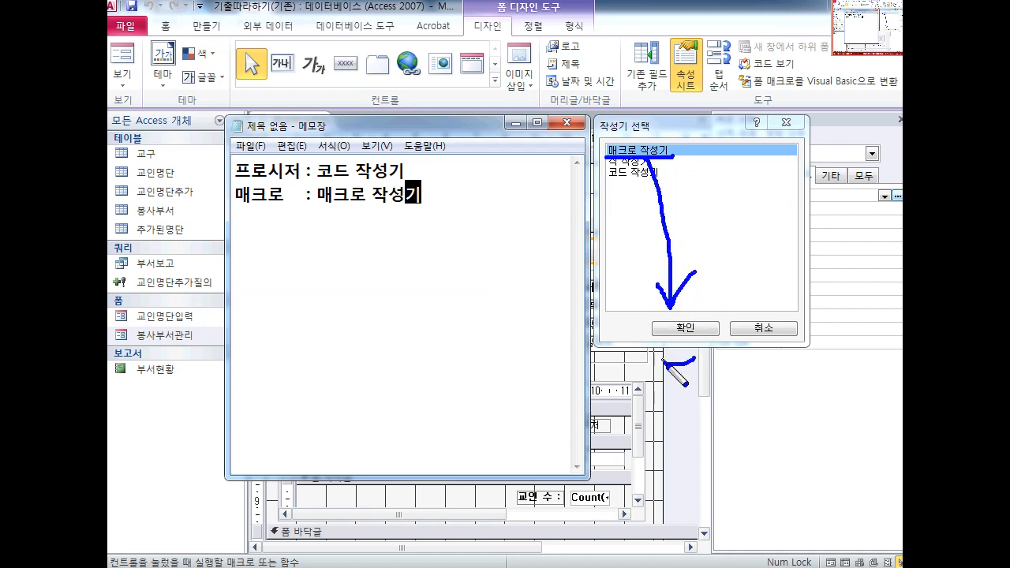
pyautogui.moveTo(662, 363); pyautogui.dragTo(690, 361)
pyautogui.press('Escape')
# Minimize the note and open the On Click event of the cmd보고서 button in 매크로 작성기
pyautogui.click(517, 124)
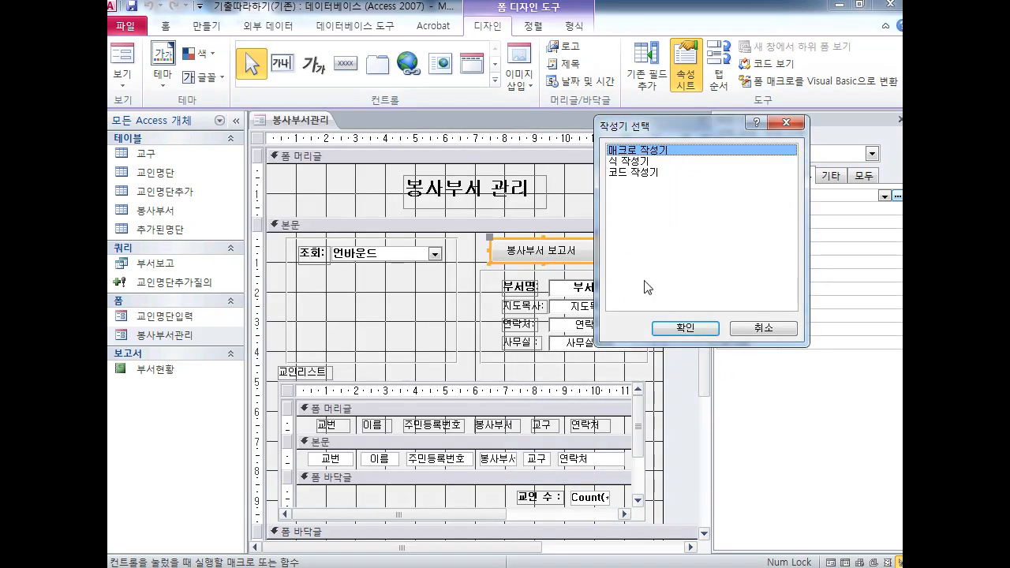
pyautogui.click(685, 327)
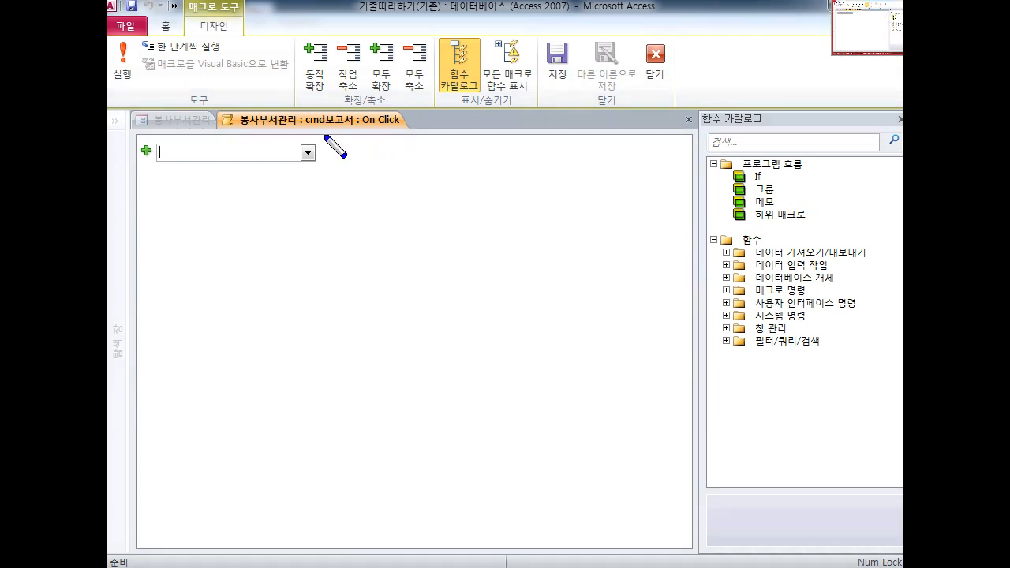
pyautogui.moveTo(306, 125); pyautogui.dragTo(401, 124)
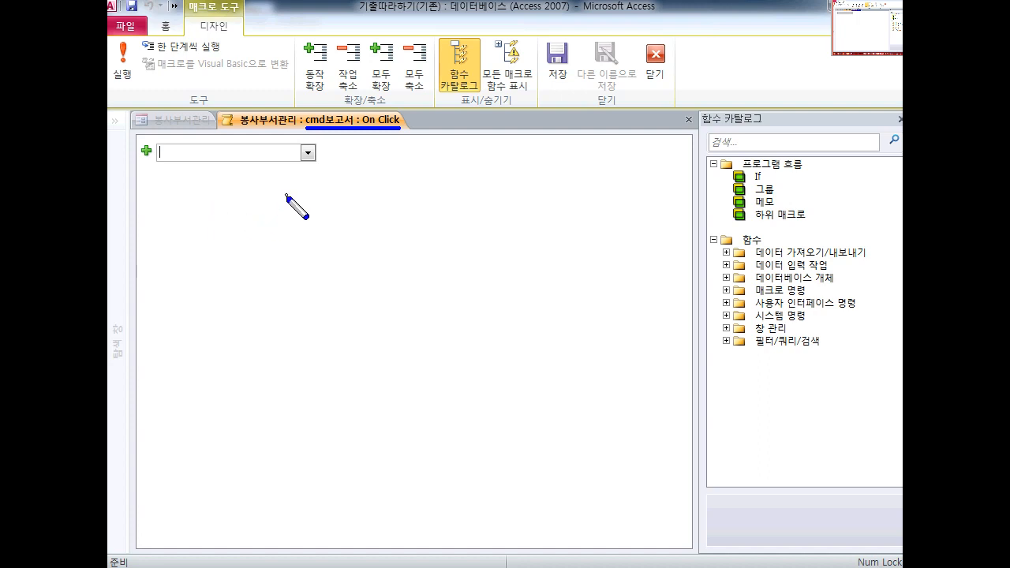
pyautogui.press('Escape')
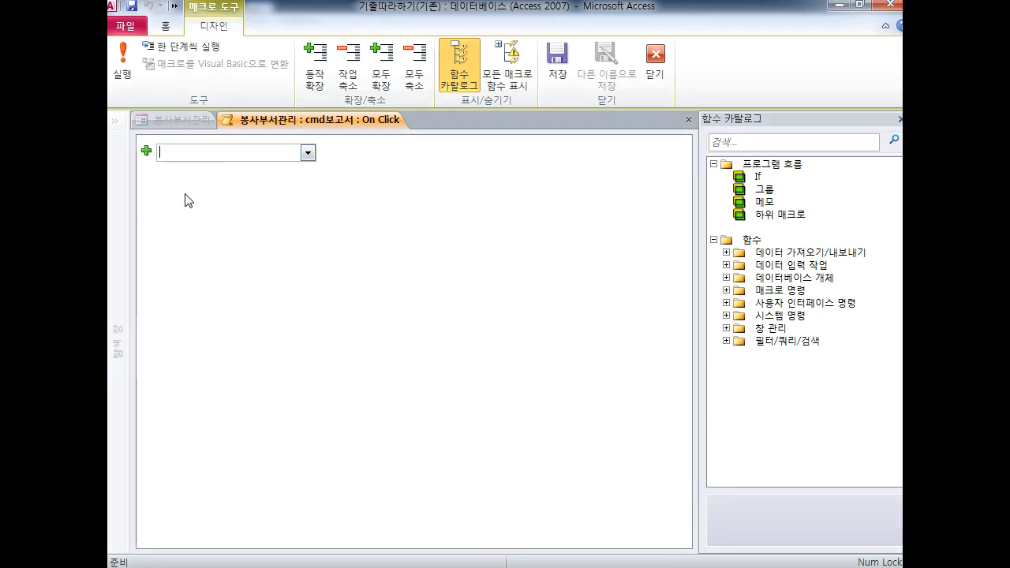
pyautogui.write('ㅇ')
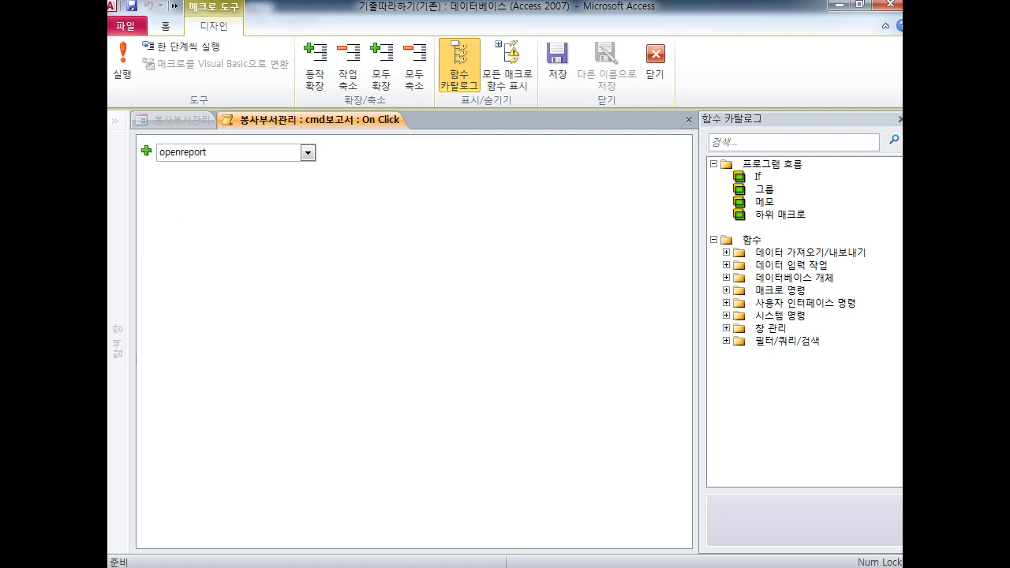
pyautogui.click(308, 156)
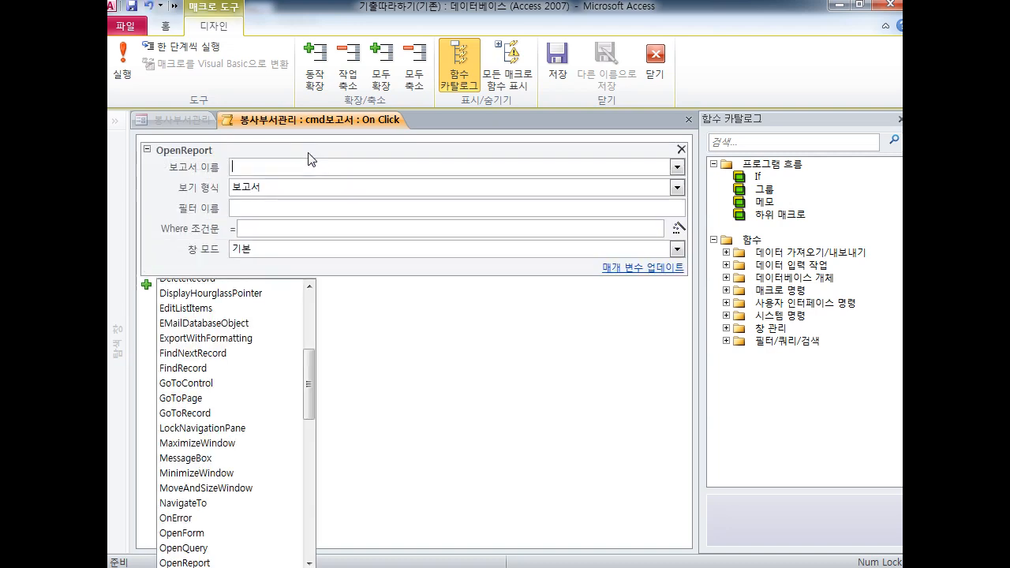
pyautogui.click(681, 150)
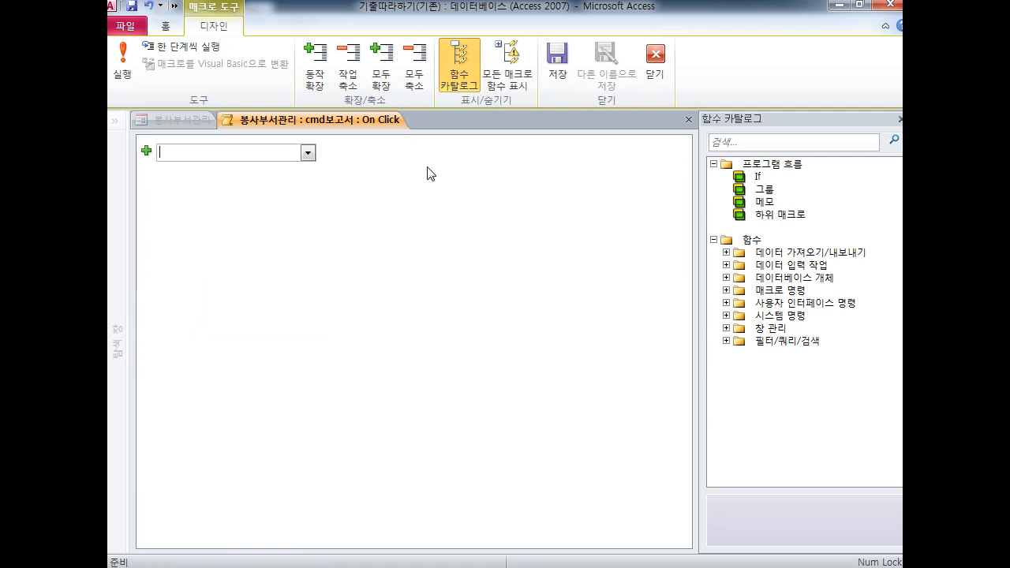
# Add an OpenReport action to the button's empty On Click macro by choosing it from the available actions
pyautogui.click(308, 154)
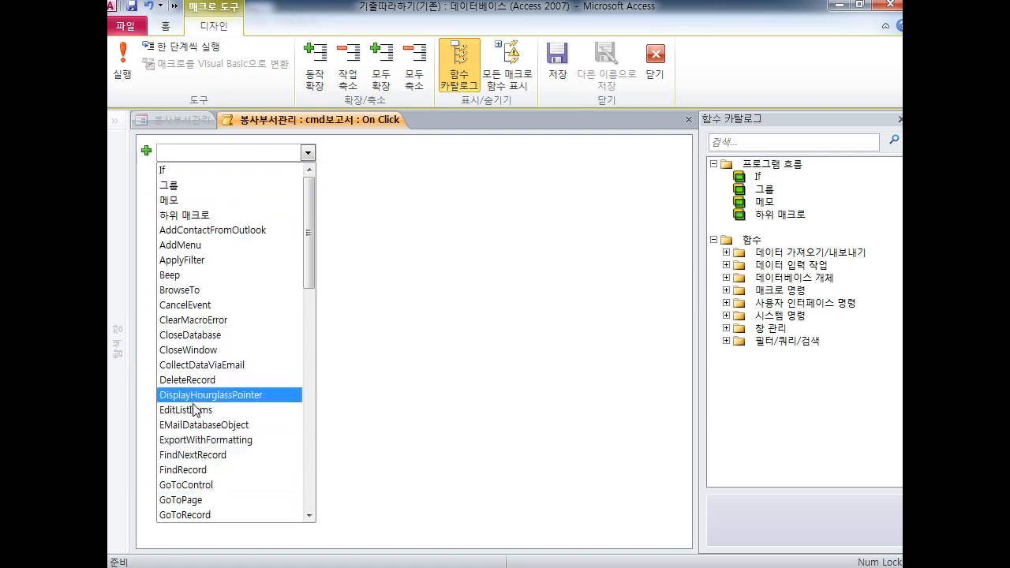
pyautogui.scroll(-3, 186, 296)
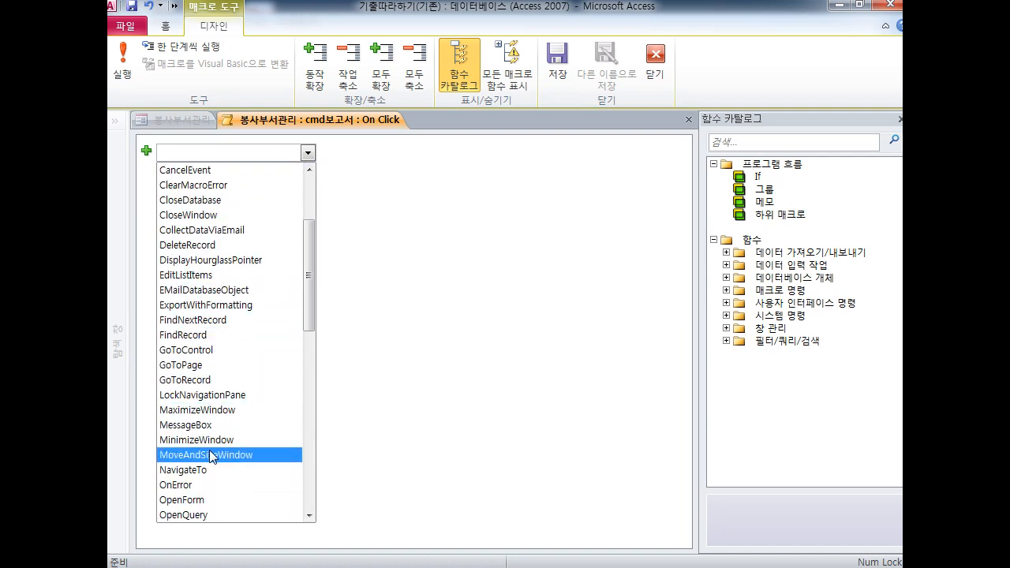
pyautogui.scroll(-2, 211, 456)
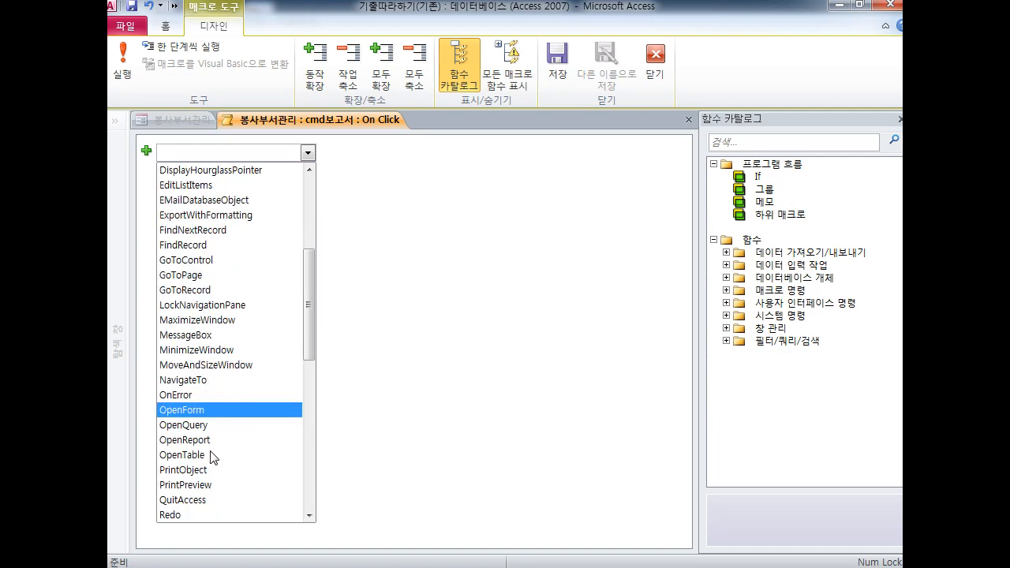
pyautogui.scroll(-4, 211, 456)
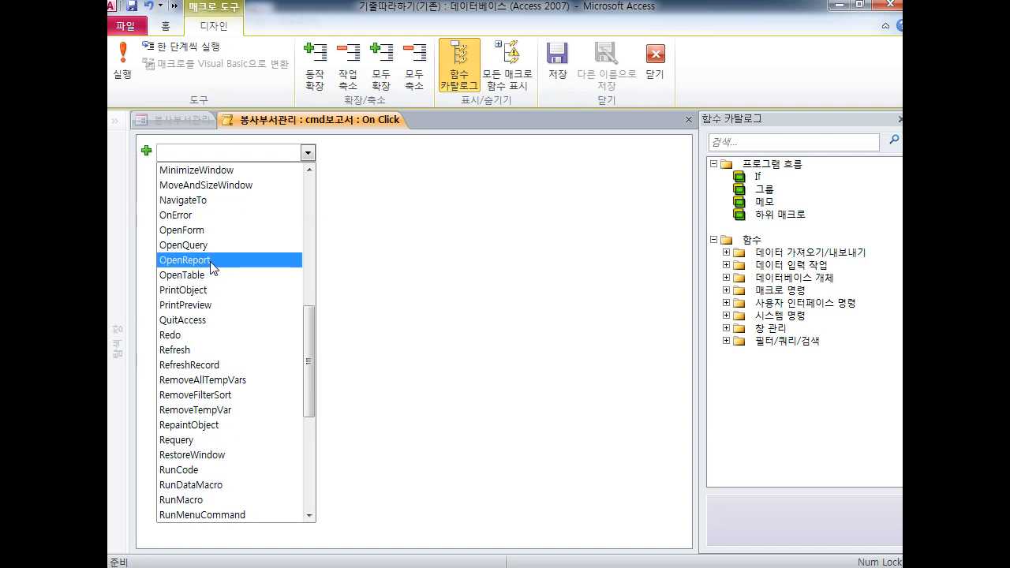
pyautogui.click(212, 260)
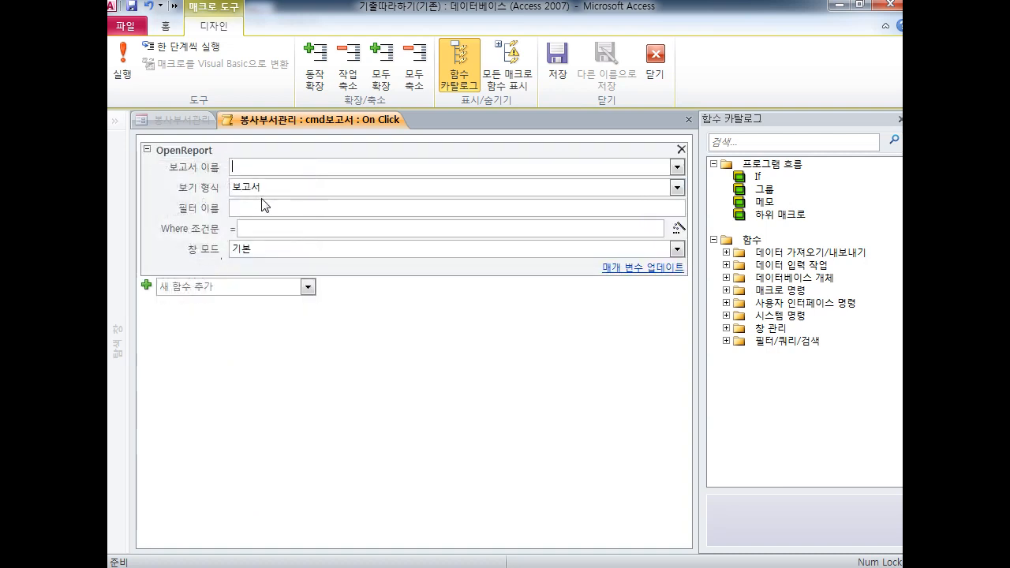
pyautogui.hotkey('ctrl', '2')
pyautogui.moveTo(182, 159)
pyautogui.mouseDown()
pyautogui.moveTo(211, 161)
pyautogui.moveTo(158, 160)
pyautogui.mouseUp()
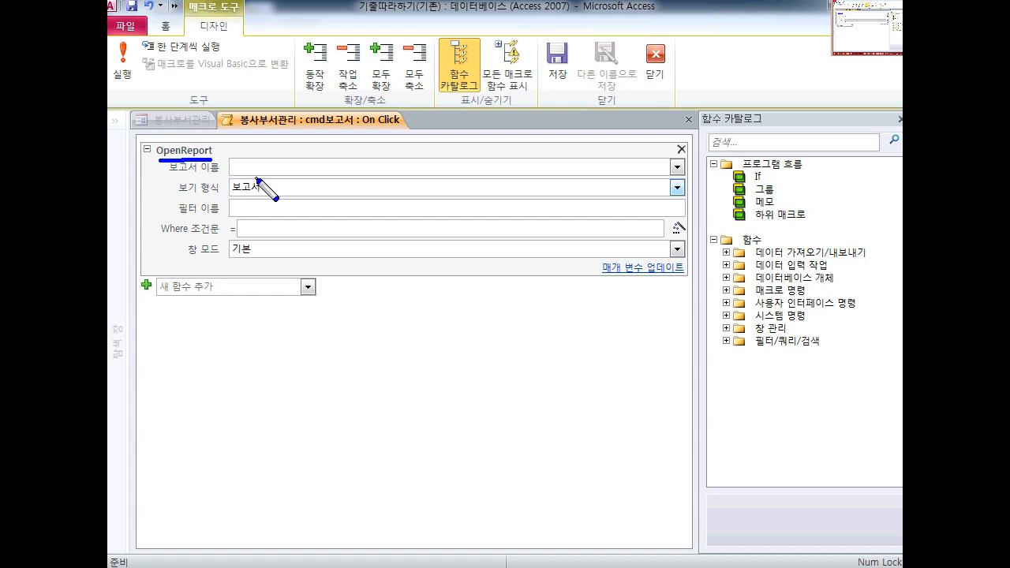
pyautogui.press('e')
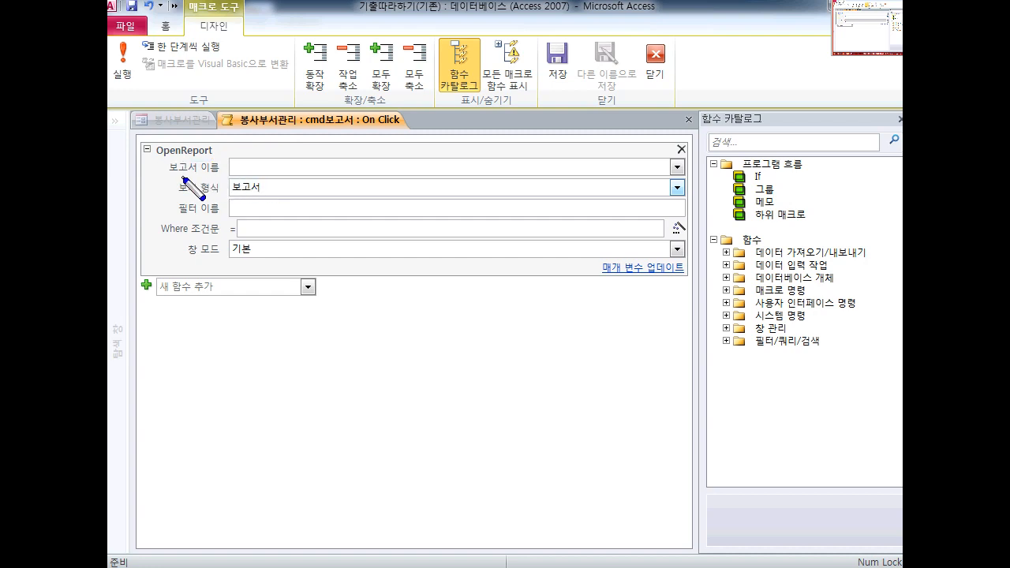
# Set the report name (보고서 이름) of the OpenReport action to 부서현황
pyautogui.moveTo(177, 178); pyautogui.dragTo(666, 180)
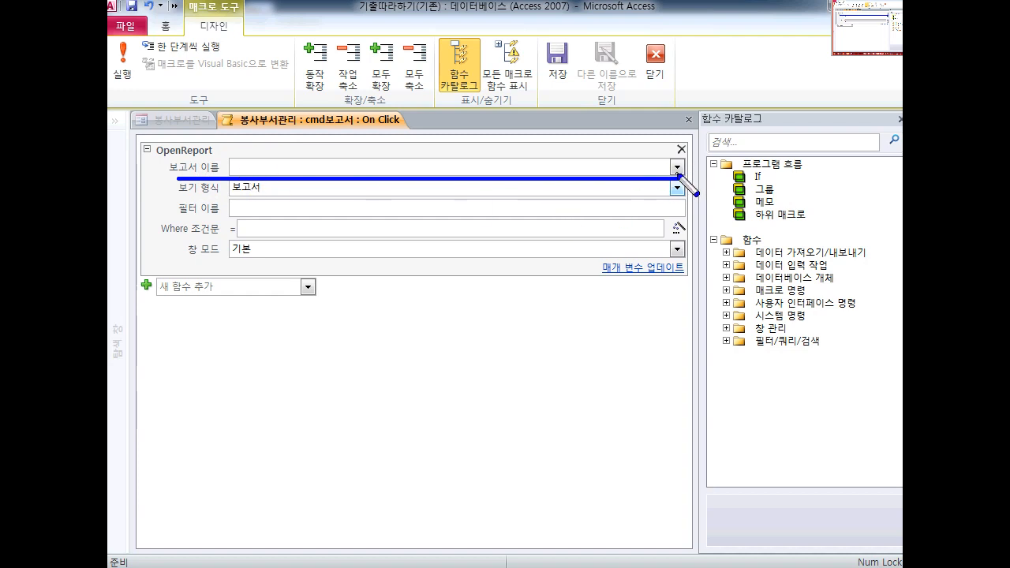
pyautogui.moveTo(683, 177)
pyautogui.mouseDown()
pyautogui.moveTo(663, 160)
pyautogui.moveTo(692, 161)
pyautogui.moveTo(669, 175)
pyautogui.mouseUp()
pyautogui.press('Escape')
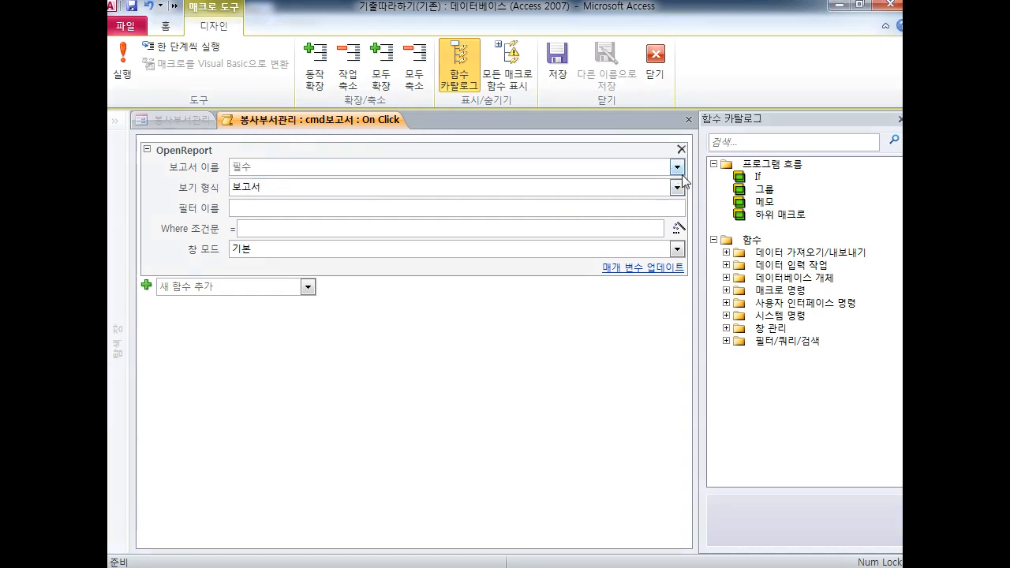
pyautogui.click(677, 166)
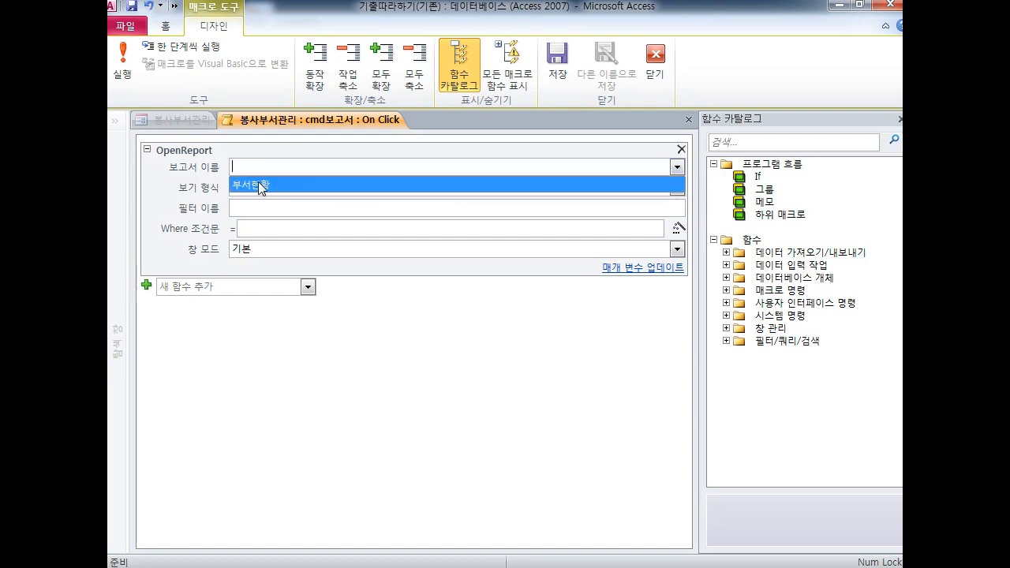
pyautogui.click(258, 184)
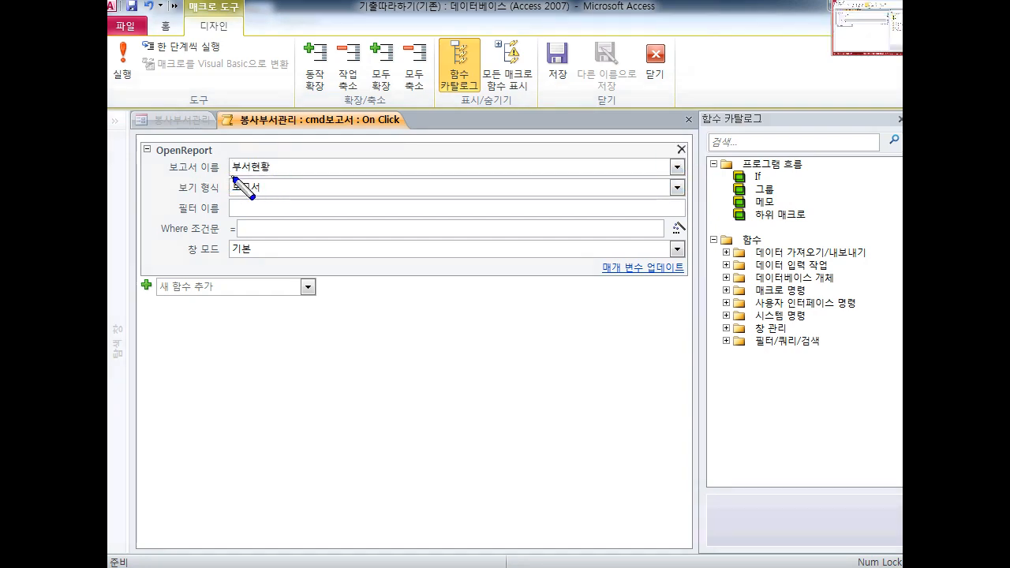
pyautogui.moveTo(234, 179); pyautogui.dragTo(278, 176)
pyautogui.moveTo(156, 160); pyautogui.dragTo(221, 161)
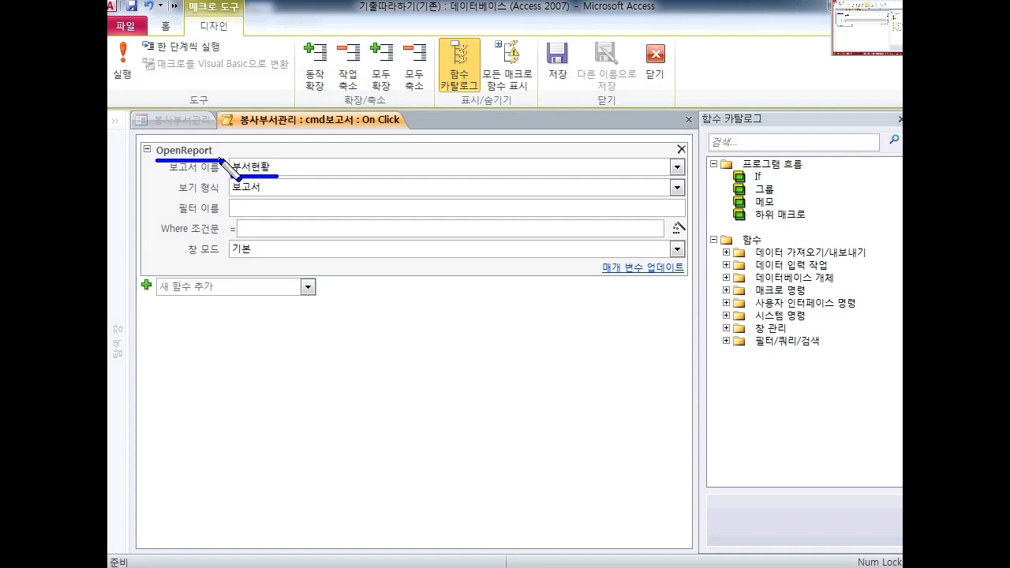
pyautogui.press('e')
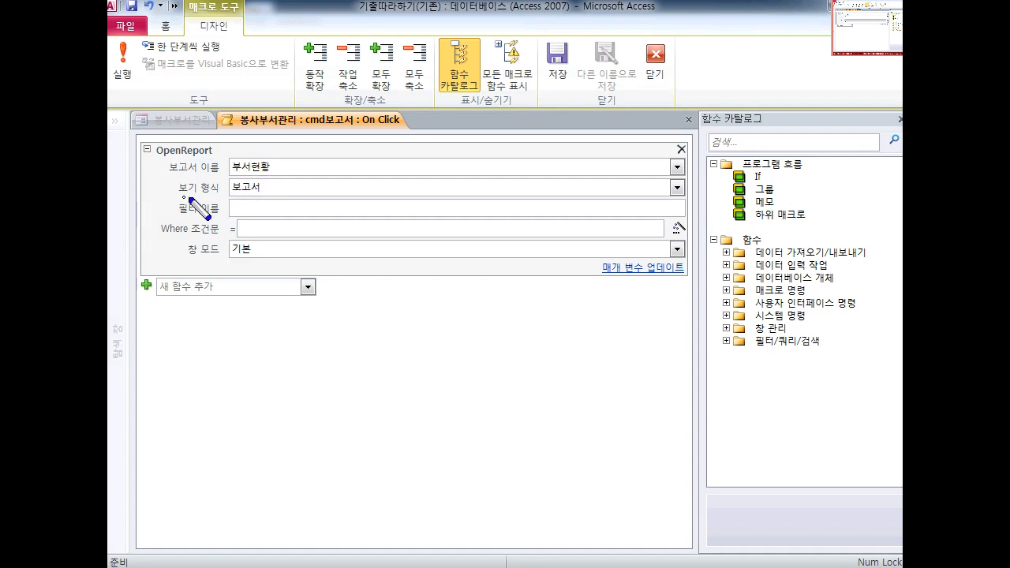
# Set the view type (보기 형식) of the OpenReport action to 인쇄 미리 보기
pyautogui.moveTo(180, 197); pyautogui.dragTo(278, 196)
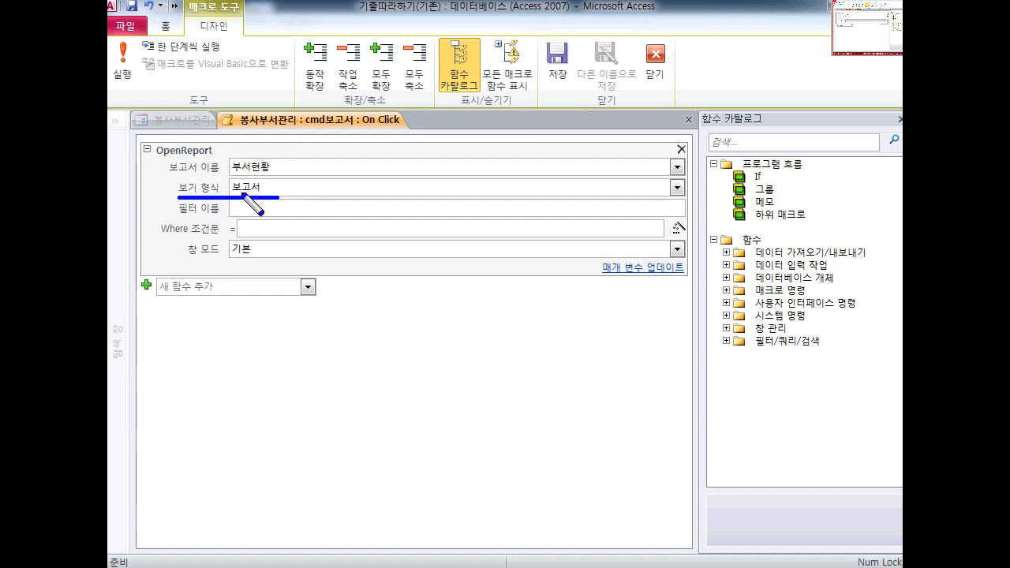
pyautogui.moveTo(685, 199)
pyautogui.mouseDown()
pyautogui.moveTo(662, 189)
pyautogui.moveTo(689, 189)
pyautogui.mouseUp()
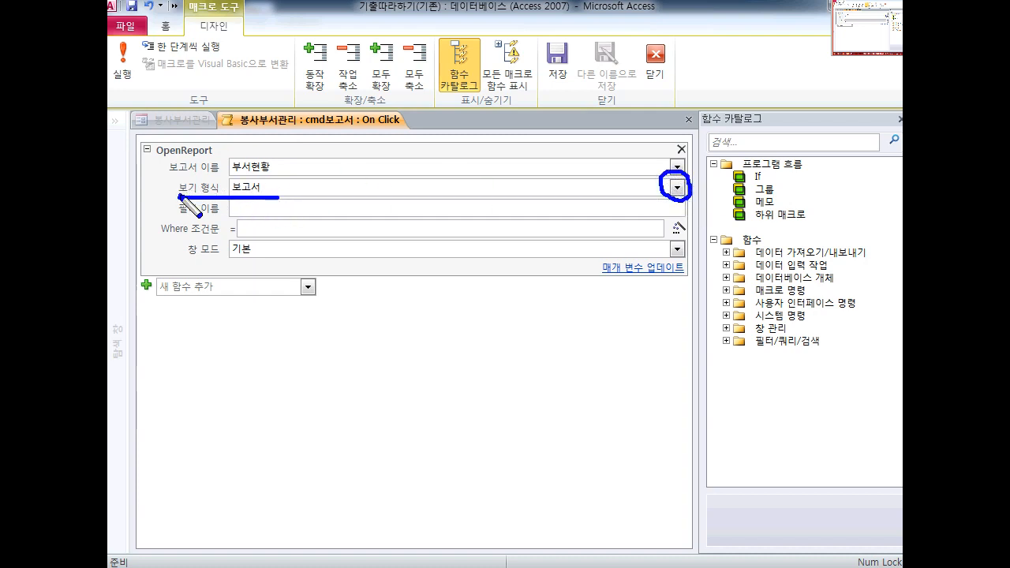
pyautogui.moveTo(189, 197)
pyautogui.mouseDown()
pyautogui.moveTo(224, 181)
pyautogui.moveTo(227, 199)
pyautogui.moveTo(655, 184)
pyautogui.moveTo(642, 198)
pyautogui.mouseUp()
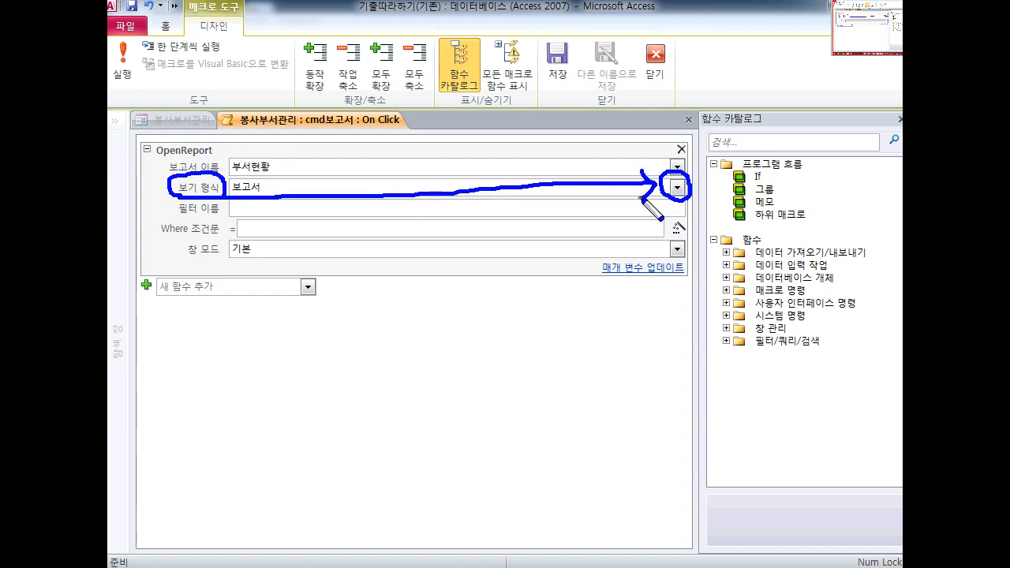
pyautogui.click(677, 187)
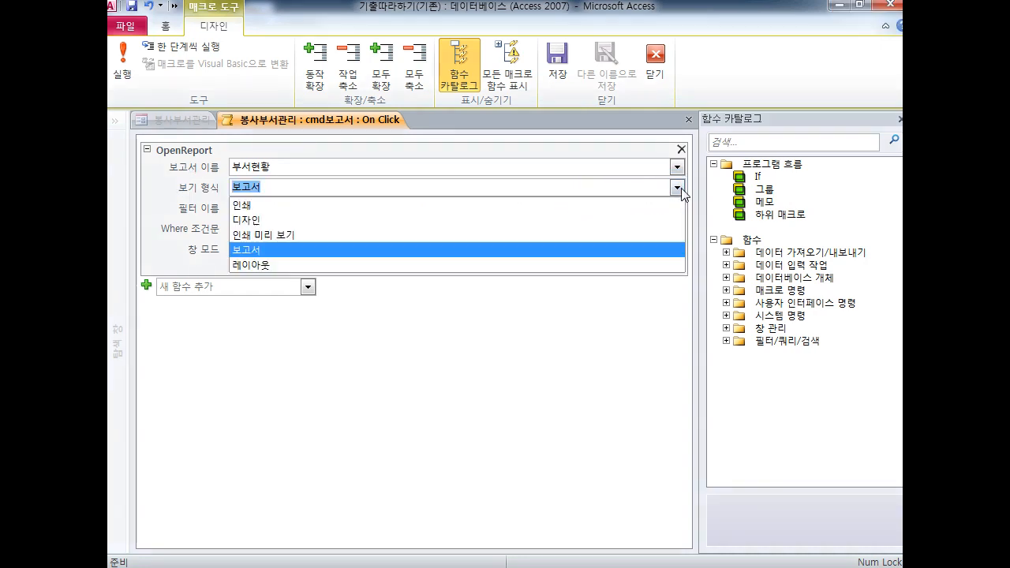
pyautogui.click(273, 239)
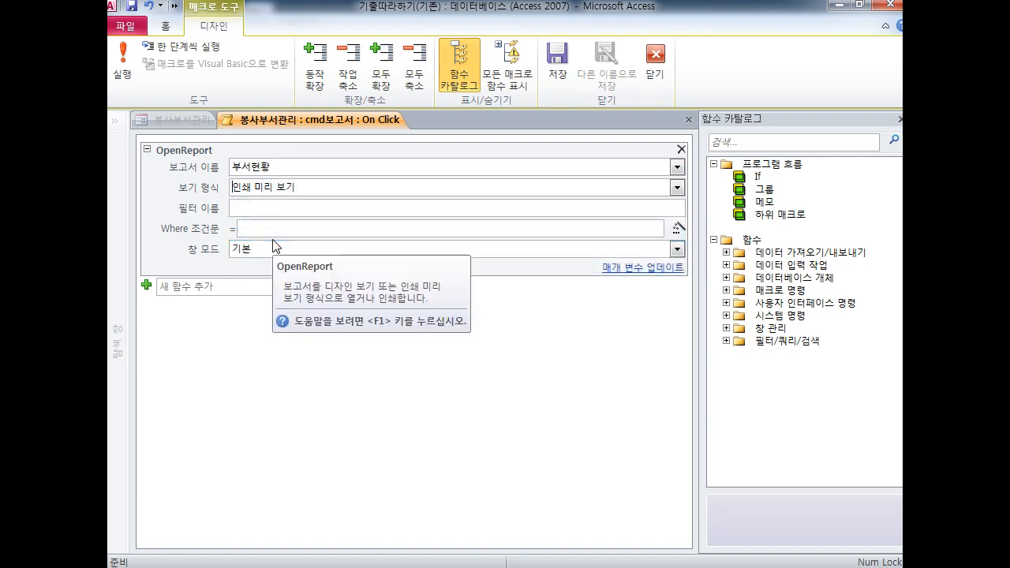
# Close the cmd보고서 On Click macro, saving its changes and updating the button's event property
pyautogui.hotkey('ctrl', '2')
pyautogui.press('e')
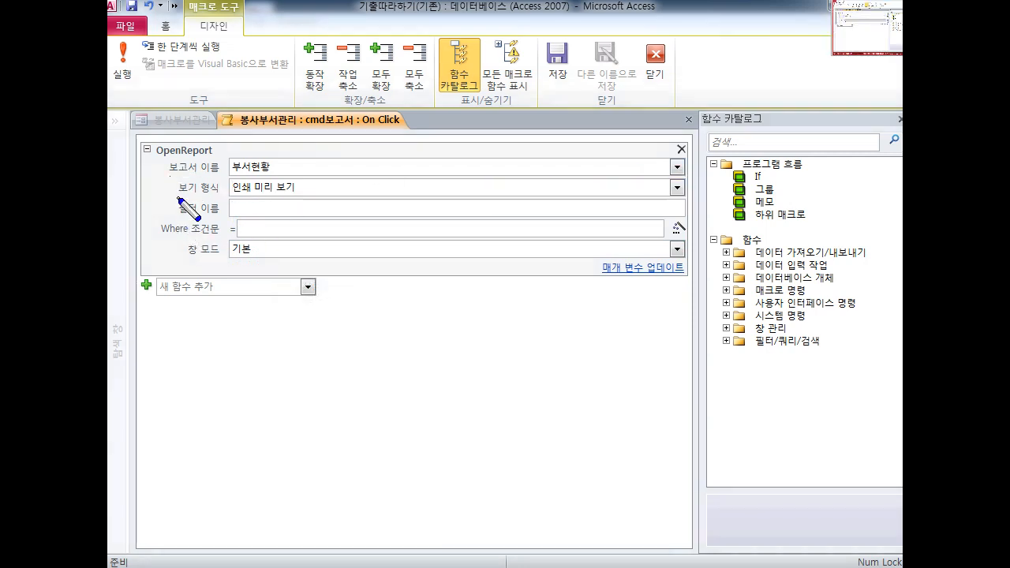
pyautogui.moveTo(180, 198)
pyautogui.mouseDown()
pyautogui.moveTo(200, 213)
pyautogui.moveTo(183, 212)
pyautogui.mouseUp()
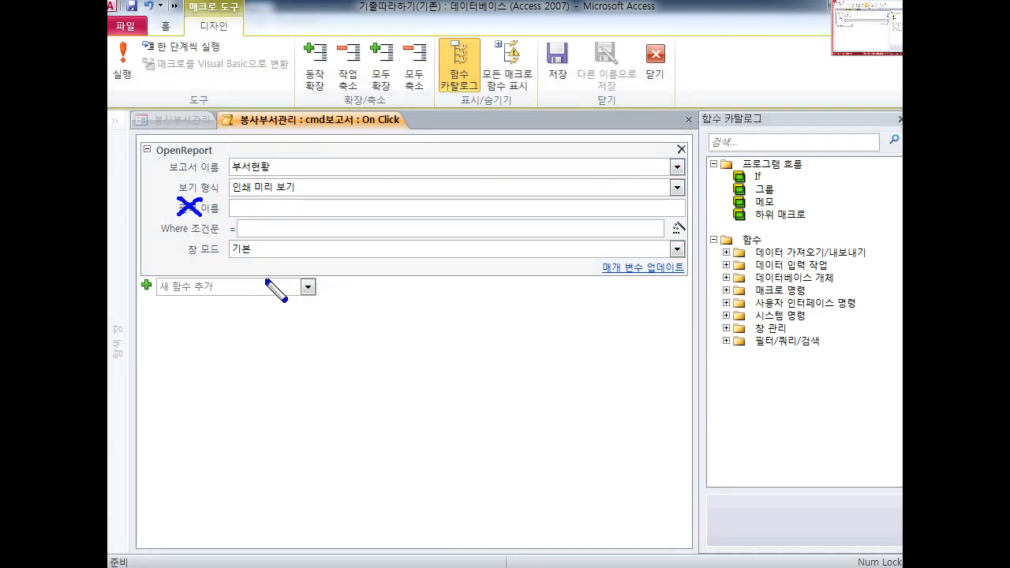
pyautogui.moveTo(163, 236); pyautogui.dragTo(315, 235)
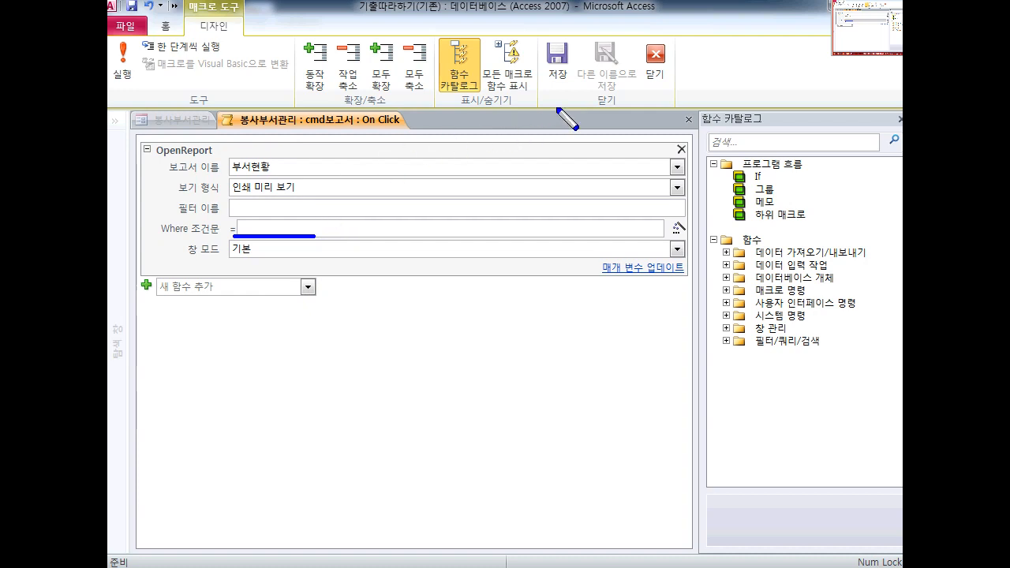
pyautogui.moveTo(670, 88)
pyautogui.mouseDown()
pyautogui.moveTo(677, 101)
pyautogui.moveTo(643, 46)
pyautogui.moveTo(699, 86)
pyautogui.moveTo(613, 63)
pyautogui.moveTo(722, 80)
pyautogui.moveTo(635, 32)
pyautogui.moveTo(671, 114)
pyautogui.moveTo(699, 52)
pyautogui.moveTo(690, 115)
pyautogui.mouseUp()
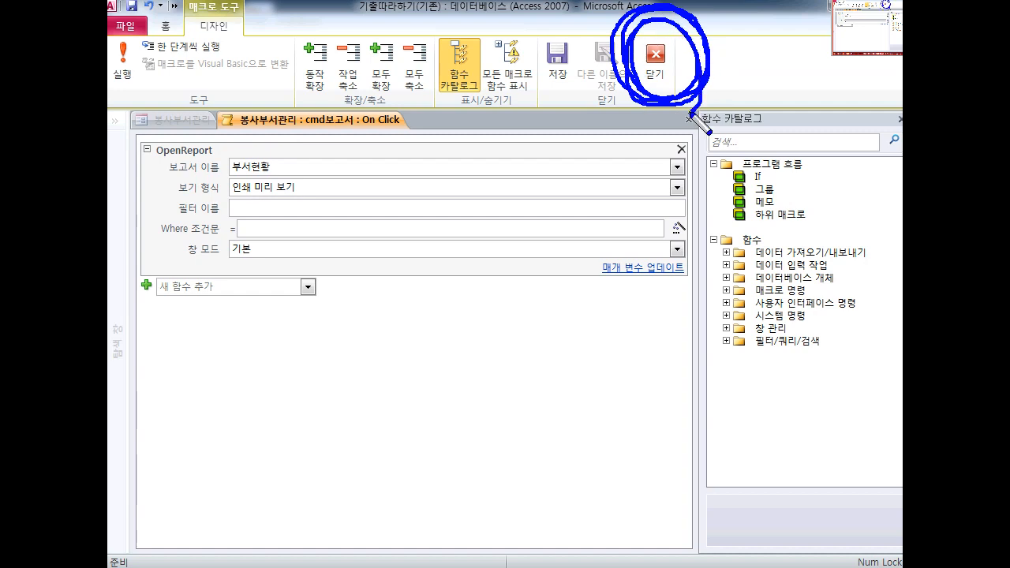
pyautogui.press('Escape')
pyautogui.click(655, 63)
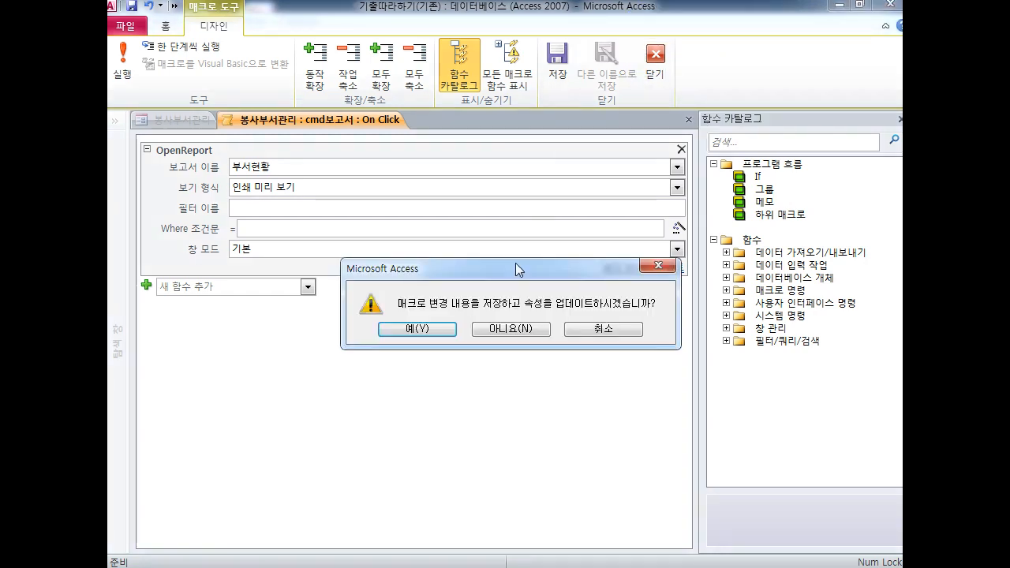
pyautogui.click(418, 329)
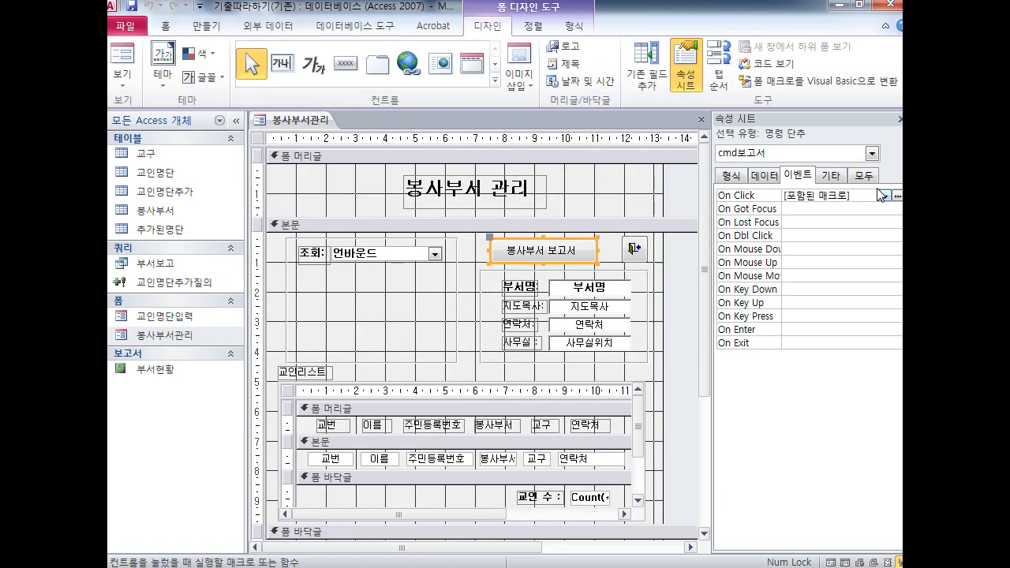
# Show the 봉사부서관리 form in form view and test the 봉사부서 보고서 button to preview the report
pyautogui.hotkey('ctrl', '2')
pyautogui.press('e')
pyautogui.moveTo(841, 224)
pyautogui.mouseDown()
pyautogui.moveTo(789, 164)
pyautogui.moveTo(871, 188)
pyautogui.moveTo(837, 226)
pyautogui.mouseUp()
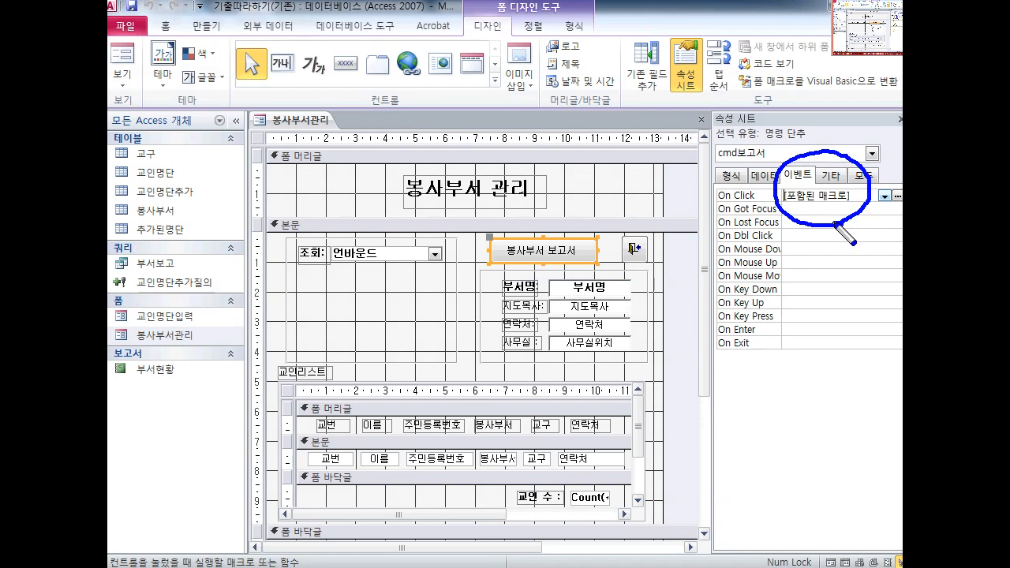
pyautogui.moveTo(132, 70)
pyautogui.mouseDown()
pyautogui.moveTo(111, 55)
pyautogui.moveTo(148, 38)
pyautogui.moveTo(137, 71)
pyautogui.mouseUp()
pyautogui.moveTo(777, 180); pyautogui.dragTo(144, 56)
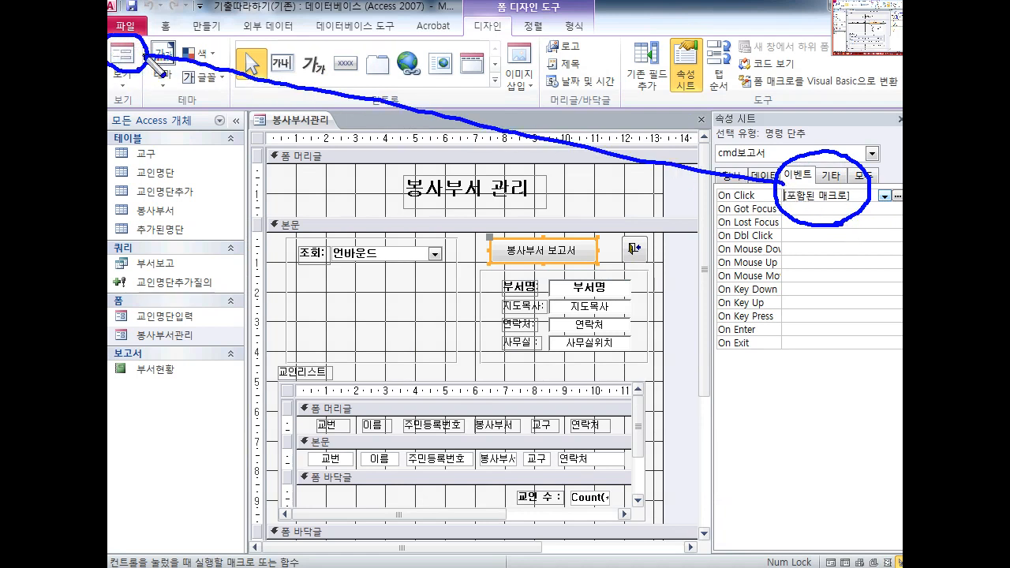
pyautogui.moveTo(266, 129); pyautogui.dragTo(318, 130)
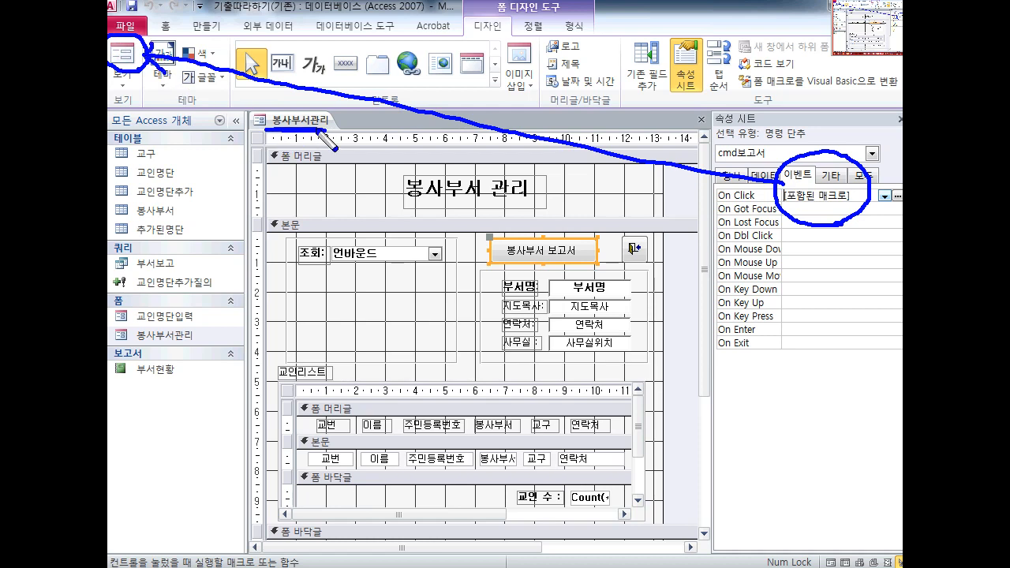
pyautogui.click(126, 56)
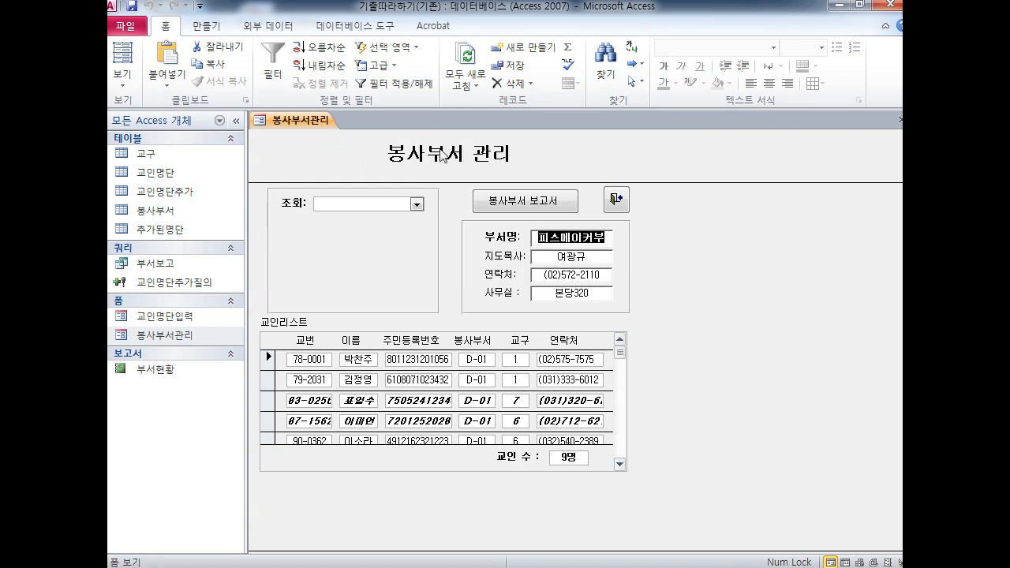
pyautogui.click(523, 204)
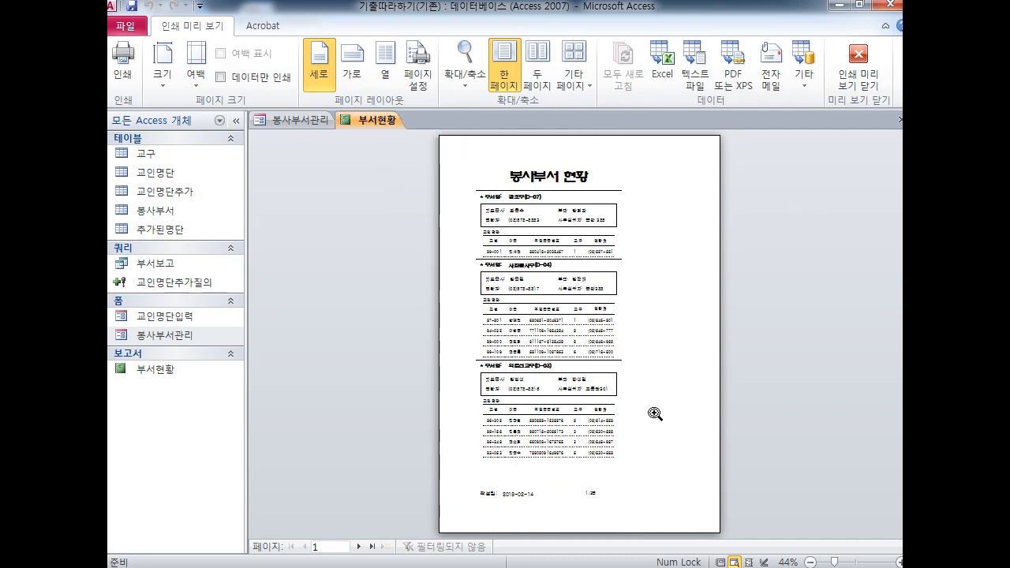
# Examine the title, department sections and member lists of the 부서현황 report in the print preview
pyautogui.click(524, 333)
pyautogui.scroll(3, 546, 252)
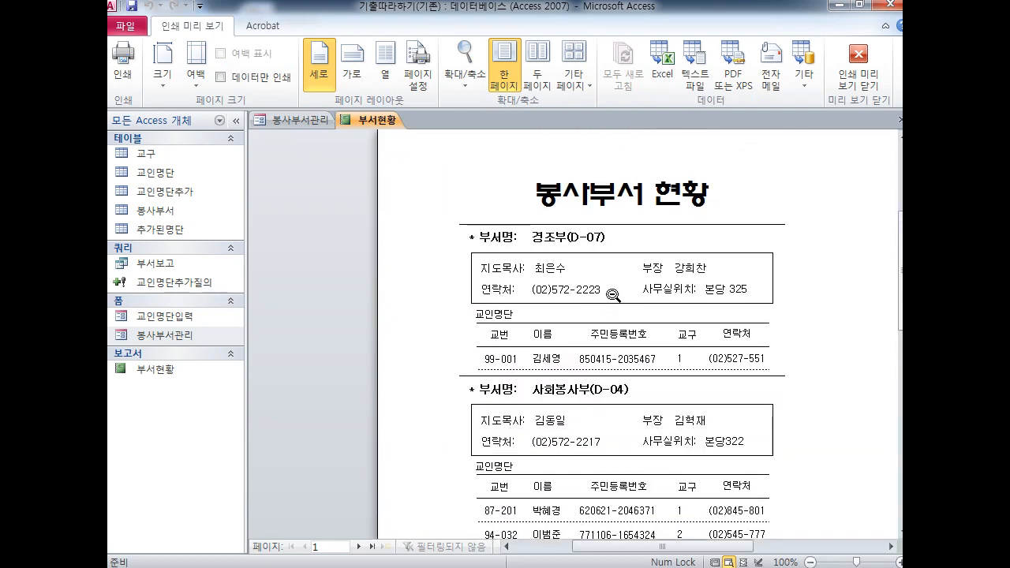
pyautogui.click(674, 298)
pyautogui.click(560, 285)
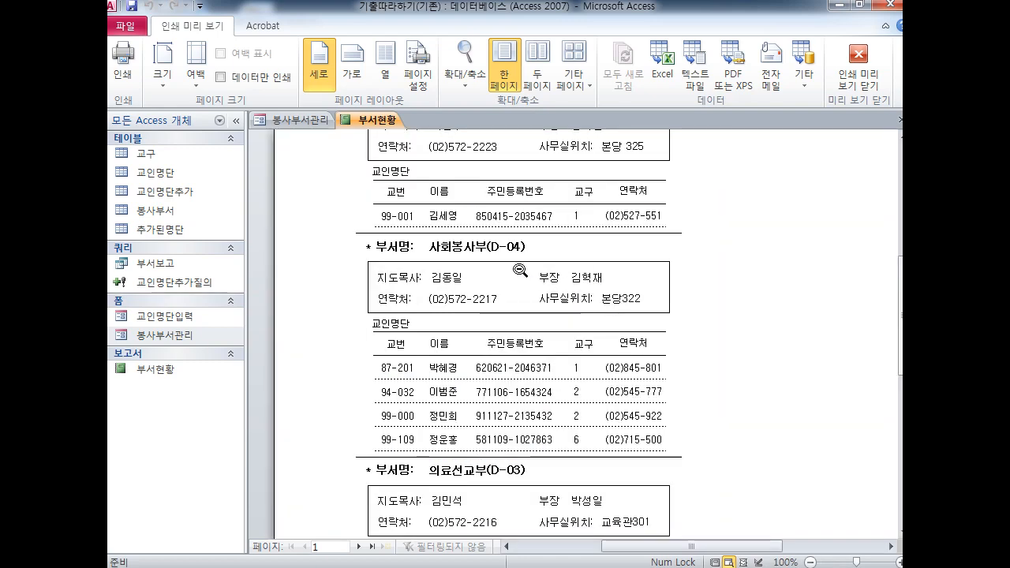
pyautogui.click(521, 271)
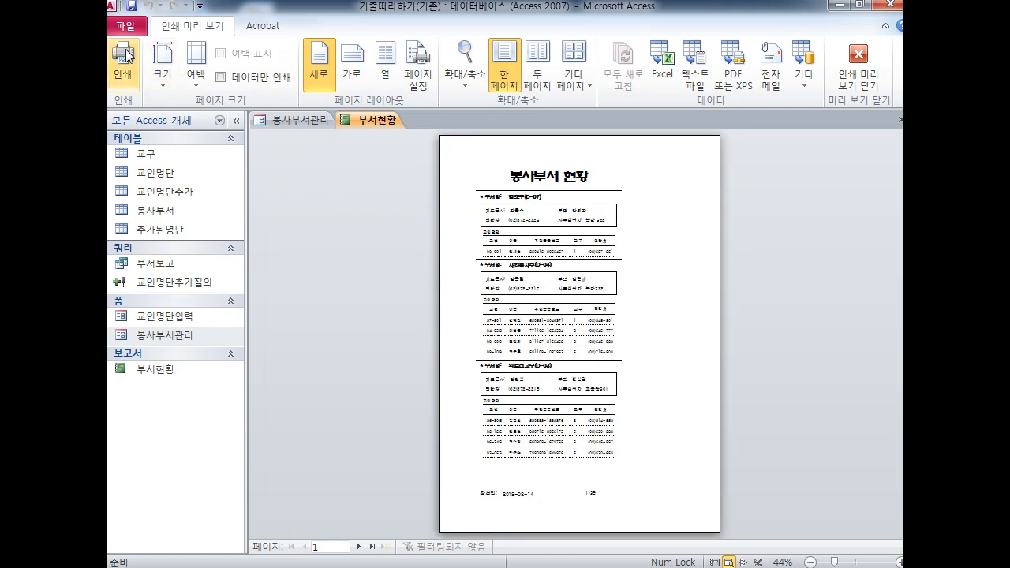
pyautogui.click(604, 277)
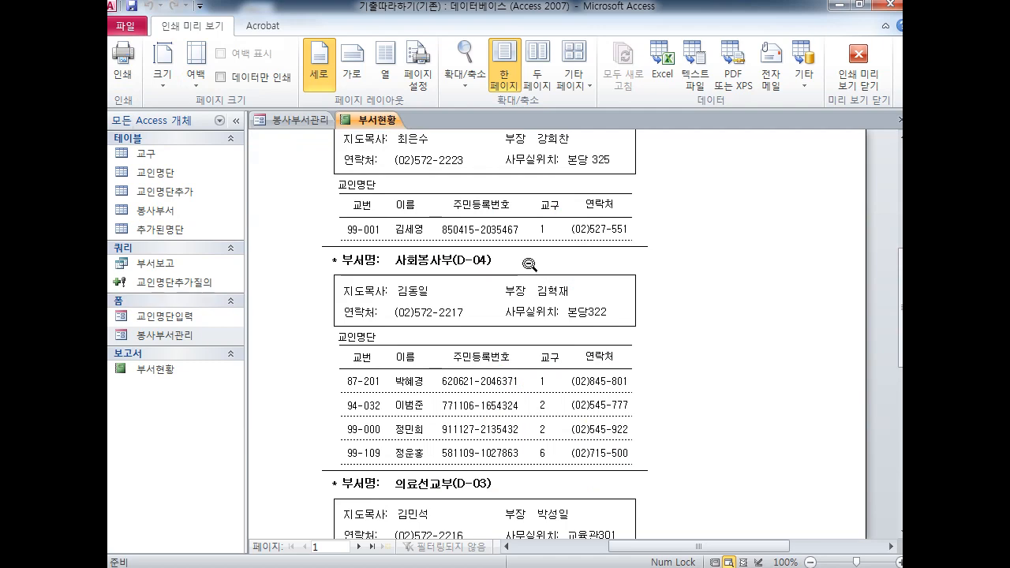
pyautogui.click(527, 282)
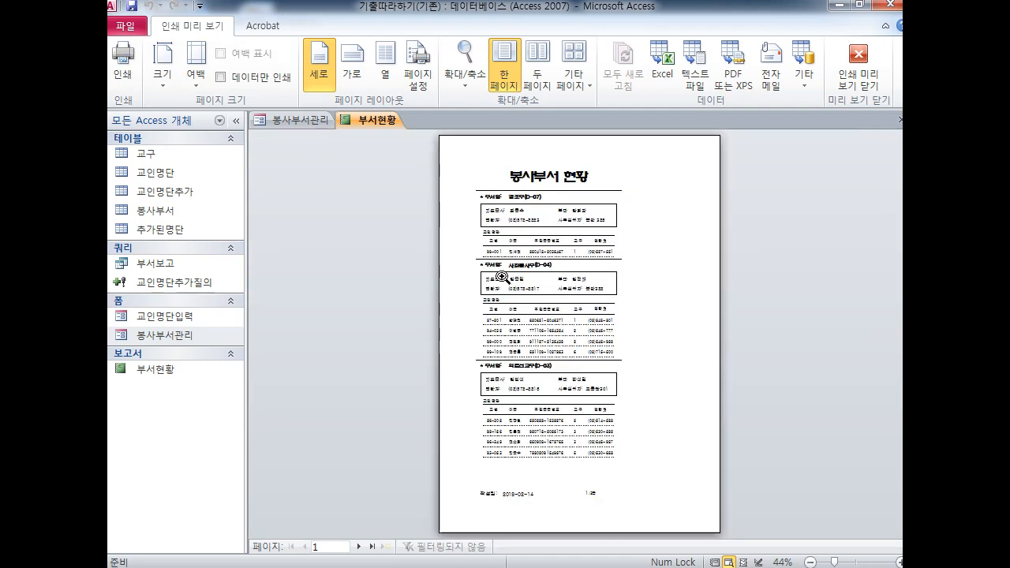
pyautogui.click(514, 175)
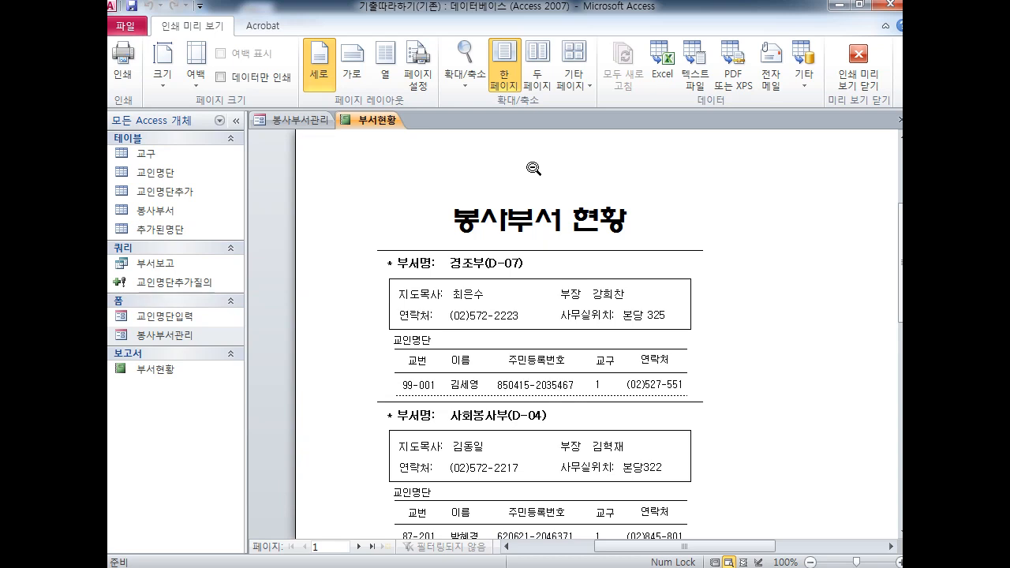
pyautogui.hotkey('ctrl', '2')
pyautogui.press('e')
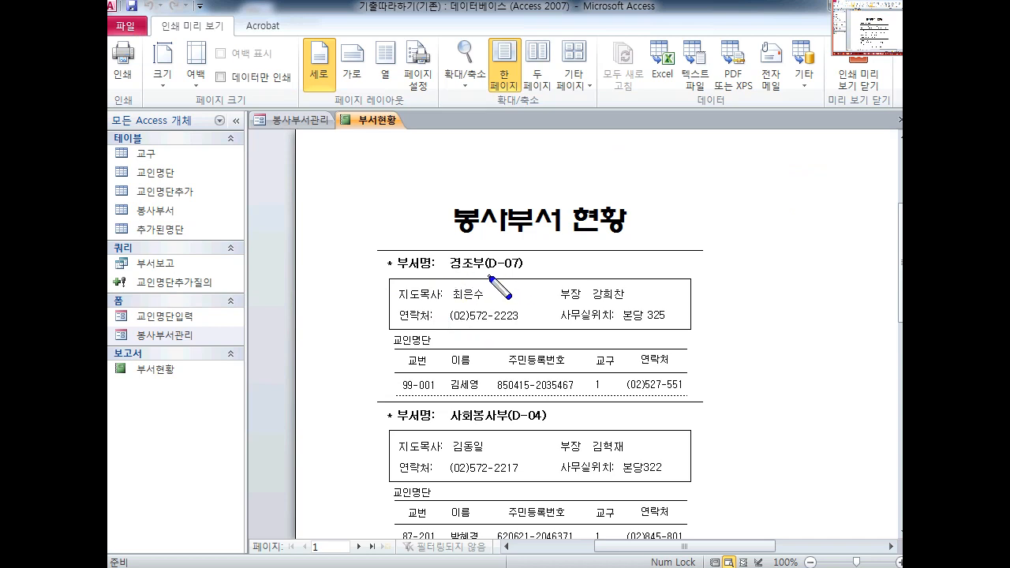
pyautogui.moveTo(489, 277)
pyautogui.mouseDown()
pyautogui.moveTo(524, 276)
pyautogui.moveTo(491, 278)
pyautogui.mouseUp()
pyautogui.press('Escape')
# Return to the 봉사부서관리 form and check the 조회 combo box's event properties in design view
pyautogui.click(293, 120)
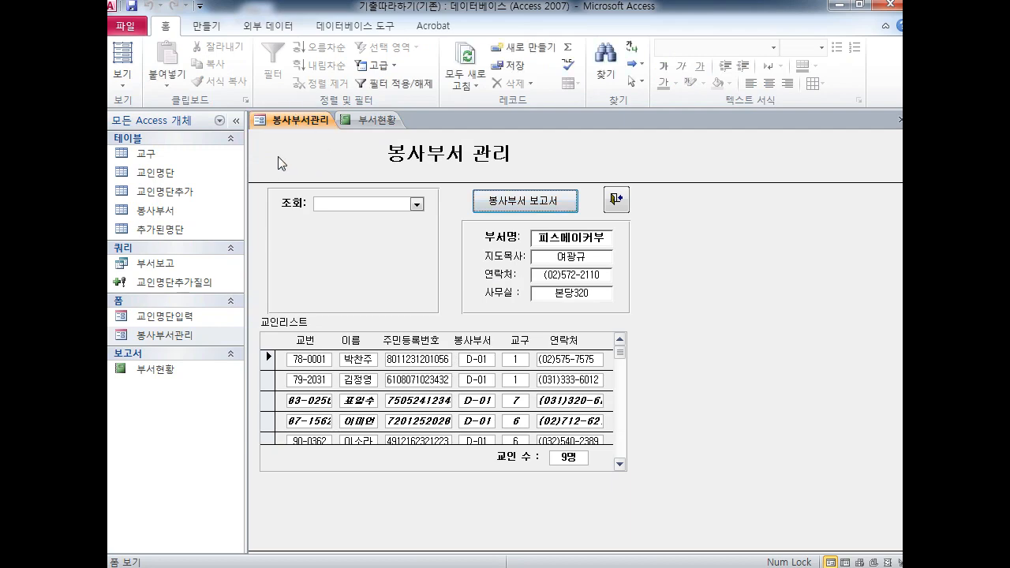
pyautogui.moveTo(399, 228); pyautogui.dragTo(341, 211)
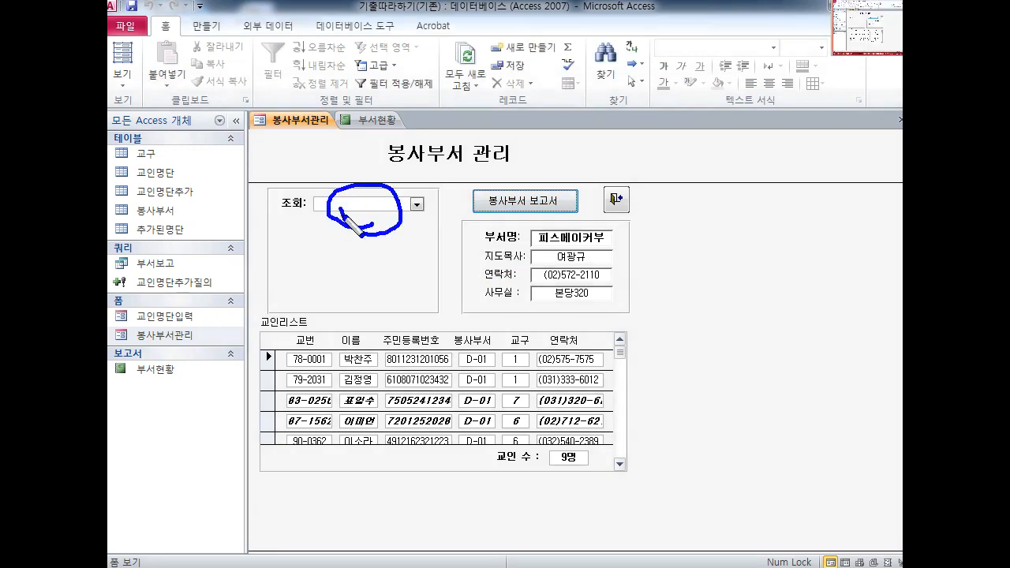
pyautogui.press('Escape')
pyautogui.rightClick(381, 264)
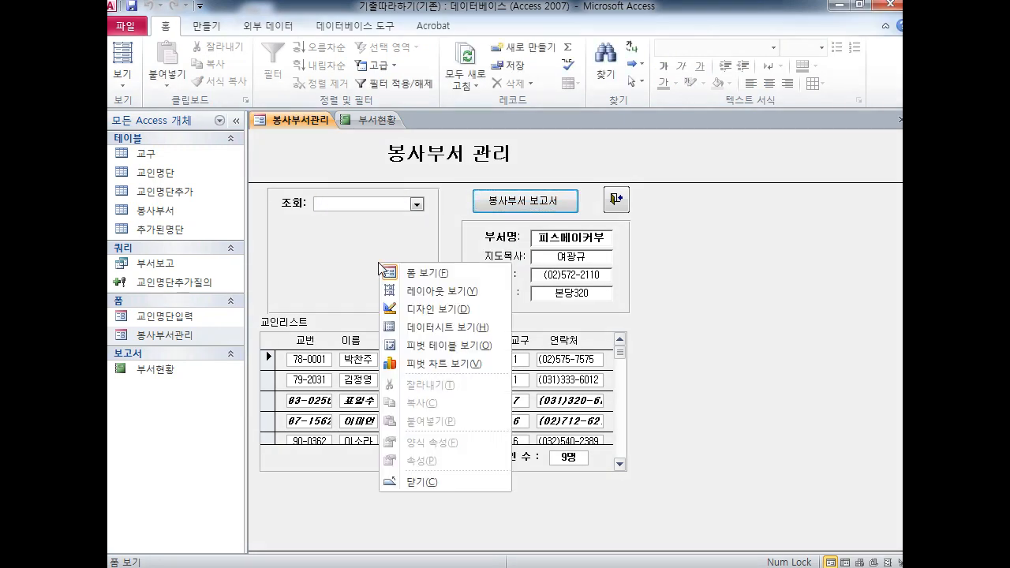
pyautogui.click(441, 313)
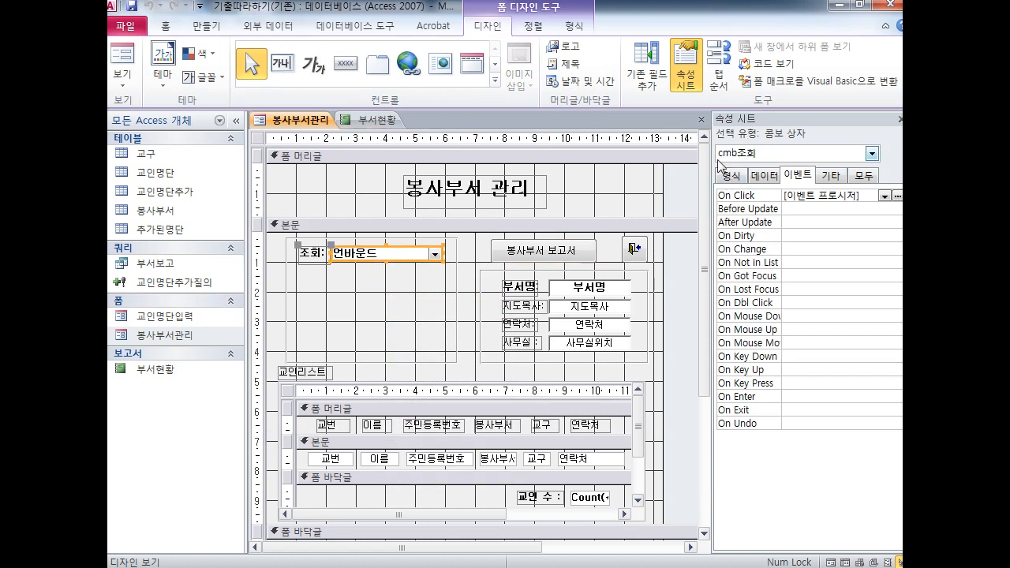
pyautogui.rightClick(330, 187)
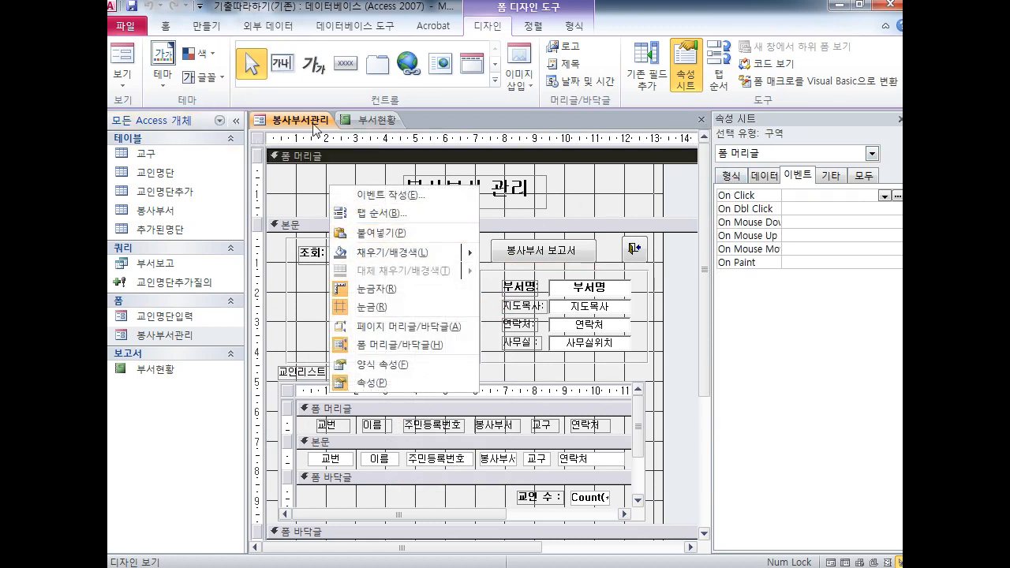
# Show the 봉사부서관리 form in form view to check the empty 조회 combo box
pyautogui.click(122, 57)
pyautogui.moveTo(371, 183)
pyautogui.mouseDown()
pyautogui.moveTo(421, 209)
pyautogui.moveTo(391, 220)
pyautogui.mouseUp()
pyautogui.press('e')
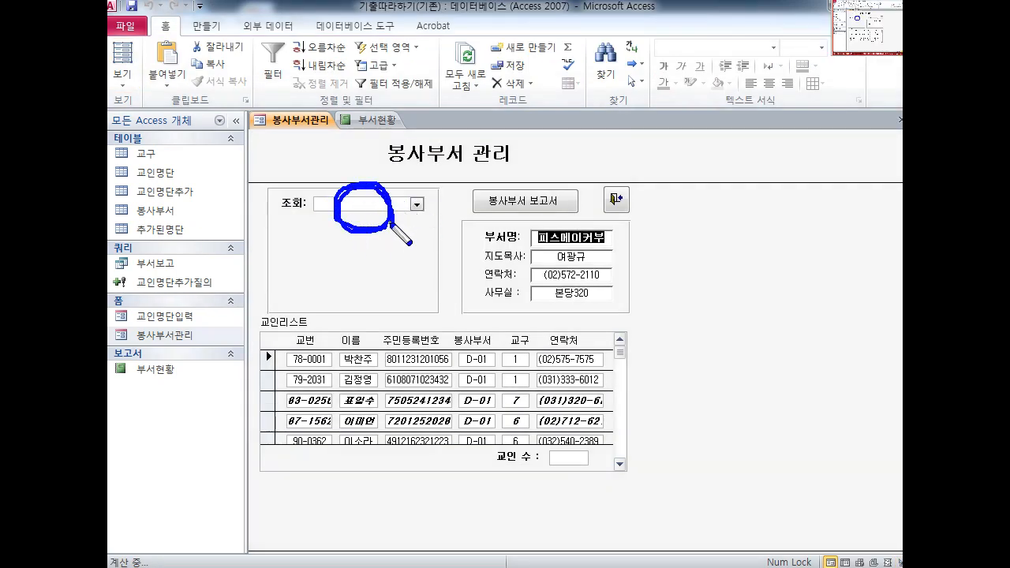
pyautogui.press('e')
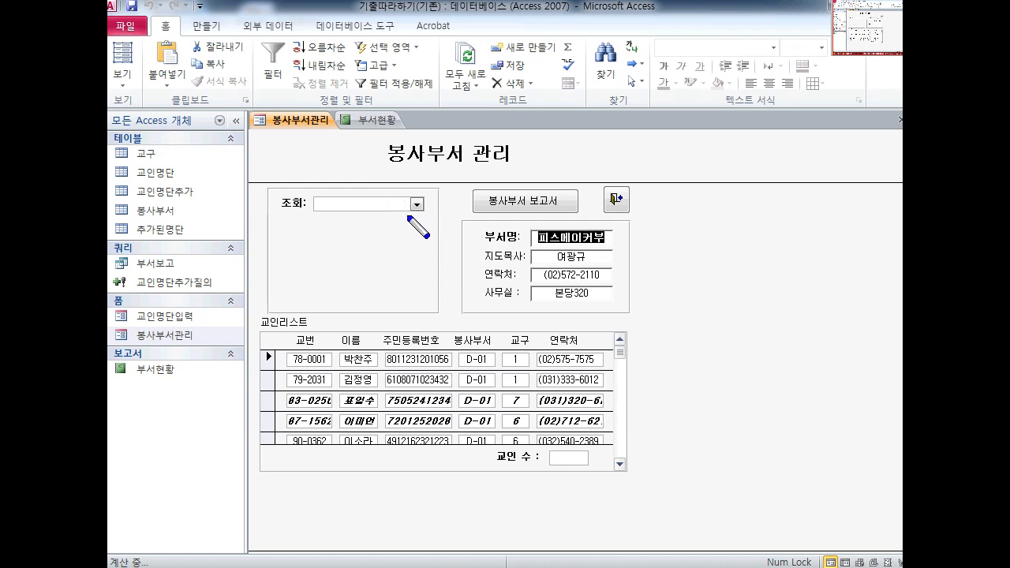
pyautogui.press('Escape')
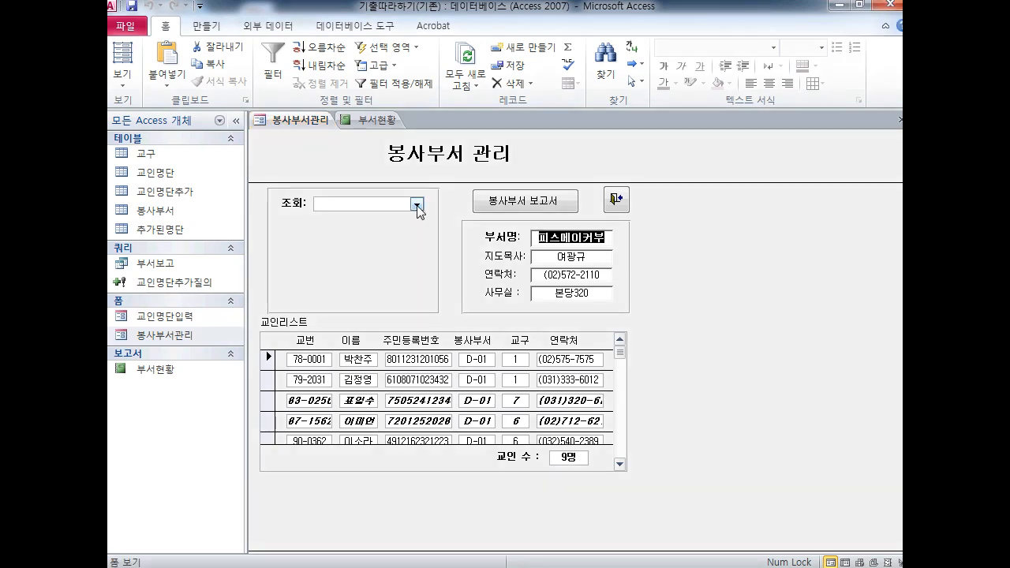
# Choose department D-03 의료선교부 in the 조회 combo box to filter the form
pyautogui.click(417, 205)
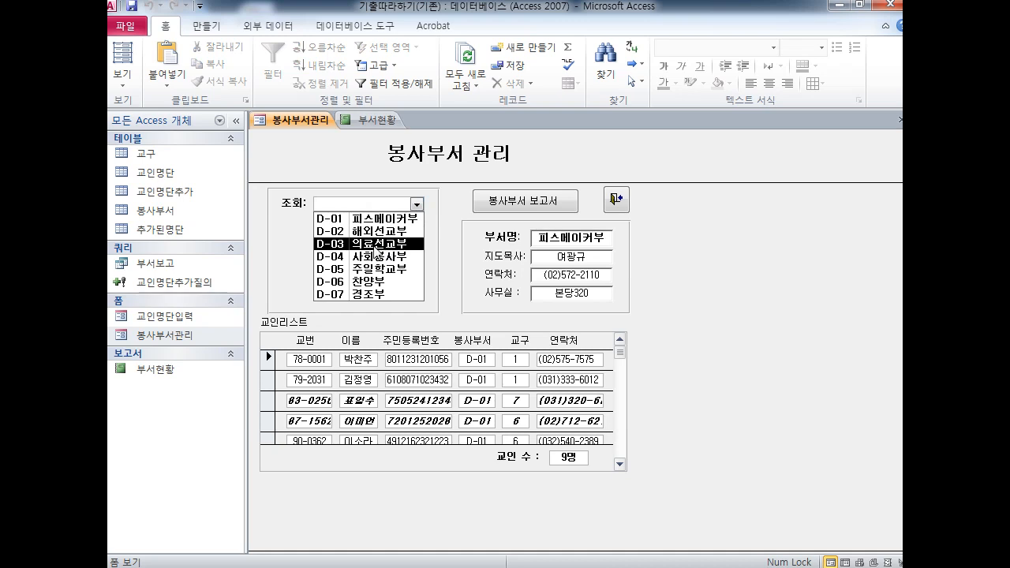
pyautogui.hotkey('ctrl', '2')
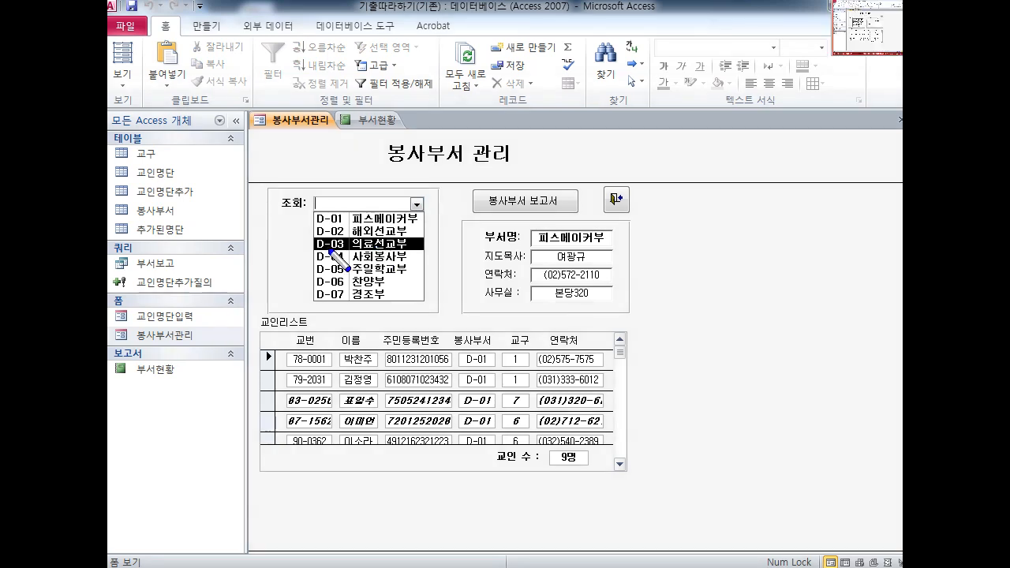
pyautogui.moveTo(310, 253); pyautogui.dragTo(361, 255)
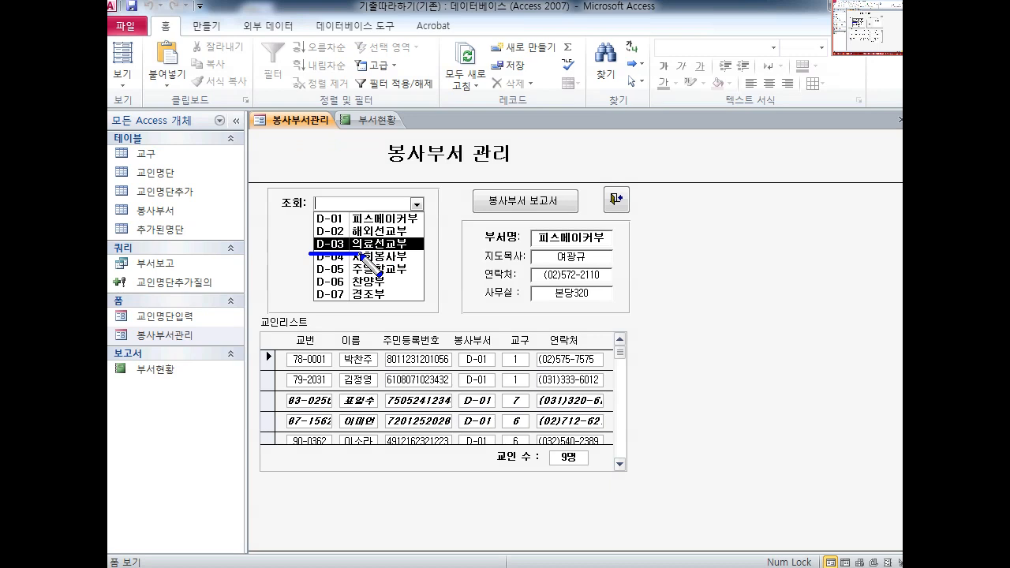
pyautogui.press('Escape')
pyautogui.click(417, 204)
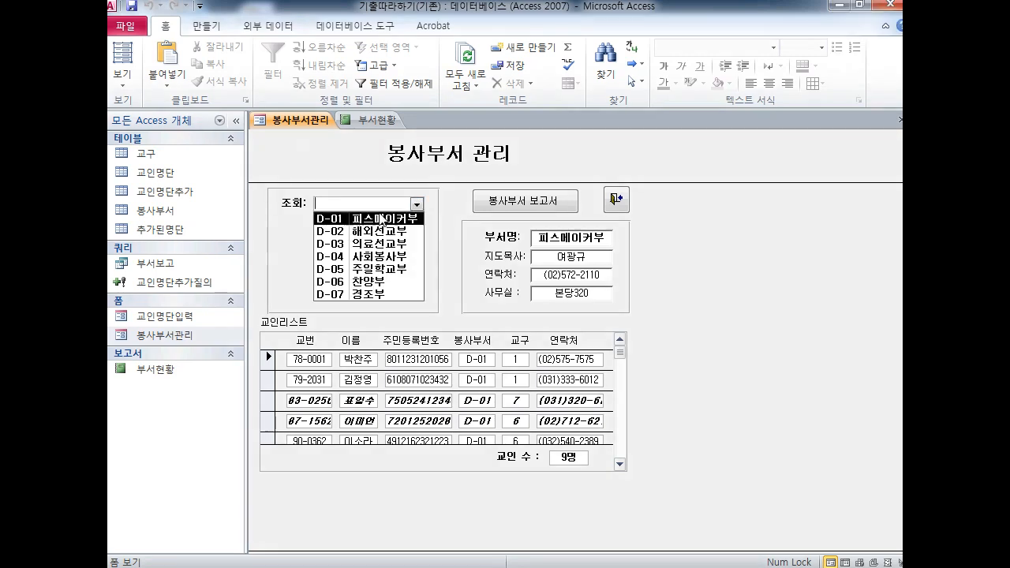
pyautogui.click(331, 246)
pyautogui.hotkey('ctrl', '2')
pyautogui.moveTo(360, 224)
pyautogui.mouseDown()
pyautogui.moveTo(308, 183)
pyautogui.moveTo(365, 218)
pyautogui.moveTo(489, 161)
pyautogui.moveTo(505, 180)
pyautogui.moveTo(507, 168)
pyautogui.moveTo(517, 230)
pyautogui.moveTo(524, 166)
pyautogui.moveTo(539, 215)
pyautogui.mouseUp()
pyautogui.press('Escape')
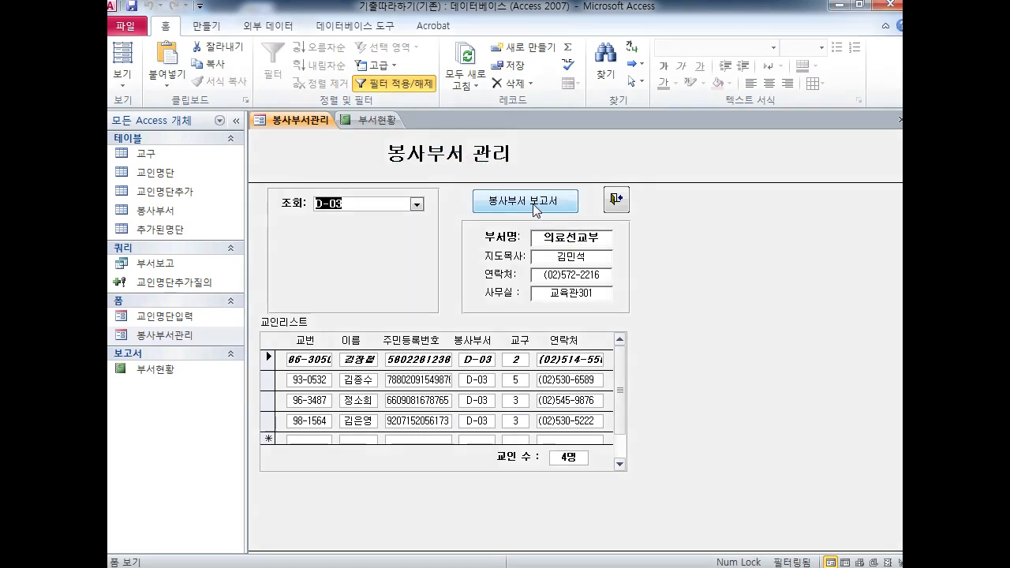
# Preview the report with the 봉사부서 보고서 button and examine which departments are listed on its first page
pyautogui.click(537, 207)
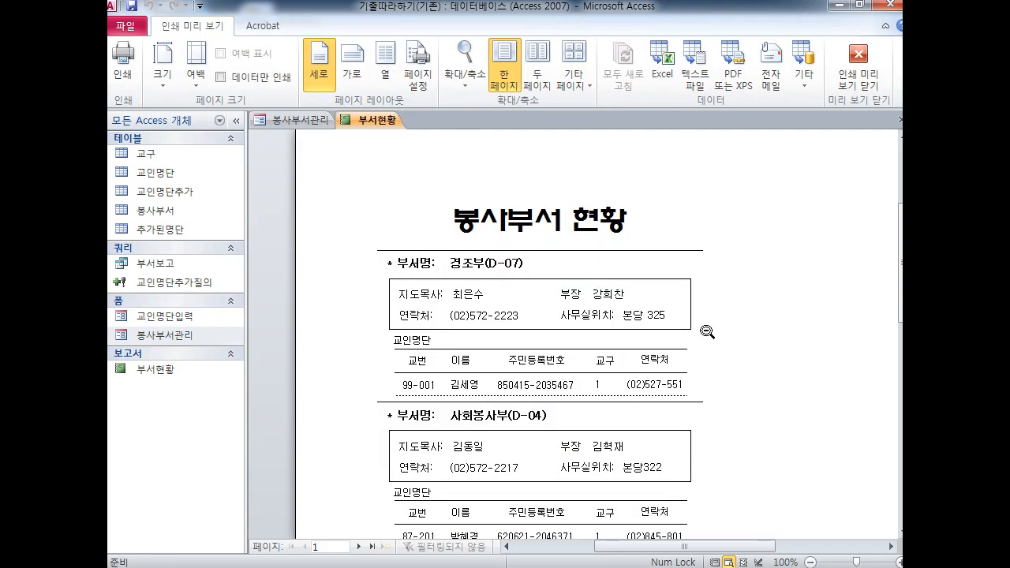
pyautogui.scroll(-1, 606, 329)
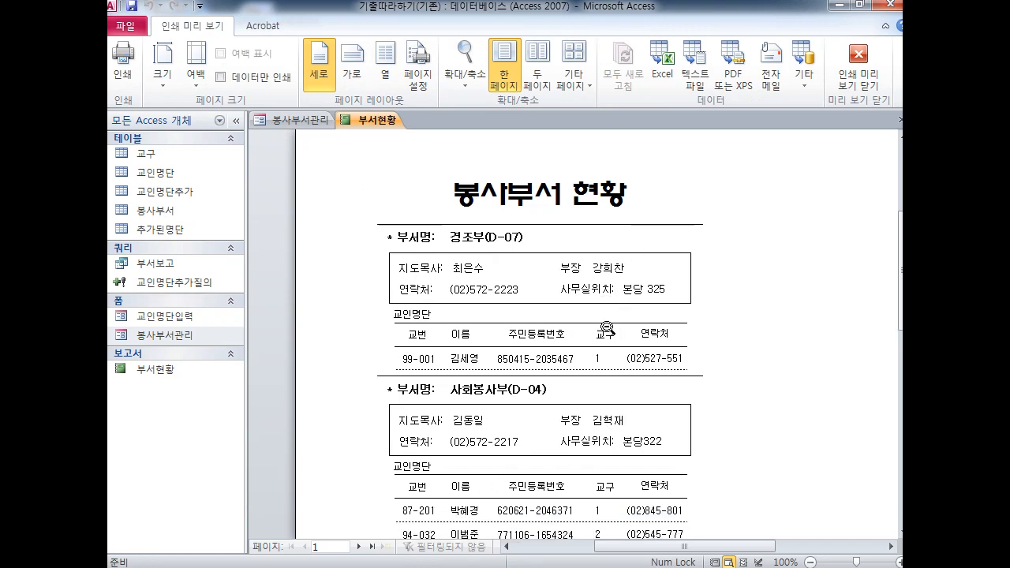
pyautogui.hotkey('ctrl', '2')
pyautogui.moveTo(395, 246); pyautogui.dragTo(600, 247)
pyautogui.moveTo(502, 215); pyautogui.dragTo(559, 197)
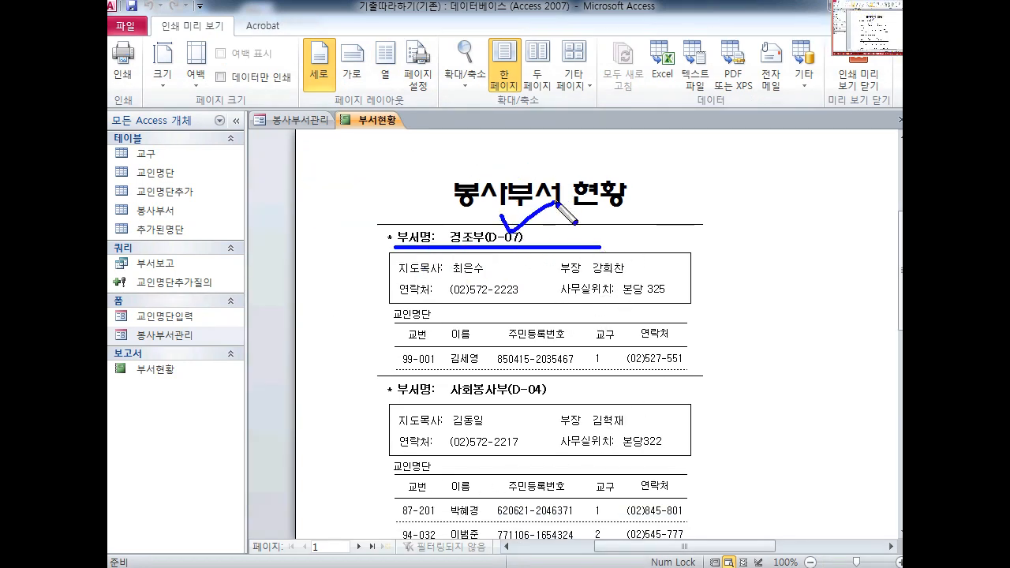
pyautogui.moveTo(439, 406); pyautogui.dragTo(560, 406)
pyautogui.moveTo(514, 365)
pyautogui.mouseDown()
pyautogui.moveTo(537, 390)
pyautogui.moveTo(568, 360)
pyautogui.mouseUp()
pyautogui.scroll(-3, 569, 363)
pyautogui.moveTo(505, 471)
pyautogui.mouseDown()
pyautogui.moveTo(558, 472)
pyautogui.moveTo(544, 453)
pyautogui.moveTo(560, 439)
pyautogui.mouseUp()
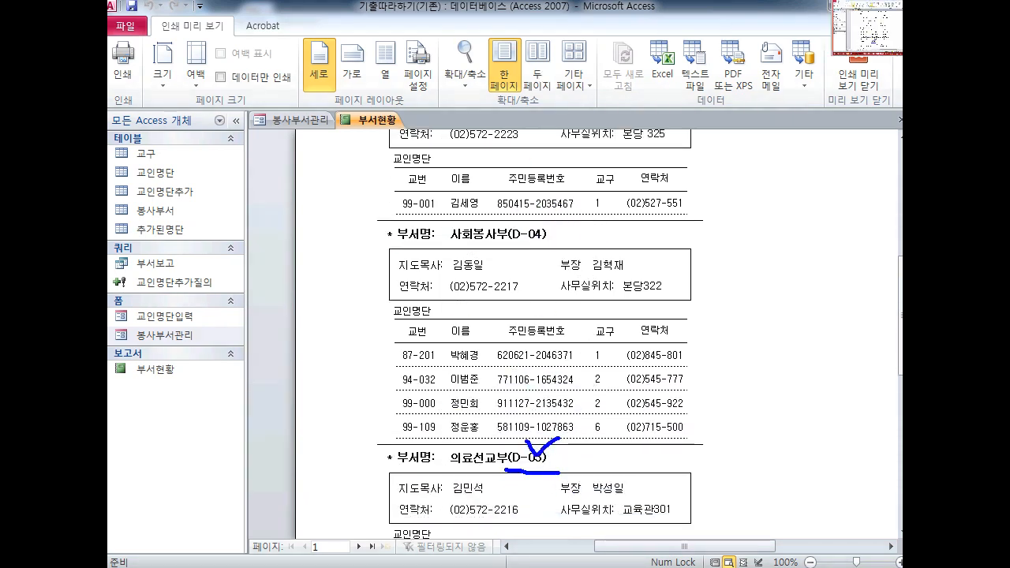
pyautogui.press('Escape')
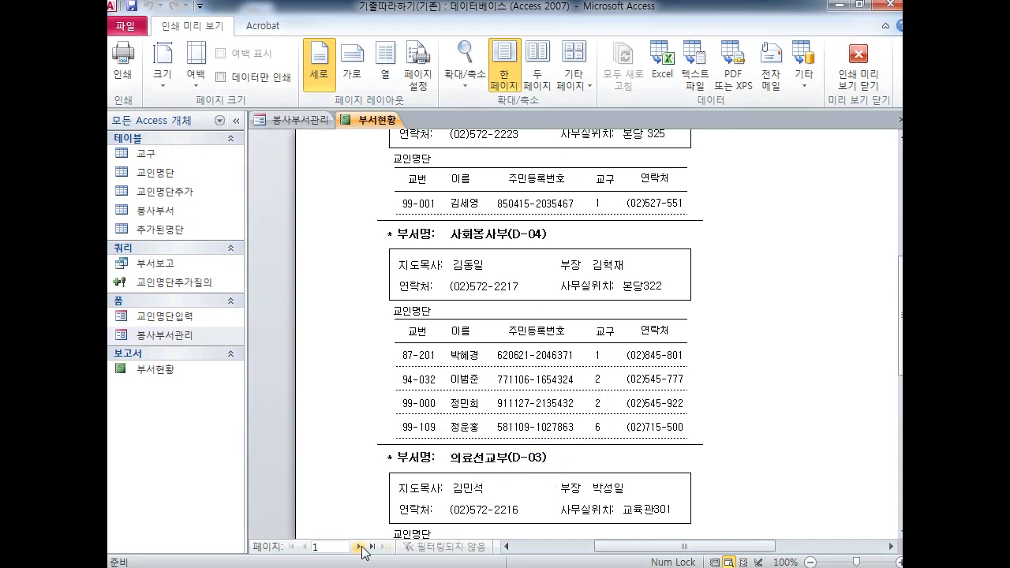
# Check the departments on the report's second page and return to the 봉사부서관리 form to compare the 조회 selection
pyautogui.click(359, 546)
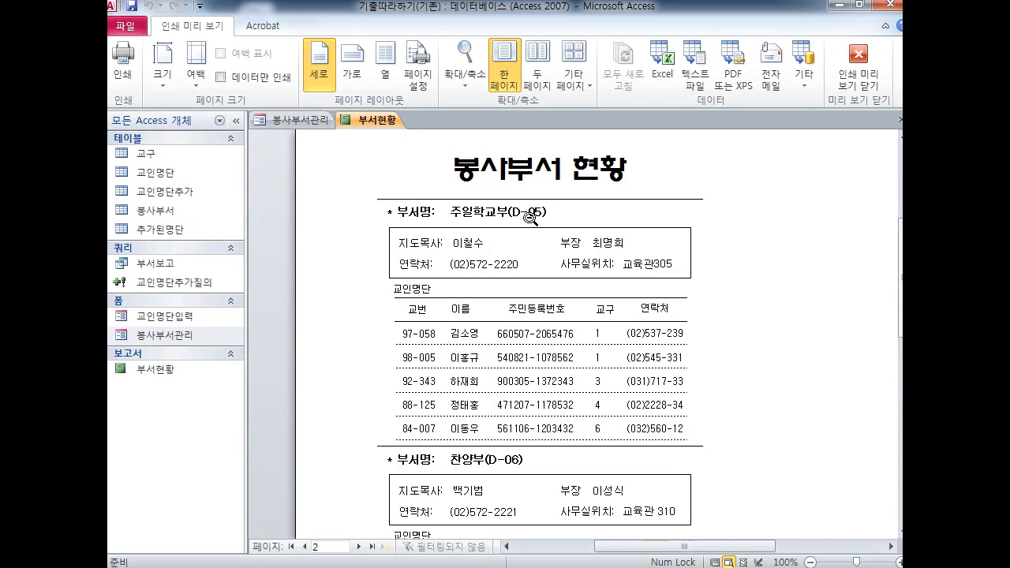
pyautogui.scroll(-3, 521, 426)
pyautogui.scroll(3, 533, 433)
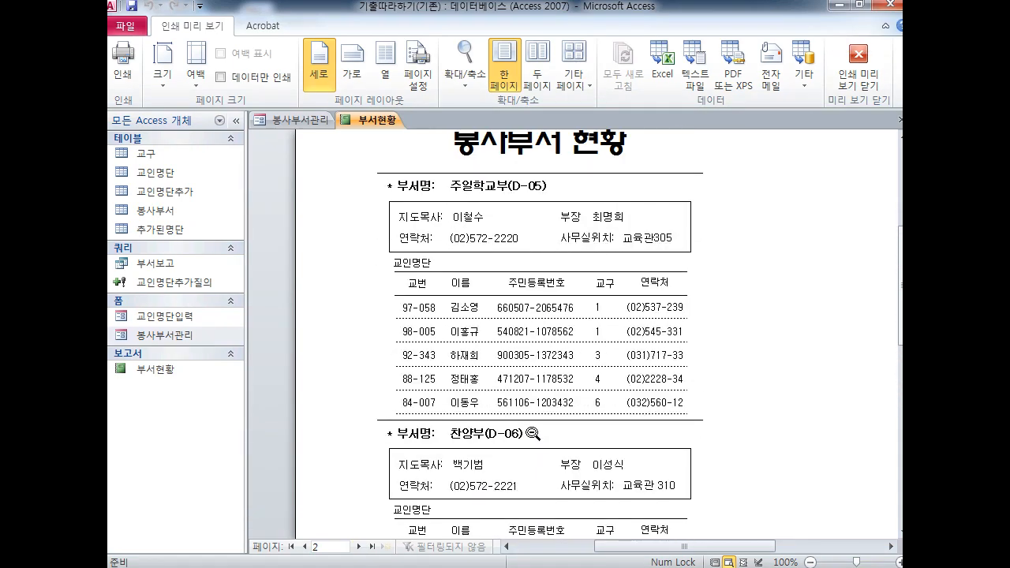
pyautogui.click(311, 122)
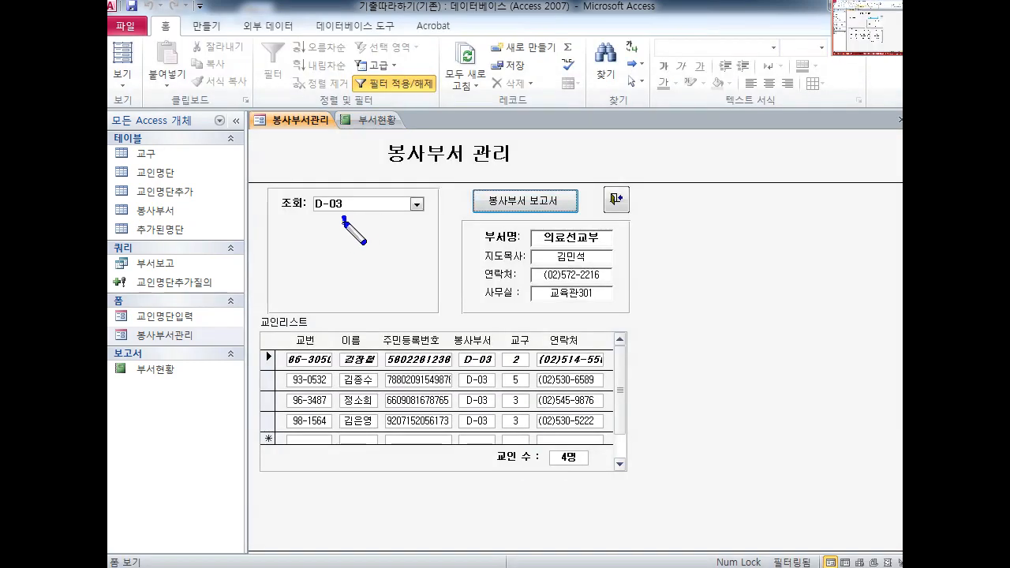
pyautogui.moveTo(344, 218)
pyautogui.mouseDown()
pyautogui.moveTo(352, 184)
pyautogui.moveTo(345, 215)
pyautogui.mouseUp()
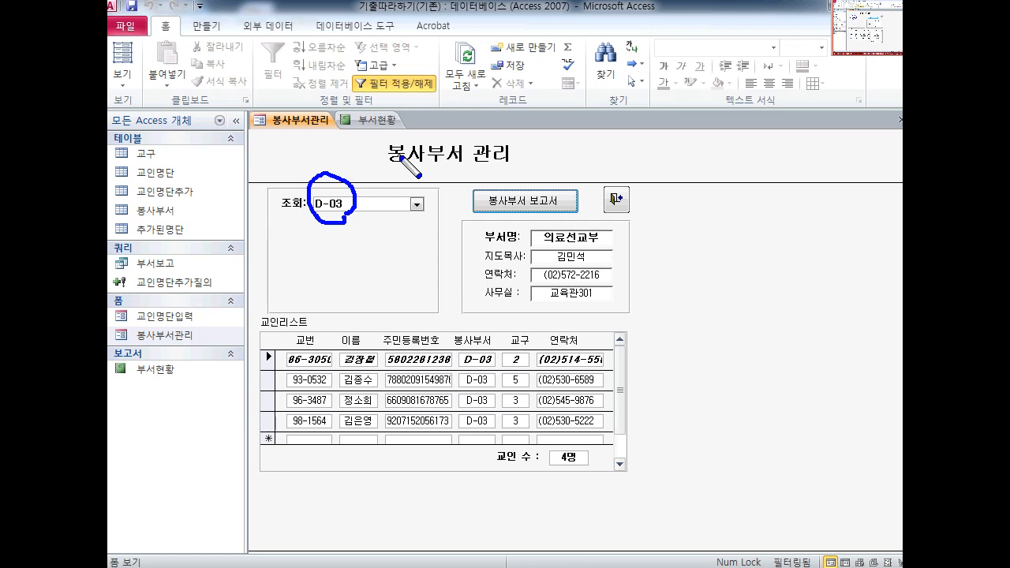
pyautogui.press('Escape')
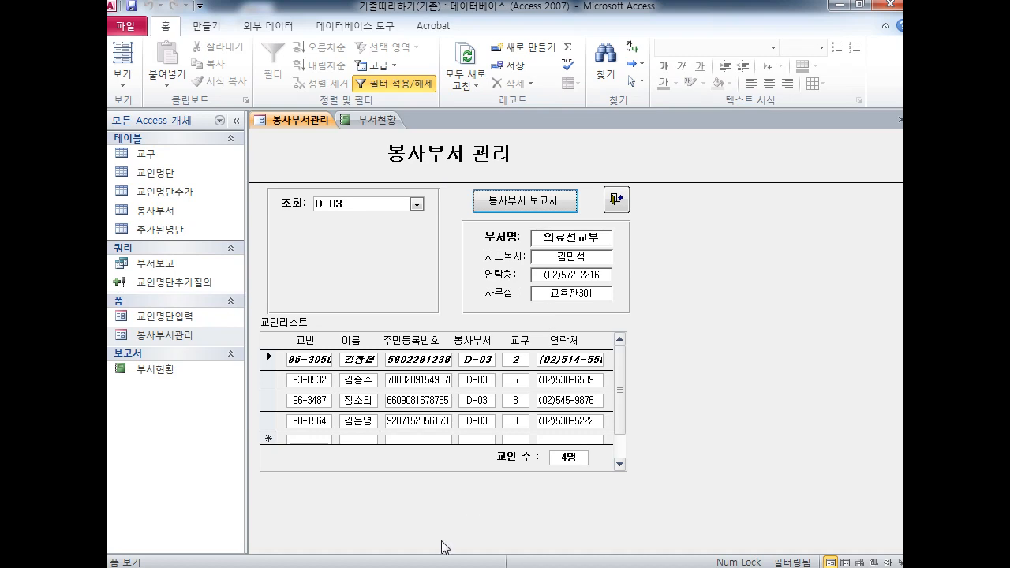
# Switch to the Notepad note and add a <조건> heading with the lines 필드명 and 컨트롤명 below the existing text
pyautogui.click(436, 566)
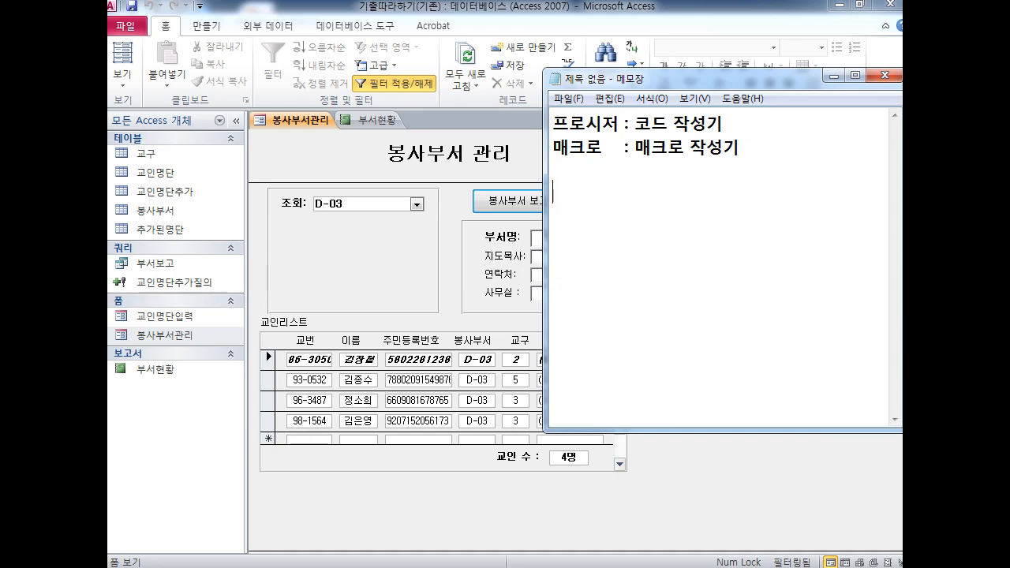
pyautogui.write('필')
pyautogui.moveTo(528, 79); pyautogui.dragTo(624, 85)
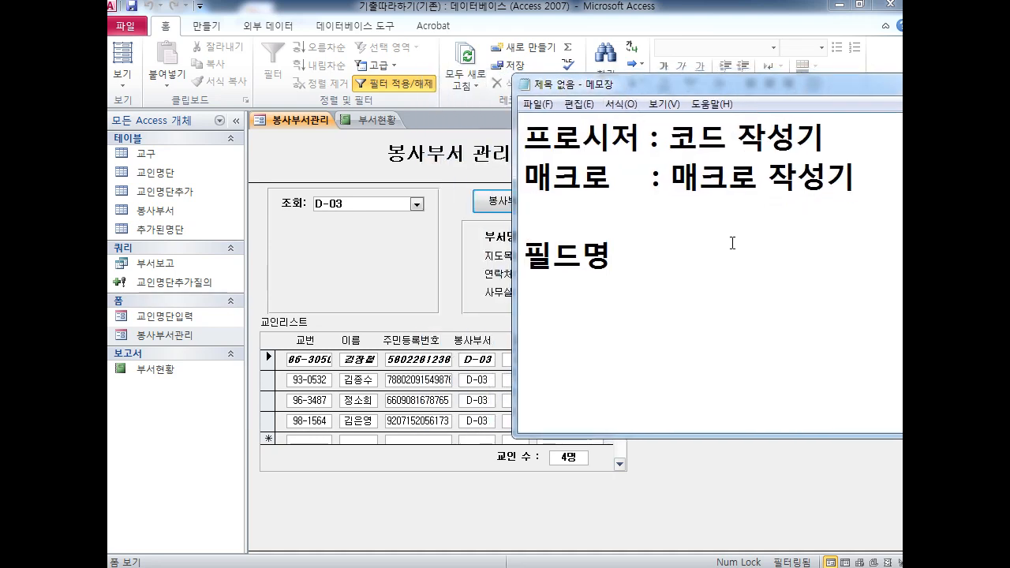
pyautogui.press('Return')
pyautogui.write('컨트롤명')
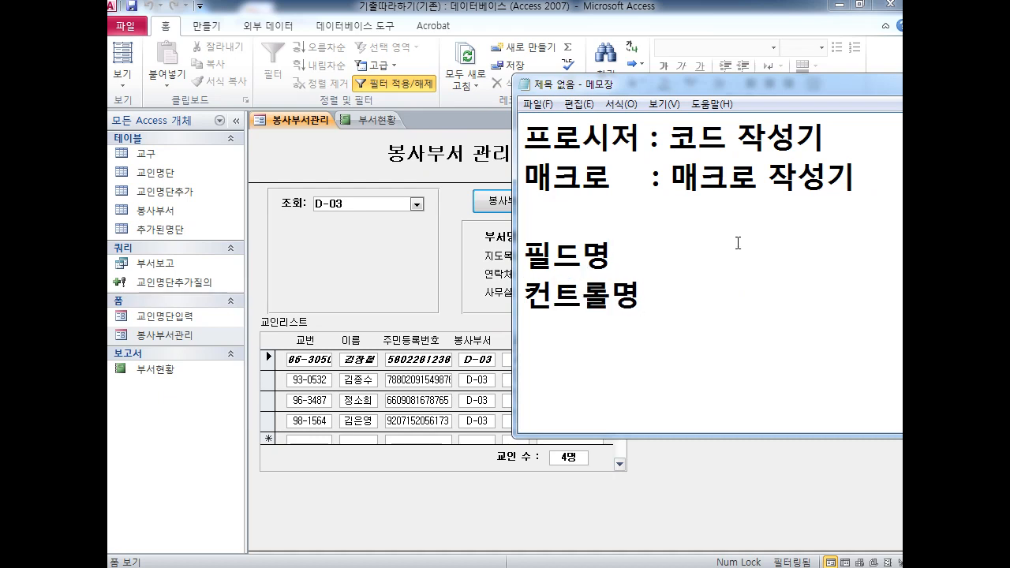
pyautogui.press('Return')
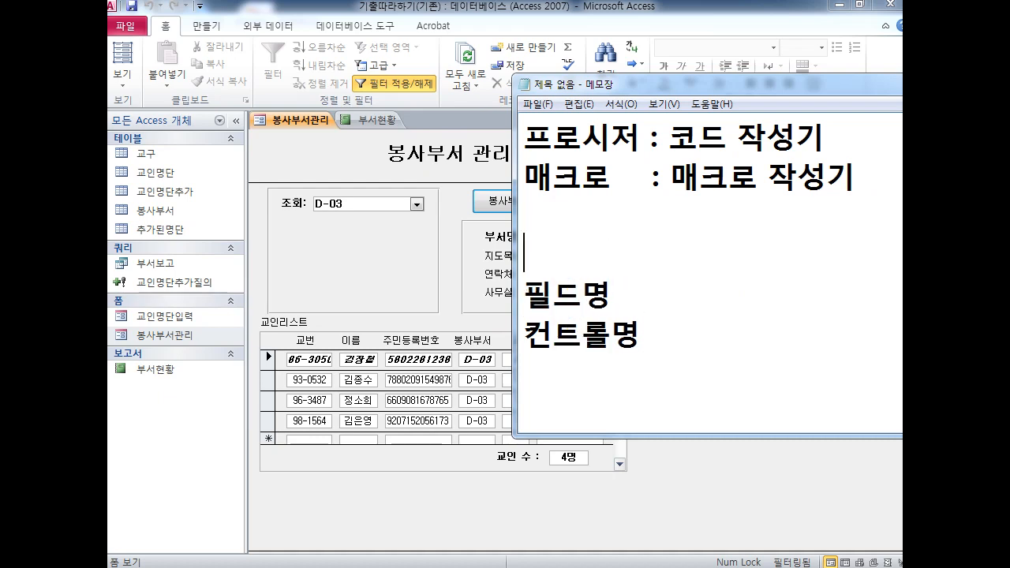
pyautogui.write('<조건>')
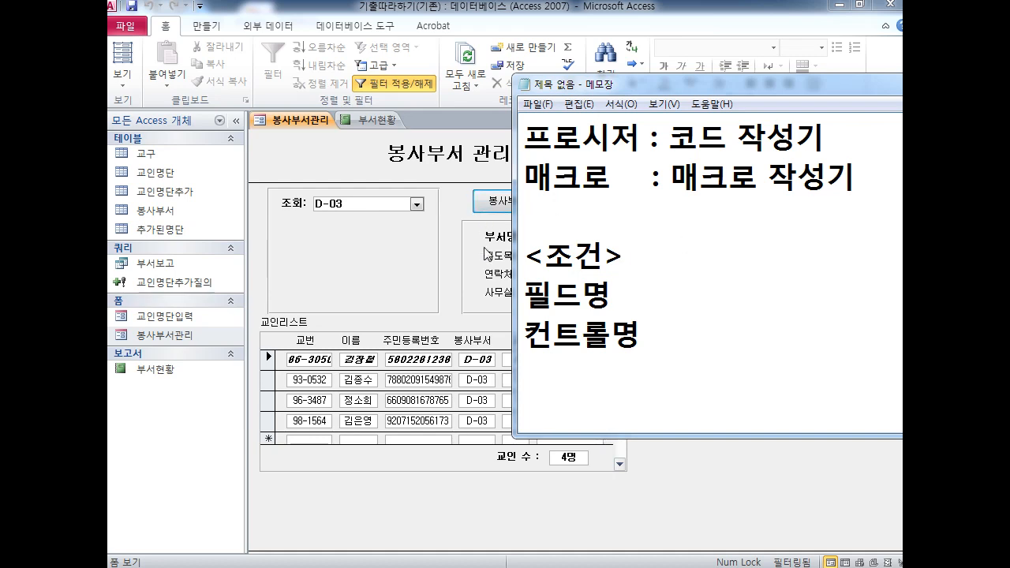
# Select the 필드명 and 컨트롤명 lines in the note and reposition the Notepad window over the form
pyautogui.hotkey('ctrl', '2')
pyautogui.moveTo(410, 308)
pyautogui.mouseDown()
pyautogui.moveTo(388, 314)
pyautogui.moveTo(404, 292)
pyautogui.moveTo(411, 318)
pyautogui.mouseUp()
pyautogui.moveTo(509, 317)
pyautogui.mouseDown()
pyautogui.moveTo(489, 289)
pyautogui.moveTo(504, 321)
pyautogui.mouseUp()
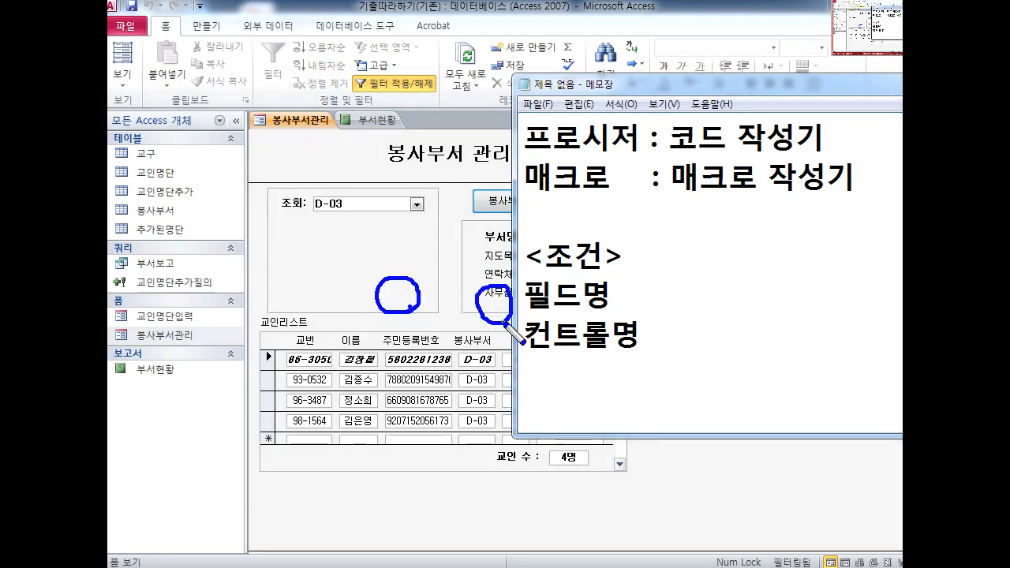
pyautogui.moveTo(496, 283)
pyautogui.mouseDown()
pyautogui.moveTo(415, 276)
pyautogui.moveTo(434, 282)
pyautogui.mouseUp()
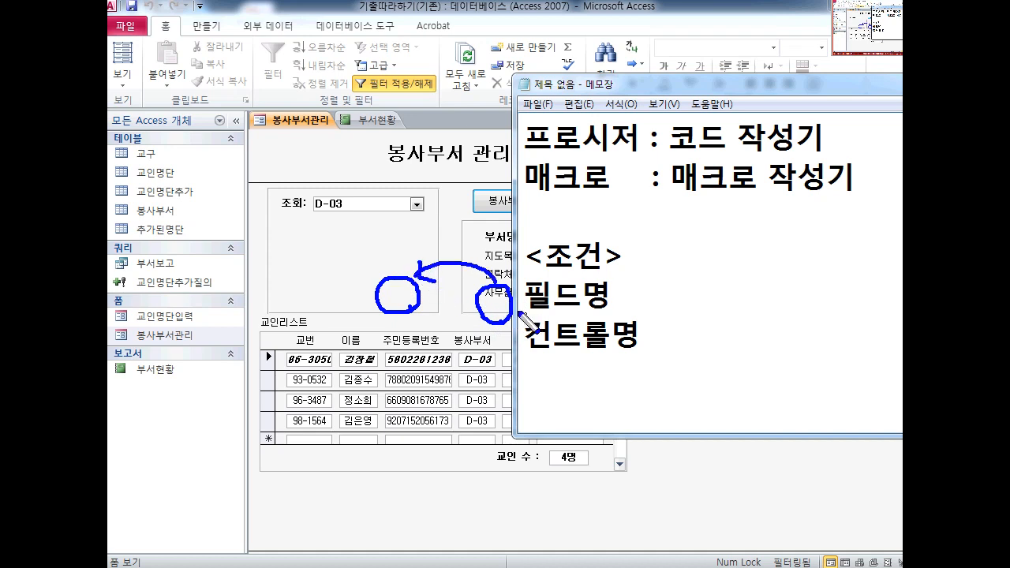
pyautogui.press('e')
pyautogui.moveTo(627, 367)
pyautogui.mouseDown()
pyautogui.moveTo(509, 353)
pyautogui.moveTo(627, 285)
pyautogui.moveTo(518, 378)
pyautogui.mouseUp()
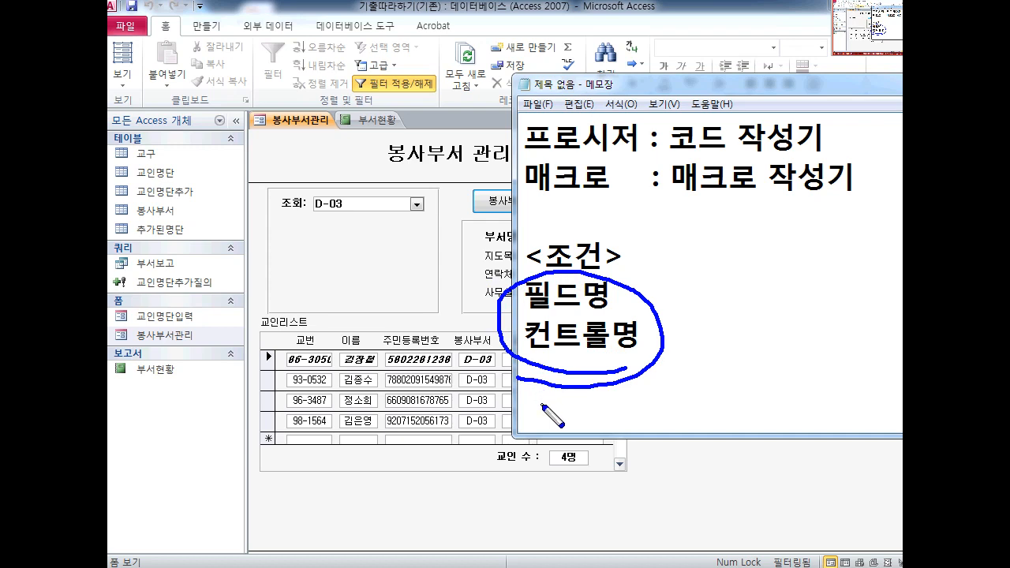
pyautogui.press('Escape')
pyautogui.moveTo(640, 338); pyautogui.dragTo(520, 288)
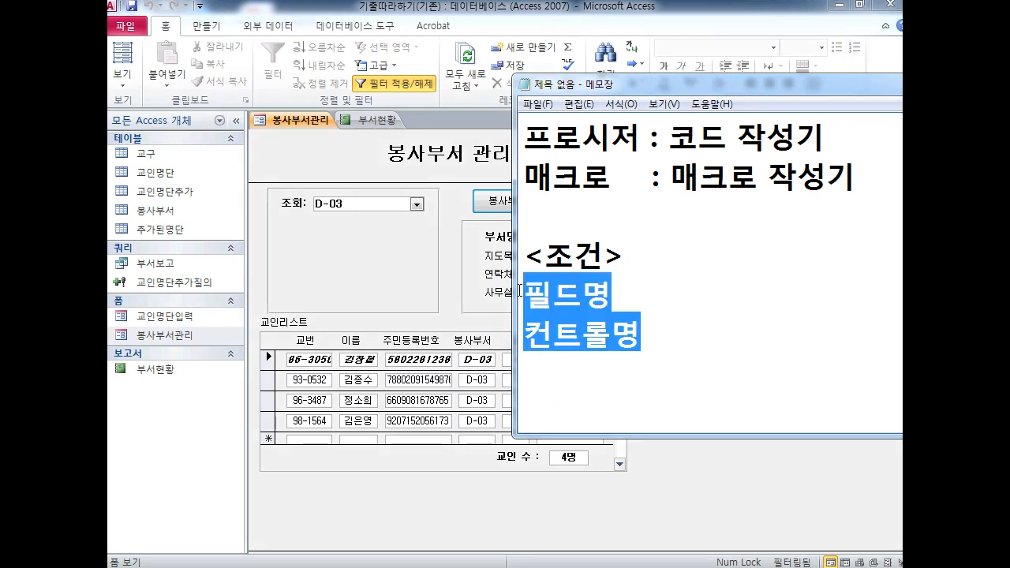
pyautogui.moveTo(590, 92); pyautogui.dragTo(563, 62)
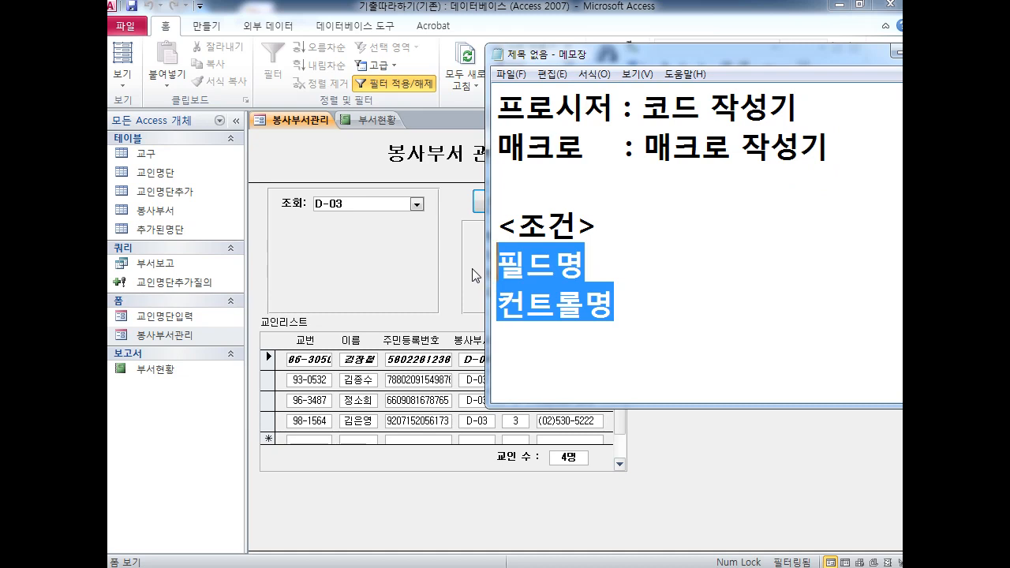
pyautogui.hotkey('ctrl', '2')
pyautogui.moveTo(555, 272); pyautogui.dragTo(557, 276)
pyautogui.press('e')
pyautogui.moveTo(491, 284); pyautogui.dragTo(616, 284)
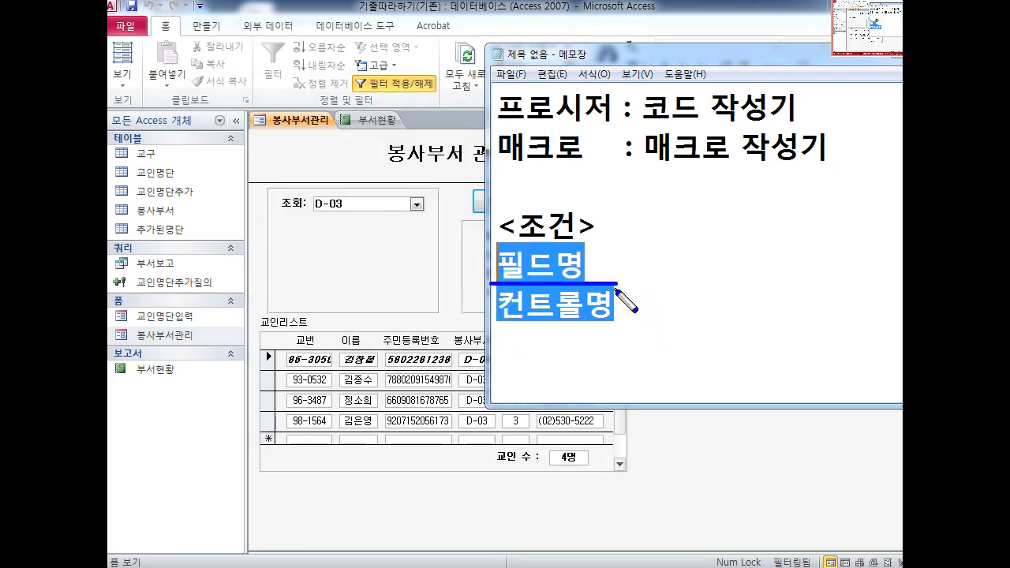
pyautogui.press('e')
pyautogui.press('r')
pyautogui.moveTo(492, 280); pyautogui.dragTo(624, 281)
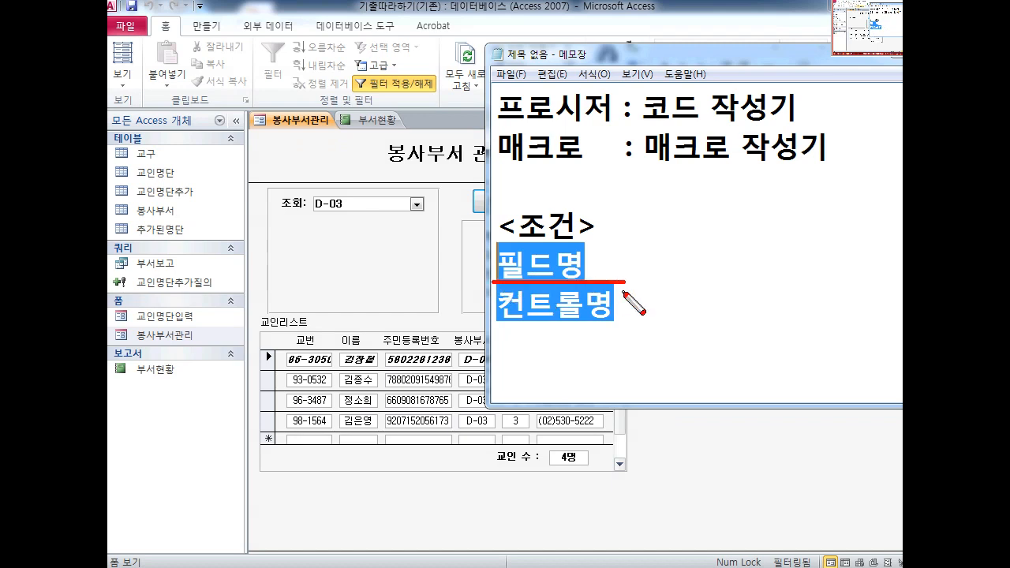
pyautogui.press('e')
pyautogui.moveTo(524, 251); pyautogui.dragTo(224, 173)
pyautogui.moveTo(189, 235)
pyautogui.mouseDown()
pyautogui.moveTo(109, 181)
pyautogui.moveTo(191, 203)
pyautogui.moveTo(186, 229)
pyautogui.moveTo(207, 225)
pyautogui.moveTo(199, 259)
pyautogui.moveTo(215, 259)
pyautogui.mouseUp()
pyautogui.moveTo(197, 298)
pyautogui.mouseDown()
pyautogui.moveTo(268, 308)
pyautogui.moveTo(292, 126)
pyautogui.moveTo(281, 149)
pyautogui.mouseUp()
pyautogui.moveTo(292, 126); pyautogui.dragTo(316, 153)
pyautogui.moveTo(204, 298)
pyautogui.mouseDown()
pyautogui.moveTo(377, 126)
pyautogui.moveTo(348, 156)
pyautogui.mouseUp()
pyautogui.moveTo(376, 125); pyautogui.dragTo(398, 151)
pyautogui.press('e')
pyautogui.moveTo(350, 237)
pyautogui.mouseDown()
pyautogui.moveTo(331, 192)
pyautogui.moveTo(304, 221)
pyautogui.moveTo(316, 246)
pyautogui.mouseUp()
pyautogui.moveTo(339, 175)
pyautogui.mouseDown()
pyautogui.moveTo(351, 237)
pyautogui.moveTo(318, 186)
pyautogui.moveTo(347, 211)
pyautogui.mouseUp()
pyautogui.press('e')
pyautogui.press('e')
pyautogui.press('e')
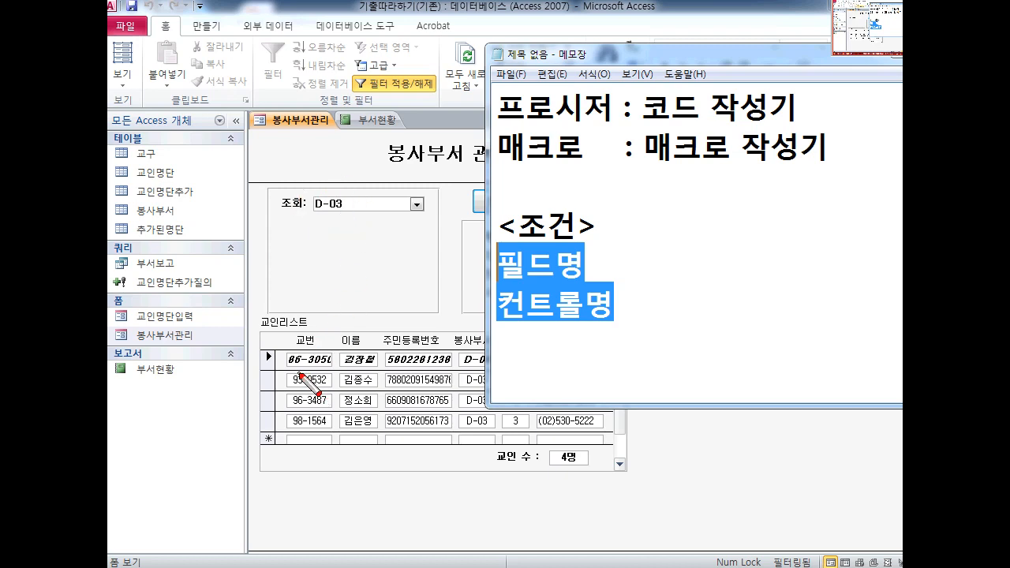
pyautogui.moveTo(291, 367); pyautogui.dragTo(453, 365)
pyautogui.hotkey('ctrl', 'z')
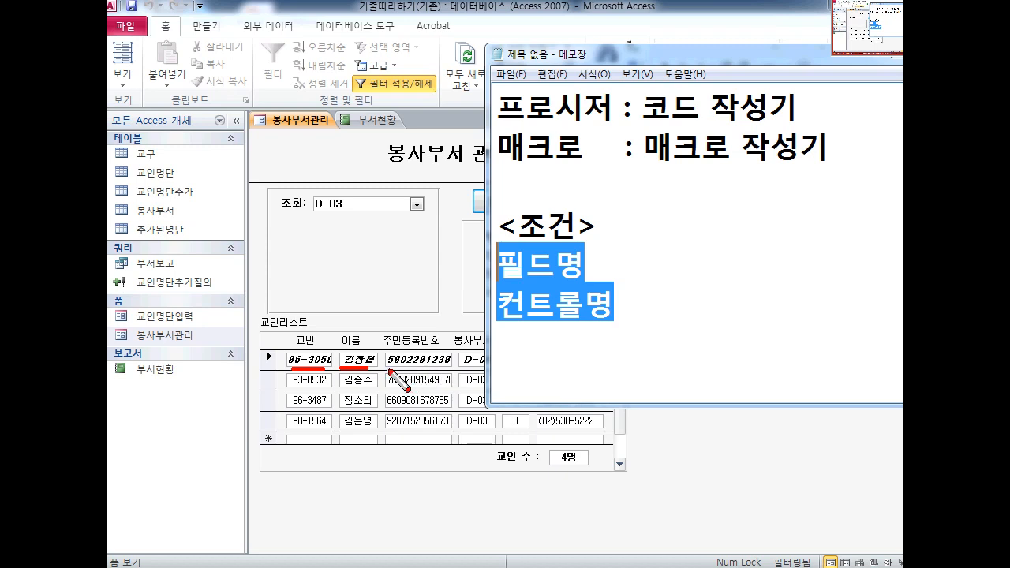
pyautogui.moveTo(387, 369); pyautogui.dragTo(446, 368)
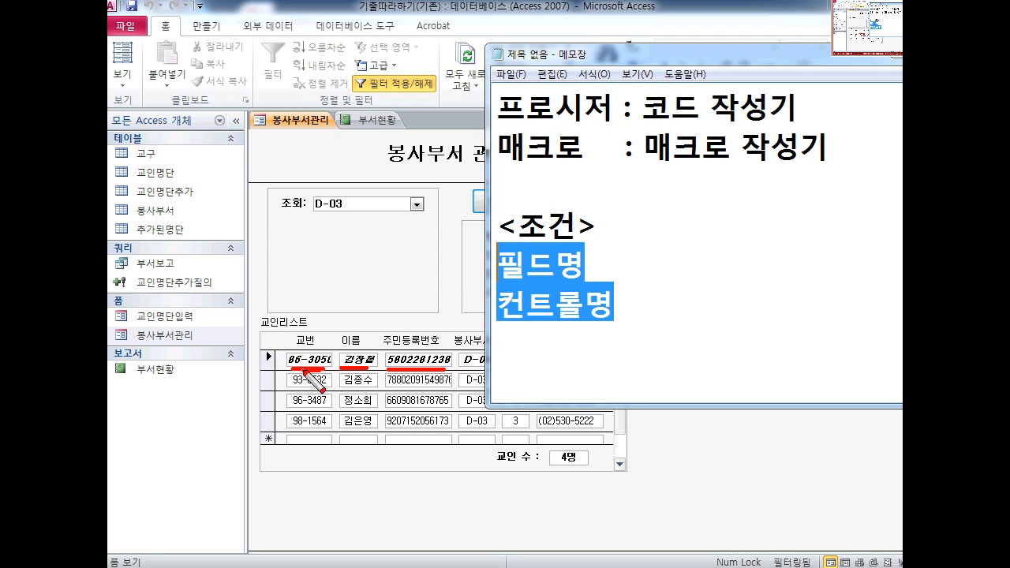
pyautogui.moveTo(313, 371); pyautogui.dragTo(326, 369)
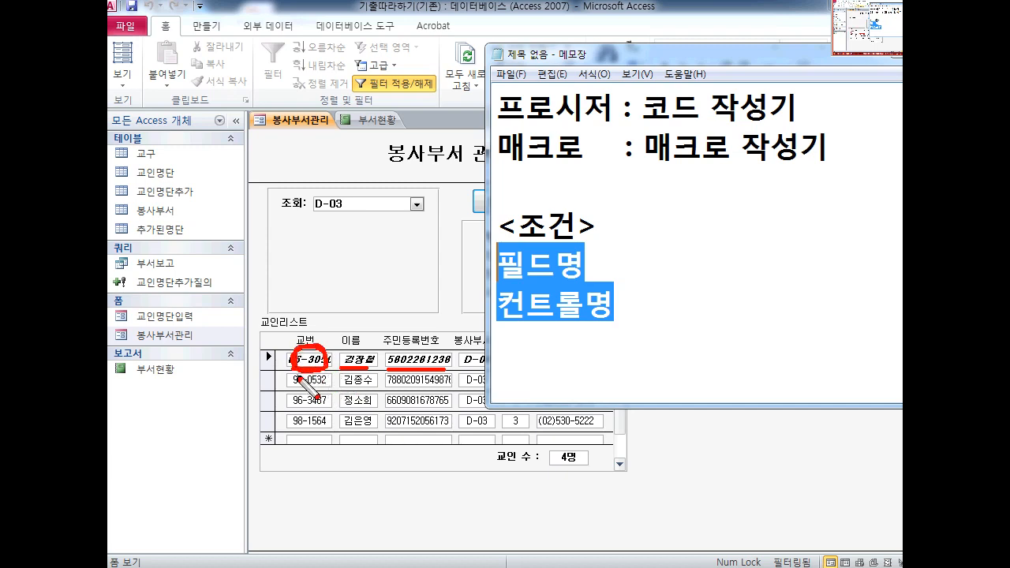
pyautogui.moveTo(303, 371)
pyautogui.mouseDown()
pyautogui.moveTo(264, 368)
pyautogui.moveTo(199, 280)
pyautogui.moveTo(207, 277)
pyautogui.moveTo(178, 209)
pyautogui.moveTo(203, 212)
pyautogui.mouseUp()
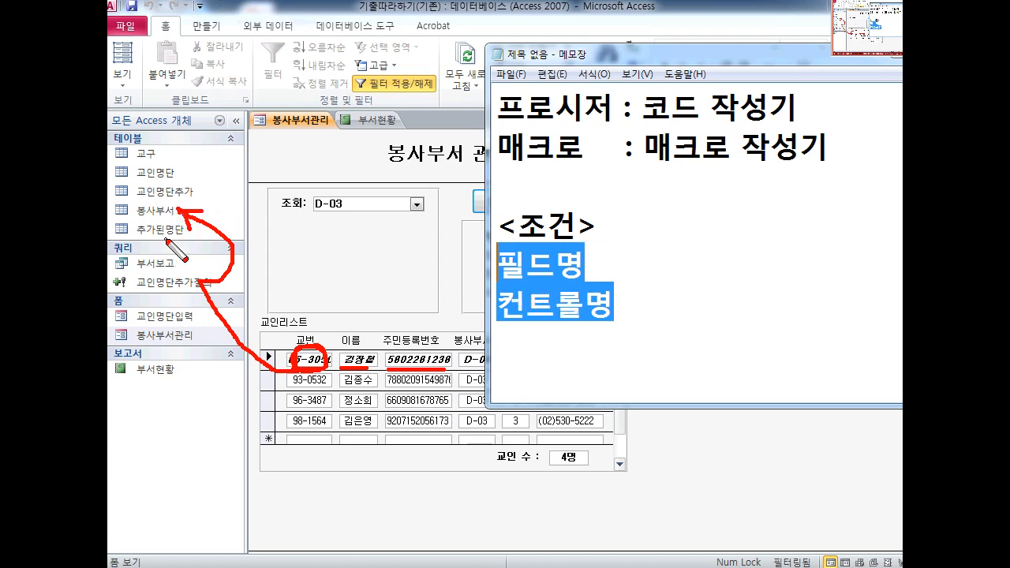
pyautogui.moveTo(166, 240)
pyautogui.mouseDown()
pyautogui.moveTo(117, 138)
pyautogui.moveTo(209, 201)
pyautogui.moveTo(202, 215)
pyautogui.mouseUp()
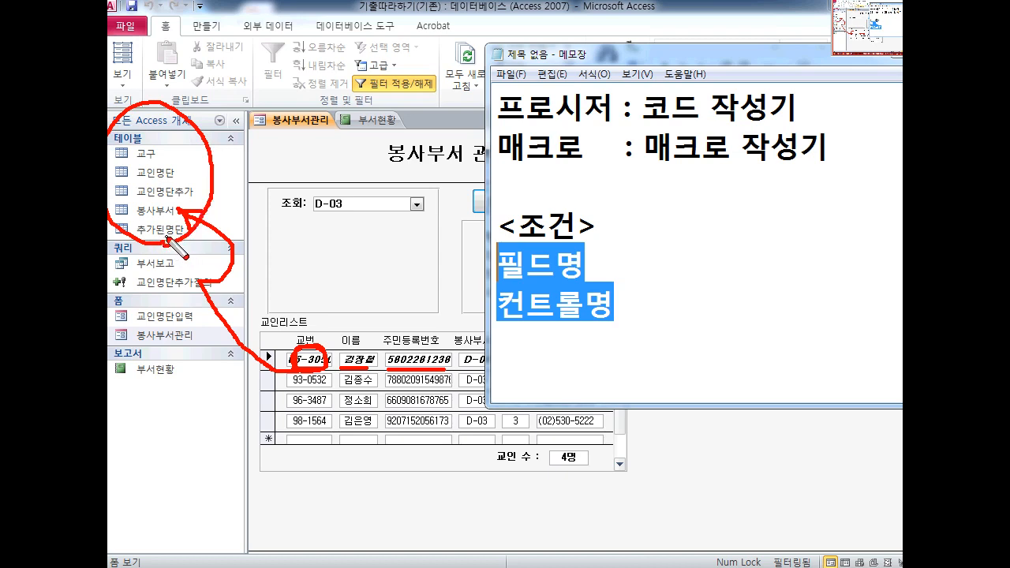
pyautogui.press('e')
pyautogui.press('g')
pyautogui.moveTo(494, 285); pyautogui.dragTo(606, 287)
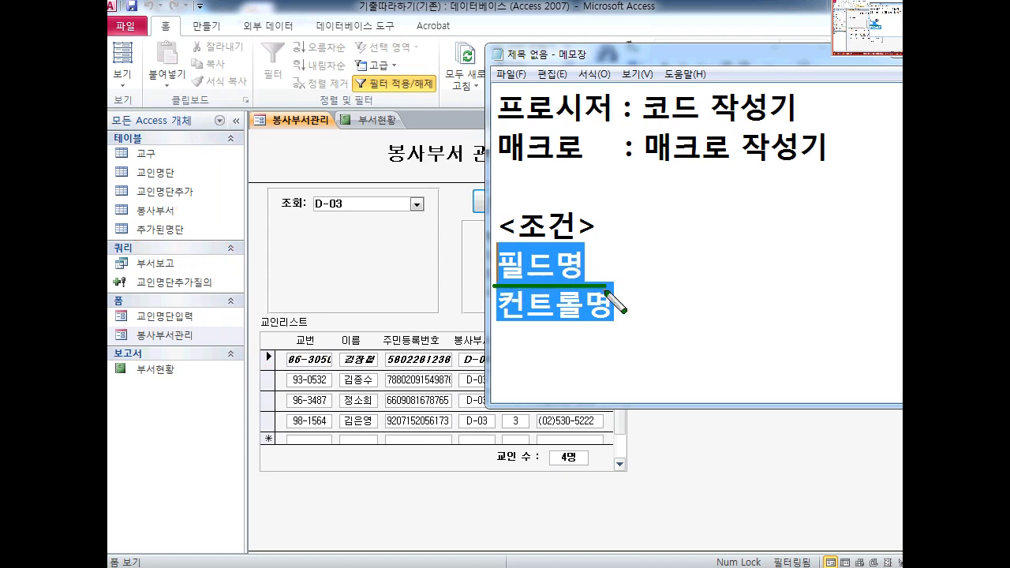
pyautogui.press('e')
pyautogui.press('r')
pyautogui.moveTo(603, 251); pyautogui.dragTo(611, 272)
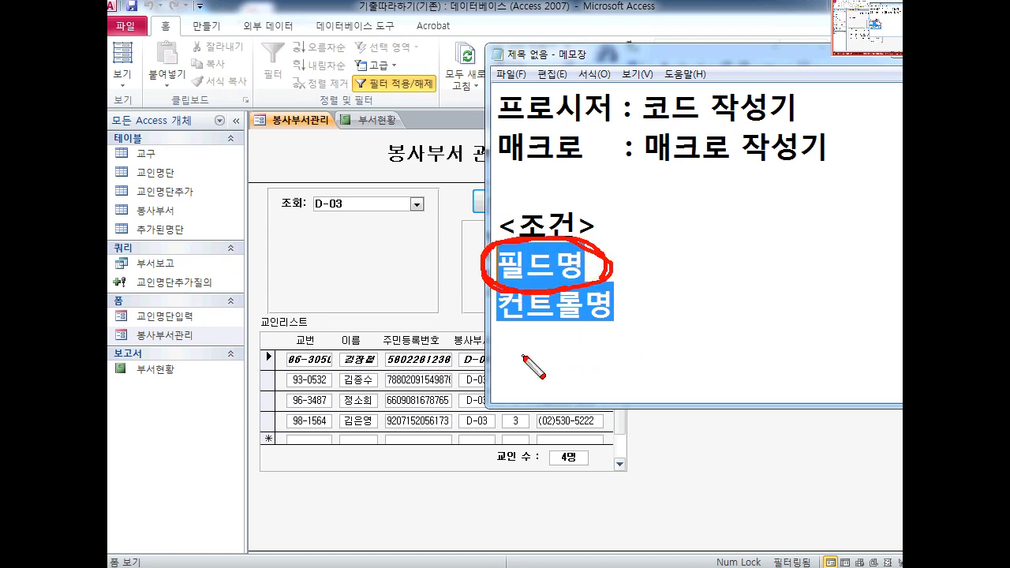
pyautogui.press('e')
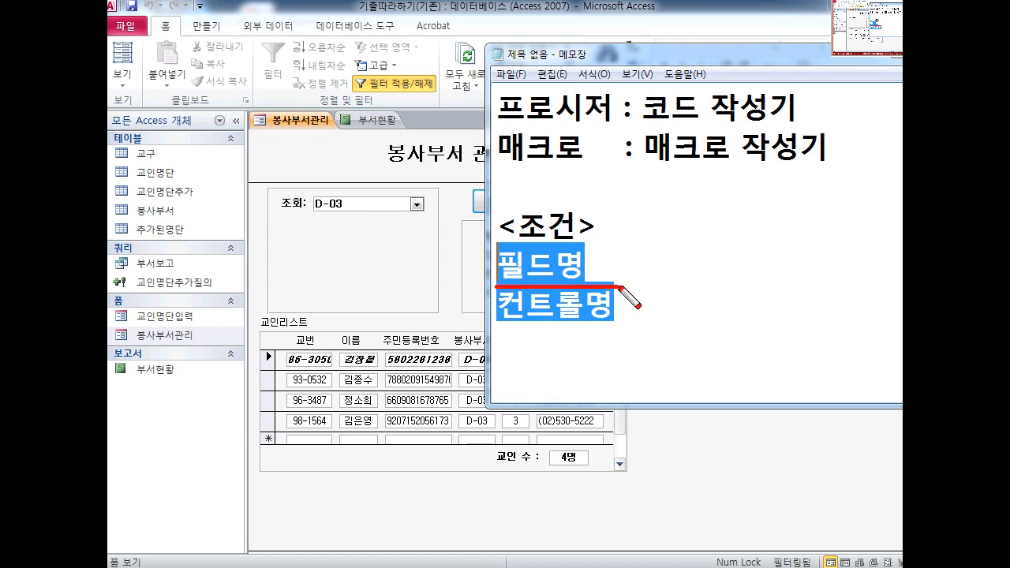
pyautogui.press('Escape')
# Join the two lines under the <조건> heading into the single line 필드명 = 컨트롤명 and select 컨트롤명
pyautogui.click(631, 285)
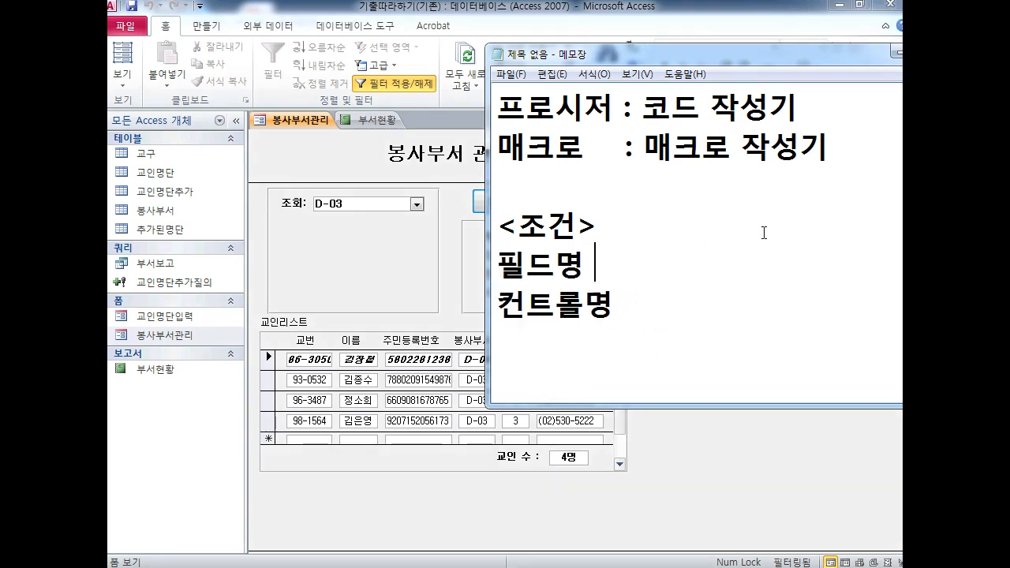
pyautogui.press('Delete')
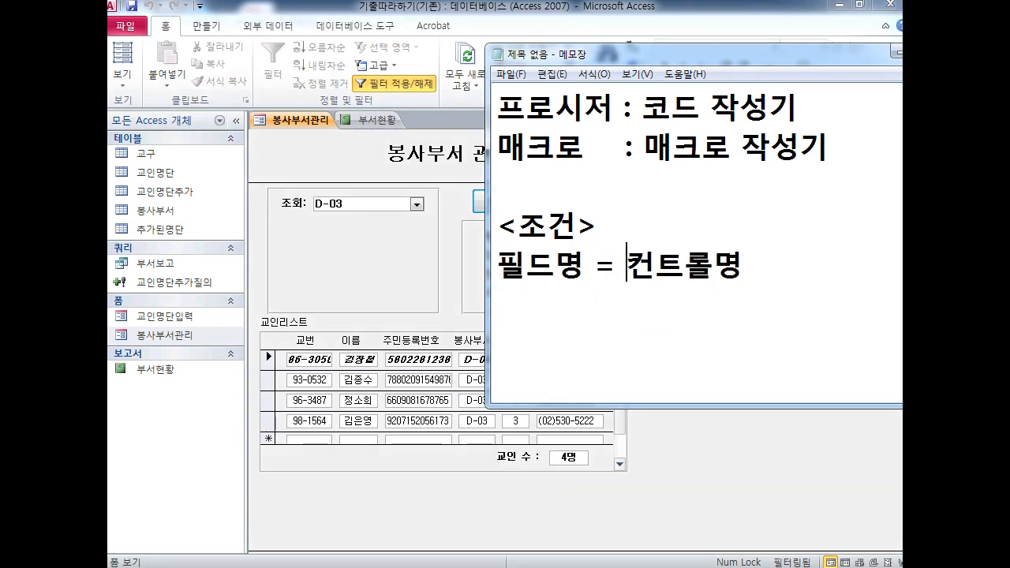
pyautogui.moveTo(597, 267); pyautogui.dragTo(457, 271)
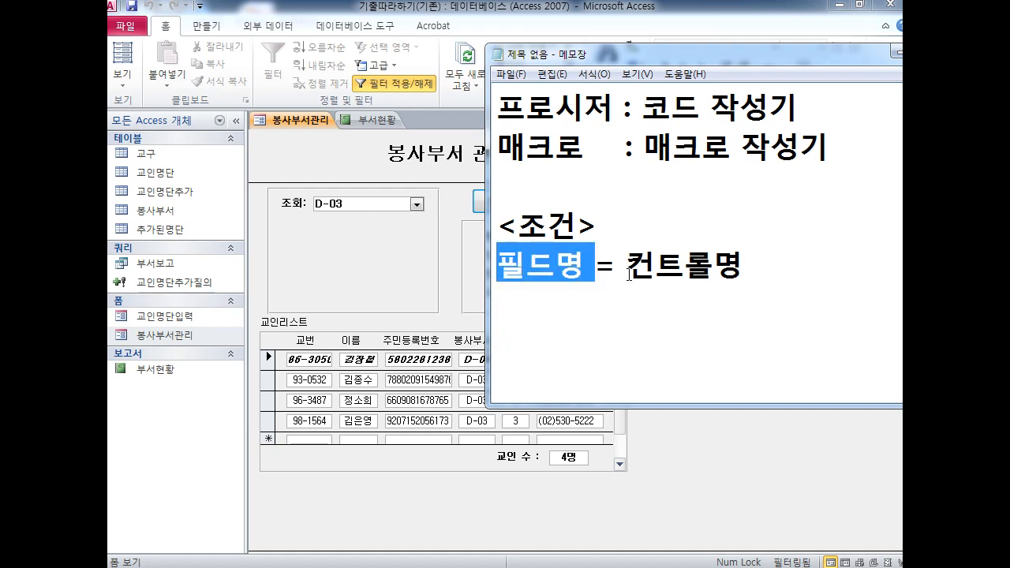
pyautogui.moveTo(629, 274)
pyautogui.mouseDown()
pyautogui.moveTo(766, 279)
pyautogui.moveTo(611, 268)
pyautogui.mouseUp()
pyautogui.click(767, 278)
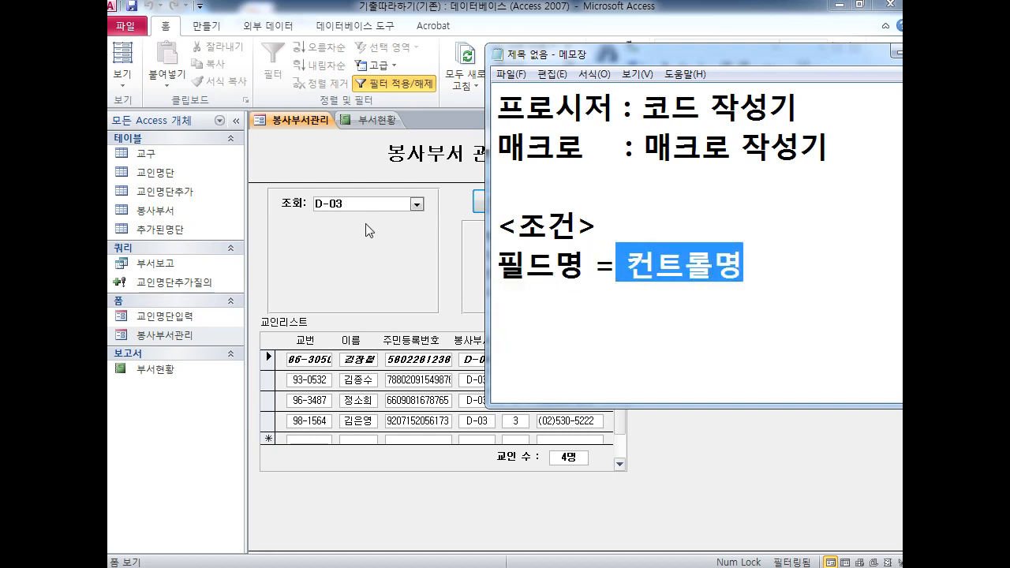
pyautogui.hotkey('ctrl', '2')
pyautogui.moveTo(386, 225)
pyautogui.mouseDown()
pyautogui.moveTo(360, 235)
pyautogui.moveTo(284, 153)
pyautogui.moveTo(366, 223)
pyautogui.mouseUp()
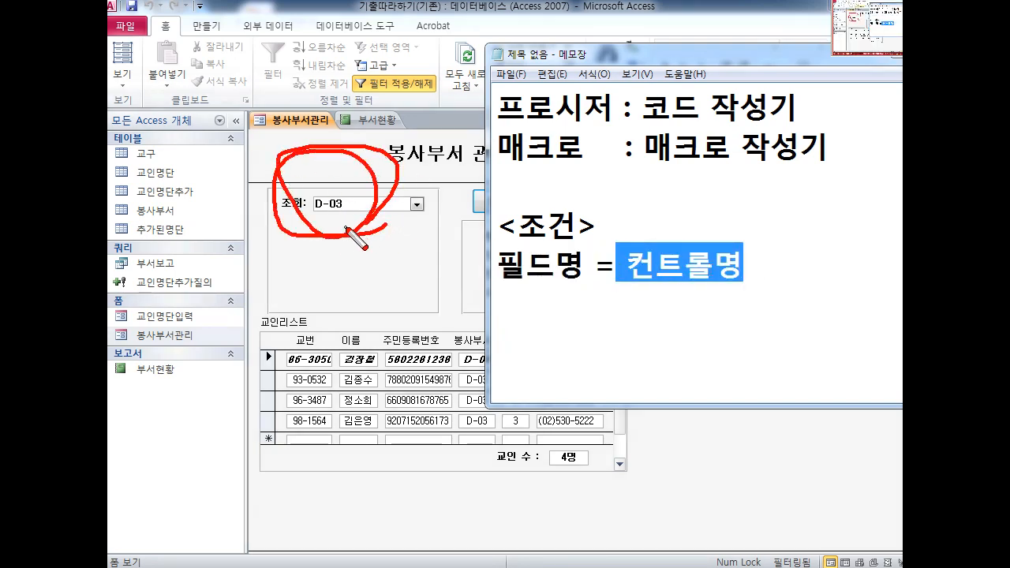
pyautogui.press('e')
pyautogui.moveTo(317, 392); pyautogui.dragTo(314, 395)
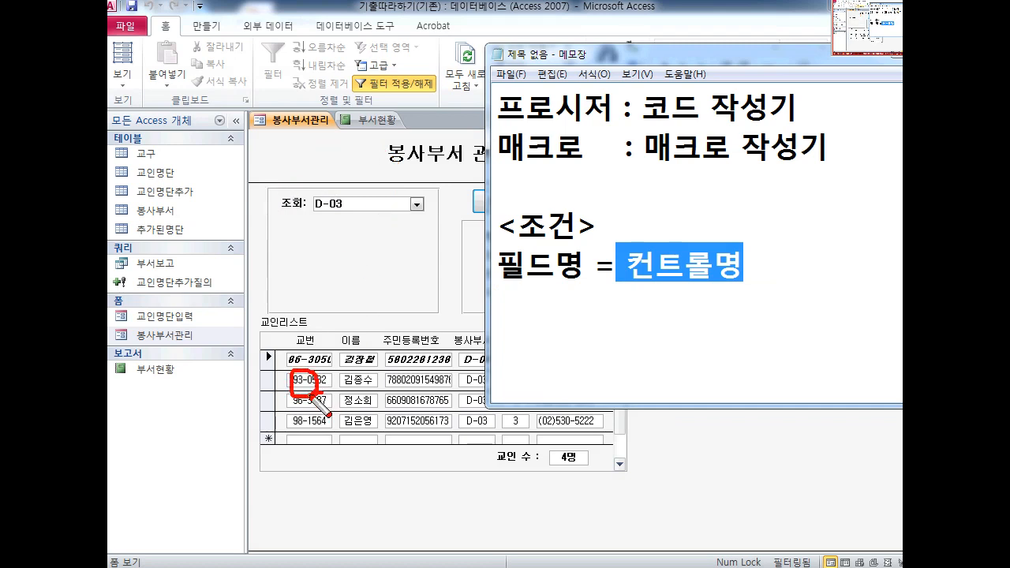
pyautogui.press('e')
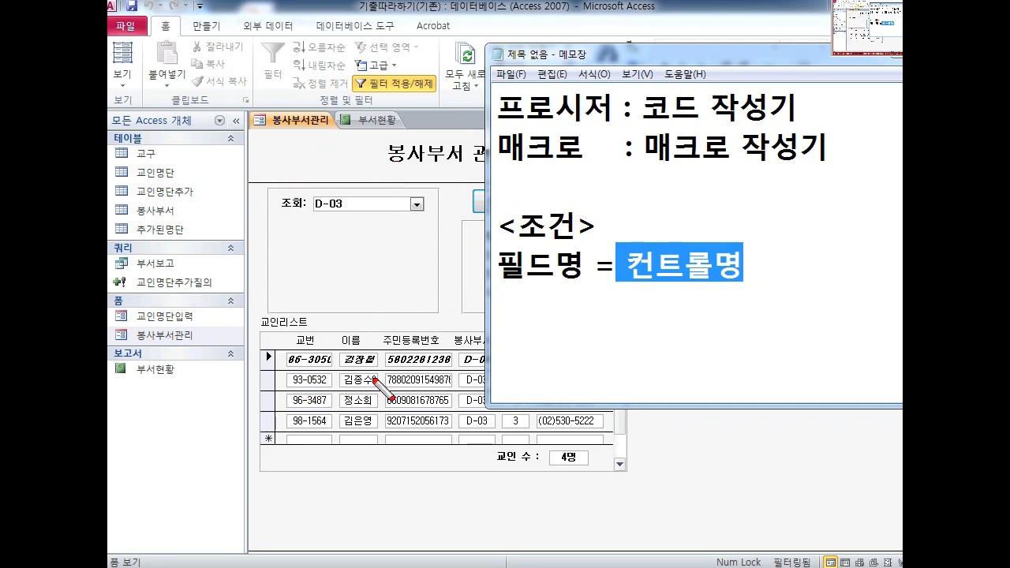
pyautogui.moveTo(375, 379); pyautogui.dragTo(369, 377)
pyautogui.press('e')
pyautogui.moveTo(347, 226)
pyautogui.mouseDown()
pyautogui.moveTo(314, 209)
pyautogui.moveTo(347, 226)
pyautogui.mouseUp()
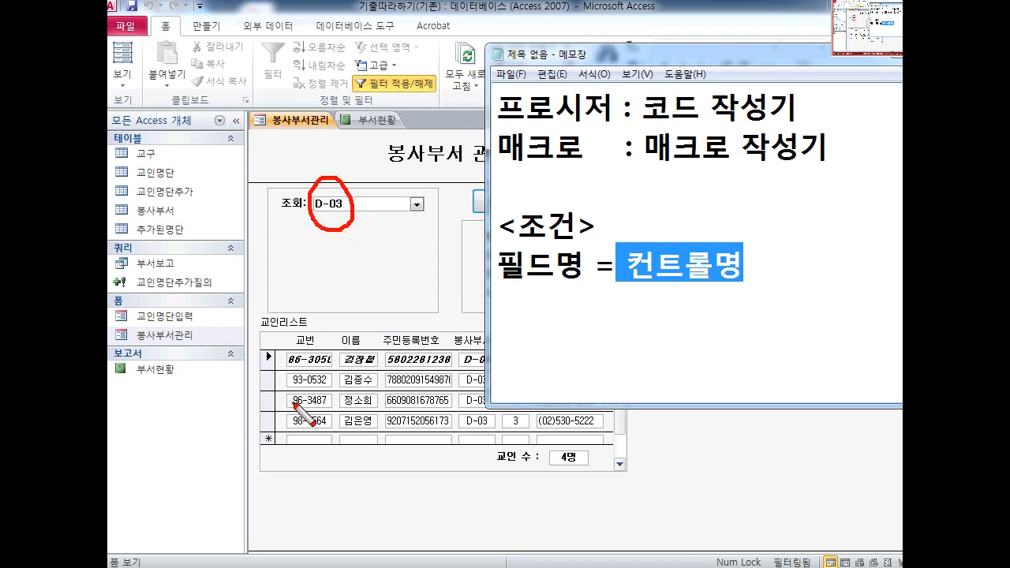
pyautogui.press('e')
pyautogui.moveTo(635, 288)
pyautogui.mouseDown()
pyautogui.moveTo(731, 289)
pyautogui.moveTo(565, 60)
pyautogui.moveTo(404, 197)
pyautogui.mouseUp()
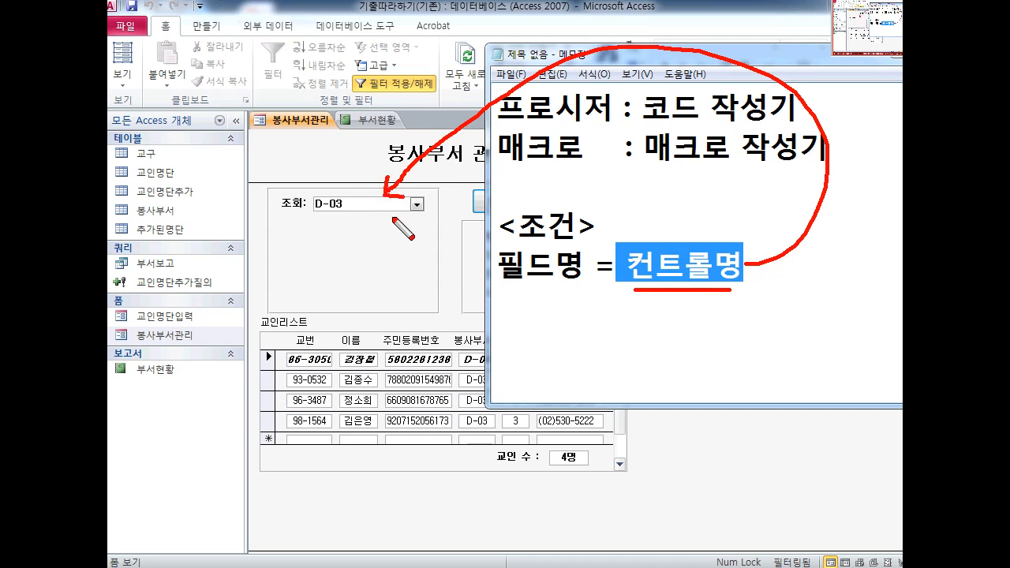
pyautogui.press('Escape')
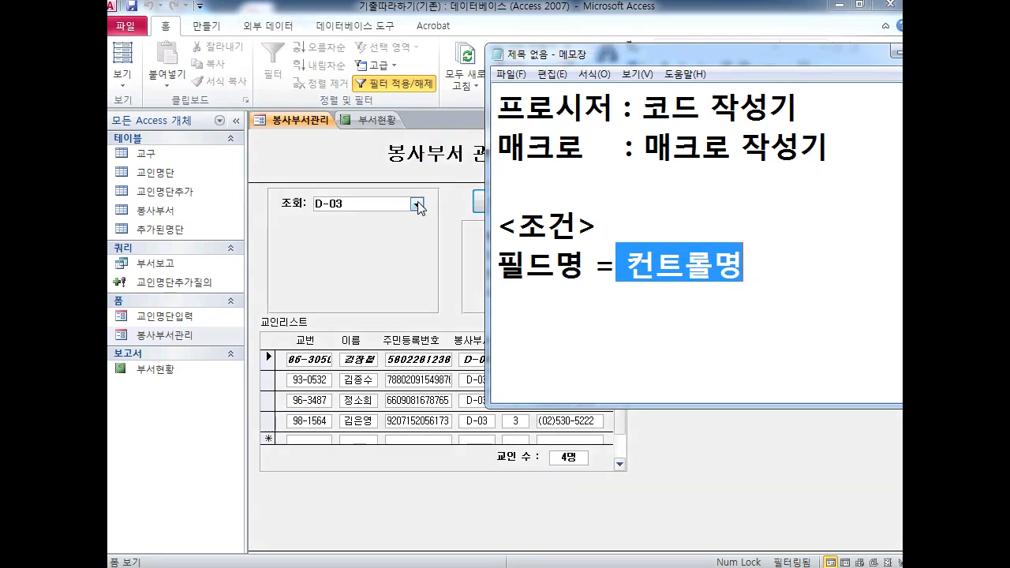
pyautogui.hotkey('ctrl', '2')
pyautogui.press('e')
pyautogui.moveTo(632, 288); pyautogui.dragTo(728, 288)
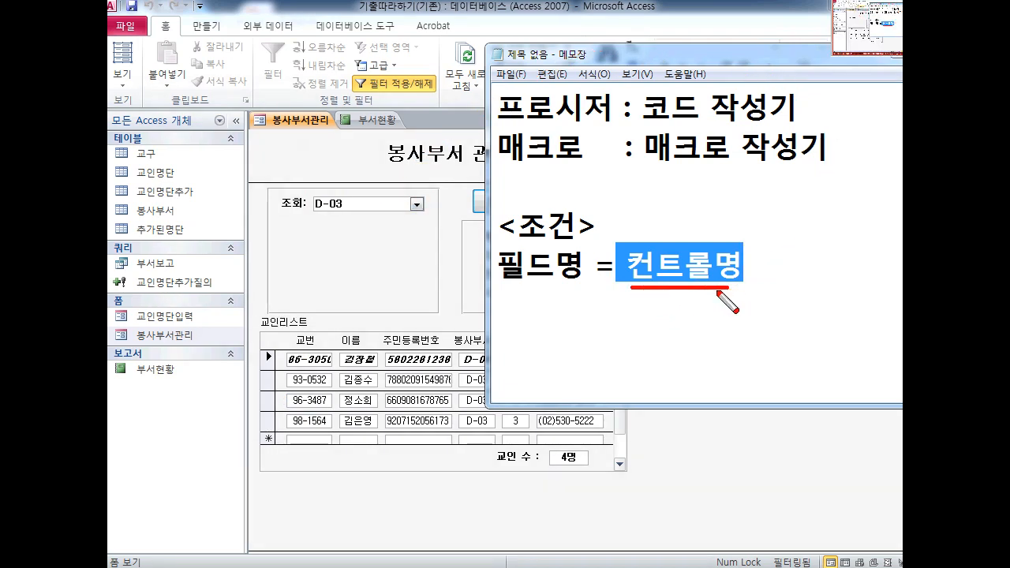
pyautogui.moveTo(667, 300)
pyautogui.mouseDown()
pyautogui.moveTo(660, 321)
pyautogui.moveTo(672, 312)
pyautogui.moveTo(683, 338)
pyautogui.moveTo(714, 316)
pyautogui.moveTo(702, 324)
pyautogui.moveTo(727, 331)
pyautogui.moveTo(734, 351)
pyautogui.mouseUp()
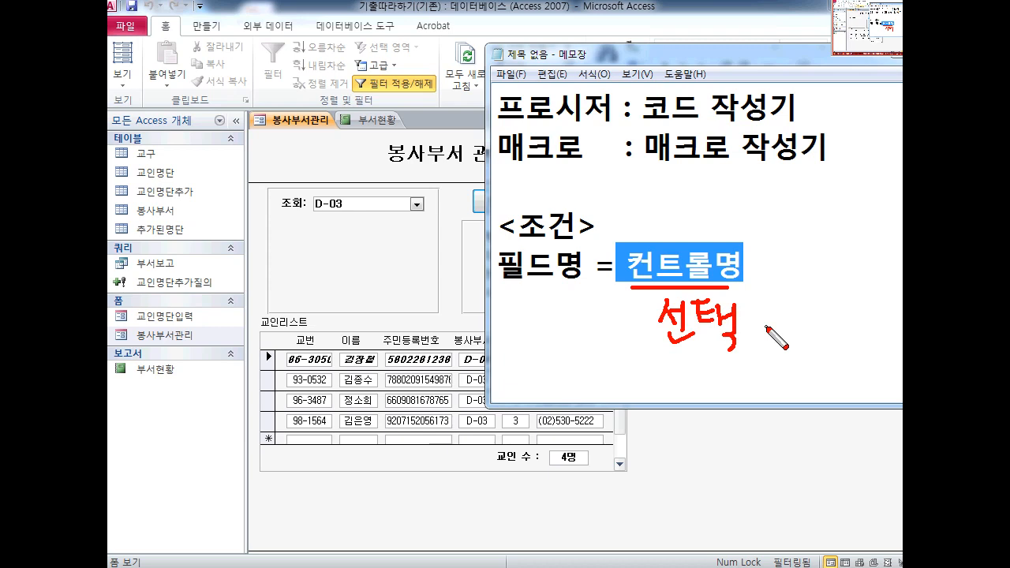
pyautogui.moveTo(748, 335); pyautogui.dragTo(742, 349)
pyautogui.moveTo(762, 293)
pyautogui.mouseDown()
pyautogui.moveTo(755, 323)
pyautogui.moveTo(765, 298)
pyautogui.moveTo(778, 345)
pyautogui.moveTo(788, 344)
pyautogui.mouseUp()
pyautogui.moveTo(776, 343); pyautogui.dragTo(789, 343)
pyautogui.moveTo(797, 293)
pyautogui.mouseDown()
pyautogui.moveTo(815, 293)
pyautogui.moveTo(829, 315)
pyautogui.moveTo(837, 293)
pyautogui.mouseUp()
pyautogui.moveTo(824, 301); pyautogui.dragTo(843, 352)
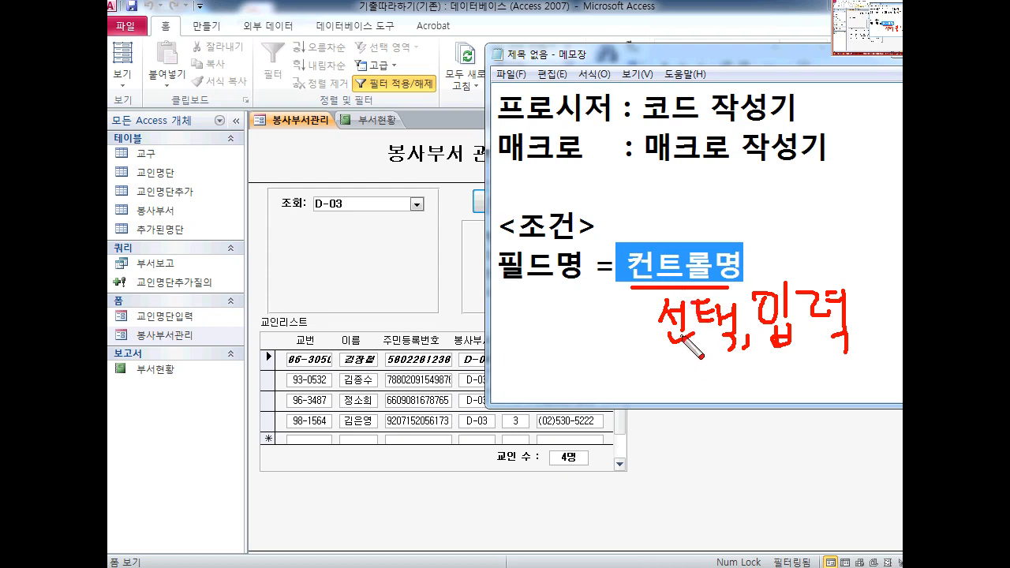
pyautogui.moveTo(362, 224)
pyautogui.mouseDown()
pyautogui.moveTo(304, 235)
pyautogui.moveTo(360, 226)
pyautogui.moveTo(299, 210)
pyautogui.moveTo(314, 238)
pyautogui.mouseUp()
pyautogui.hotkey('ctrl', 'z')
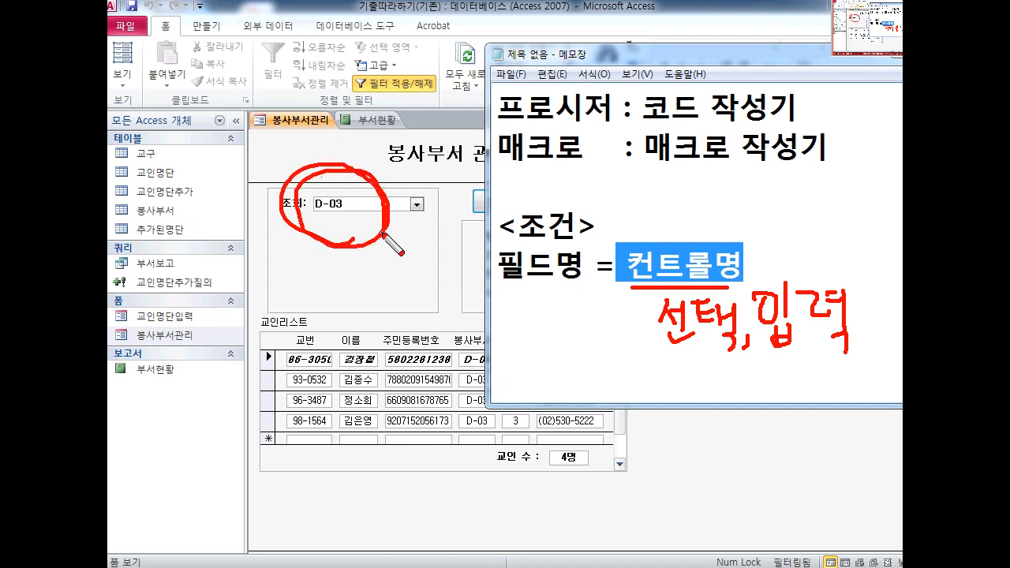
pyautogui.hotkey('ctrl', 'z')
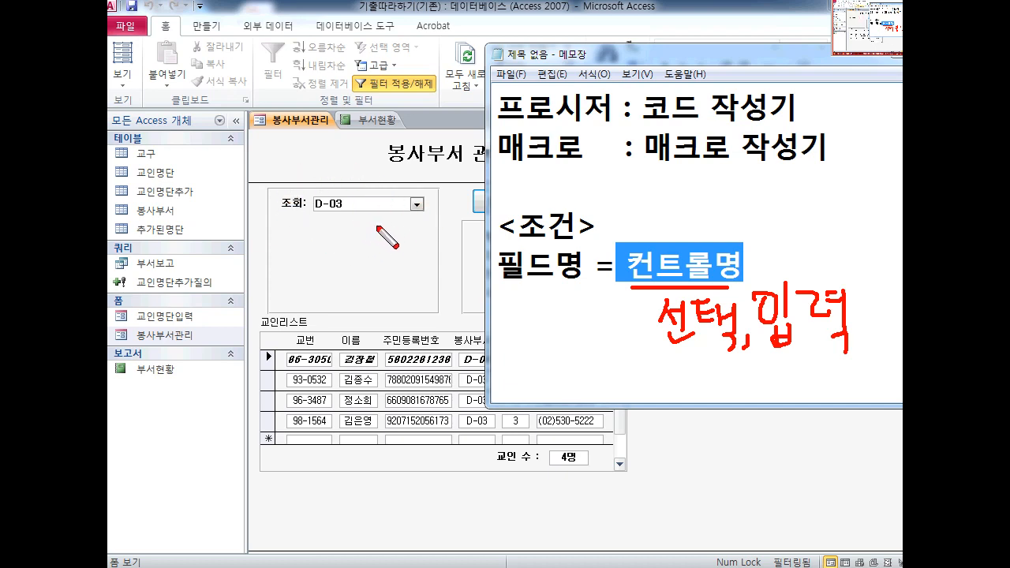
pyautogui.moveTo(430, 212); pyautogui.dragTo(435, 209)
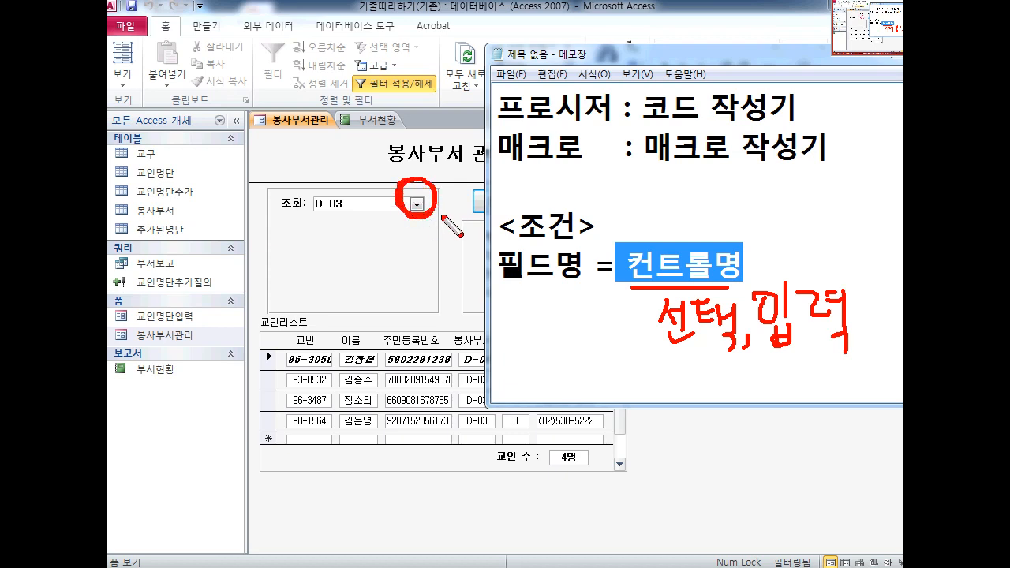
pyautogui.hotkey('ctrl', 'z')
pyautogui.moveTo(359, 235)
pyautogui.mouseDown()
pyautogui.moveTo(335, 175)
pyautogui.moveTo(371, 237)
pyautogui.mouseUp()
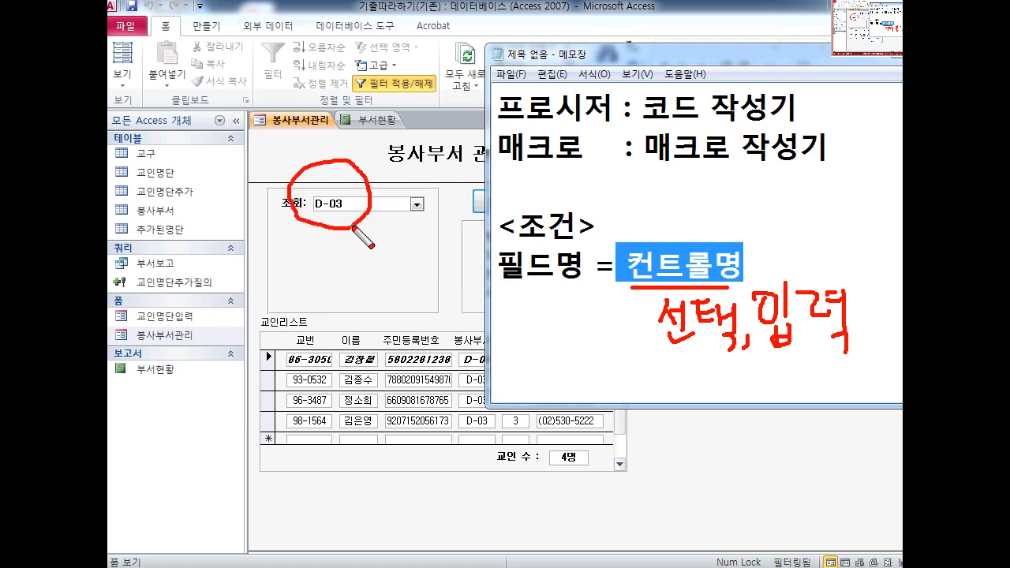
pyautogui.hotkey('ctrl', 'z')
pyautogui.moveTo(361, 197)
pyautogui.mouseDown()
pyautogui.moveTo(383, 169)
pyautogui.moveTo(608, 100)
pyautogui.moveTo(657, 227)
pyautogui.moveTo(610, 204)
pyautogui.moveTo(544, 237)
pyautogui.mouseUp()
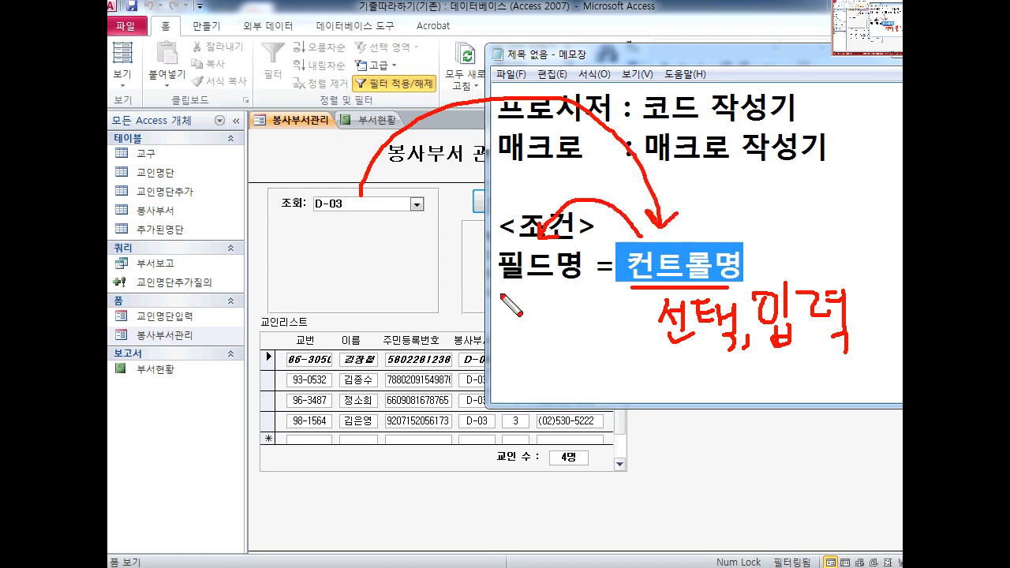
pyautogui.moveTo(497, 293); pyautogui.dragTo(575, 292)
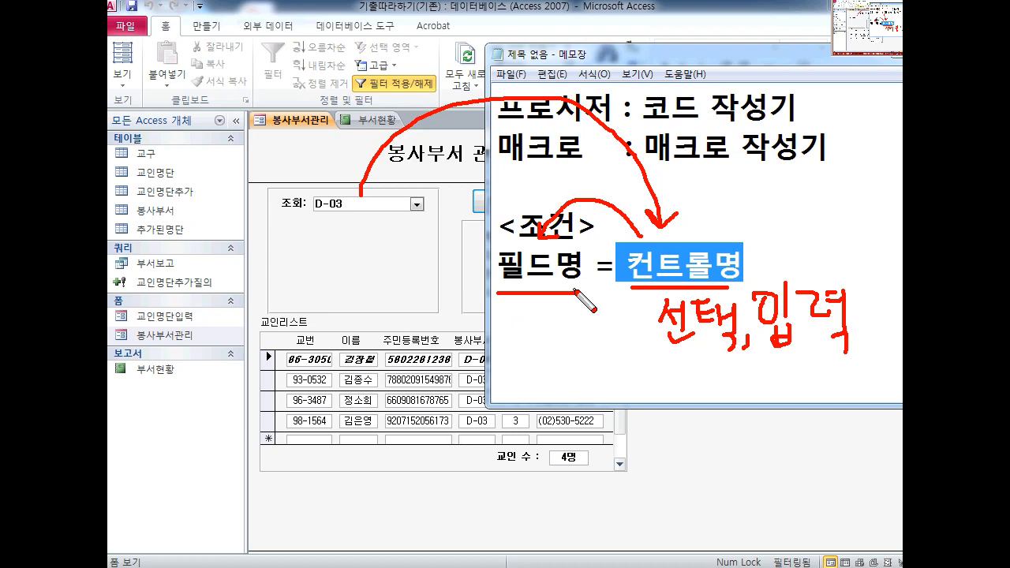
pyautogui.hotkey('ctrl', 'z')
pyautogui.hotkey('ctrl', 'z')
pyautogui.hotkey('ctrl', 'z')
pyautogui.hotkey('ctrl', 'z')
pyautogui.hotkey('ctrl', 'z')
pyautogui.hotkey('ctrl', 'z')
pyautogui.hotkey('ctrl', 'z')
pyautogui.hotkey('ctrl', 'z')
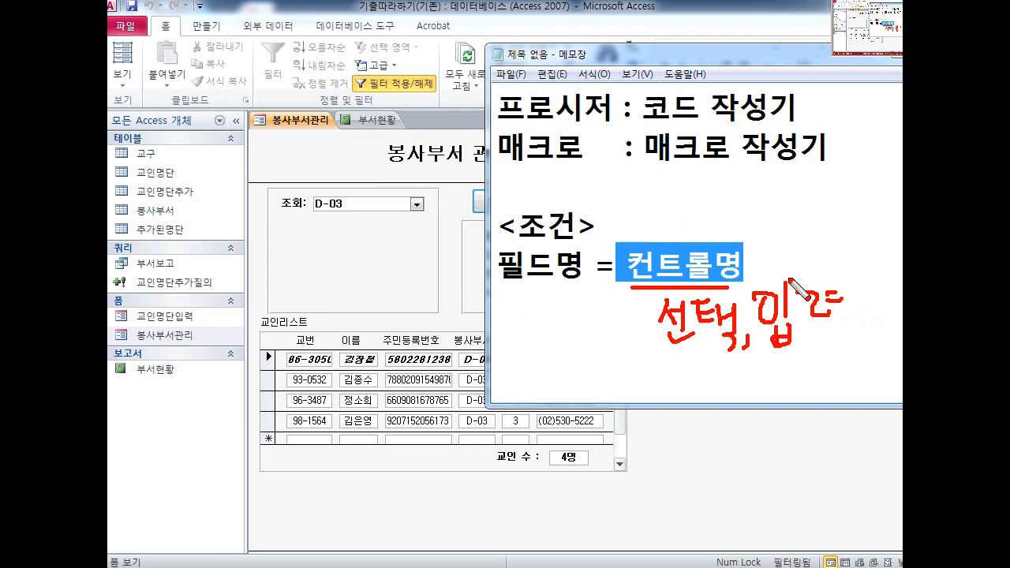
pyautogui.press('Escape')
# Add a line below the condition in the note with 데이터 under 필드명 and 선택,입력 under 컨트롤명
pyautogui.click(759, 273)
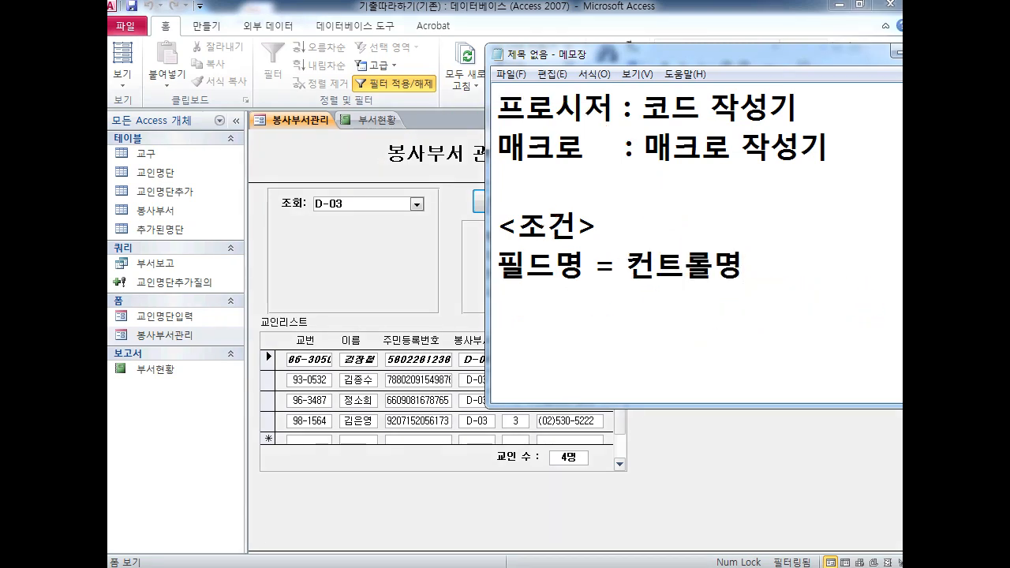
pyautogui.write('선택')
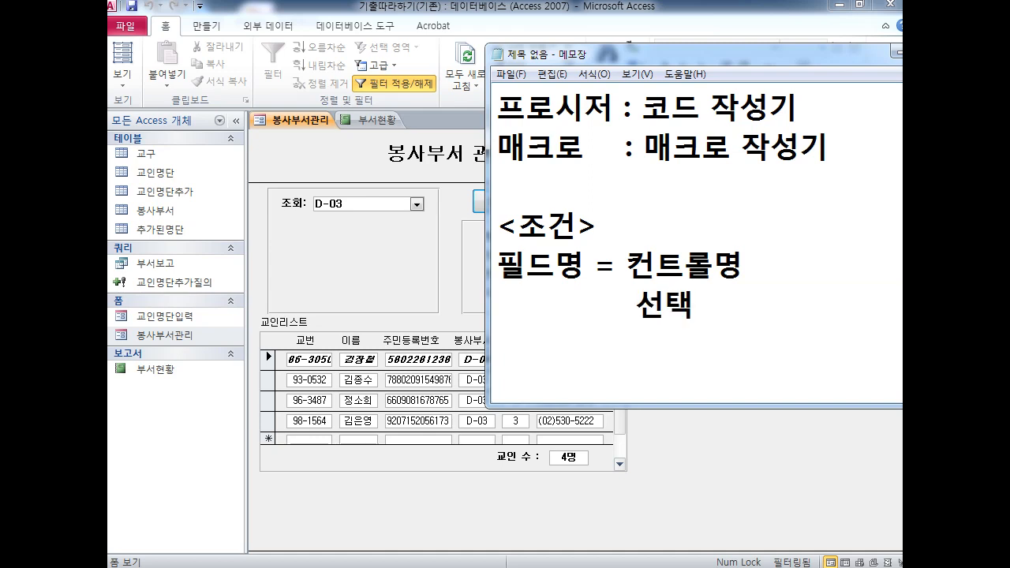
pyautogui.write(',이ㅂ력')
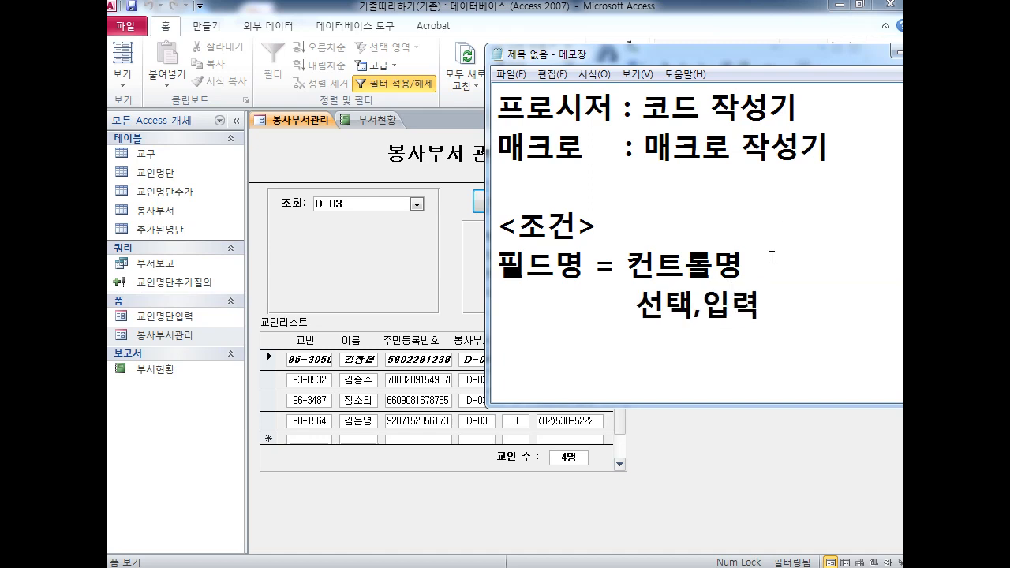
pyautogui.moveTo(771, 257); pyautogui.dragTo(643, 261)
pyautogui.click(533, 307)
pyautogui.write('데이터')
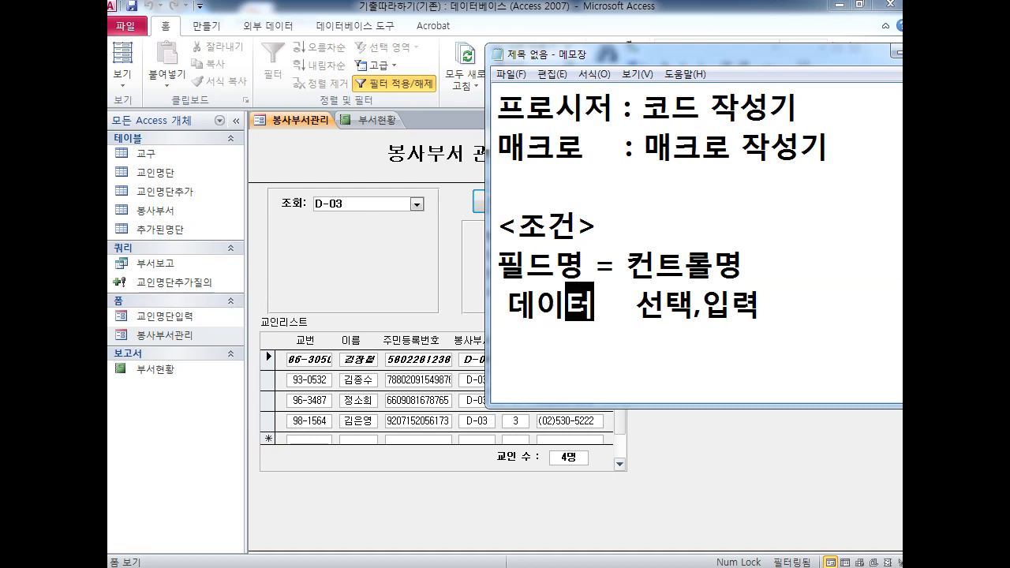
pyautogui.moveTo(584, 268); pyautogui.dragTo(483, 257)
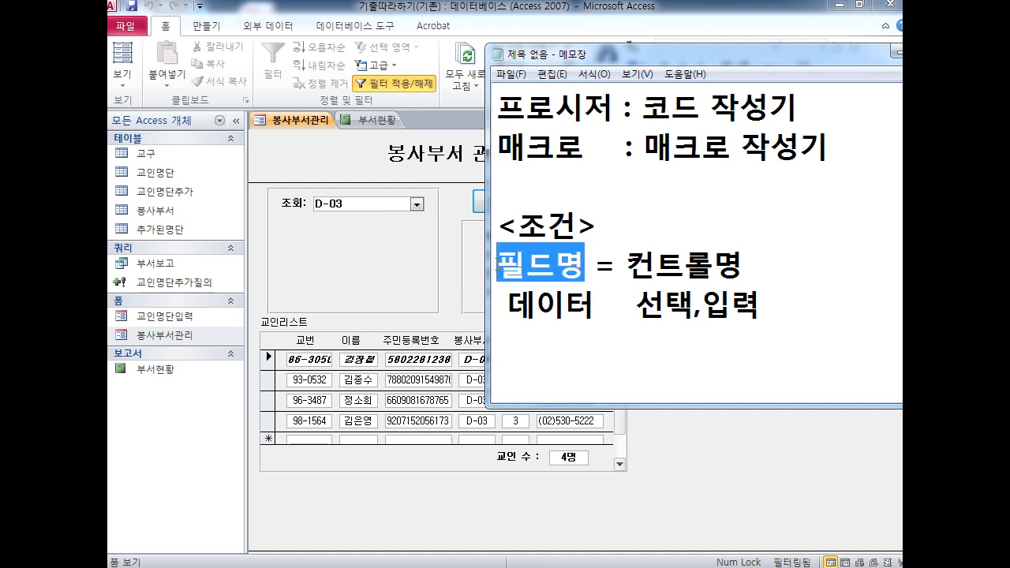
pyautogui.click(560, 267)
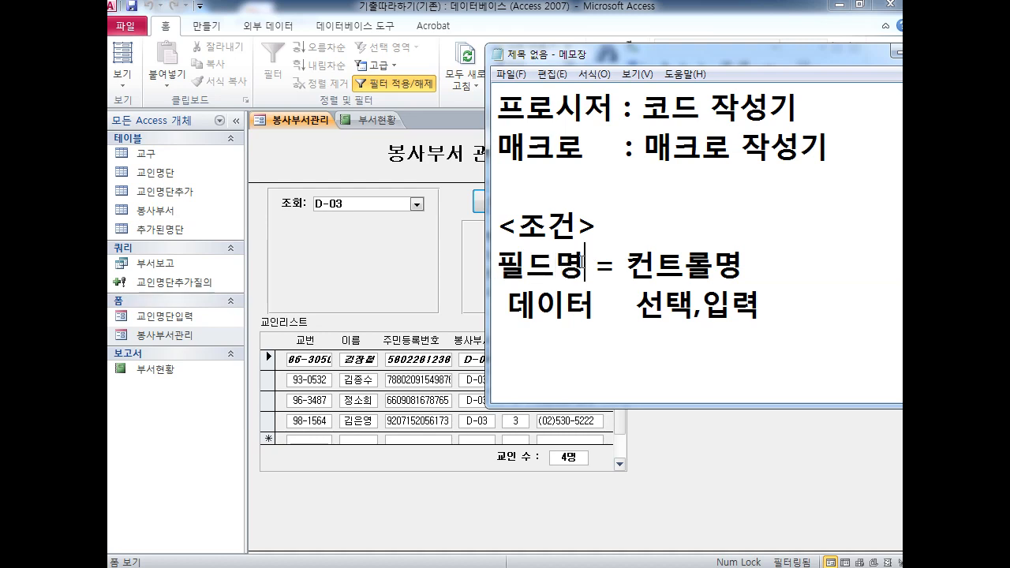
pyautogui.moveTo(585, 265); pyautogui.dragTo(485, 251)
pyautogui.click(529, 291)
pyautogui.moveTo(587, 266); pyautogui.dragTo(495, 264)
pyautogui.click(536, 300)
pyautogui.moveTo(586, 266); pyautogui.dragTo(499, 266)
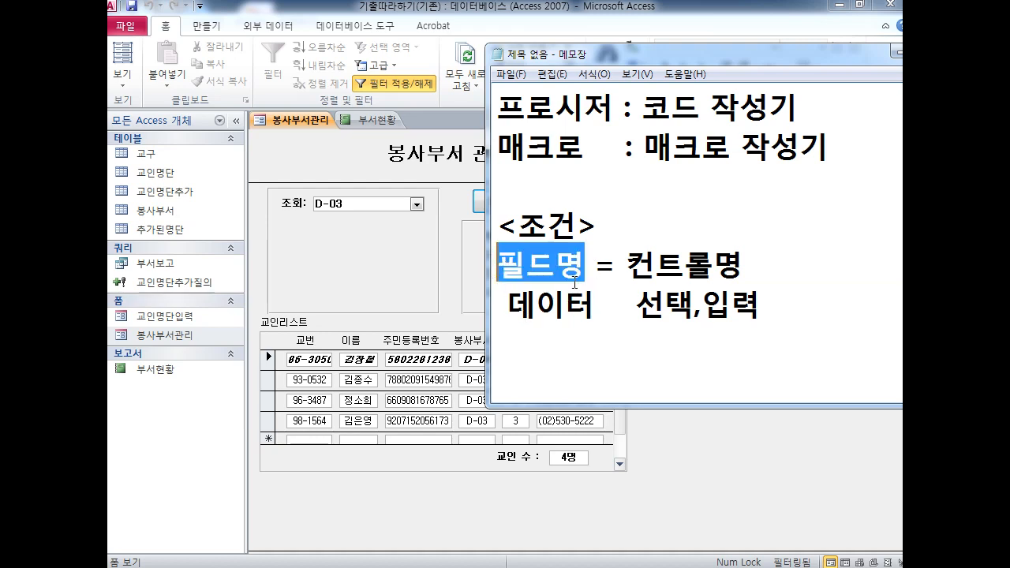
pyautogui.click(579, 328)
pyautogui.moveTo(581, 271); pyautogui.dragTo(513, 264)
pyautogui.moveTo(743, 267); pyautogui.dragTo(477, 262)
pyautogui.moveTo(611, 221); pyautogui.dragTo(481, 223)
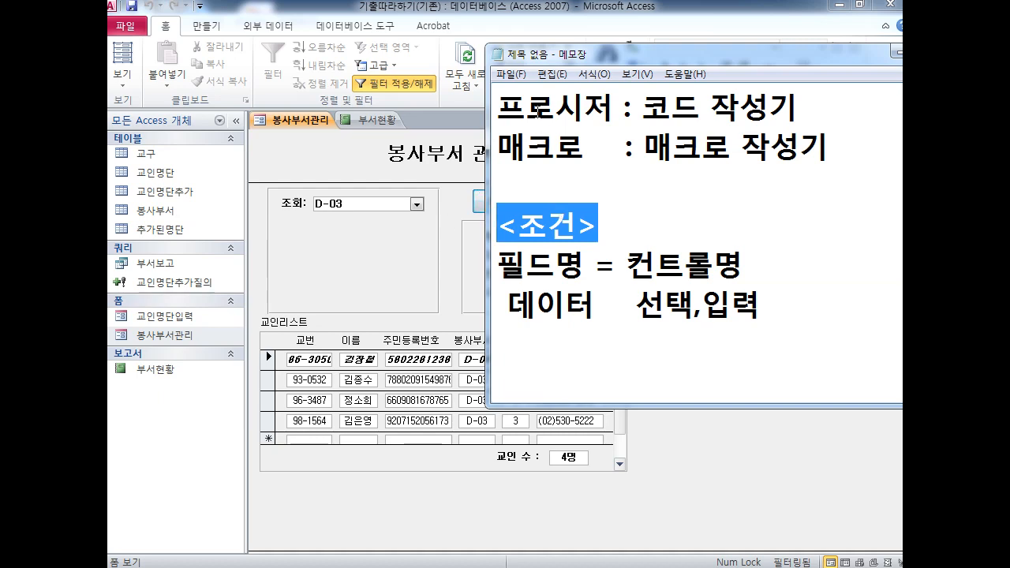
pyautogui.hotkey('ctrl', '2')
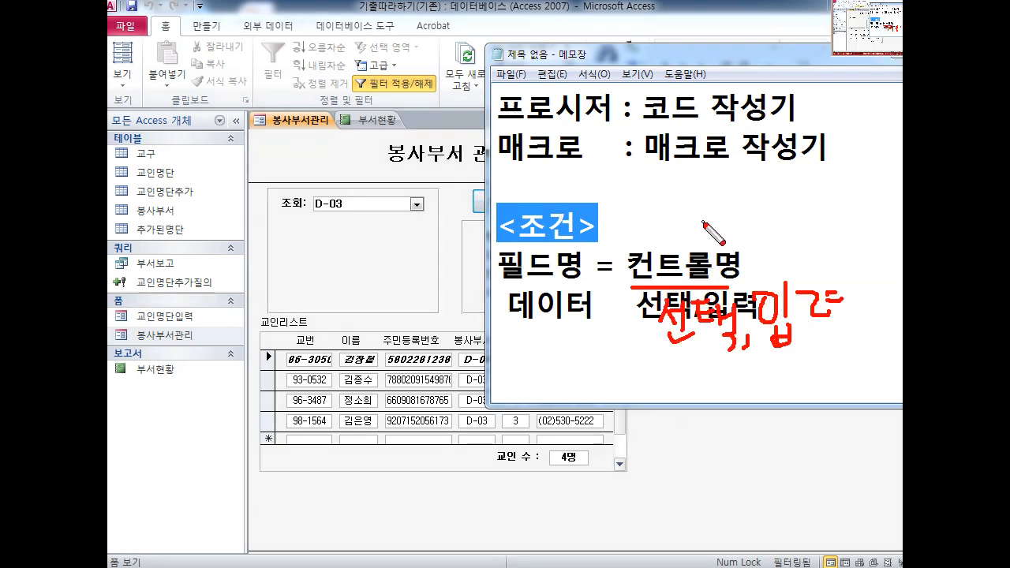
pyautogui.press('e')
pyautogui.moveTo(718, 206)
pyautogui.mouseDown()
pyautogui.moveTo(781, 202)
pyautogui.moveTo(789, 213)
pyautogui.moveTo(777, 234)
pyautogui.mouseUp()
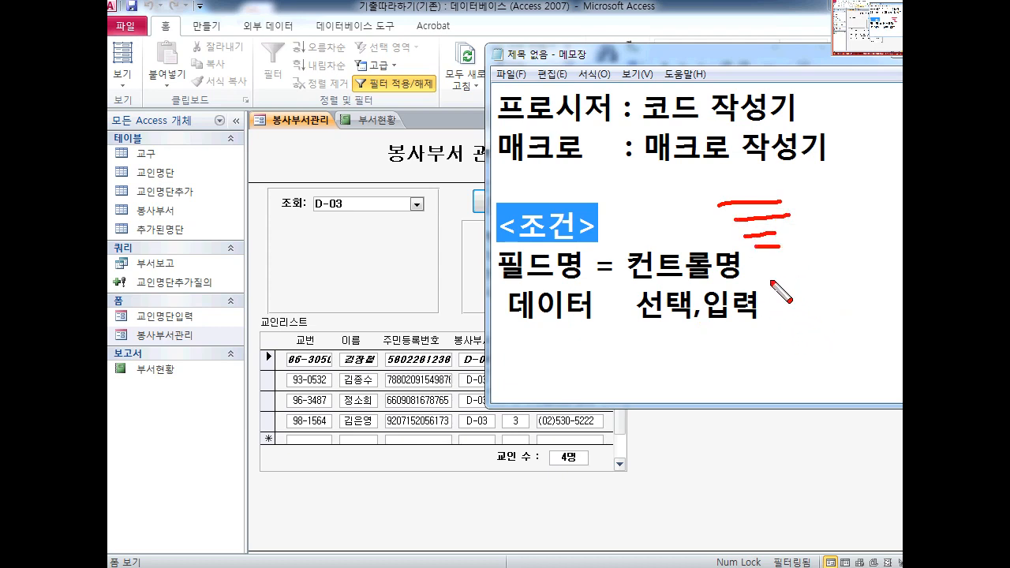
pyautogui.moveTo(763, 300); pyautogui.dragTo(810, 314)
pyautogui.moveTo(808, 293)
pyautogui.mouseDown()
pyautogui.moveTo(811, 314)
pyautogui.moveTo(839, 303)
pyautogui.mouseUp()
pyautogui.moveTo(832, 290)
pyautogui.mouseDown()
pyautogui.moveTo(832, 313)
pyautogui.moveTo(848, 296)
pyautogui.mouseUp()
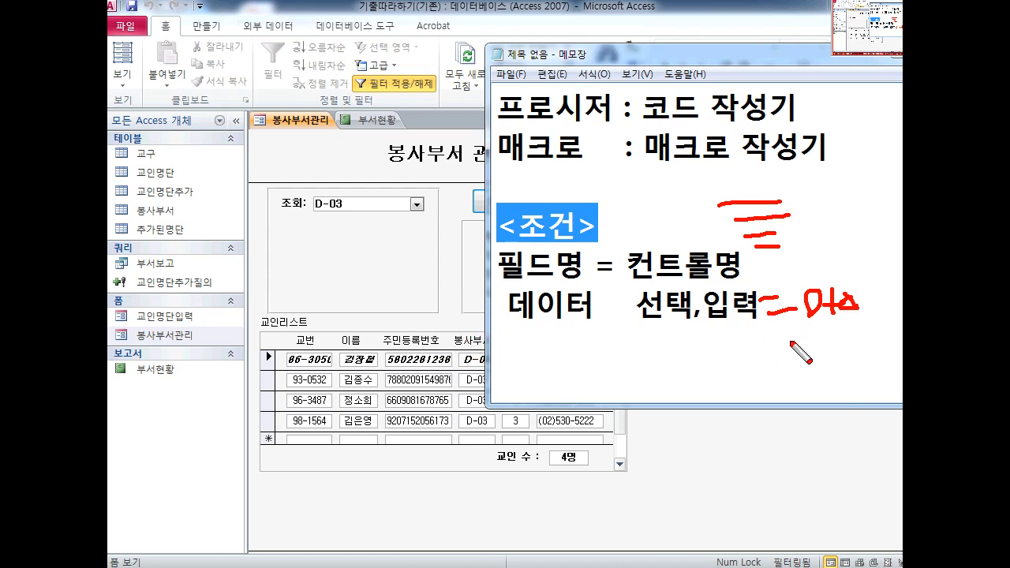
pyautogui.press('e')
pyautogui.moveTo(795, 327); pyautogui.dragTo(850, 324)
pyautogui.moveTo(810, 348); pyautogui.dragTo(860, 345)
pyautogui.moveTo(816, 376)
pyautogui.mouseDown()
pyautogui.moveTo(864, 371)
pyautogui.moveTo(865, 387)
pyautogui.mouseUp()
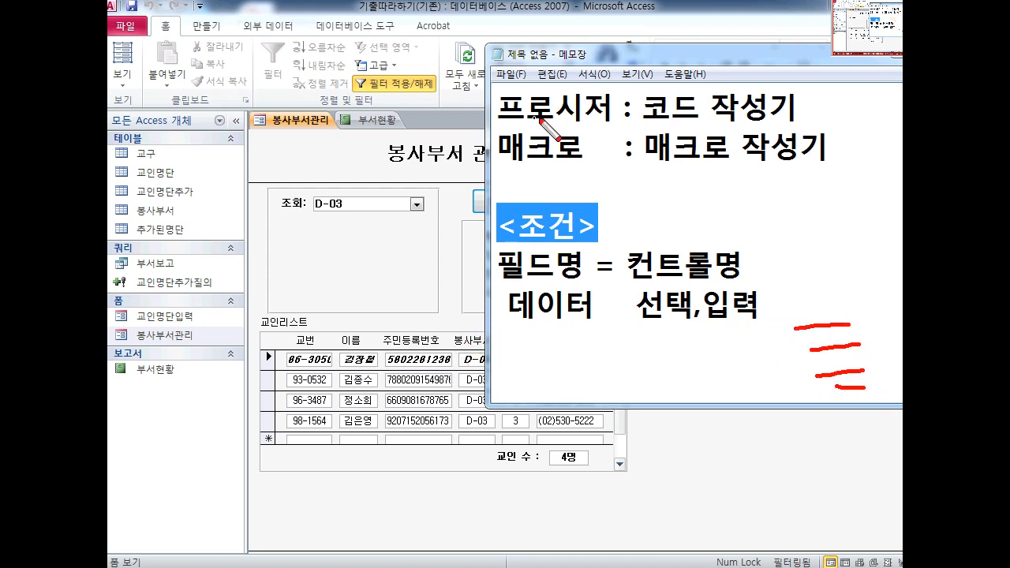
pyautogui.moveTo(644, 124); pyautogui.dragTo(795, 124)
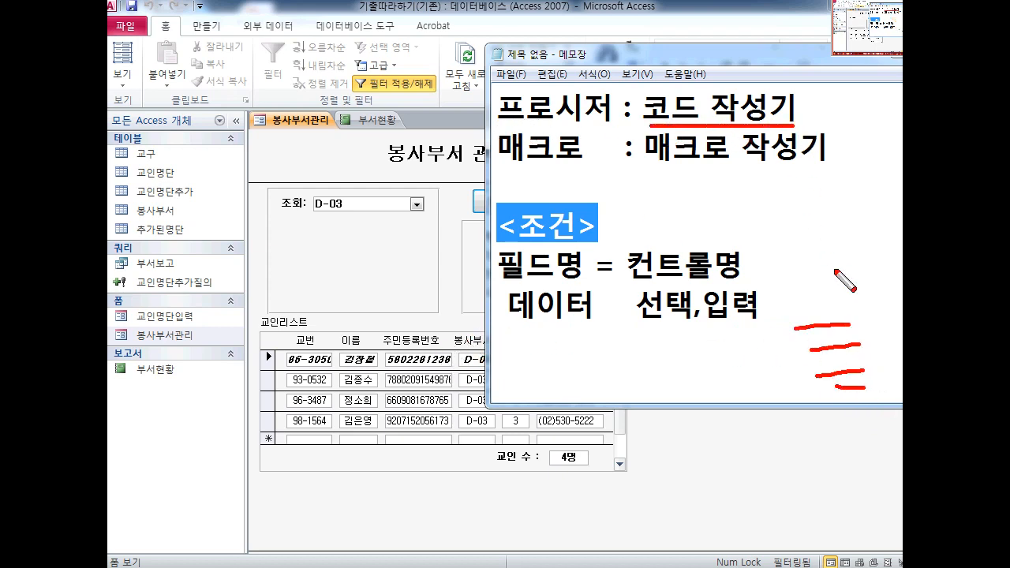
pyautogui.moveTo(842, 308)
pyautogui.mouseDown()
pyautogui.moveTo(864, 142)
pyautogui.moveTo(834, 102)
pyautogui.moveTo(829, 125)
pyautogui.mouseUp()
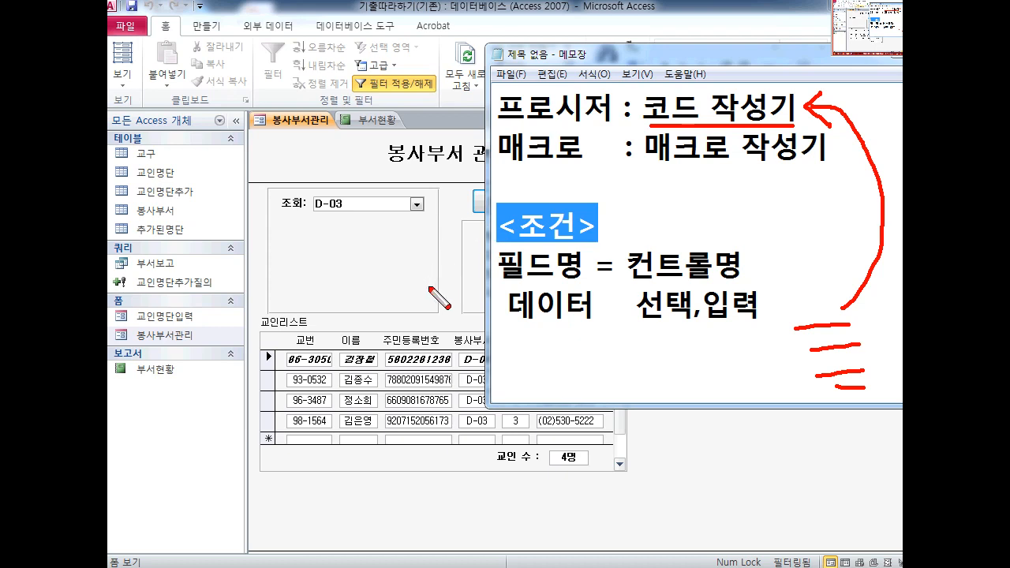
pyautogui.press('e')
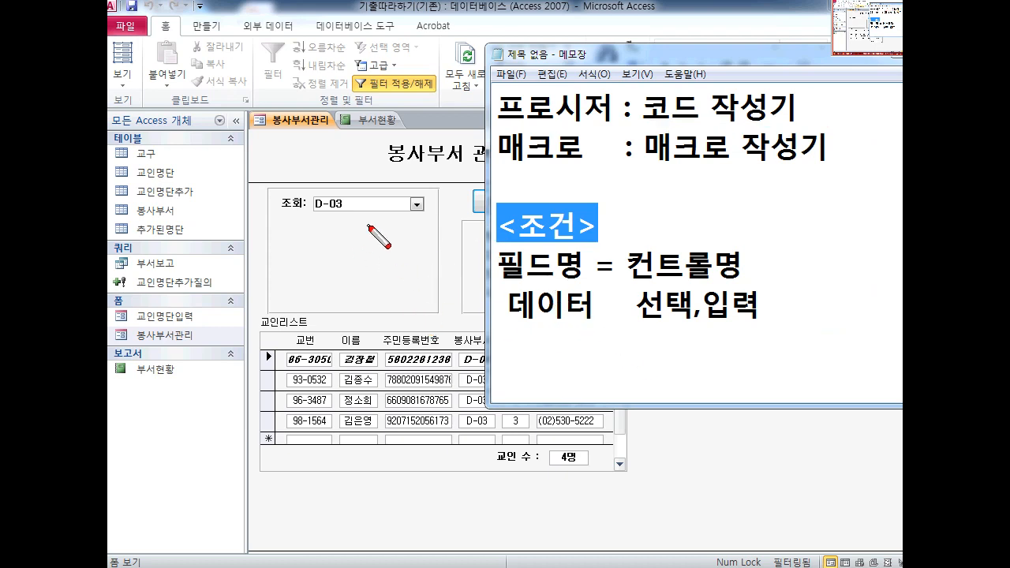
pyautogui.moveTo(383, 232)
pyautogui.mouseDown()
pyautogui.moveTo(352, 236)
pyautogui.moveTo(347, 174)
pyautogui.moveTo(429, 221)
pyautogui.moveTo(304, 198)
pyautogui.moveTo(420, 200)
pyautogui.mouseUp()
pyautogui.press('e')
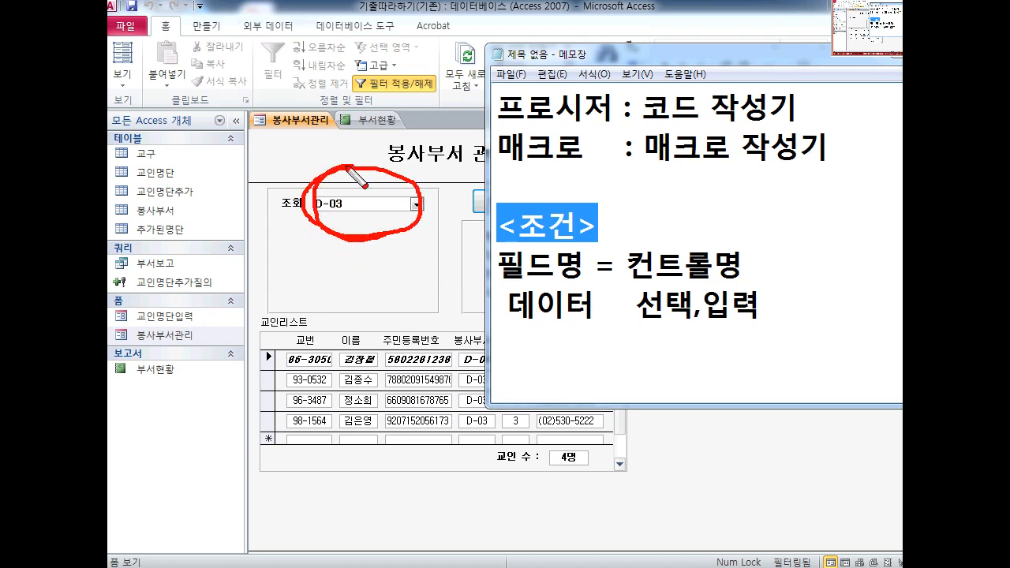
pyautogui.press('e')
pyautogui.moveTo(502, 285); pyautogui.dragTo(771, 288)
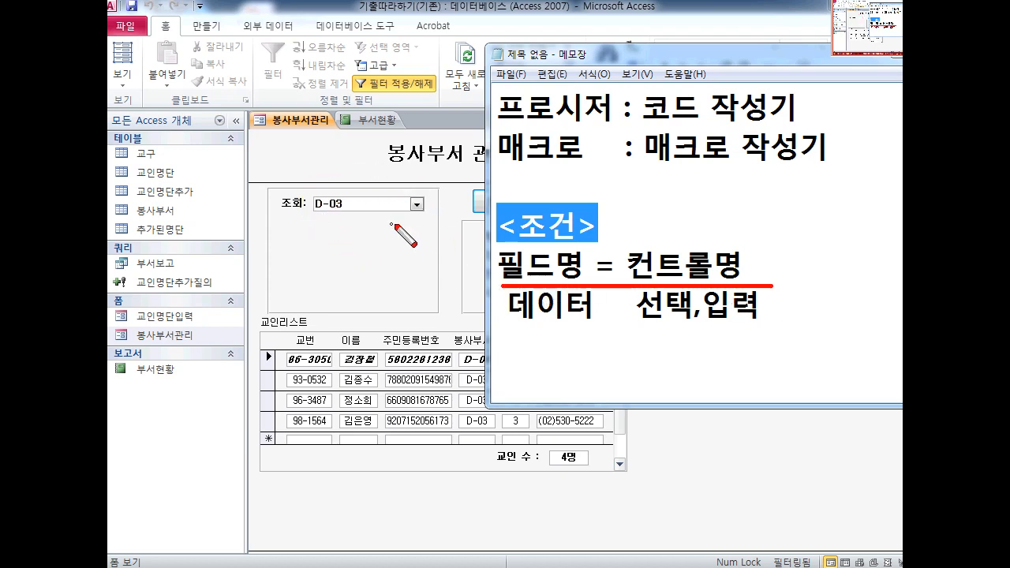
pyautogui.moveTo(393, 229)
pyautogui.mouseDown()
pyautogui.moveTo(398, 186)
pyautogui.moveTo(385, 227)
pyautogui.mouseUp()
pyautogui.moveTo(387, 181)
pyautogui.mouseDown()
pyautogui.moveTo(631, 108)
pyautogui.moveTo(667, 237)
pyautogui.moveTo(678, 225)
pyautogui.mouseUp()
pyautogui.press('Escape')
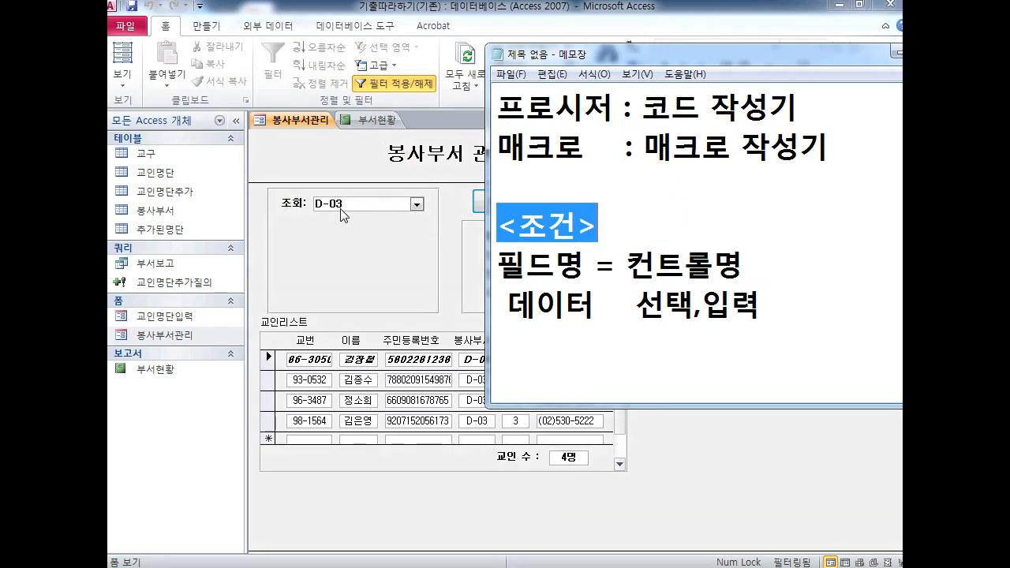
# Insert the line -일치하는 데이터- directly below the <조건> heading in the note
pyautogui.moveTo(583, 268); pyautogui.dragTo(480, 254)
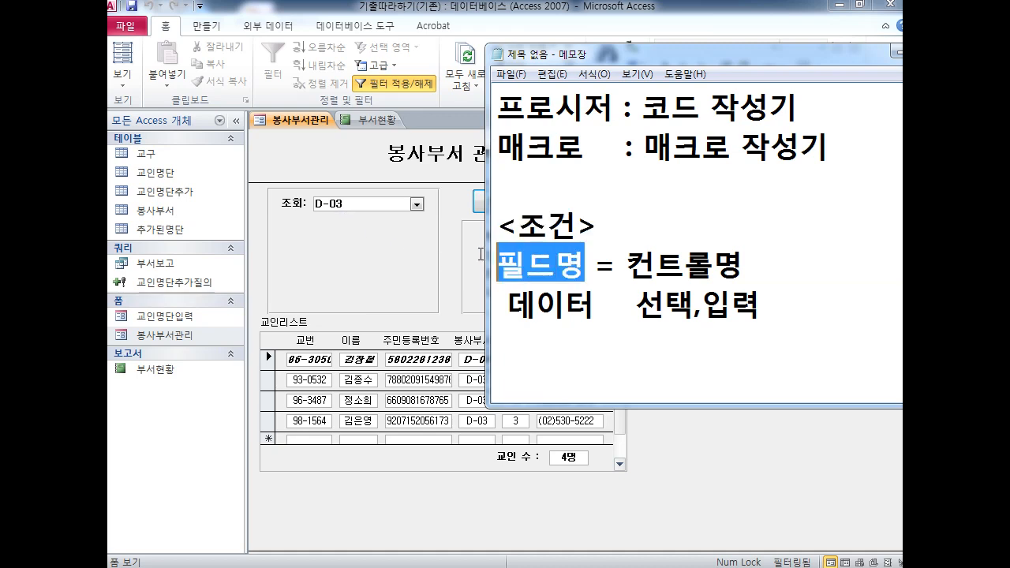
pyautogui.moveTo(600, 303); pyautogui.dragTo(497, 304)
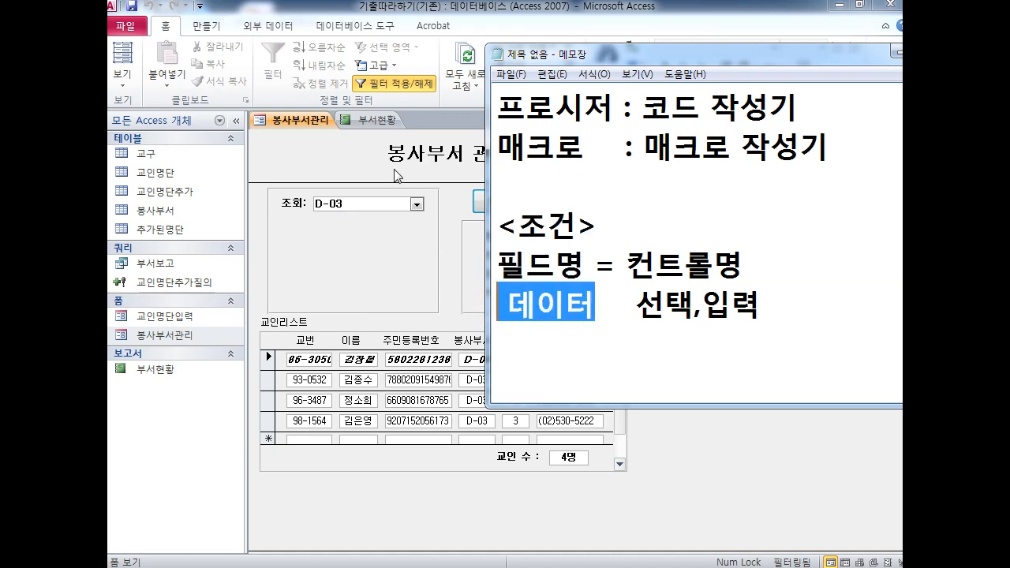
pyautogui.click(596, 228)
pyautogui.press('Return')
pyautogui.write('일치')
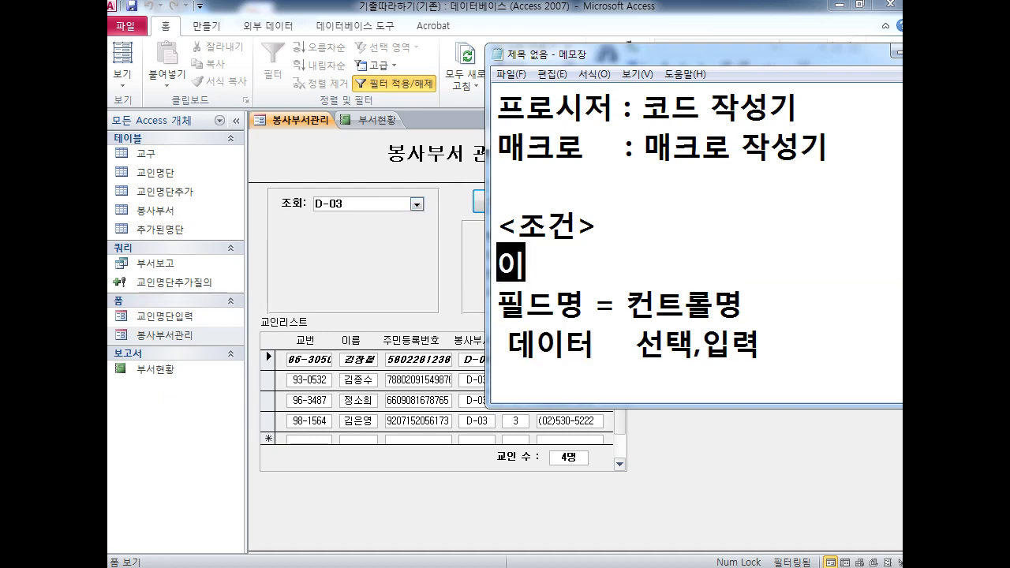
pyautogui.write('하는 데이터')
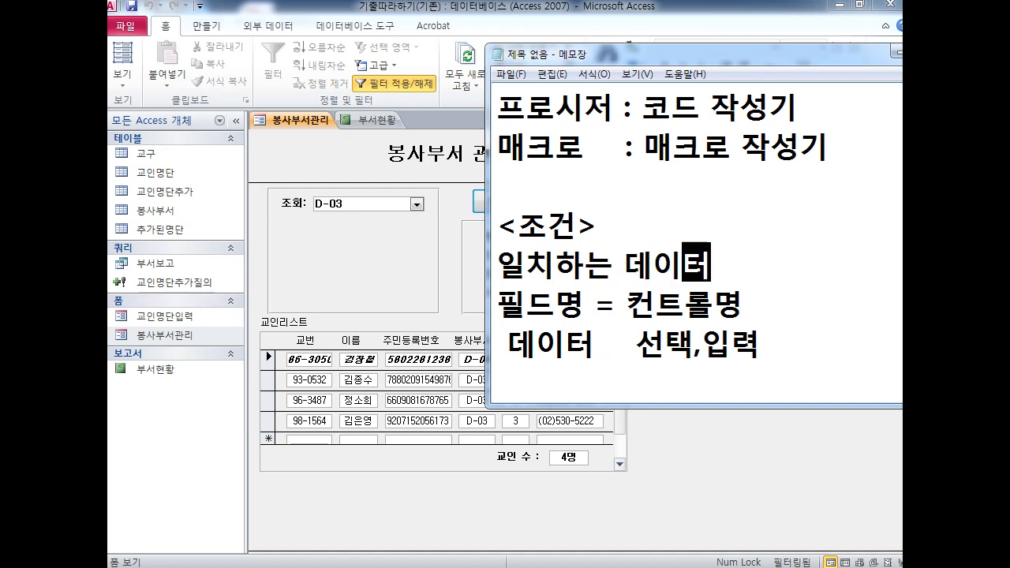
pyautogui.write('-')
pyautogui.write('-')
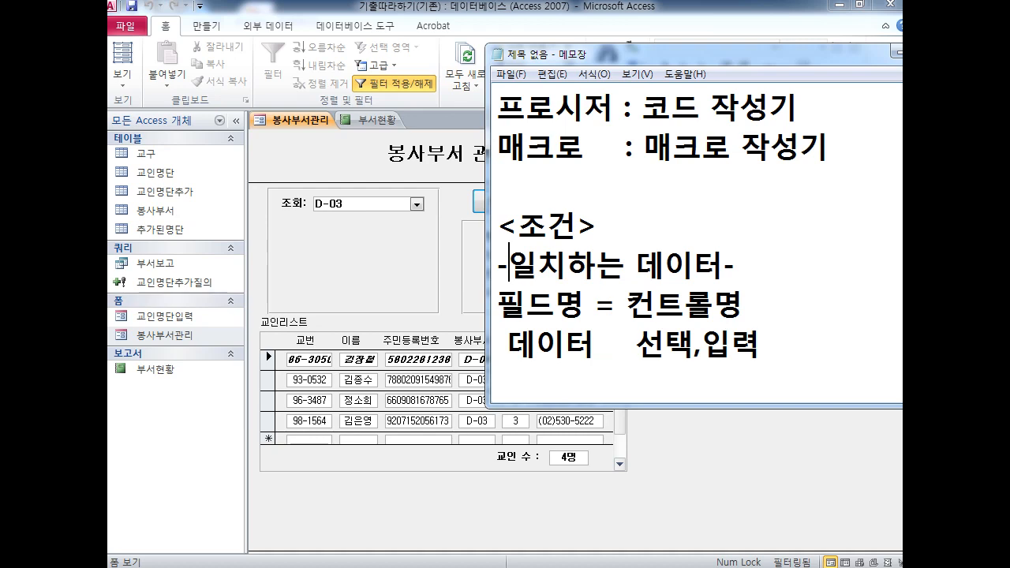
# Keep -일치하는 데이터- on its own line below <조건> and add a blank line before 필드명 = 컨트롤명
pyautogui.press('BackSpace')
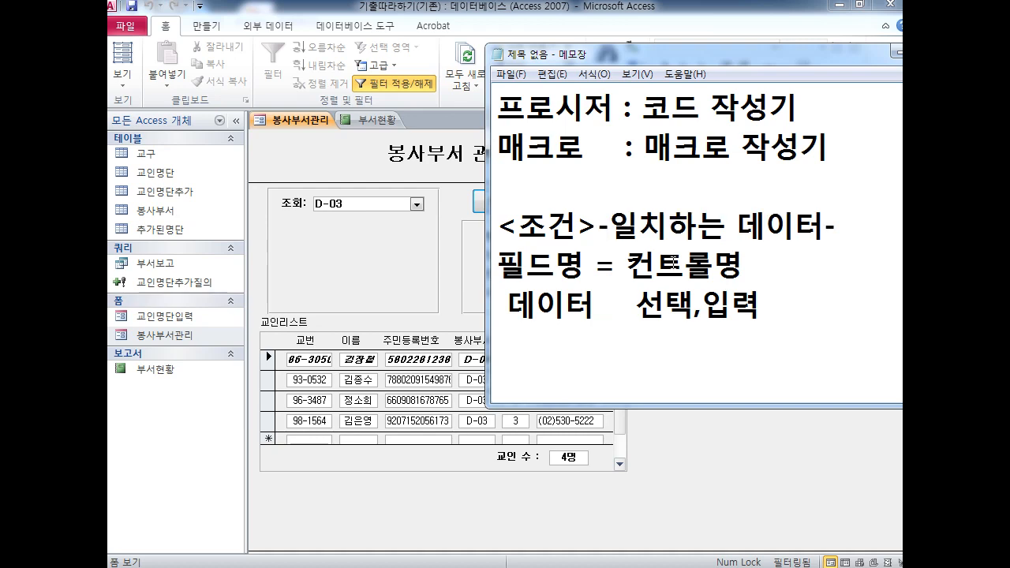
pyautogui.press('Return')
pyautogui.press('Down')
pyautogui.press('Return')
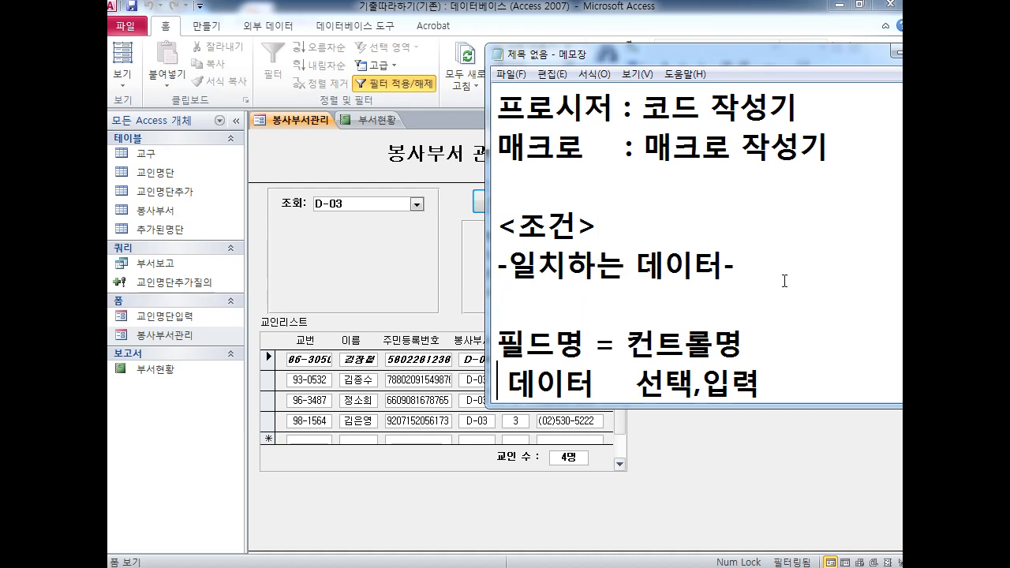
pyautogui.press('Return')
pyautogui.press('Return')
pyautogui.press('Return')
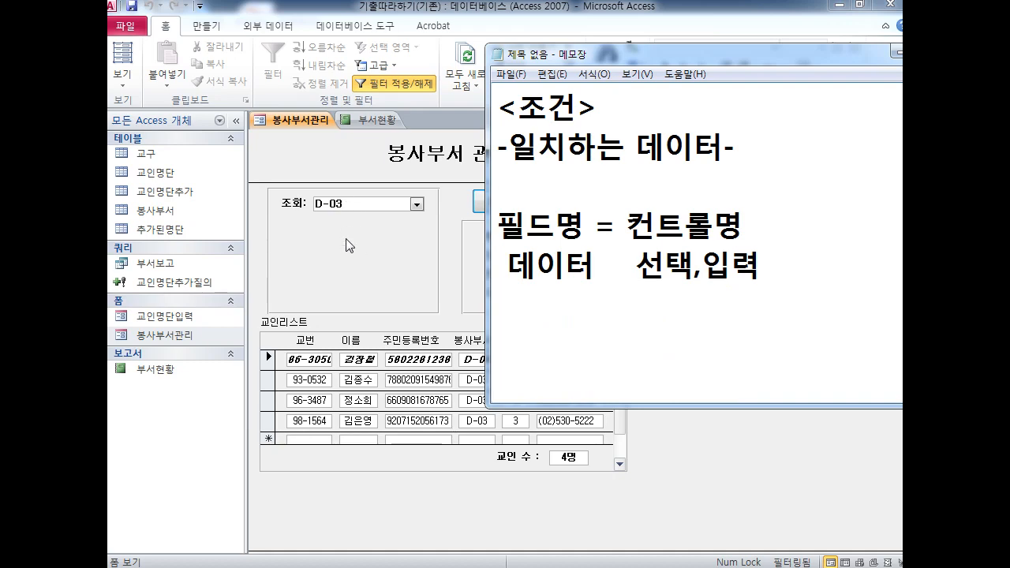
# Switch to the 부서현황 report preview and examine the department number shown after each 부서명
pyautogui.click(386, 120)
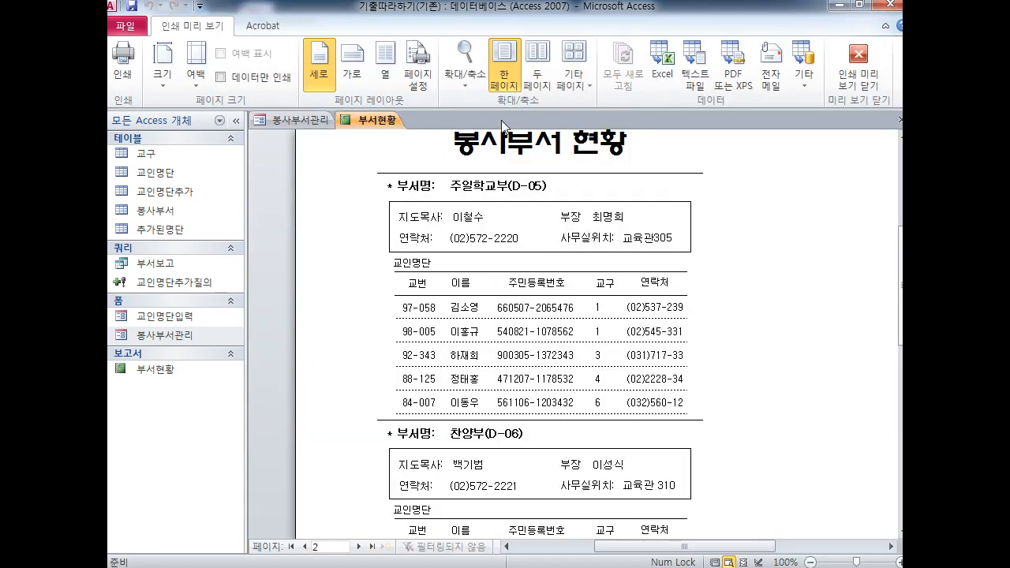
pyautogui.scroll(1, 602, 362)
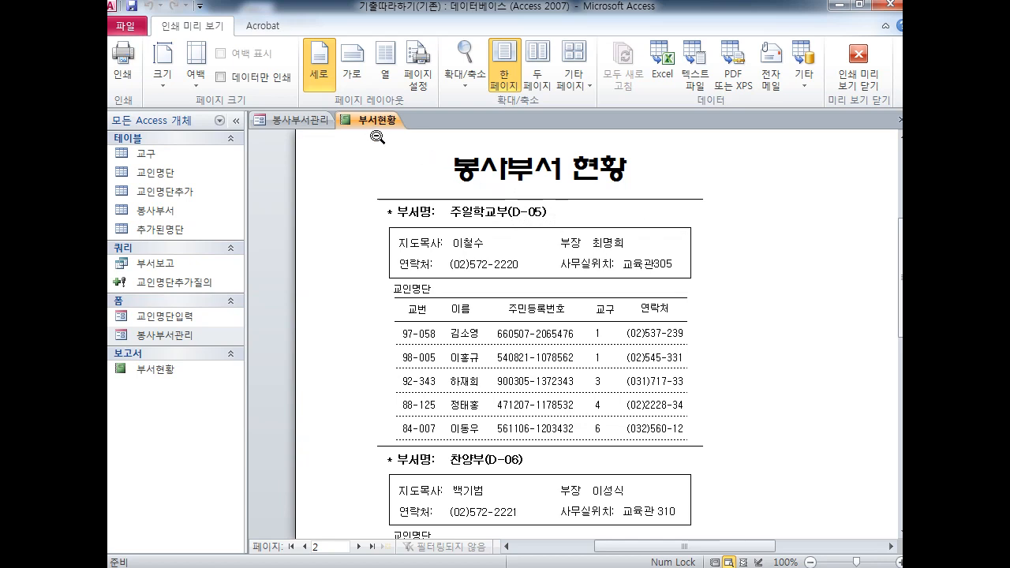
pyautogui.hotkey('ctrl', '2')
pyautogui.press('e')
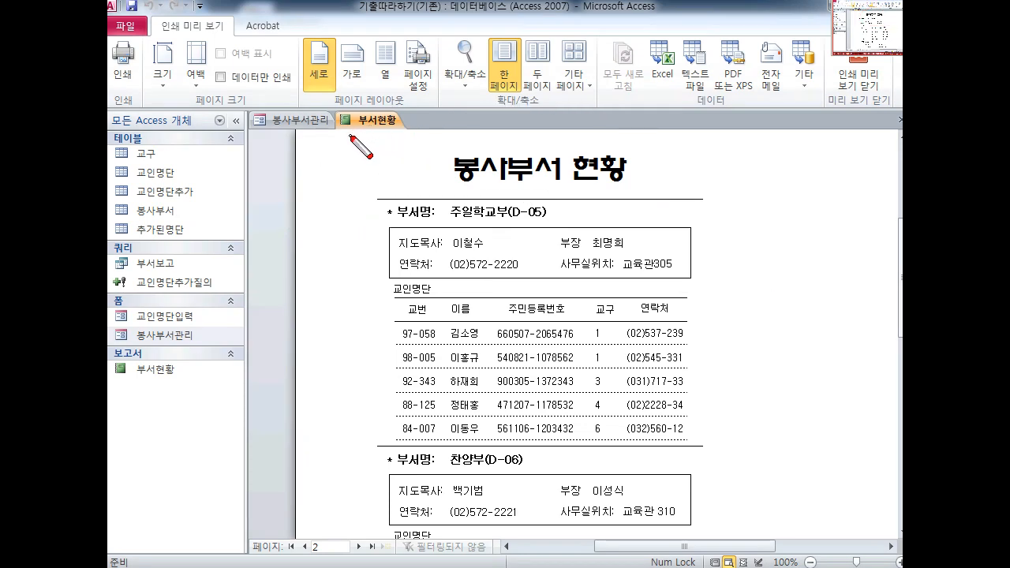
pyautogui.moveTo(350, 136); pyautogui.dragTo(412, 136)
pyautogui.moveTo(543, 235)
pyautogui.mouseDown()
pyautogui.moveTo(522, 188)
pyautogui.moveTo(522, 237)
pyautogui.moveTo(550, 224)
pyautogui.moveTo(523, 190)
pyautogui.moveTo(546, 214)
pyautogui.mouseUp()
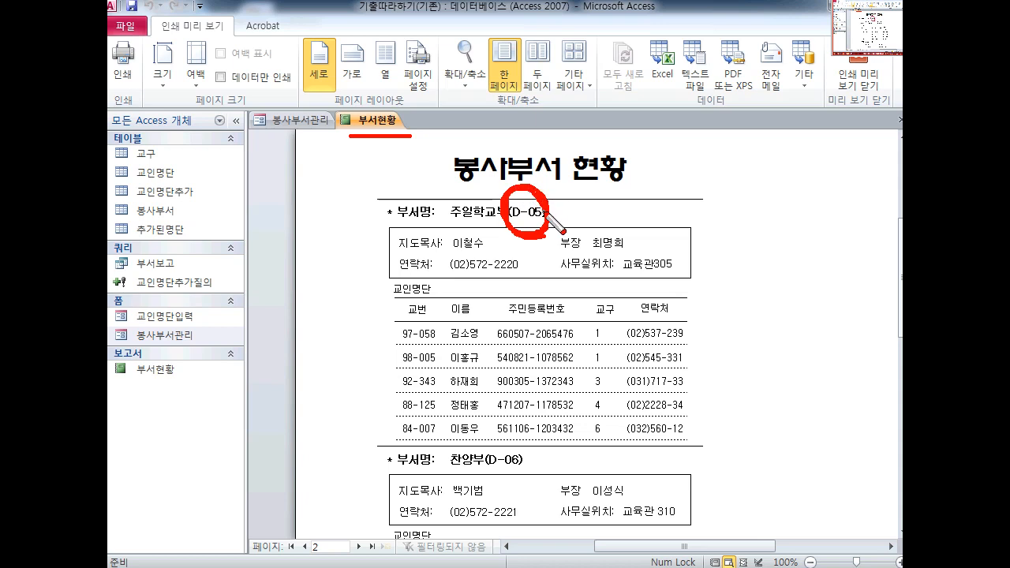
pyautogui.moveTo(524, 257)
pyautogui.mouseDown()
pyautogui.moveTo(526, 294)
pyautogui.moveTo(531, 280)
pyautogui.moveTo(551, 330)
pyautogui.moveTo(560, 294)
pyautogui.moveTo(576, 319)
pyautogui.mouseUp()
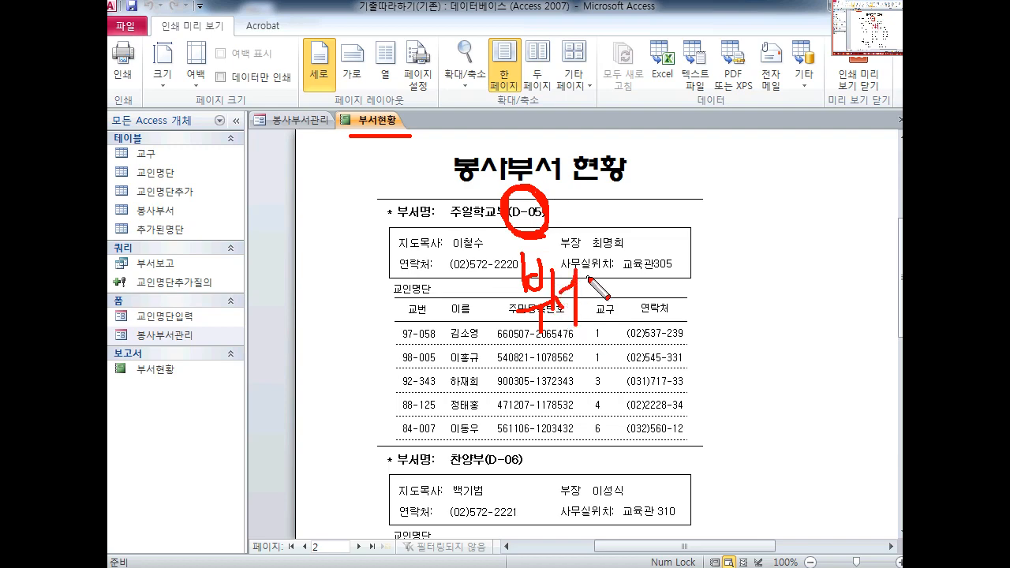
pyautogui.moveTo(589, 277)
pyautogui.mouseDown()
pyautogui.moveTo(652, 335)
pyautogui.moveTo(663, 314)
pyautogui.moveTo(681, 348)
pyautogui.mouseUp()
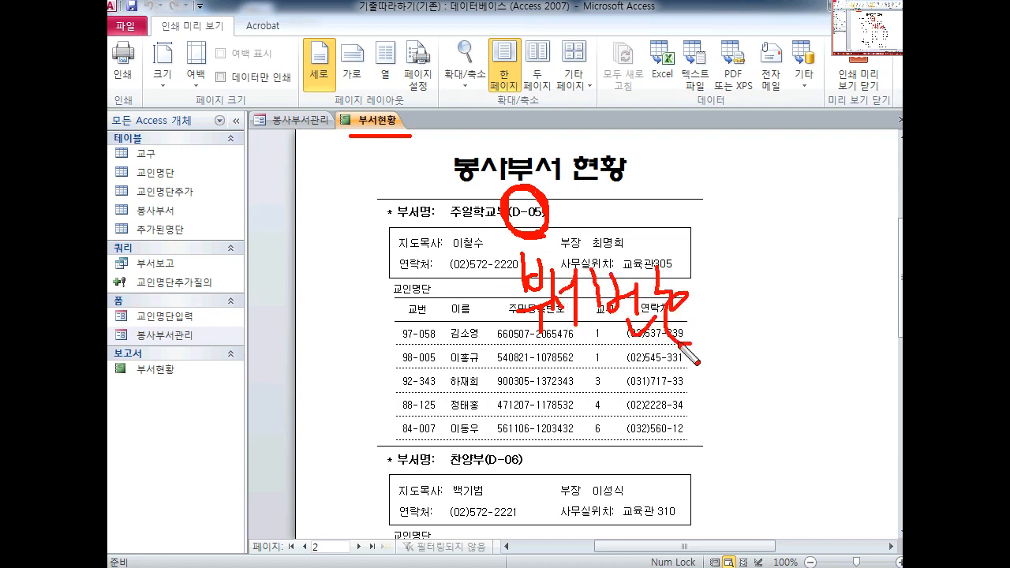
pyautogui.press('Escape')
# Compare the department codes in the 조회 list of the 봉사부서관리 form with those on page 1 of the 부서현황 report
pyautogui.click(286, 120)
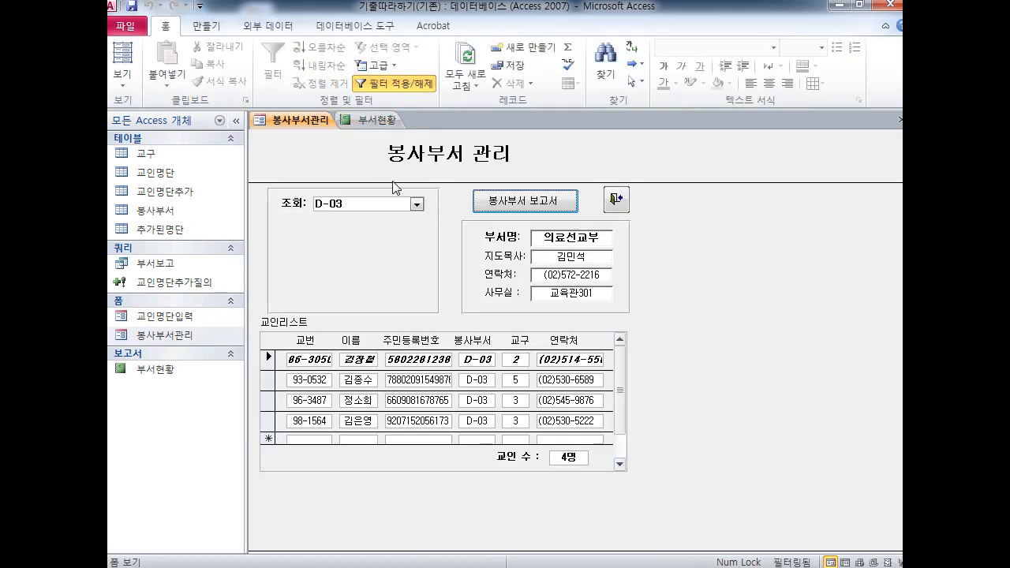
pyautogui.click(416, 204)
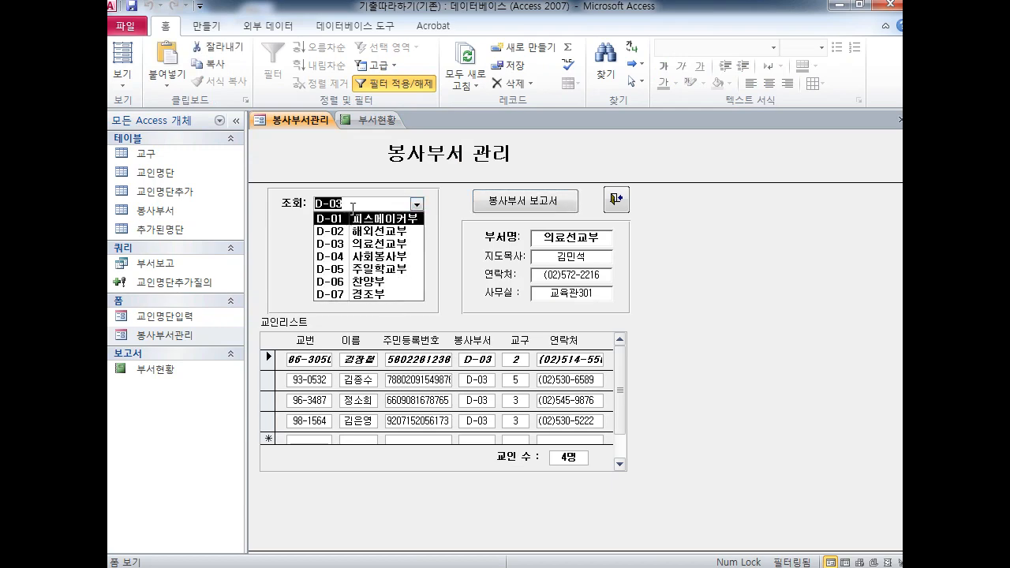
pyautogui.click(371, 120)
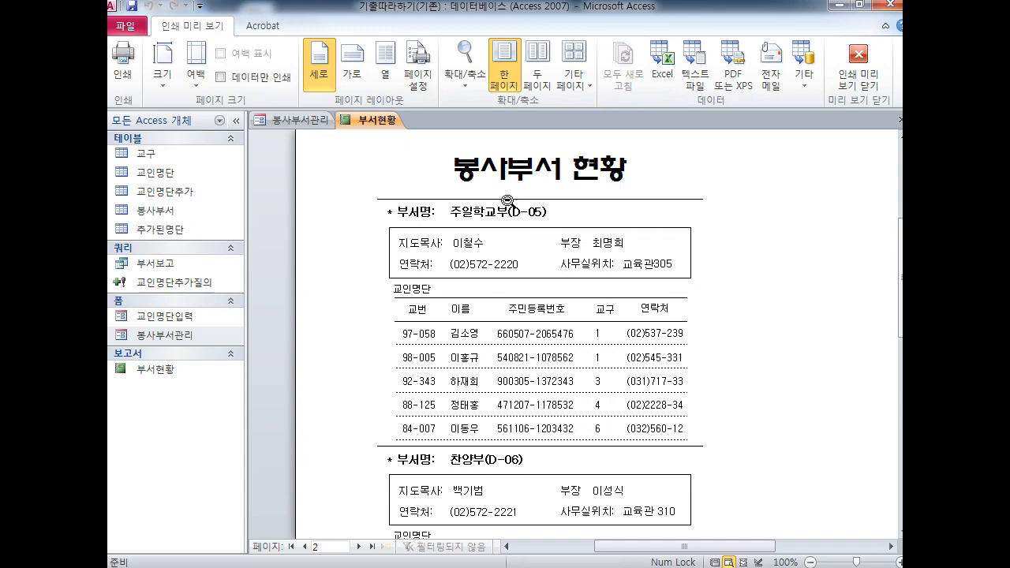
pyautogui.click(305, 546)
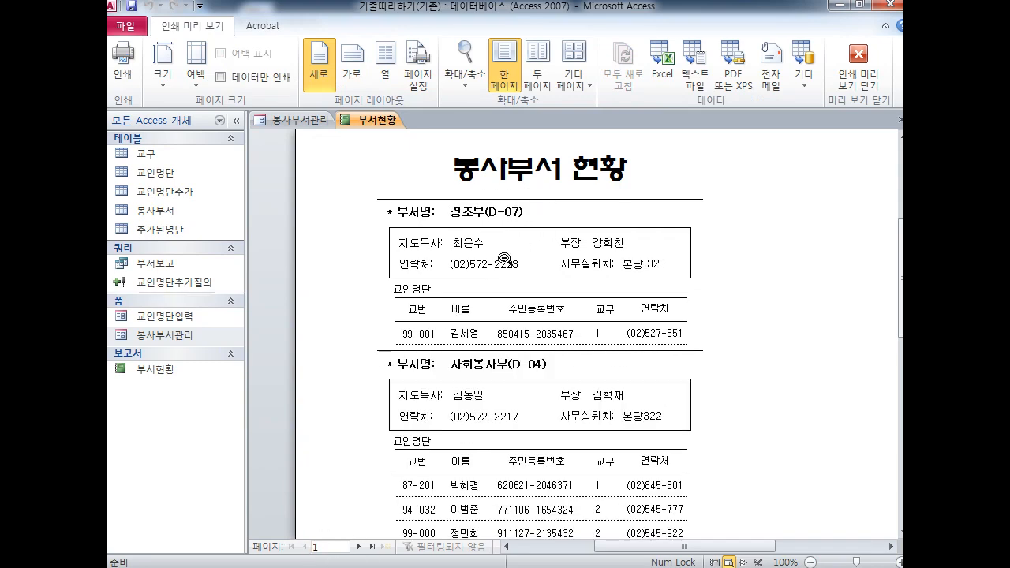
pyautogui.scroll(-5, 513, 253)
pyautogui.scroll(-1, 564, 280)
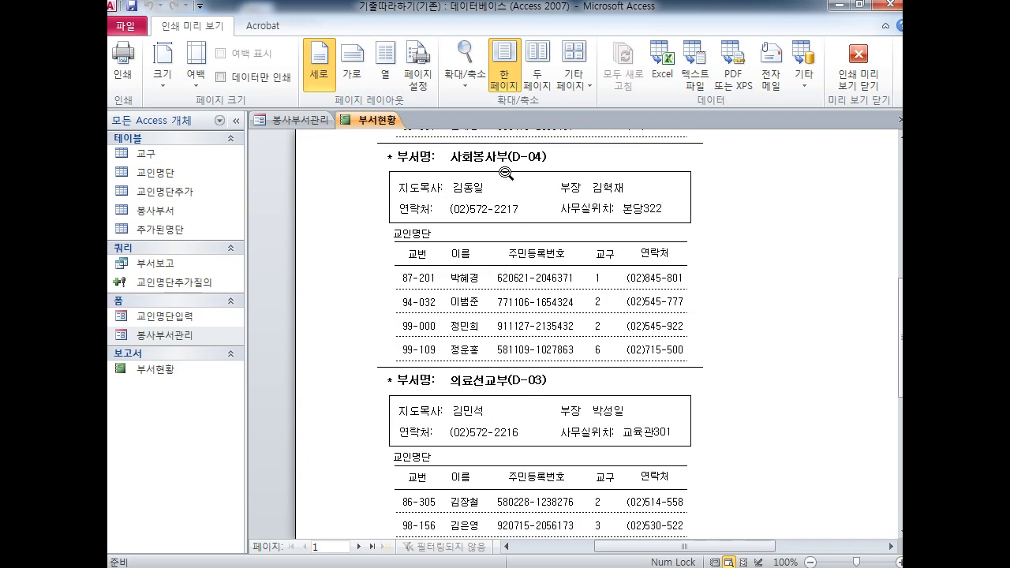
pyautogui.click(294, 120)
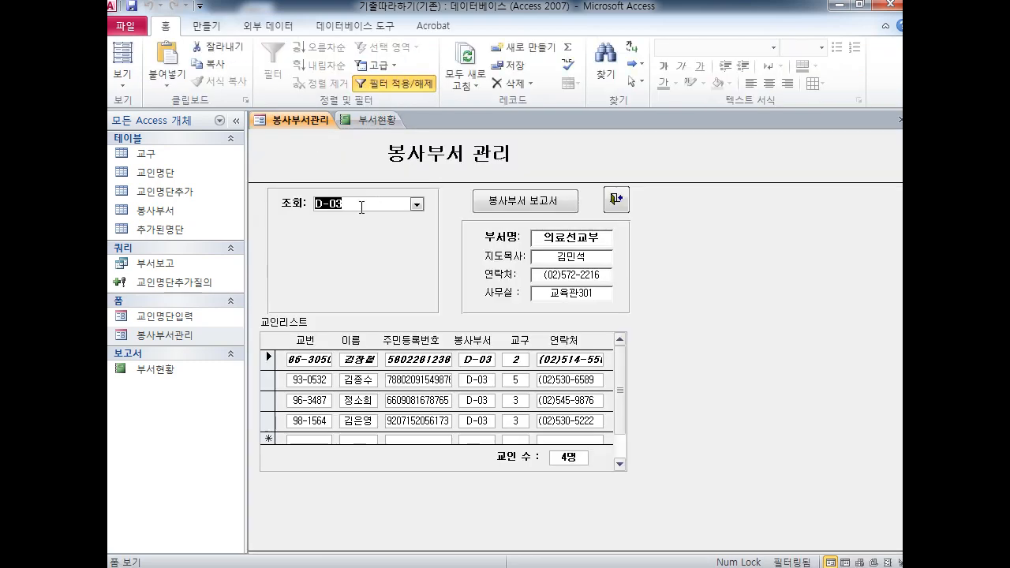
pyautogui.click(367, 120)
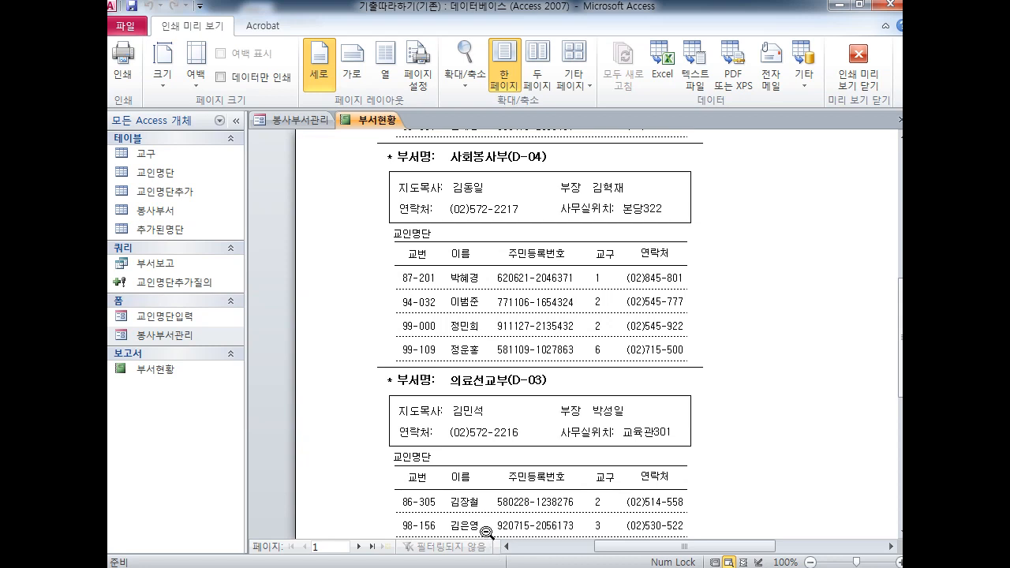
# Switch to the Notepad note and add the condition [부서번호] = cmb조회 below the 데이터 and 선택,입력 line
pyautogui.hotkey('alt', 'Tab')
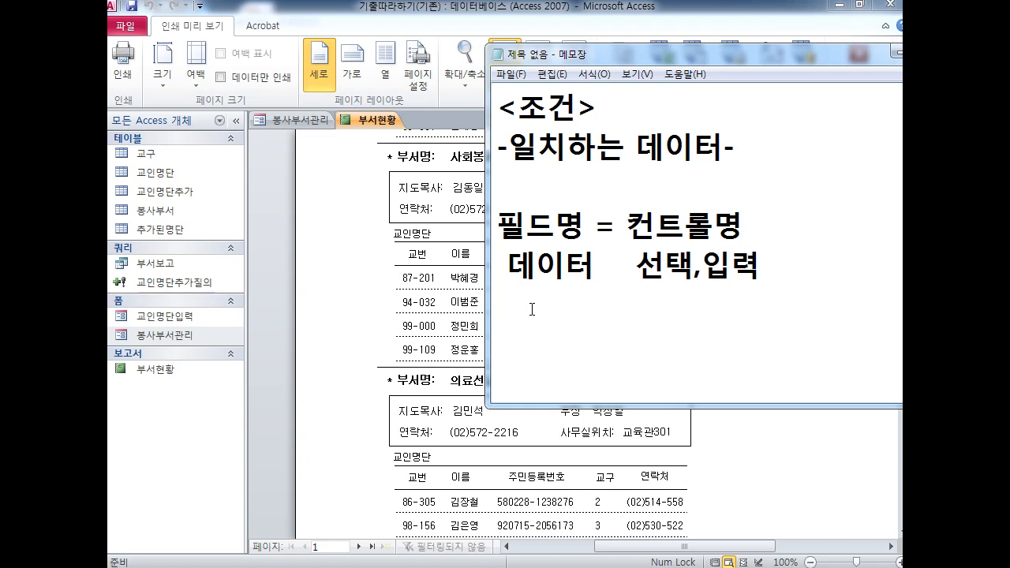
pyautogui.write('[부서번호')
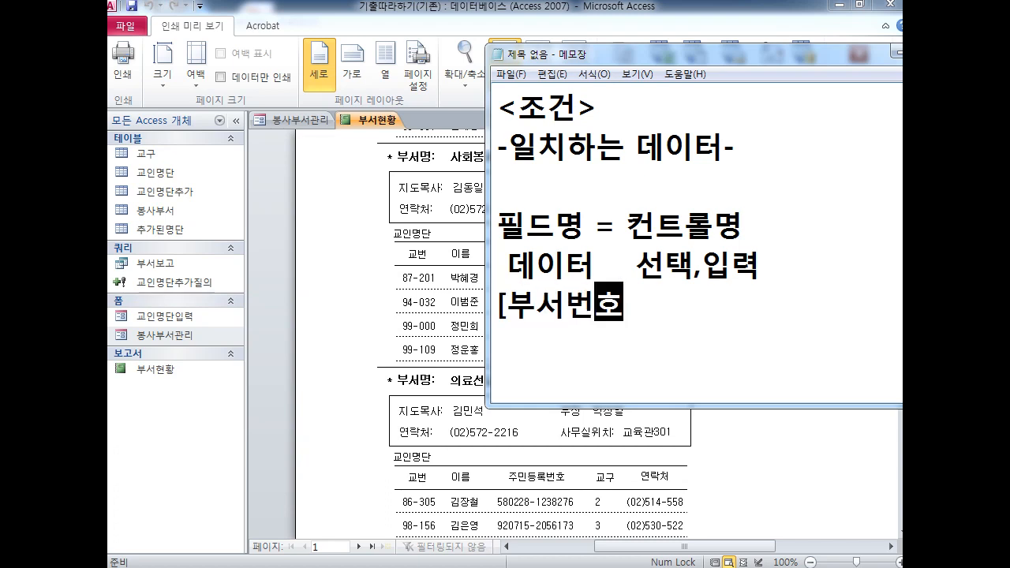
pyautogui.write(']')
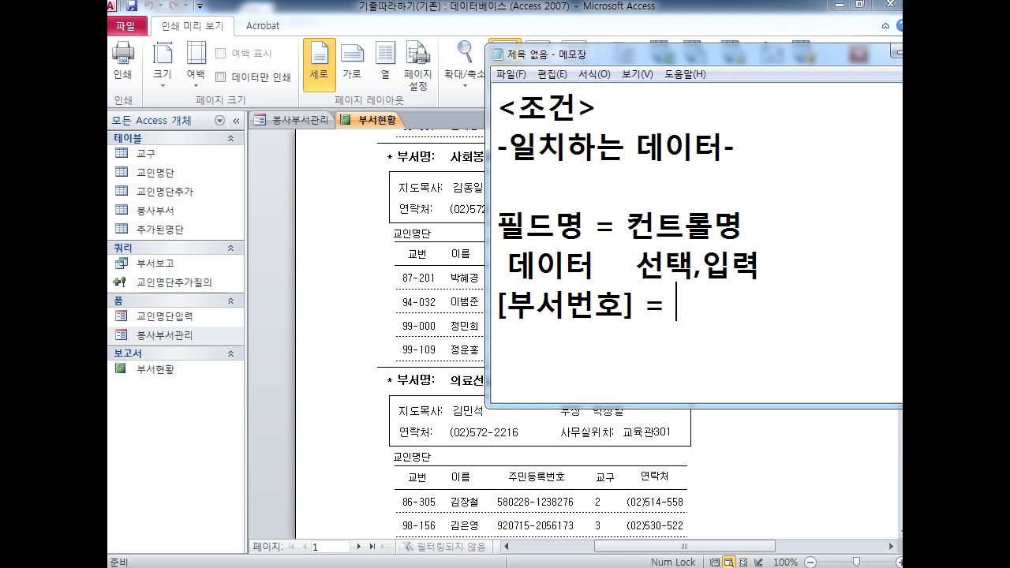
pyautogui.write(' = cmb')
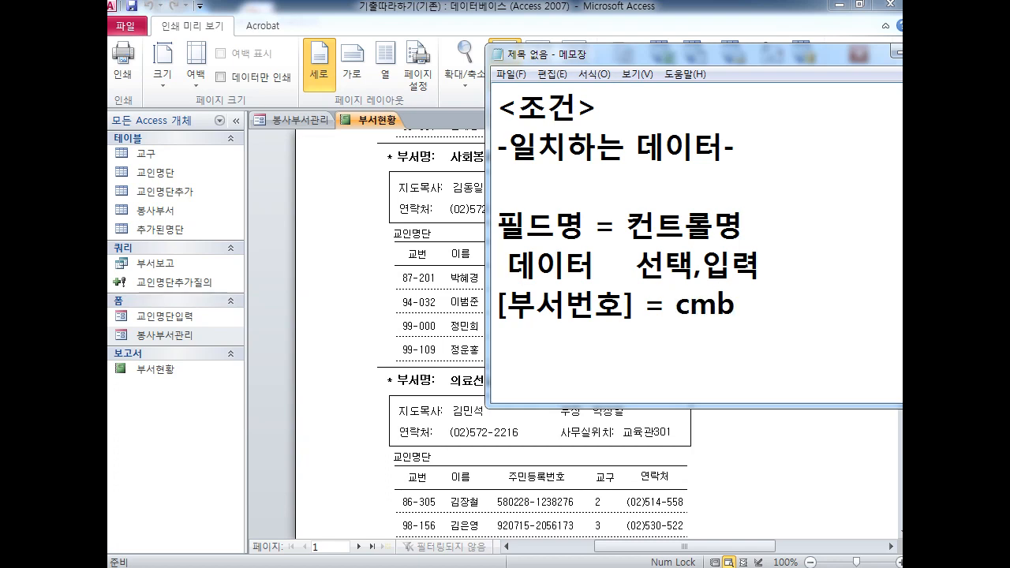
pyautogui.write('조회')
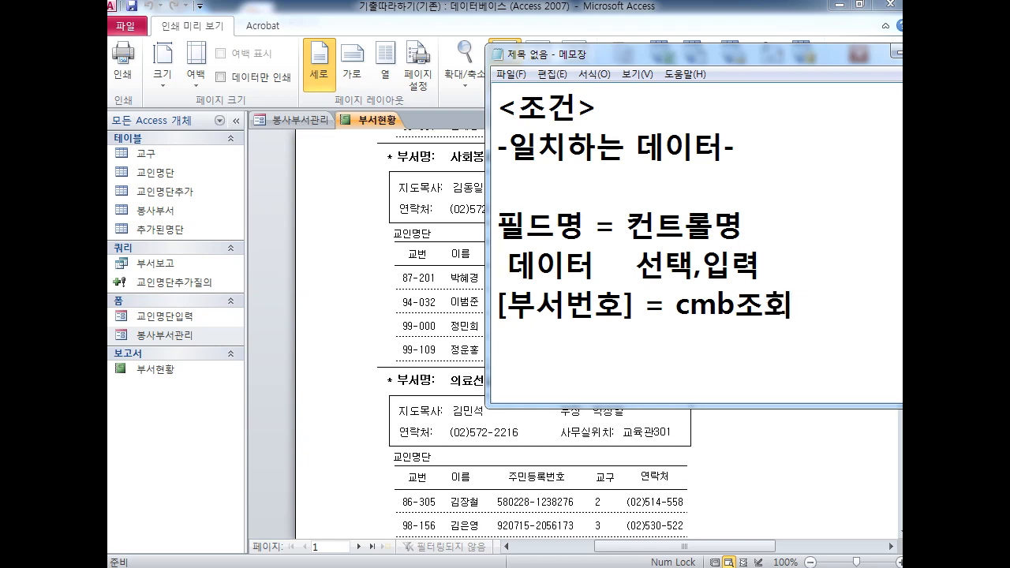
# Remove the square brackets around 부서번호 in the memo's last condition line
pyautogui.click(500, 314)
pyautogui.press('Delete')
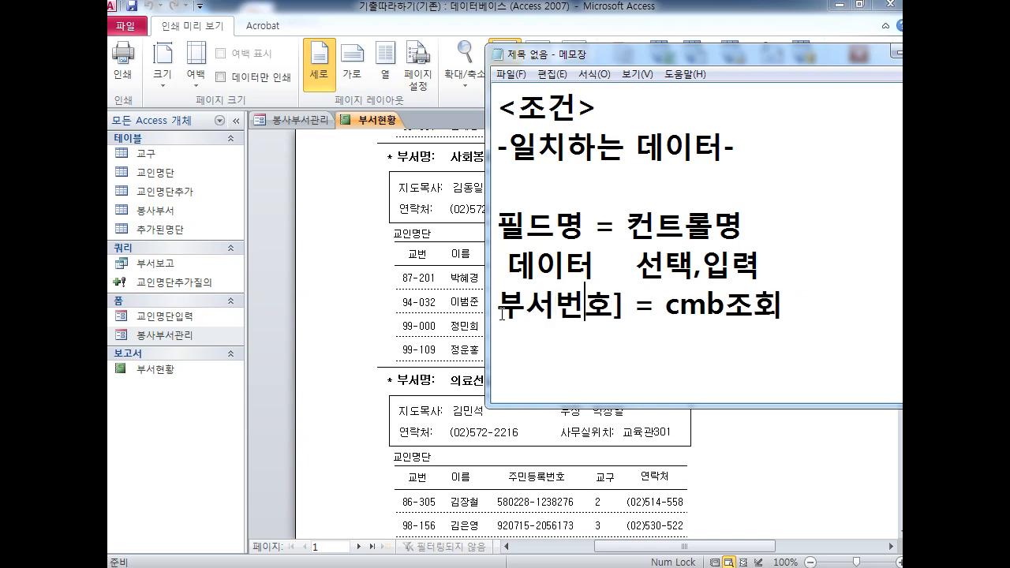
pyautogui.press('Right')
pyautogui.press('Delete')
pyautogui.click(497, 308)
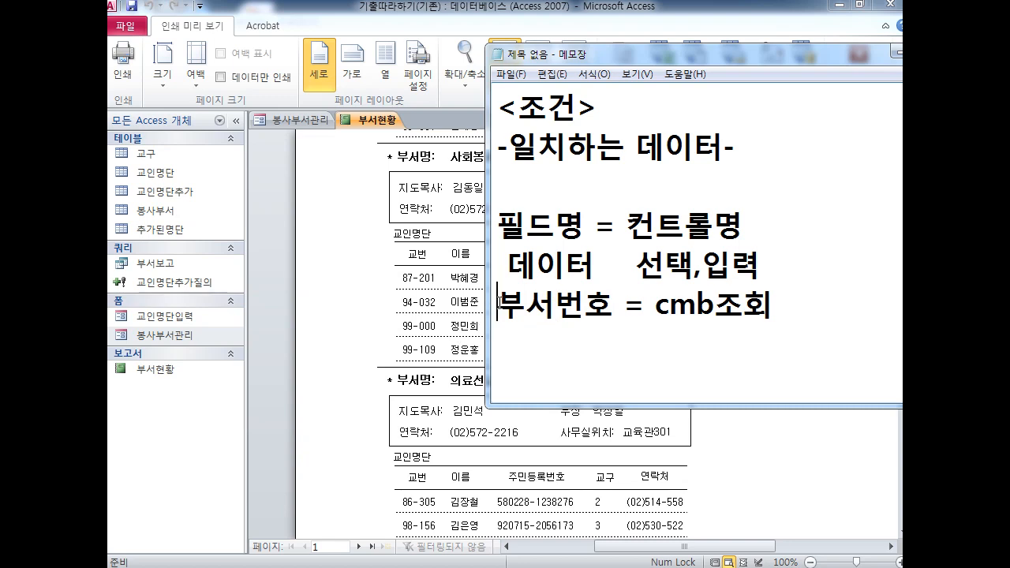
# Enclose the whole condition 부서번호 = cmb조회 in double quotes in the memo
pyautogui.moveTo(497, 308)
pyautogui.mouseDown()
pyautogui.moveTo(835, 315)
pyautogui.moveTo(499, 309)
pyautogui.mouseUp()
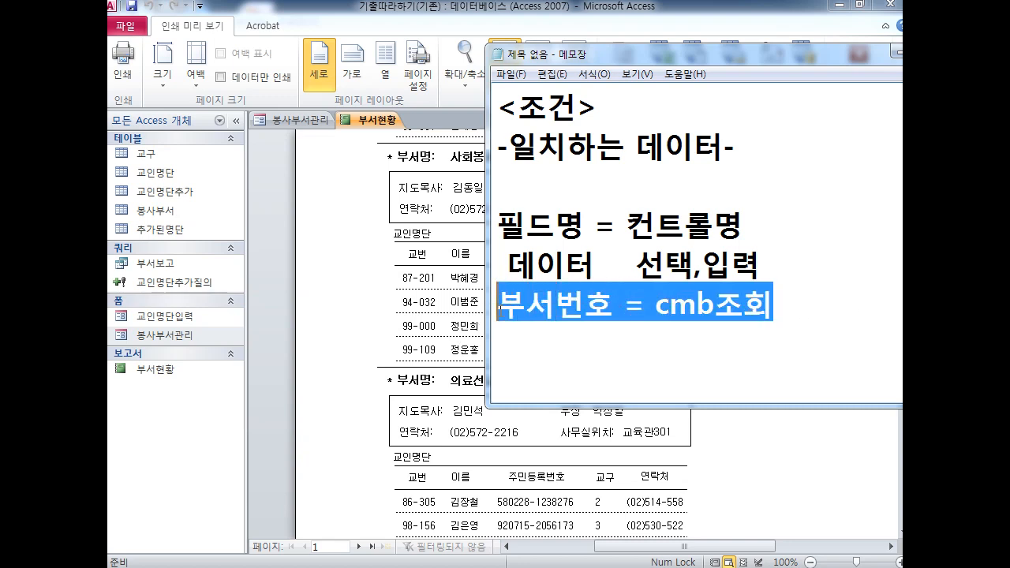
pyautogui.click(499, 309)
pyautogui.write('"')
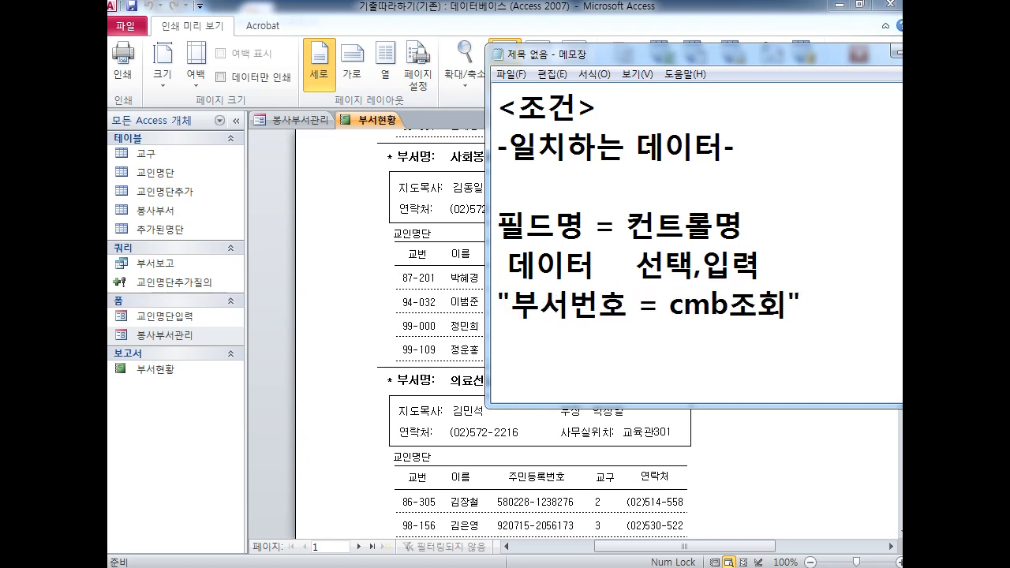
# Enclose cmb조회 in single quotes inside the double-quoted condition so it reads "부서번호 = 'cmb조회'"
pyautogui.moveTo(785, 308); pyautogui.dragTo(670, 310)
pyautogui.click(672, 309)
pyautogui.write("'")
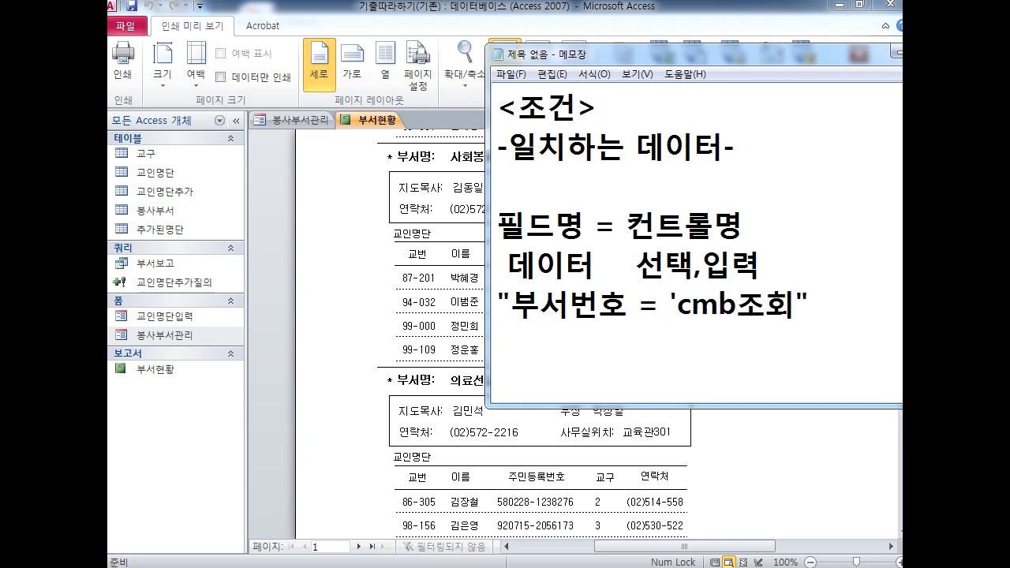
pyautogui.press('Right')
pyautogui.press('Left')
pyautogui.press('Left')
pyautogui.hotkey('ctrl', '2')
pyautogui.moveTo(503, 307)
pyautogui.mouseDown()
pyautogui.moveTo(584, 357)
pyautogui.moveTo(722, 365)
pyautogui.moveTo(801, 330)
pyautogui.moveTo(807, 311)
pyautogui.mouseUp()
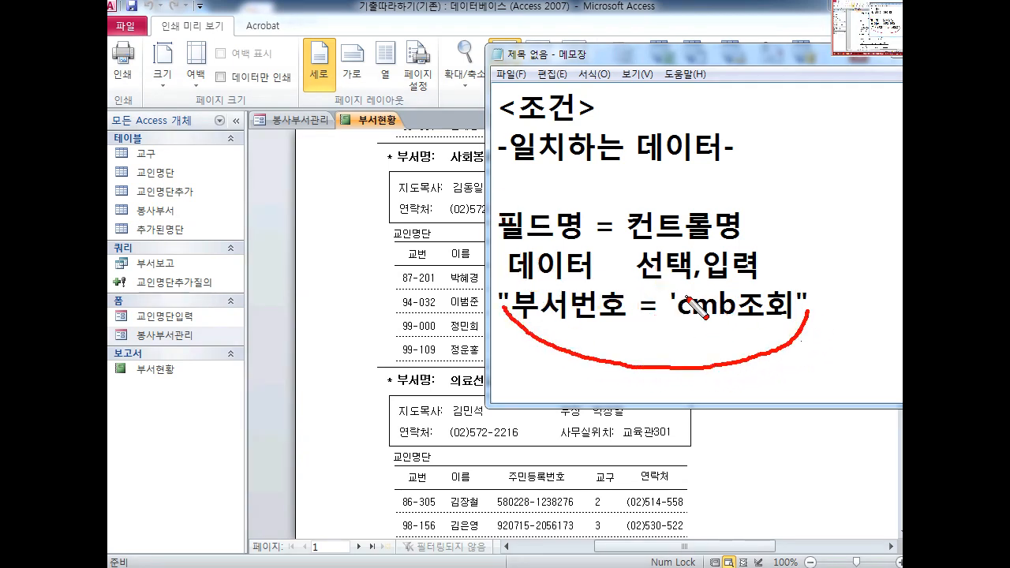
pyautogui.moveTo(673, 297)
pyautogui.mouseDown()
pyautogui.moveTo(727, 281)
pyautogui.moveTo(795, 299)
pyautogui.mouseUp()
pyautogui.hotkey('ctrl', 'z')
pyautogui.press('Escape')
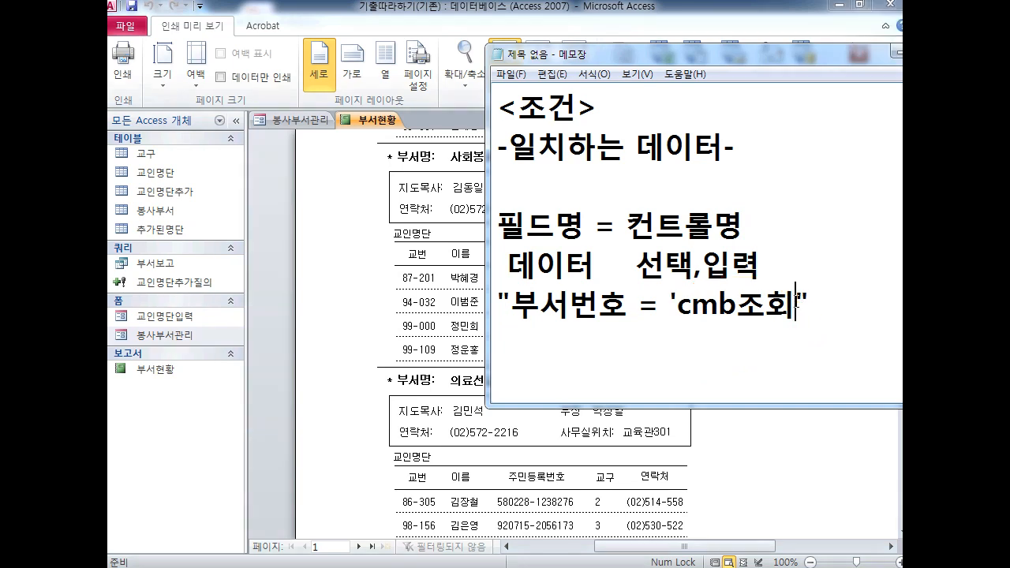
pyautogui.write("'")
pyautogui.moveTo(803, 308); pyautogui.dragTo(669, 306)
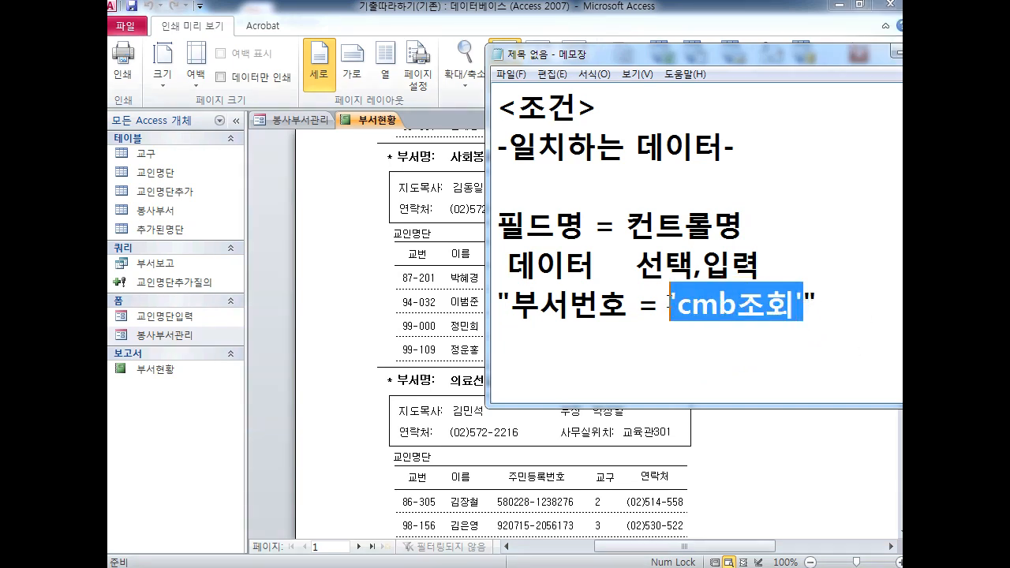
pyautogui.moveTo(586, 55); pyautogui.dragTo(510, 64)
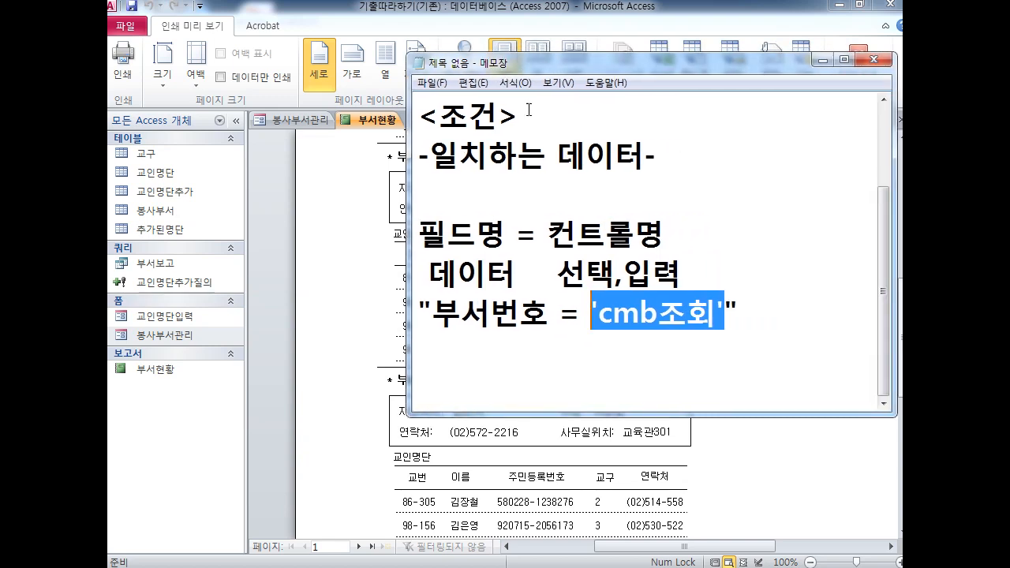
pyautogui.moveTo(598, 314); pyautogui.dragTo(715, 315)
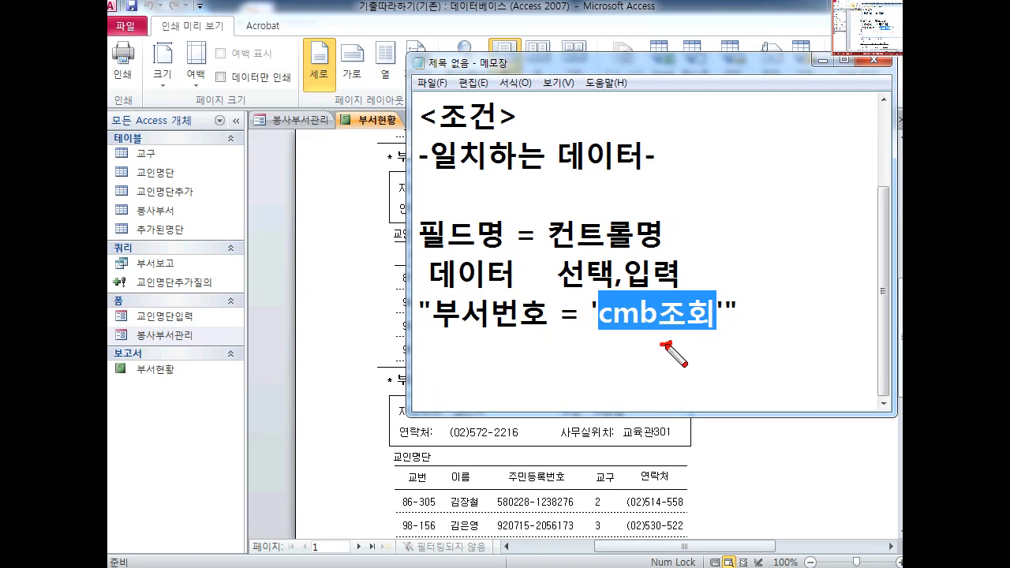
pyautogui.moveTo(669, 346)
pyautogui.mouseDown()
pyautogui.moveTo(655, 280)
pyautogui.moveTo(675, 309)
pyautogui.mouseUp()
pyautogui.moveTo(721, 212); pyautogui.dragTo(715, 275)
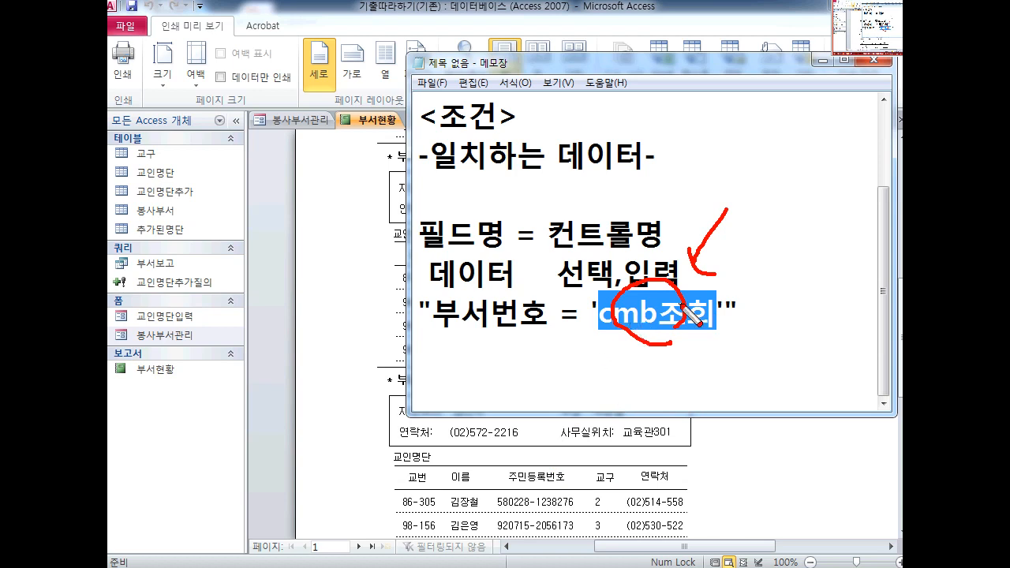
pyautogui.press('e')
pyautogui.moveTo(430, 331); pyautogui.dragTo(535, 336)
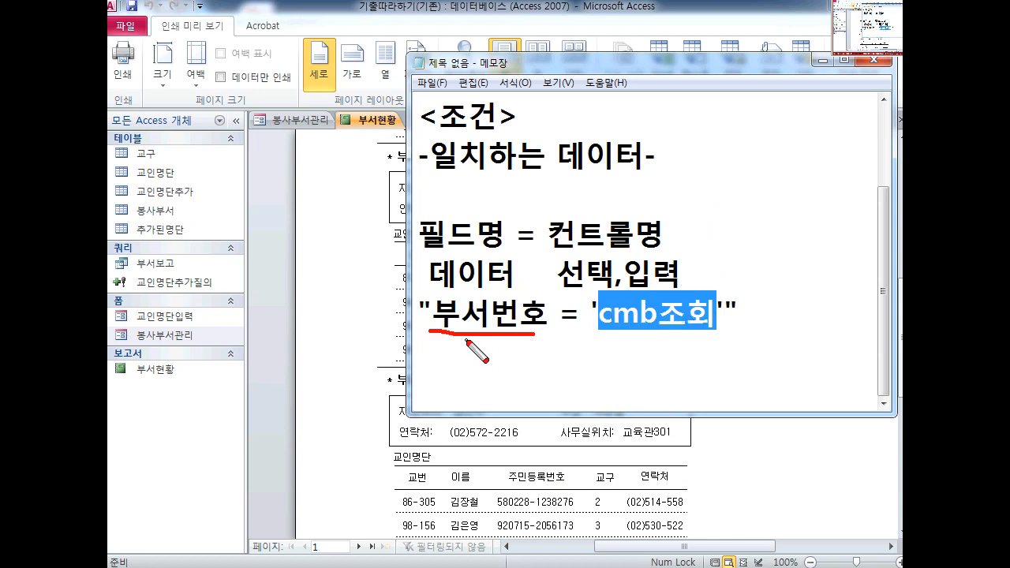
pyautogui.press('e')
# Open the 교구 table in Design View to check its fields' data types, and close it again
pyautogui.doubleClick(162, 157)
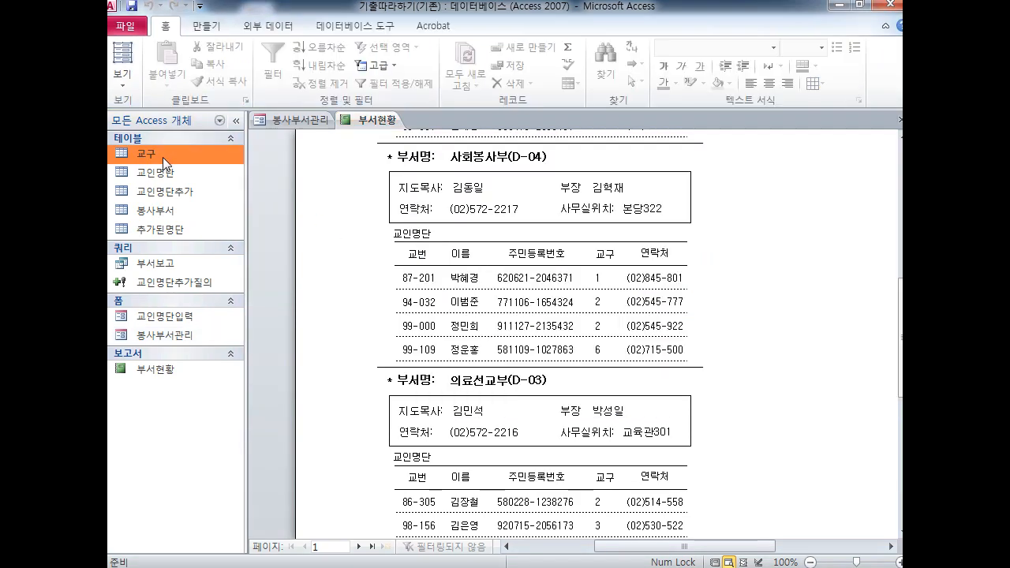
pyautogui.click(122, 57)
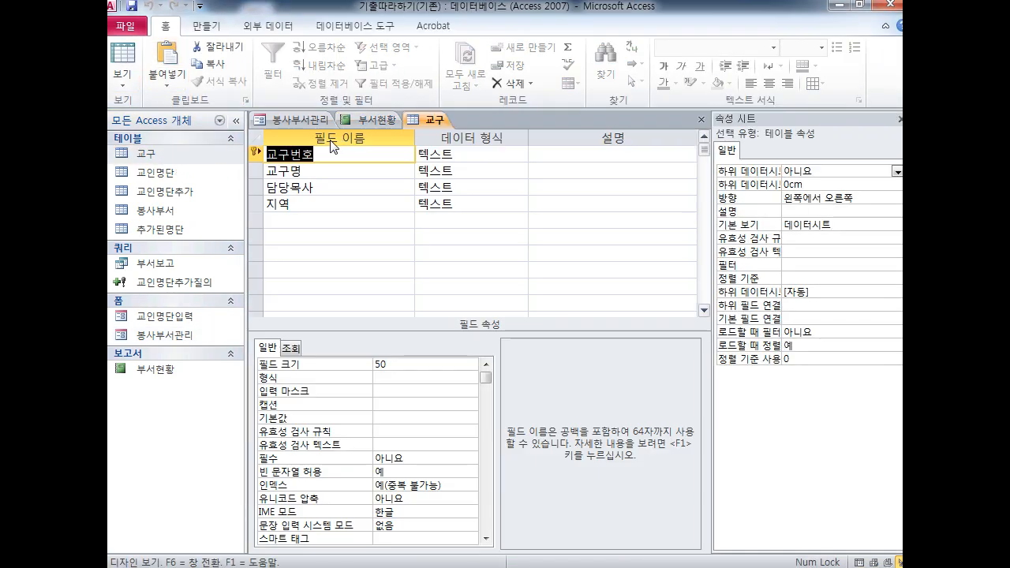
pyautogui.click(452, 169)
pyautogui.press('Down')
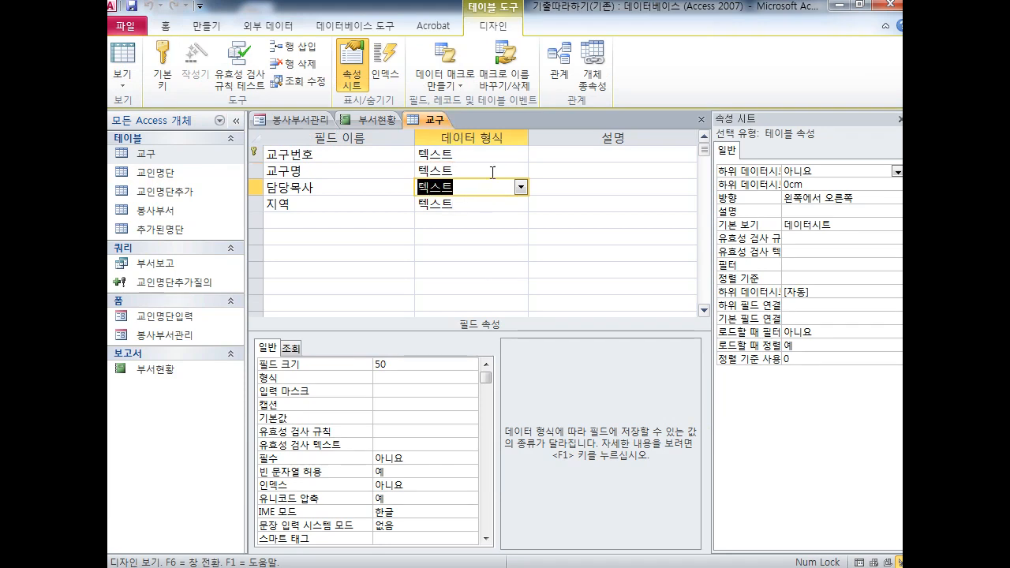
pyautogui.click(345, 156)
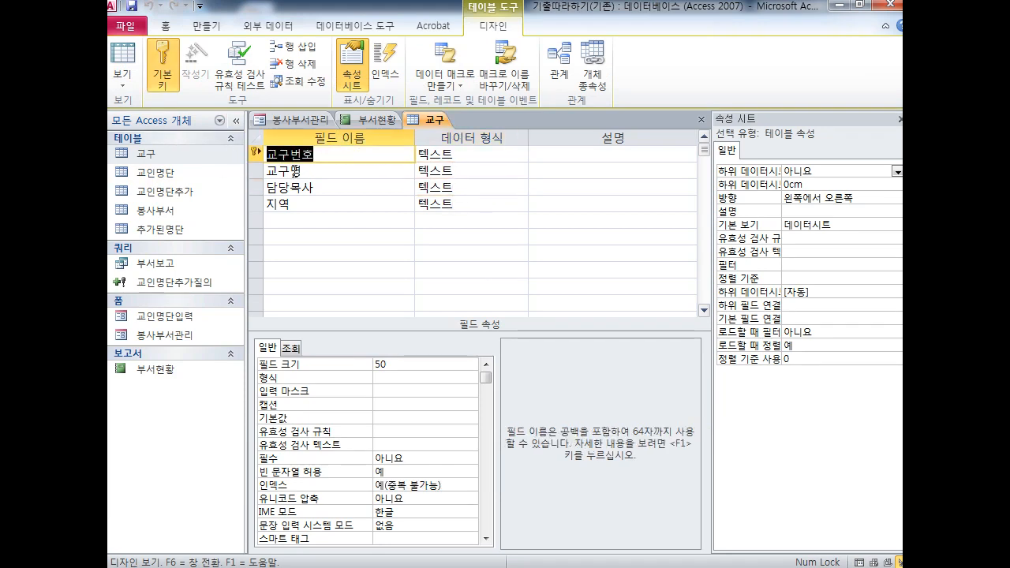
pyautogui.press('Tab')
pyautogui.press('Down')
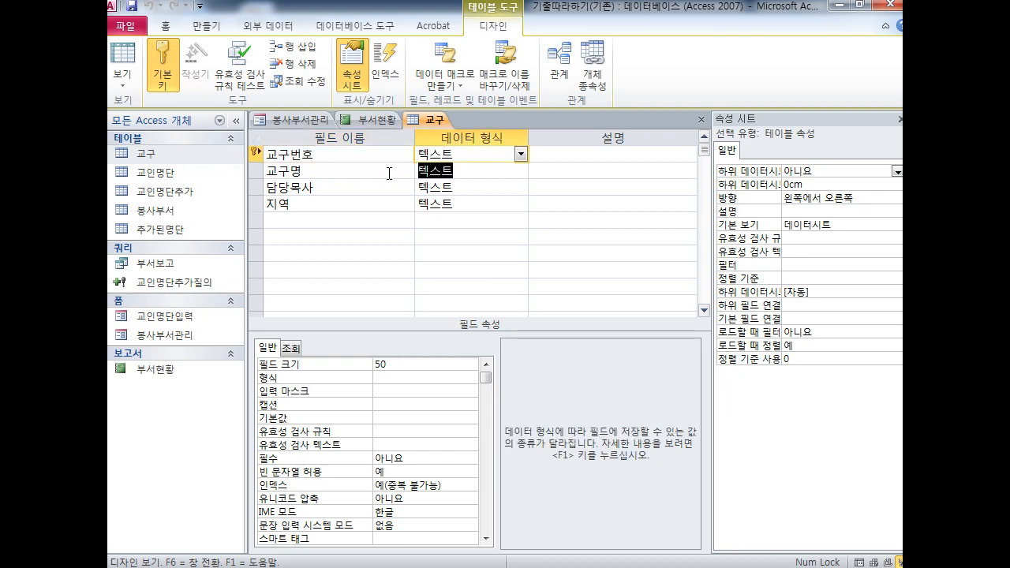
pyautogui.rightClick(432, 120)
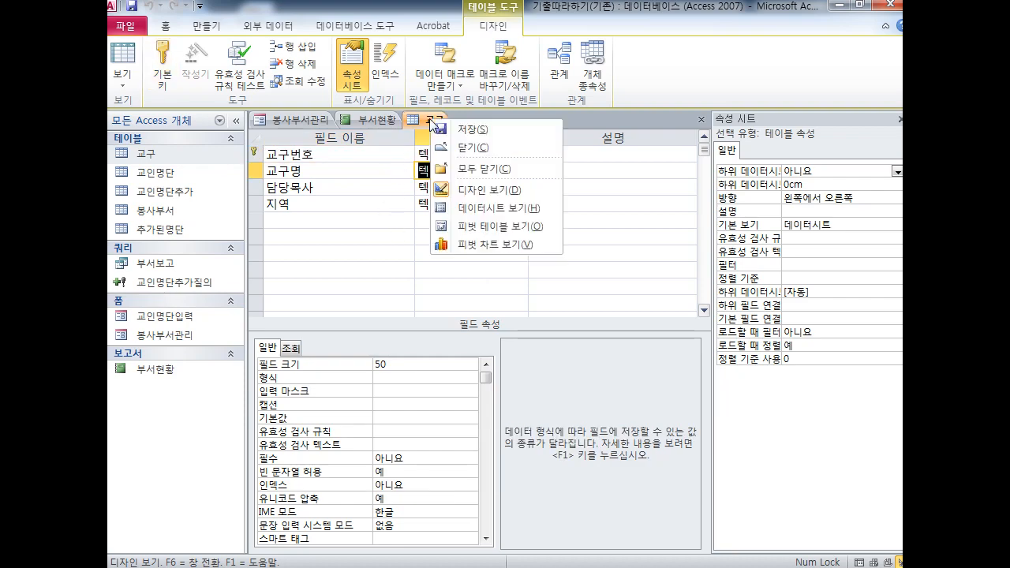
pyautogui.click(458, 138)
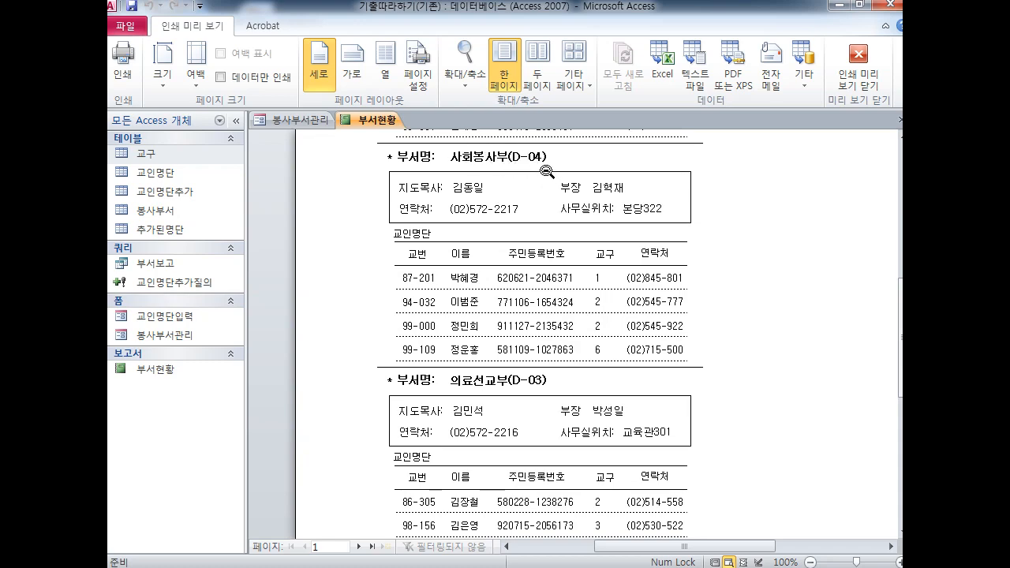
# In the 봉사부서관리 form, look up departments D-04, D-03, D-04 and D-06 with the 조회 combo box
pyautogui.click(290, 120)
pyautogui.click(417, 204)
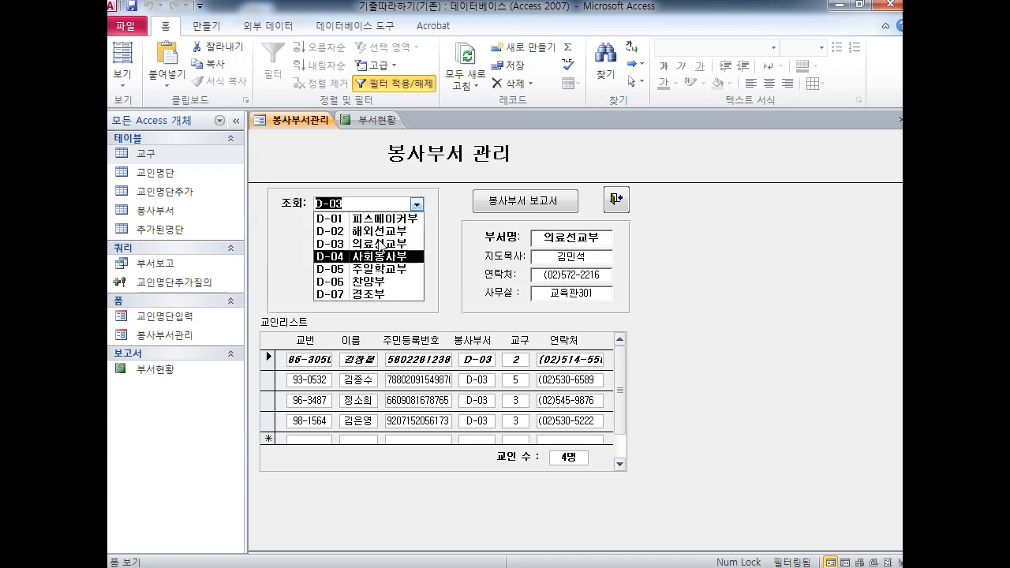
pyautogui.click(332, 256)
pyautogui.click(417, 205)
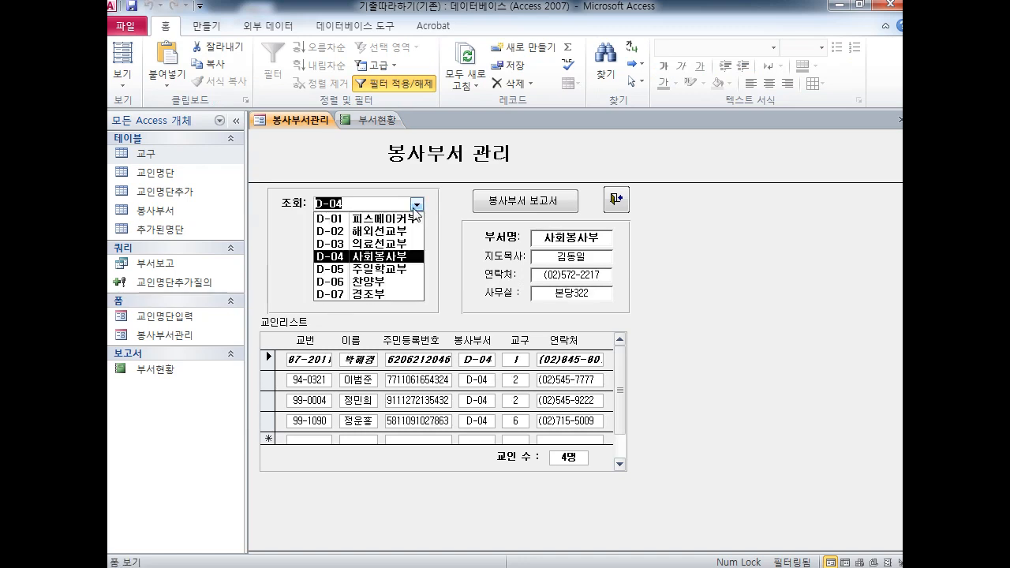
pyautogui.click(347, 245)
pyautogui.click(416, 205)
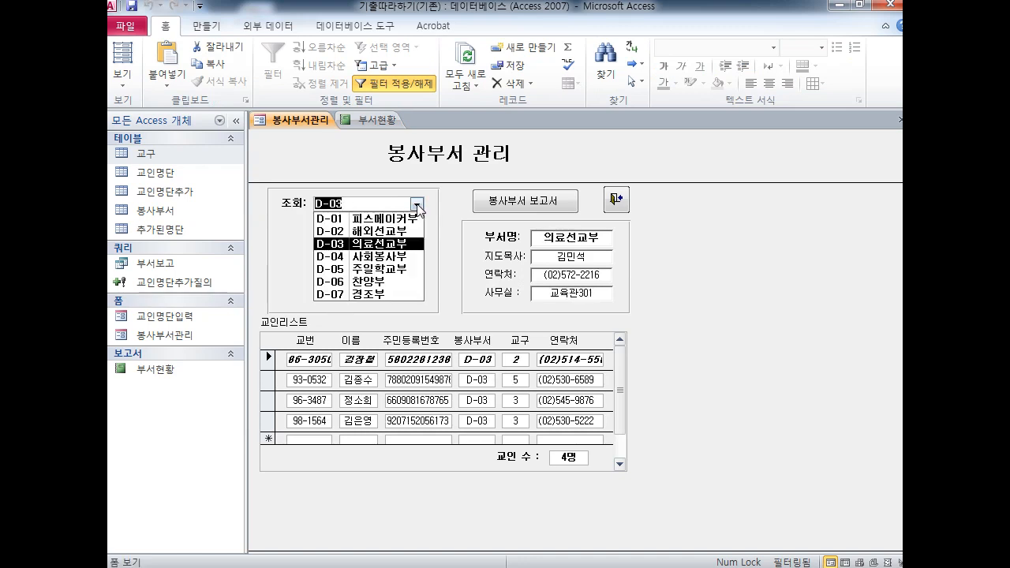
pyautogui.click(347, 257)
pyautogui.click(417, 204)
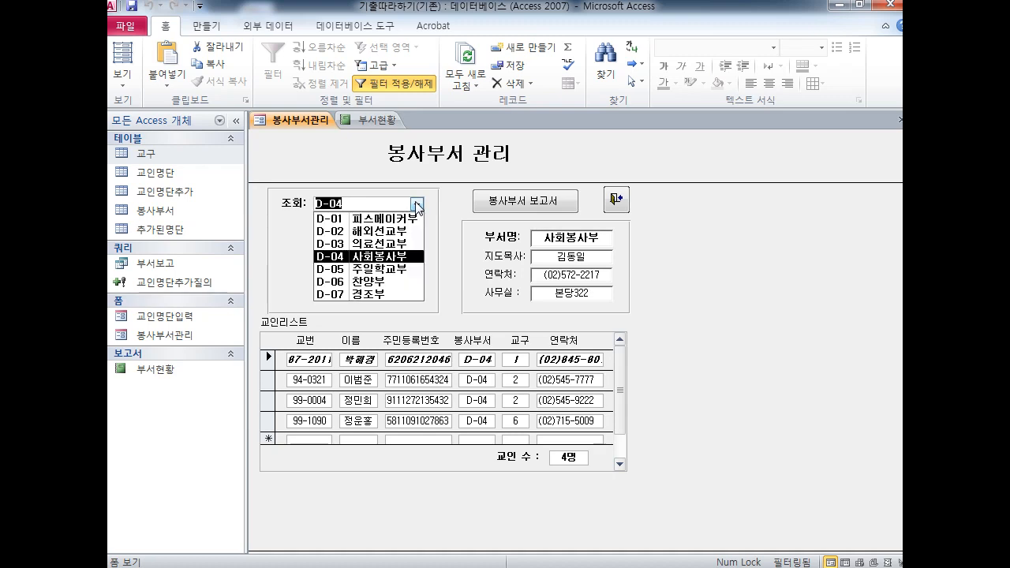
pyautogui.click(354, 282)
# Switch to Notepad and rewrite the condition with concatenation as "부서번호 = '" & cmb조회 & "'"
pyautogui.hotkey('alt', 'Tab')
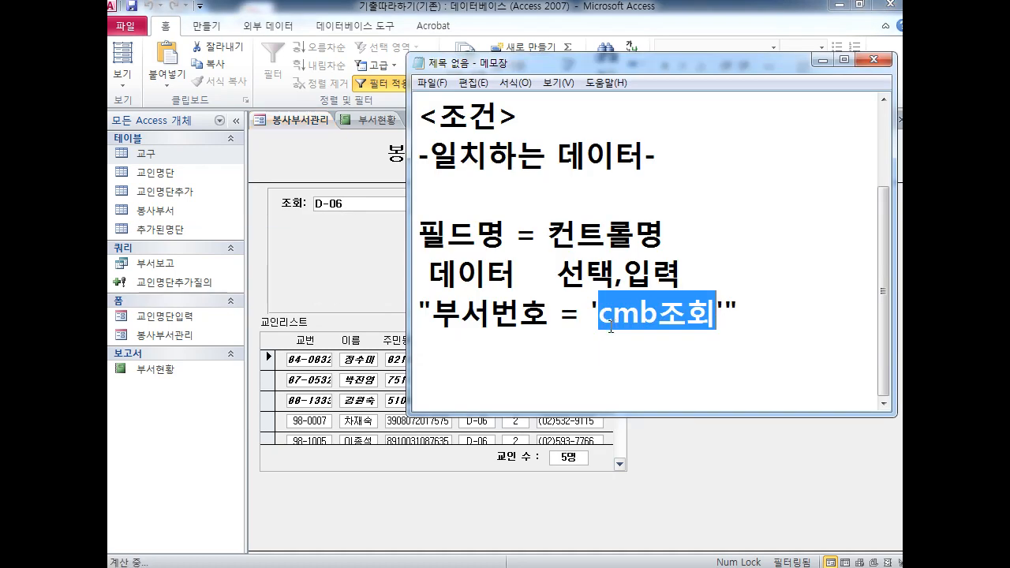
pyautogui.click(613, 315)
pyautogui.moveTo(419, 308); pyautogui.dragTo(604, 318)
pyautogui.click(603, 318)
pyautogui.write('" &')
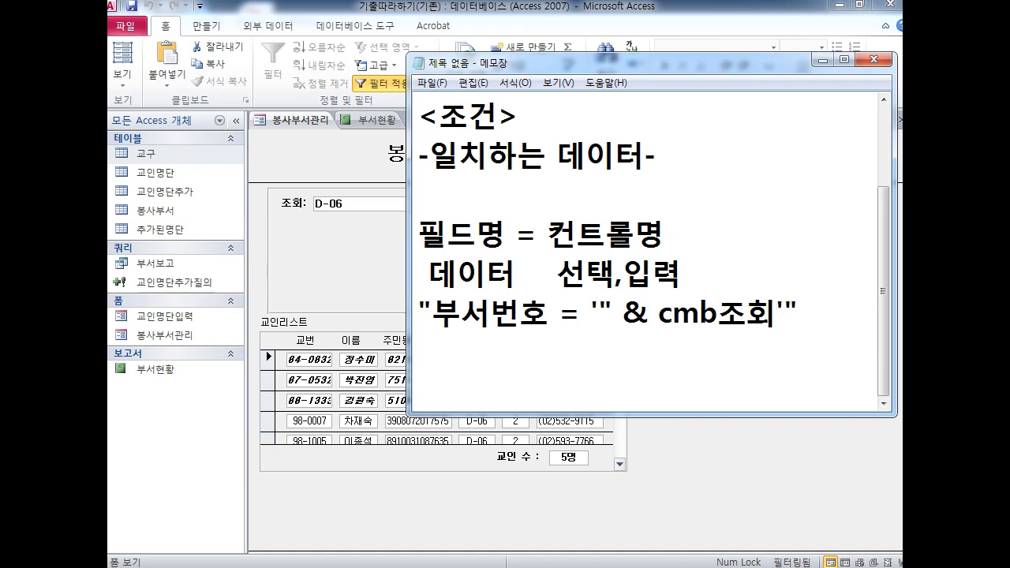
pyautogui.write('& "')
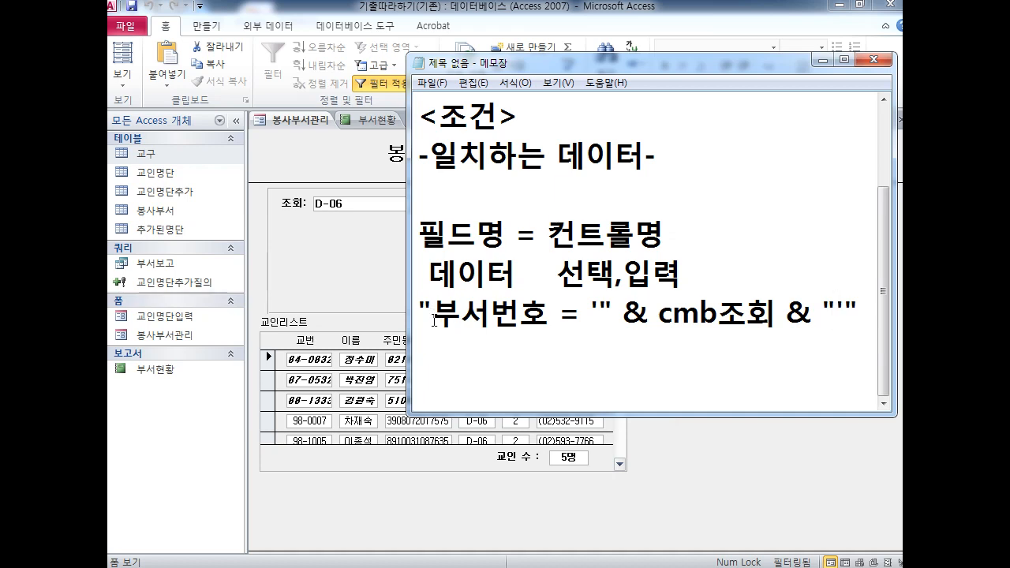
# Delete all quotation marks and ampersands from the condition, leaving 부서번호 = cmb조회
pyautogui.moveTo(424, 313); pyautogui.dragTo(434, 313)
pyautogui.press('Delete')
pyautogui.press('Right')
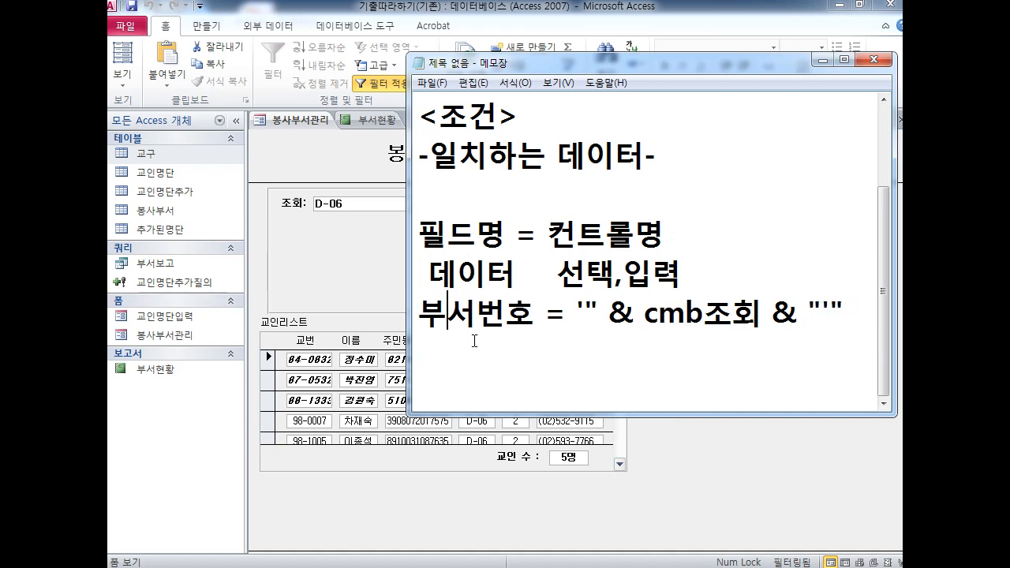
pyautogui.press('Delete')
pyautogui.press('Delete')
pyautogui.press('Delete')
pyautogui.press('Delete')
pyautogui.press('Delete')
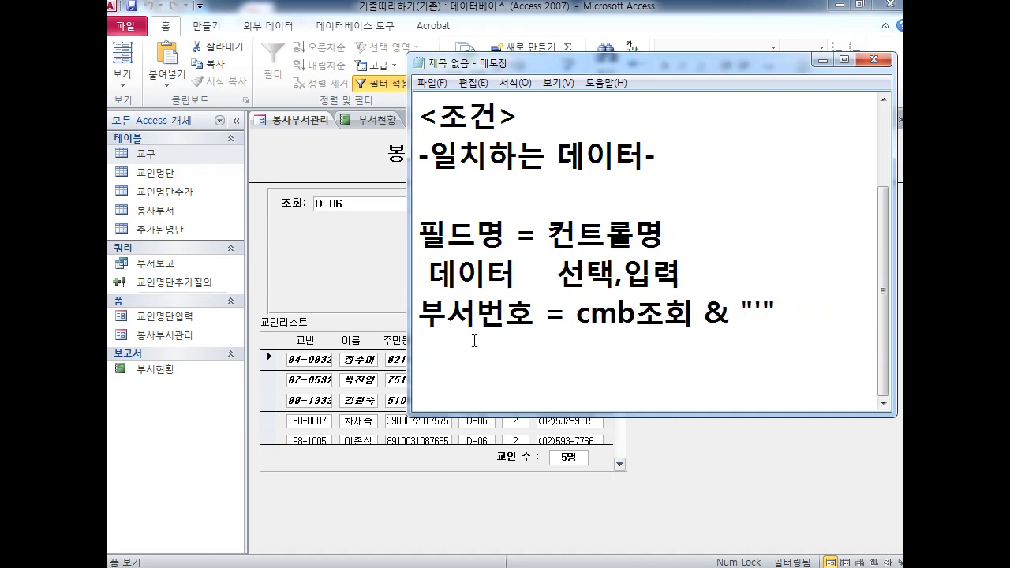
pyautogui.press('Delete')
pyautogui.press('Delete')
pyautogui.press('Delete')
pyautogui.press('Delete')
pyautogui.press('Delete')
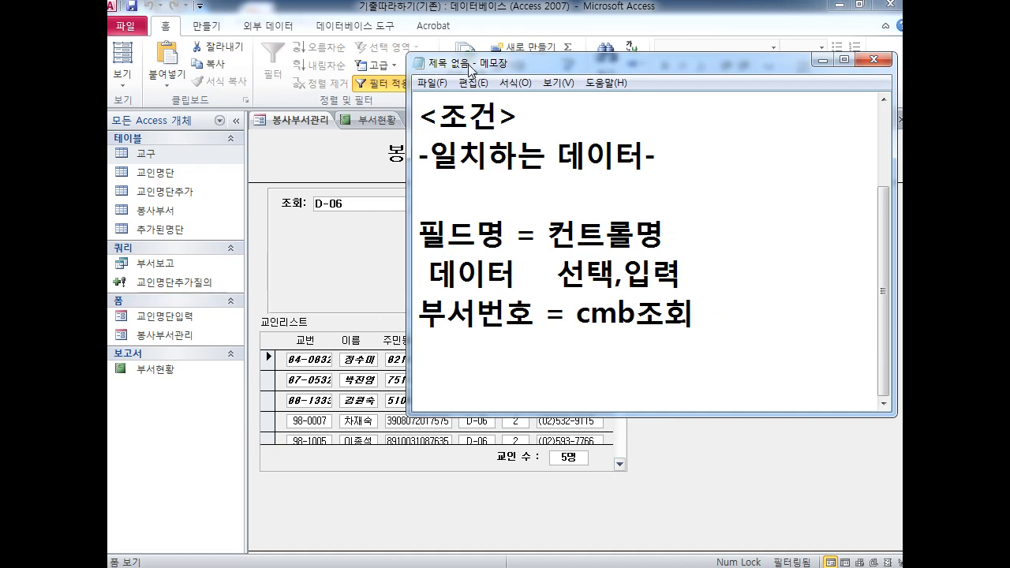
pyautogui.moveTo(472, 63); pyautogui.dragTo(605, 168)
pyautogui.moveTo(672, 431); pyautogui.dragTo(550, 427)
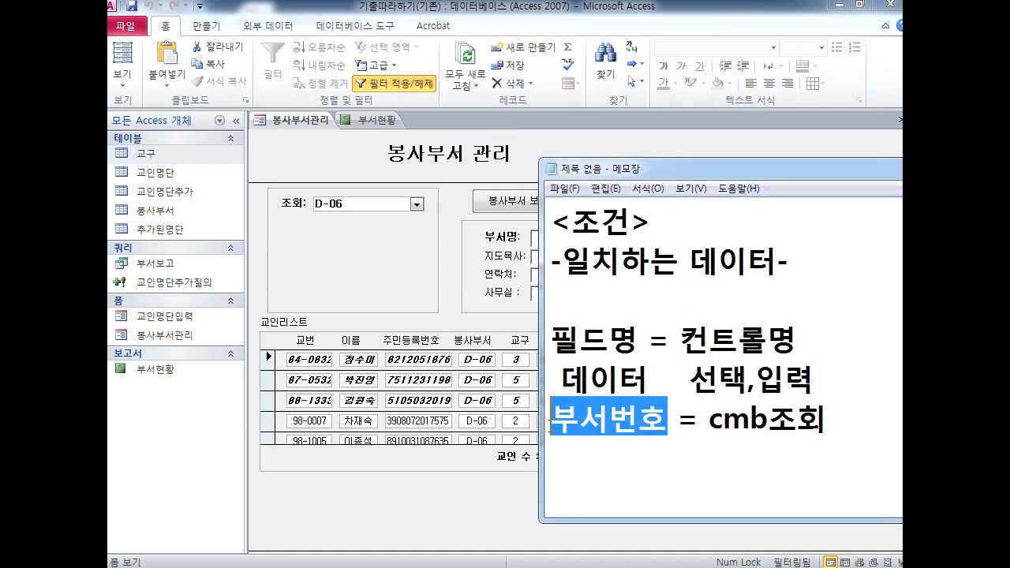
pyautogui.moveTo(604, 442)
pyautogui.mouseDown()
pyautogui.moveTo(531, 466)
pyautogui.moveTo(440, 436)
pyautogui.moveTo(407, 402)
pyautogui.moveTo(331, 374)
pyautogui.moveTo(203, 365)
pyautogui.mouseUp()
pyautogui.moveTo(213, 355); pyautogui.dragTo(213, 375)
pyautogui.moveTo(158, 392)
pyautogui.mouseDown()
pyautogui.moveTo(149, 396)
pyautogui.moveTo(177, 362)
pyautogui.moveTo(161, 389)
pyautogui.mouseUp()
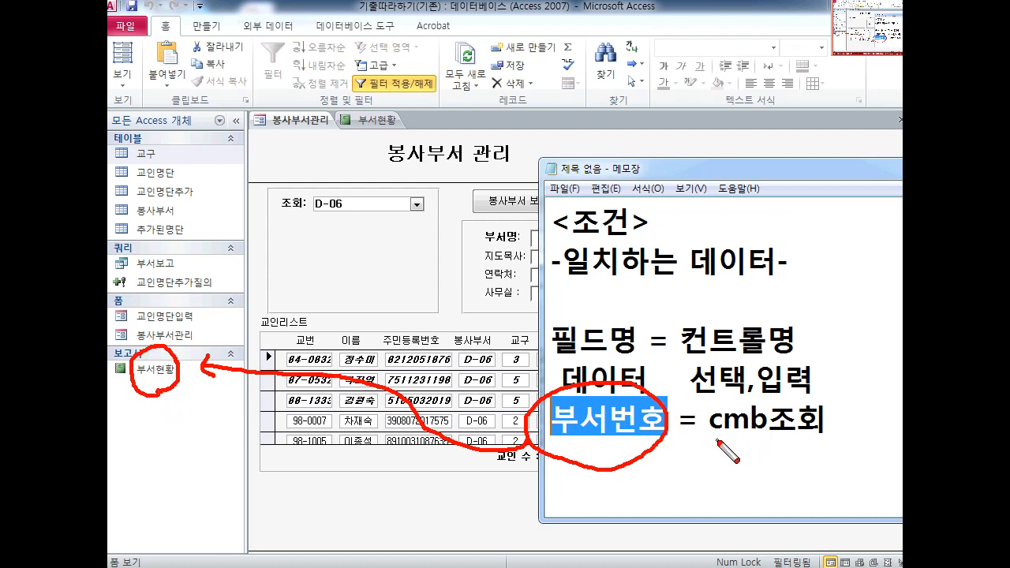
pyautogui.moveTo(717, 439)
pyautogui.mouseDown()
pyautogui.moveTo(819, 442)
pyautogui.moveTo(860, 408)
pyautogui.moveTo(733, 87)
pyautogui.moveTo(377, 73)
pyautogui.moveTo(298, 140)
pyautogui.moveTo(325, 148)
pyautogui.mouseUp()
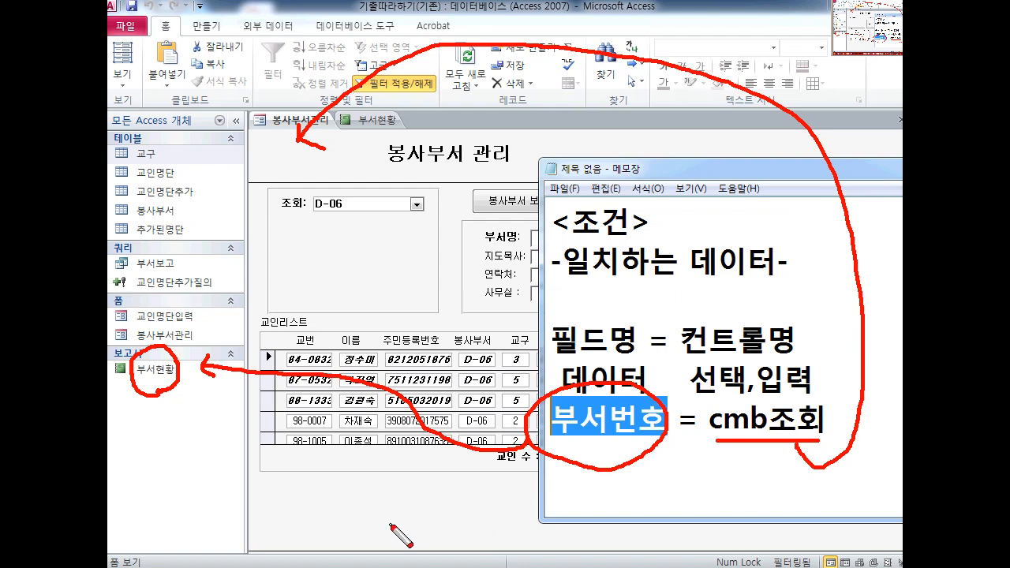
pyautogui.click(193, 316)
pyautogui.click(193, 334)
pyautogui.moveTo(779, 465)
pyautogui.mouseDown()
pyautogui.moveTo(741, 461)
pyautogui.moveTo(789, 386)
pyautogui.moveTo(750, 464)
pyautogui.moveTo(830, 412)
pyautogui.moveTo(818, 440)
pyautogui.mouseUp()
pyautogui.press('Escape')
pyautogui.moveTo(691, 169); pyautogui.dragTo(508, 142)
pyautogui.click(749, 459)
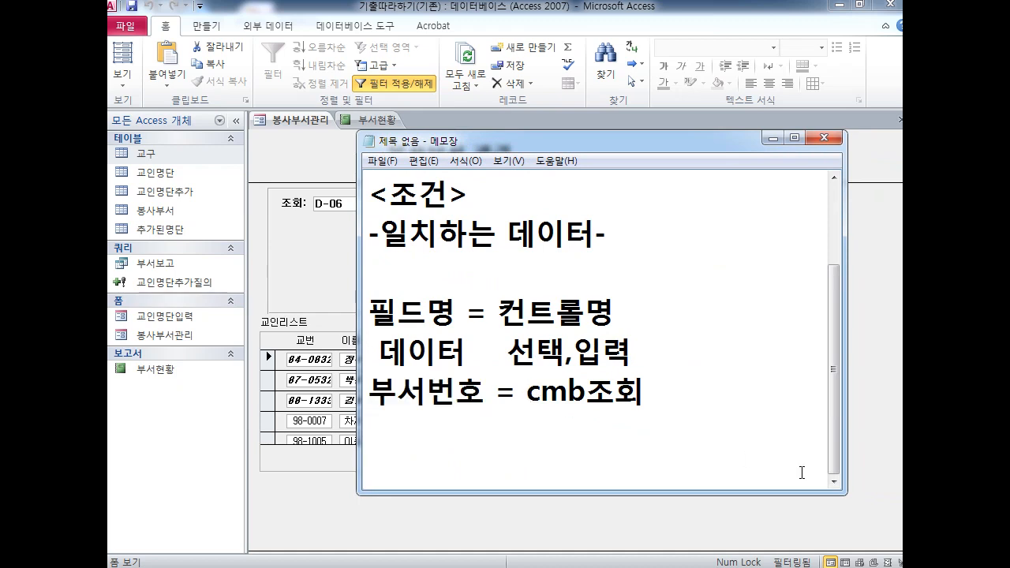
# Switch to the File Explorer window and display the full path of the 기출따라하기 folder
pyautogui.hotkey('alt', 'Tab')
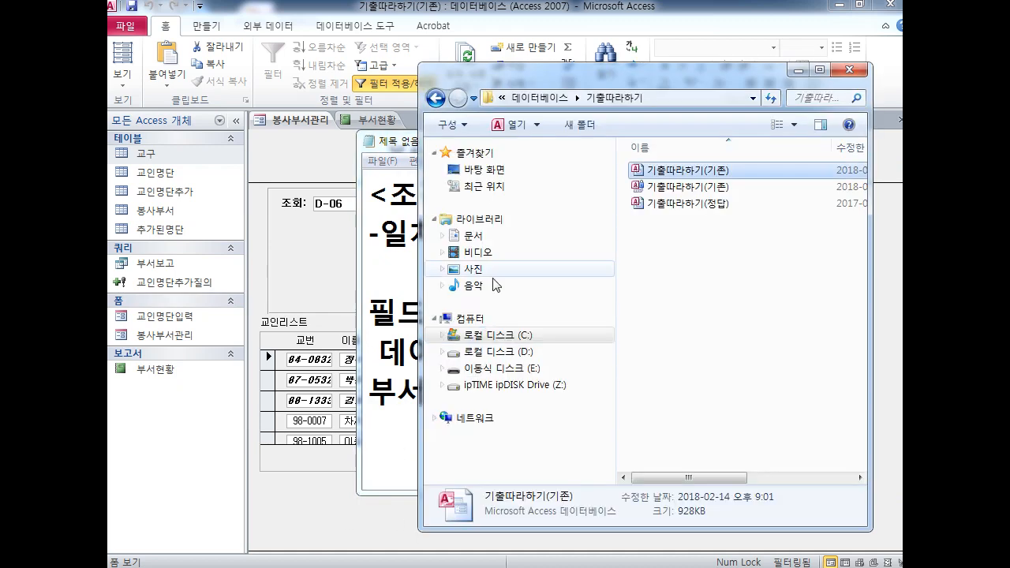
pyautogui.moveTo(546, 79); pyautogui.dragTo(454, 116)
pyautogui.click(629, 137)
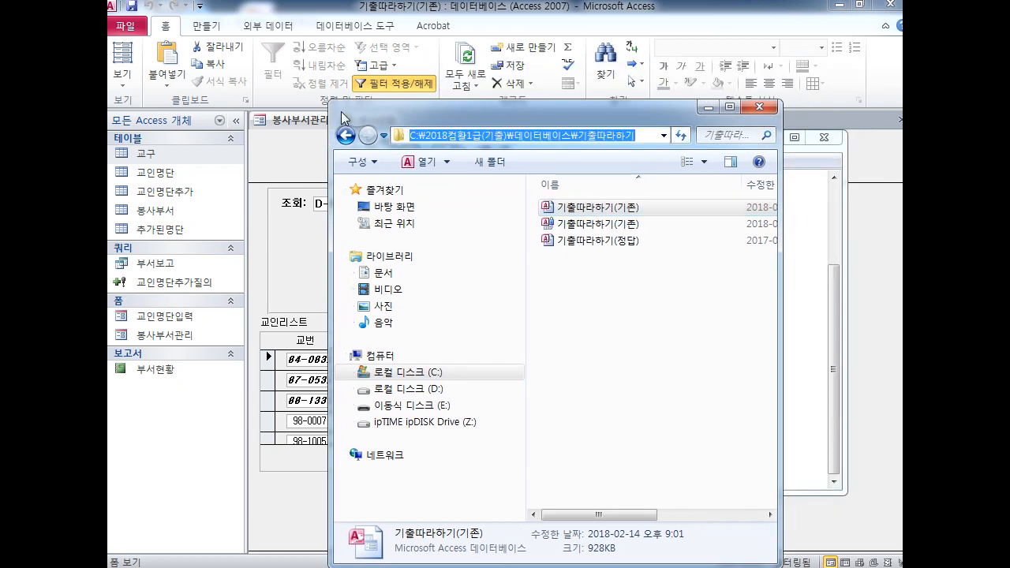
pyautogui.moveTo(329, 101); pyautogui.dragTo(146, 116)
pyautogui.click(465, 149)
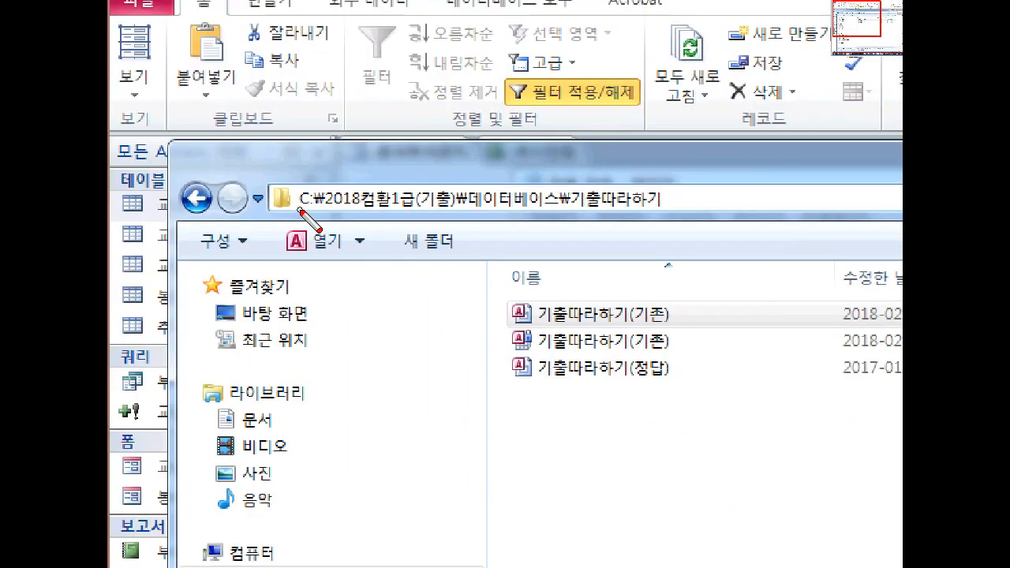
# Mark each level and separator of the path C:\2018컴활1급(기출)\데이터베이스\기출따라하기 in red, and minimize the folder window
pyautogui.moveTo(300, 210)
pyautogui.mouseDown()
pyautogui.moveTo(317, 210)
pyautogui.moveTo(327, 169)
pyautogui.mouseUp()
pyautogui.moveTo(330, 211); pyautogui.dragTo(451, 211)
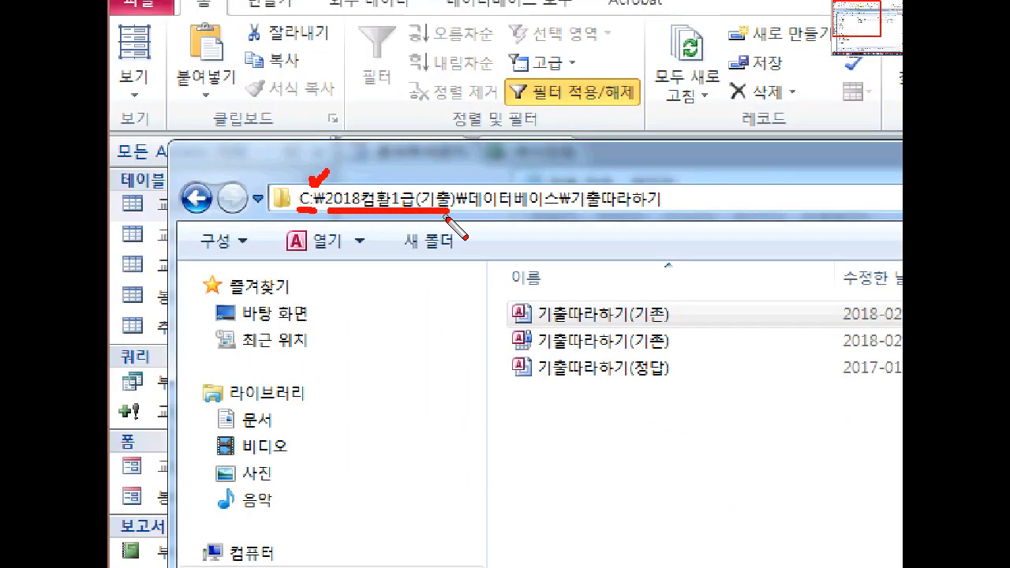
pyautogui.moveTo(449, 175)
pyautogui.mouseDown()
pyautogui.moveTo(458, 188)
pyautogui.moveTo(471, 167)
pyautogui.mouseUp()
pyautogui.moveTo(464, 213); pyautogui.dragTo(557, 213)
pyautogui.moveTo(555, 174); pyautogui.dragTo(586, 164)
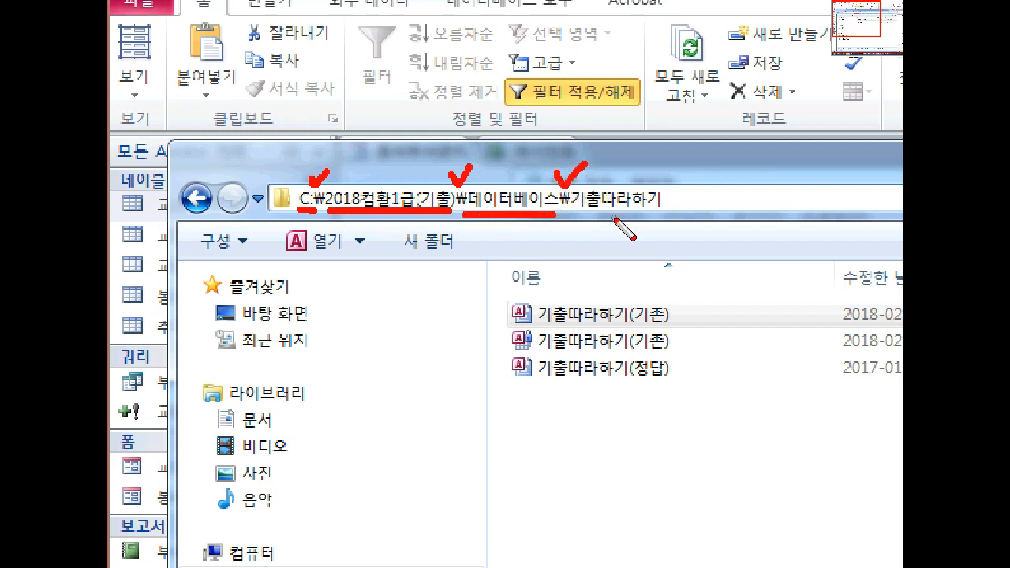
pyautogui.moveTo(584, 219); pyautogui.dragTo(672, 218)
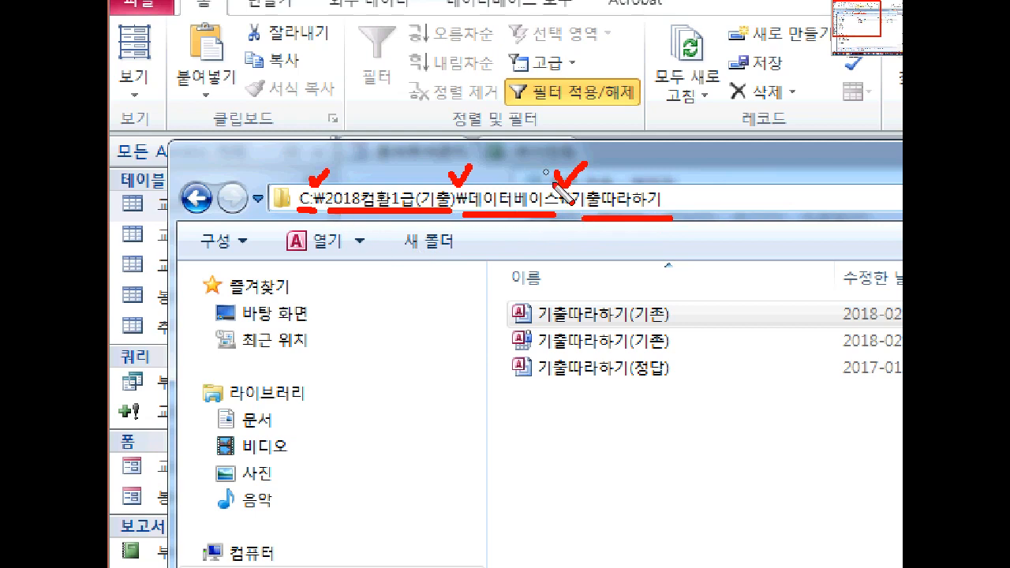
pyautogui.press('Escape')
pyautogui.click(706, 120)
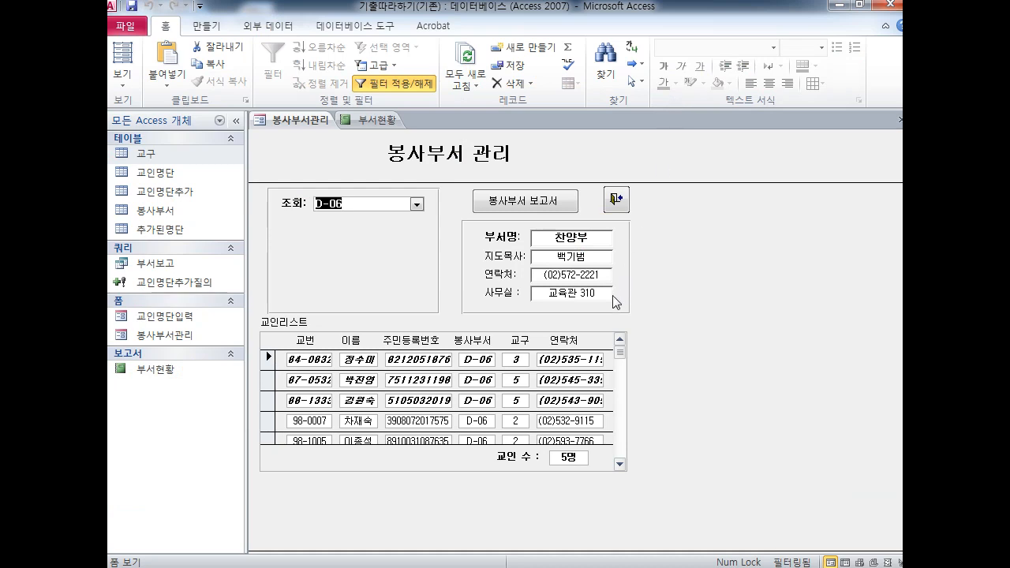
# Return to the Notepad notes and insert forms! directly before cmb조회 in the condition
pyautogui.click(584, 513)
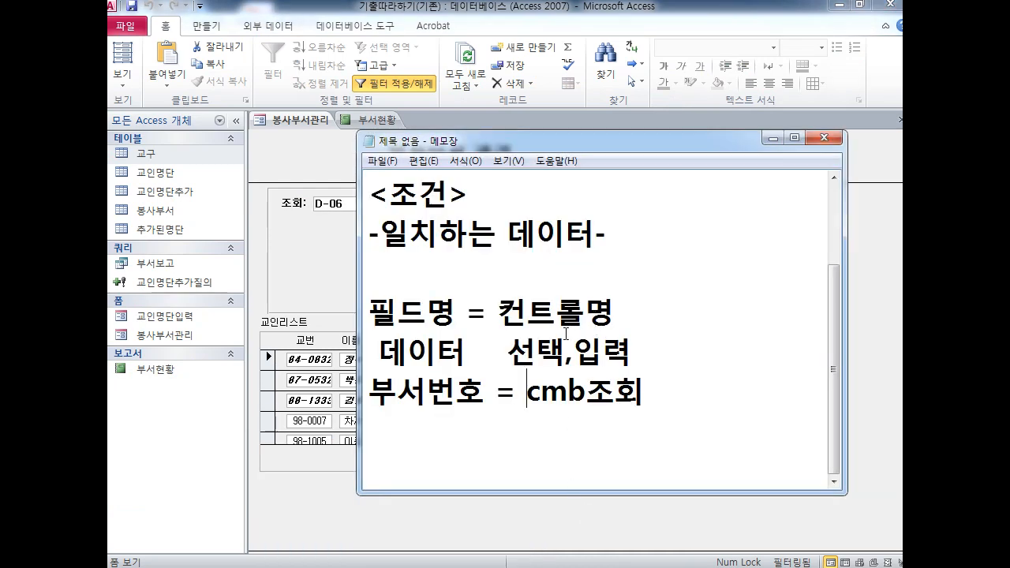
pyautogui.moveTo(527, 391); pyautogui.dragTo(664, 391)
pyautogui.doubleClick(667, 400)
pyautogui.moveTo(528, 140); pyautogui.dragTo(622, 140)
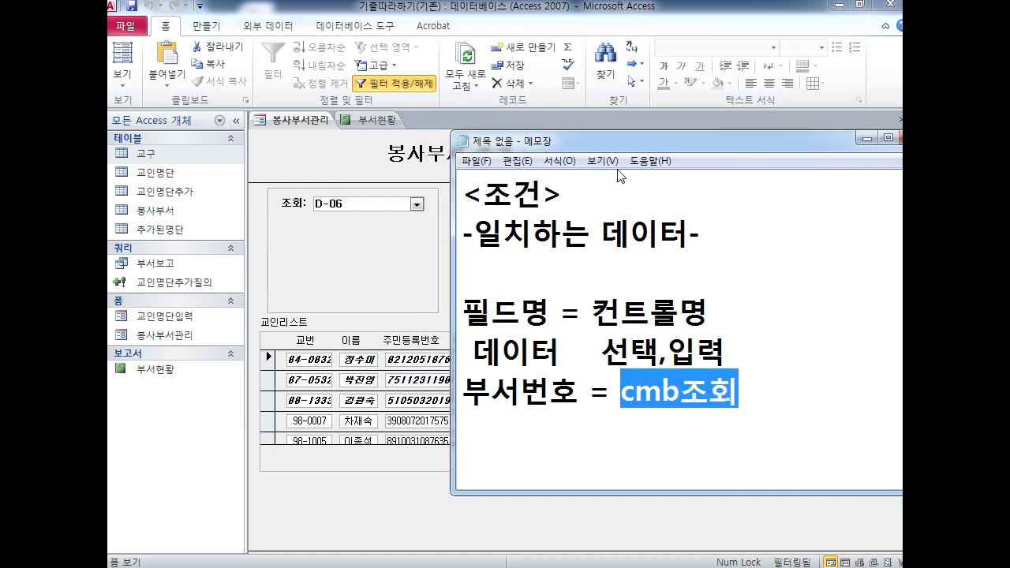
pyautogui.click(615, 390)
pyautogui.write('form')
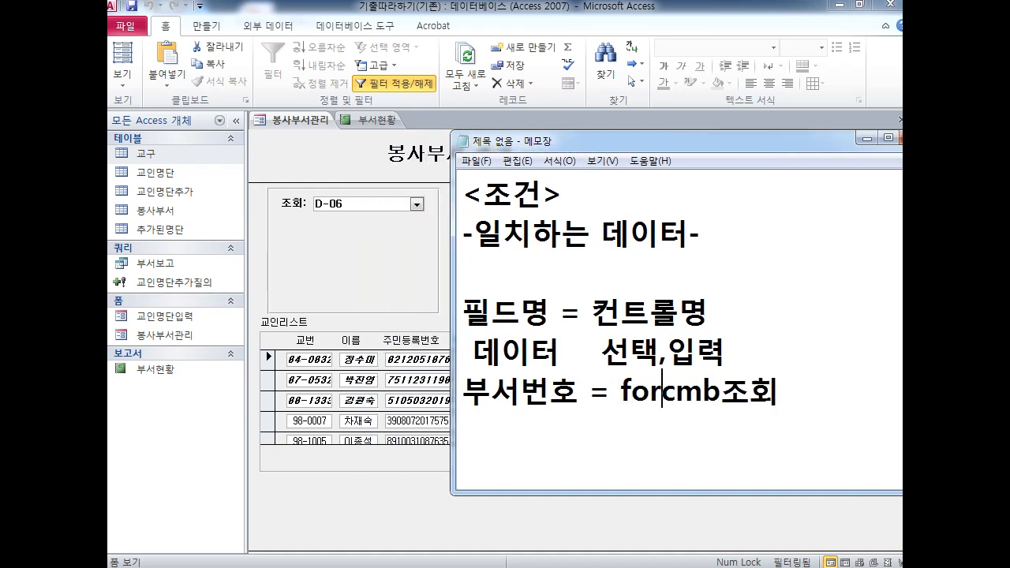
pyautogui.write('s')
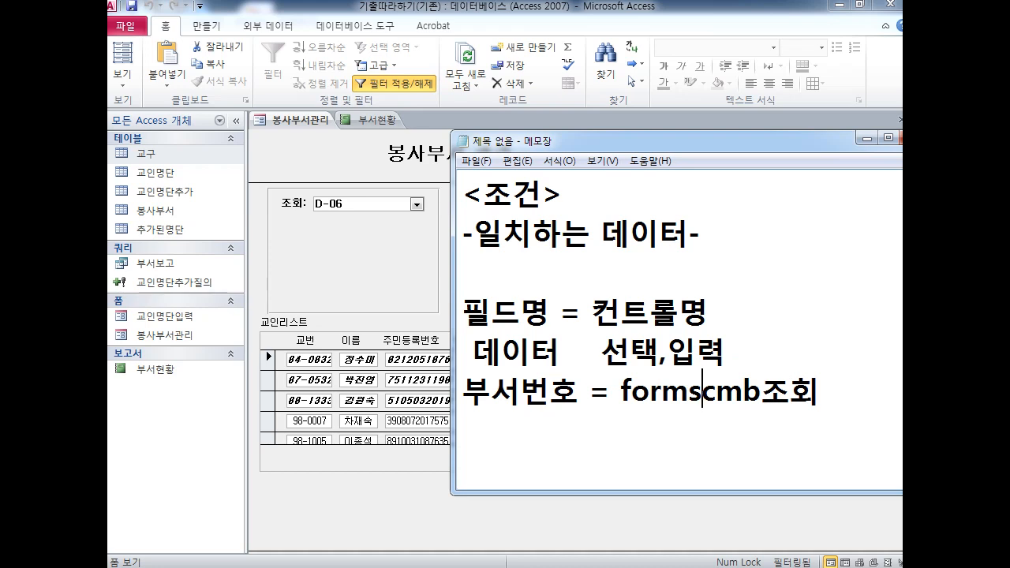
pyautogui.write('!')
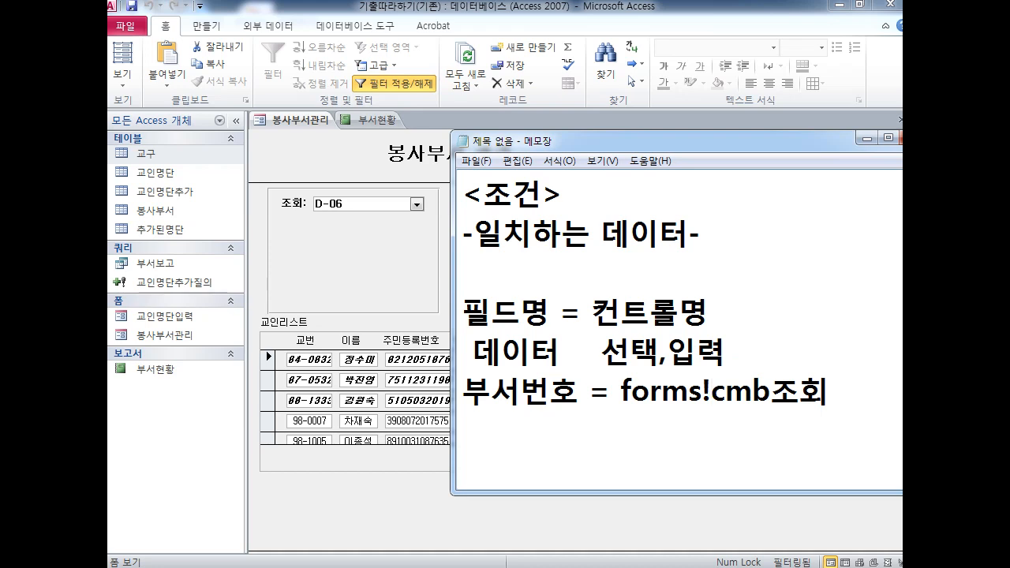
# Insert the form name 봉사부서관리! between forms! and cmb조회, widening the Notepad window to keep the condition on one line
pyautogui.moveTo(676, 143); pyautogui.dragTo(483, 159)
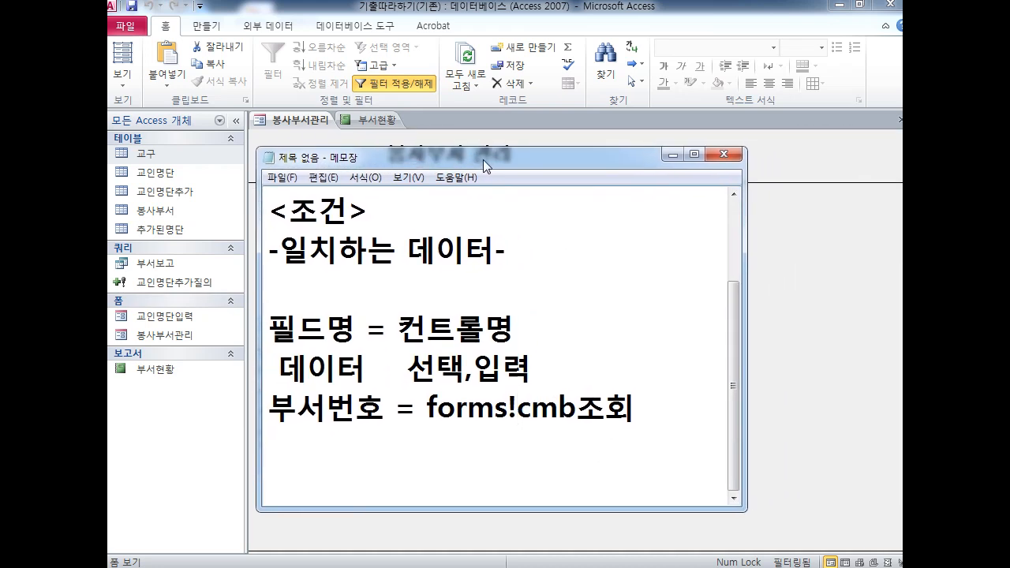
pyautogui.write('봉사부서과')
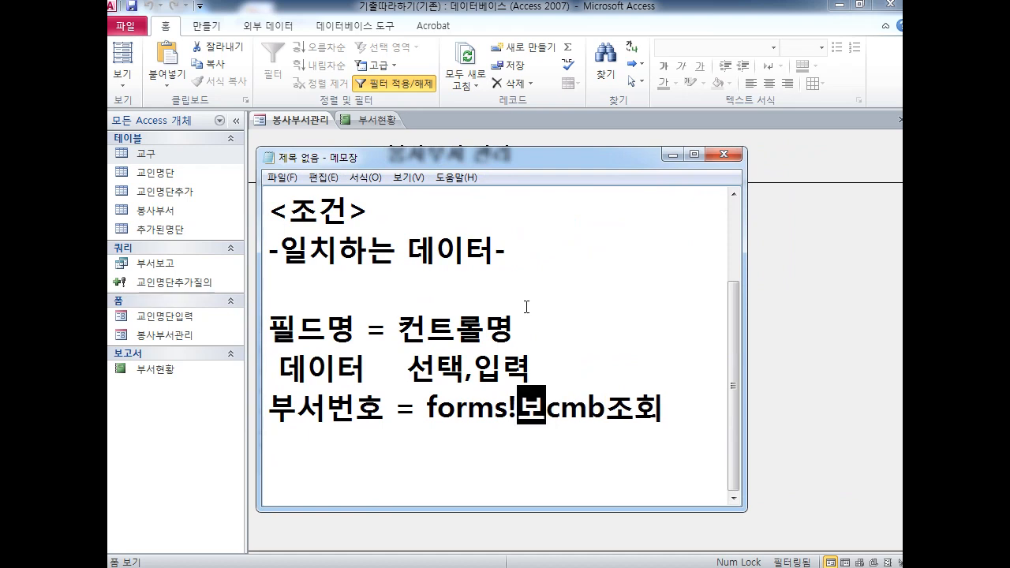
pyautogui.write('ㄴ리')
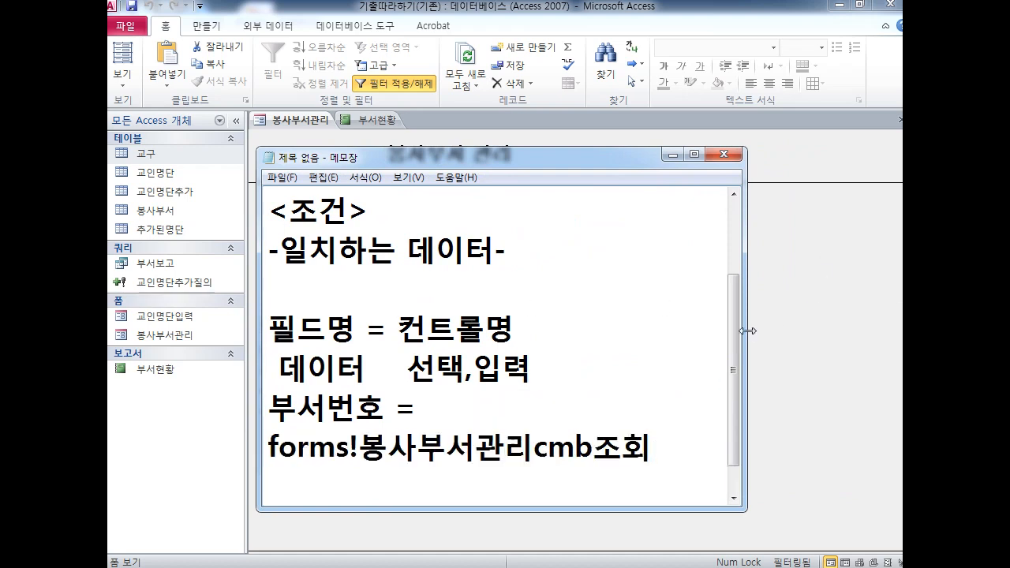
pyautogui.moveTo(746, 331); pyautogui.dragTo(884, 339)
pyautogui.write('!')
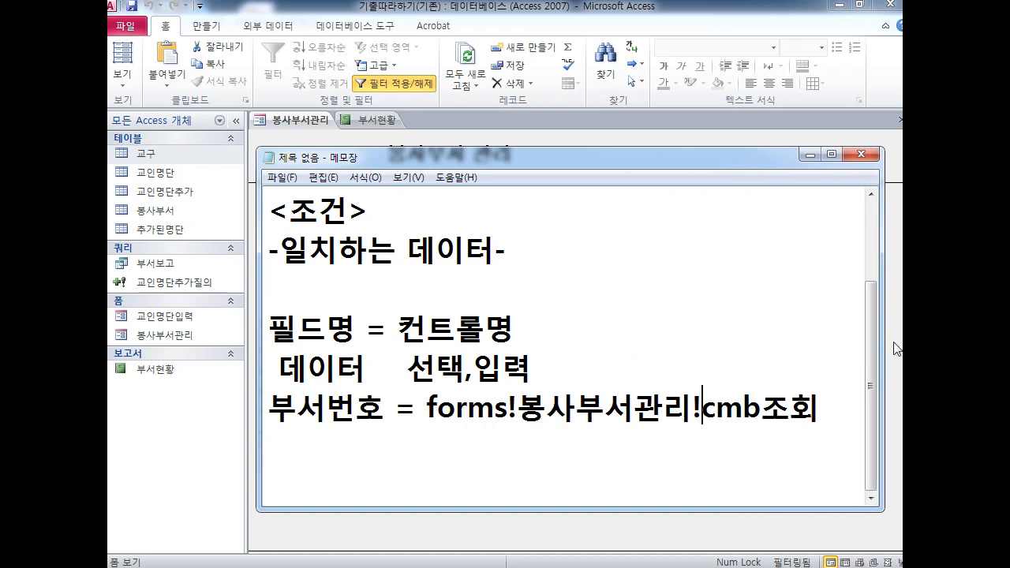
# Highlight the full reference forms!봉사부서관리!cmb조회 and its control name part cmb조회 in the notes
pyautogui.moveTo(820, 409); pyautogui.dragTo(706, 408)
pyautogui.moveTo(818, 408)
pyautogui.mouseDown()
pyautogui.moveTo(425, 407)
pyautogui.moveTo(836, 406)
pyautogui.mouseUp()
pyautogui.click(431, 434)
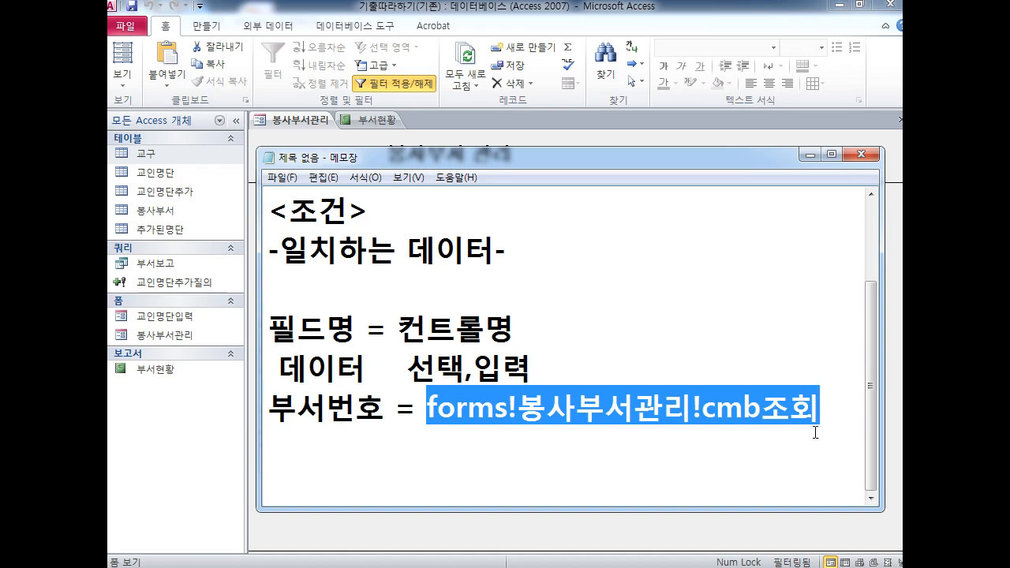
pyautogui.click(841, 404)
pyautogui.moveTo(841, 404); pyautogui.dragTo(701, 408)
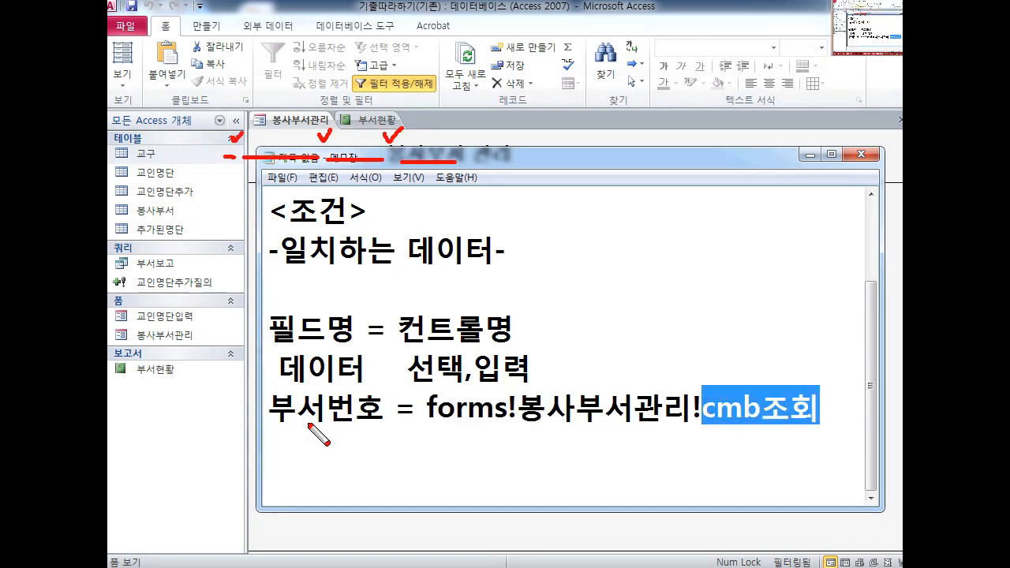
# Mark in red how the form reference is compared with the 부서번호 field through the equals sign, and clear the marks
pyautogui.moveTo(311, 399); pyautogui.dragTo(339, 426)
pyautogui.moveTo(490, 429)
pyautogui.mouseDown()
pyautogui.moveTo(430, 430)
pyautogui.moveTo(826, 430)
pyautogui.mouseUp()
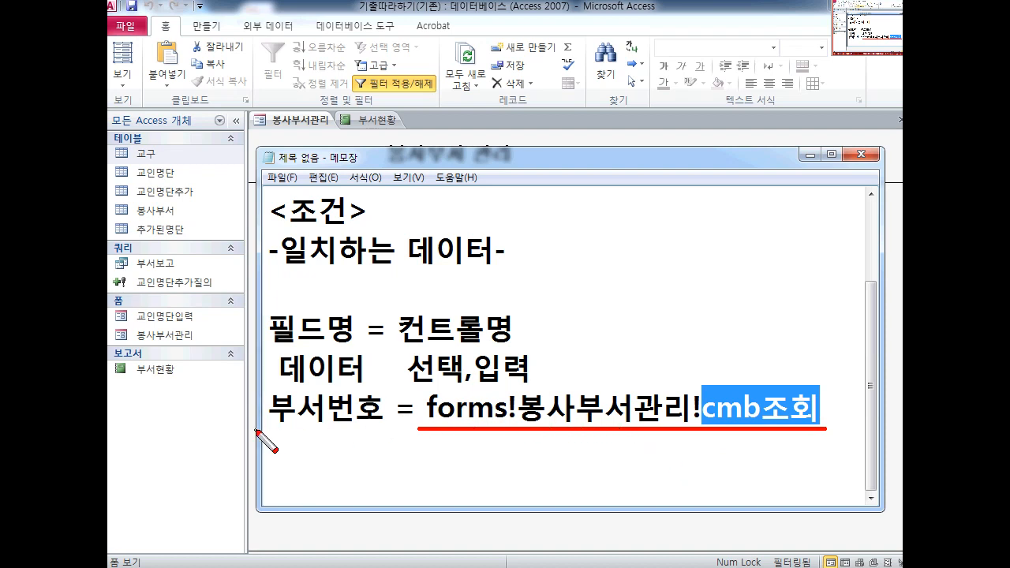
pyautogui.moveTo(348, 442)
pyautogui.mouseDown()
pyautogui.moveTo(325, 448)
pyautogui.moveTo(341, 376)
pyautogui.moveTo(349, 440)
pyautogui.mouseUp()
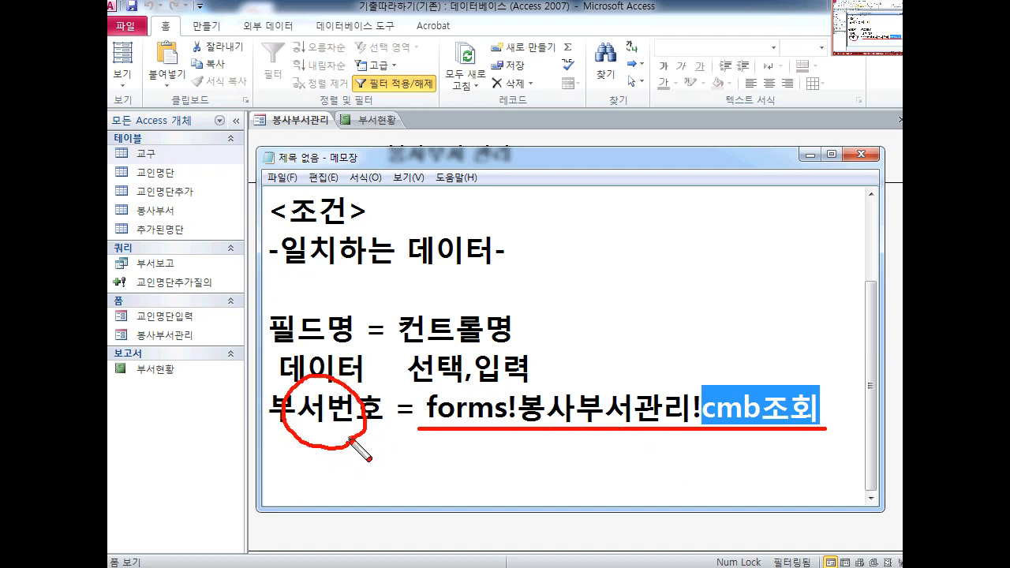
pyautogui.moveTo(691, 255)
pyautogui.mouseDown()
pyautogui.moveTo(735, 365)
pyautogui.moveTo(517, 300)
pyautogui.moveTo(355, 366)
pyautogui.moveTo(372, 377)
pyautogui.mouseUp()
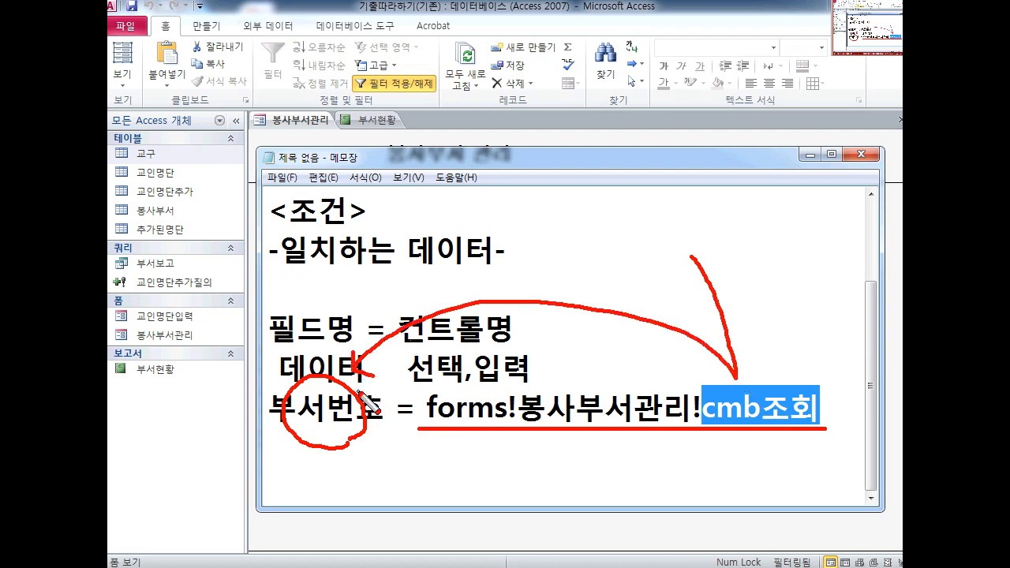
pyautogui.moveTo(411, 430)
pyautogui.mouseDown()
pyautogui.moveTo(398, 401)
pyautogui.moveTo(388, 422)
pyautogui.moveTo(426, 422)
pyautogui.moveTo(407, 394)
pyautogui.mouseUp()
pyautogui.press('e')
pyautogui.moveTo(413, 429)
pyautogui.mouseDown()
pyautogui.moveTo(410, 391)
pyautogui.moveTo(417, 421)
pyautogui.mouseUp()
pyautogui.moveTo(274, 429); pyautogui.dragTo(363, 435)
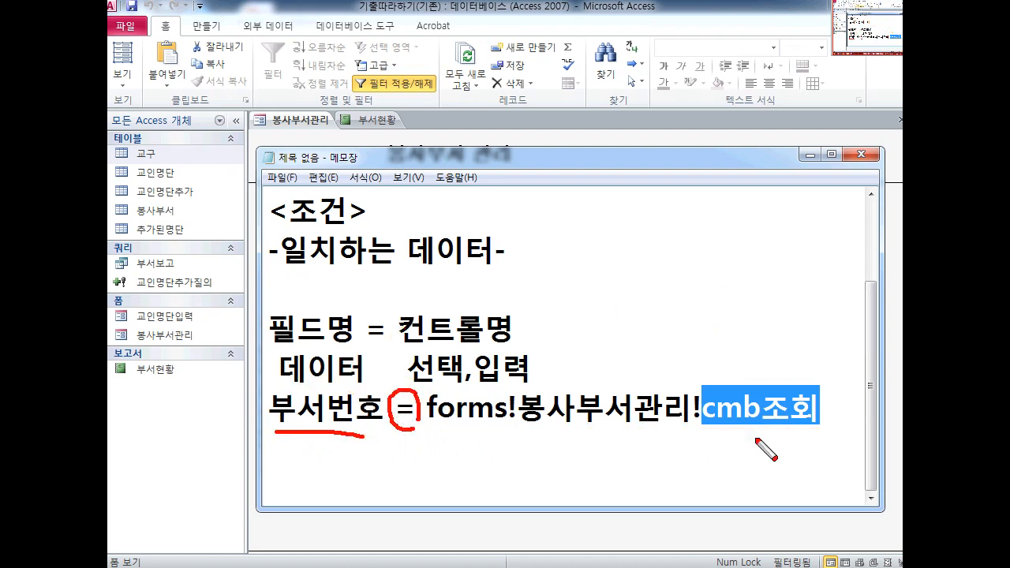
pyautogui.moveTo(720, 430); pyautogui.dragTo(818, 431)
pyautogui.press('Escape')
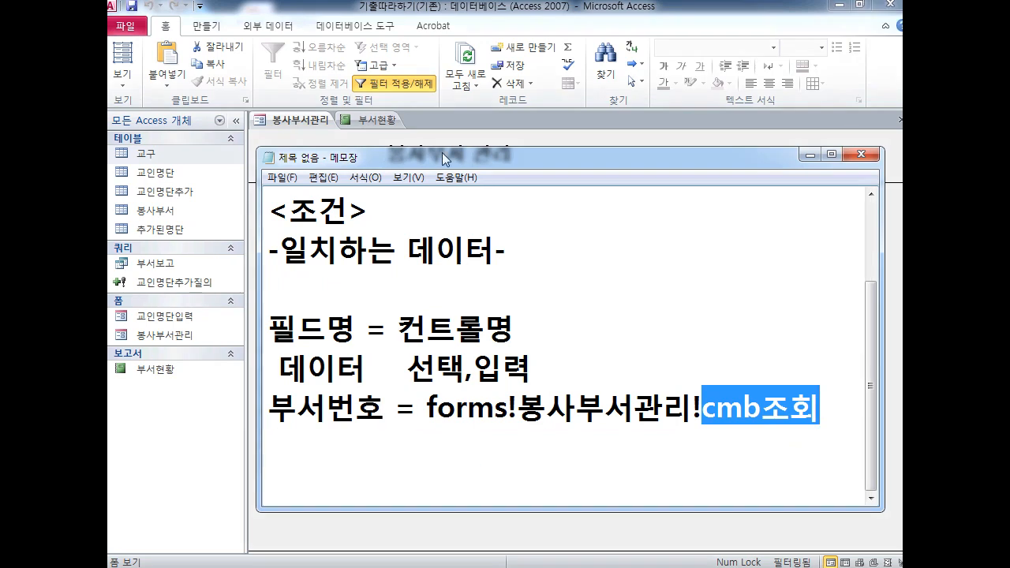
# Switch to Access, open the 봉사부서관리 form in Design View and select the 봉사부서 보고서 button
pyautogui.click(409, 12)
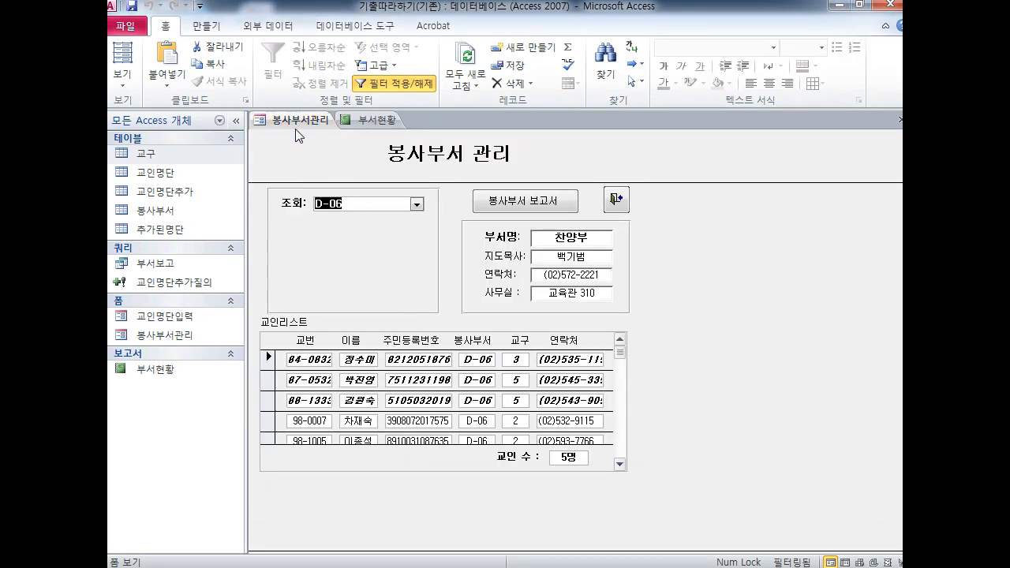
pyautogui.rightClick(304, 148)
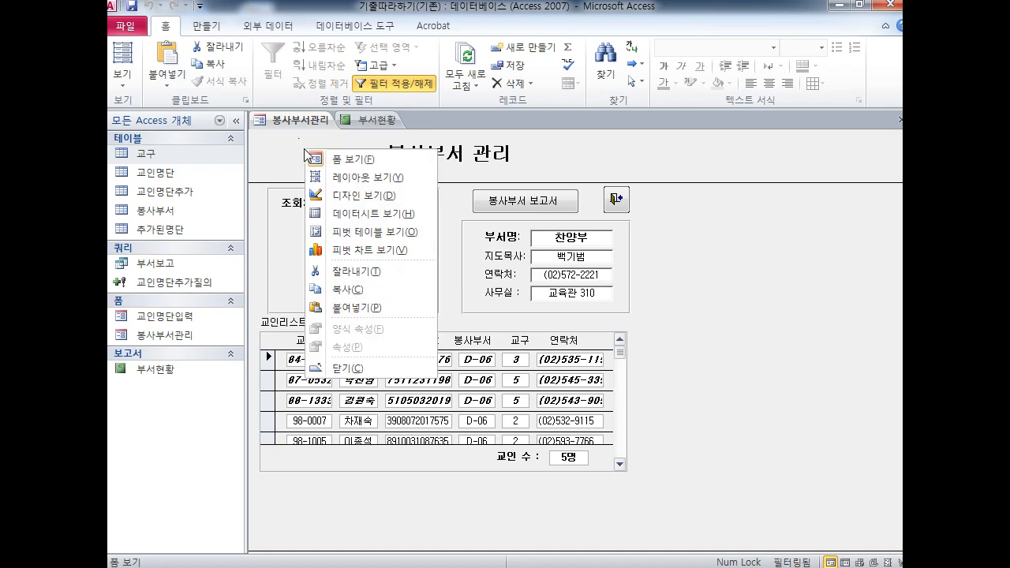
pyautogui.click(340, 197)
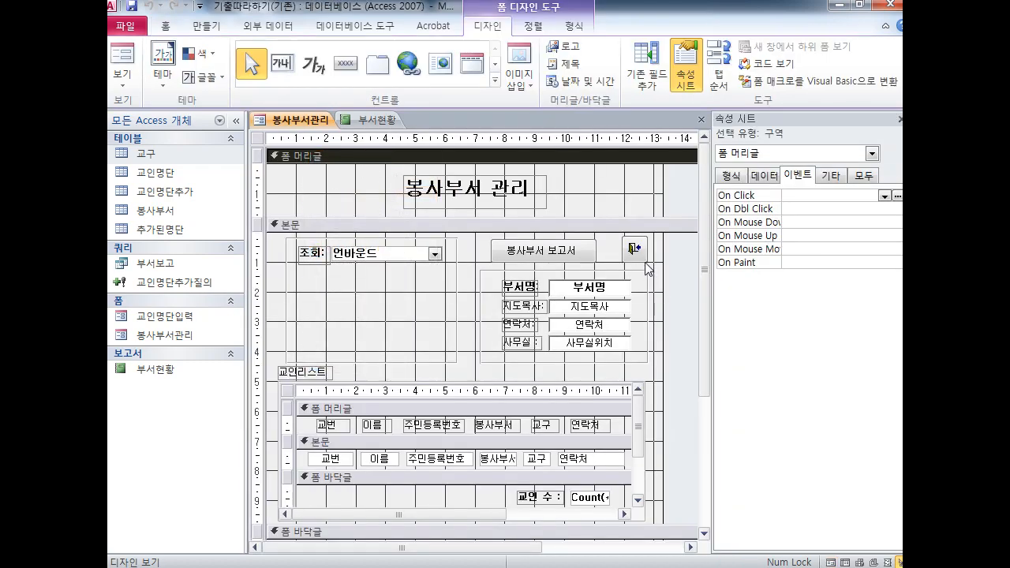
pyautogui.click(593, 252)
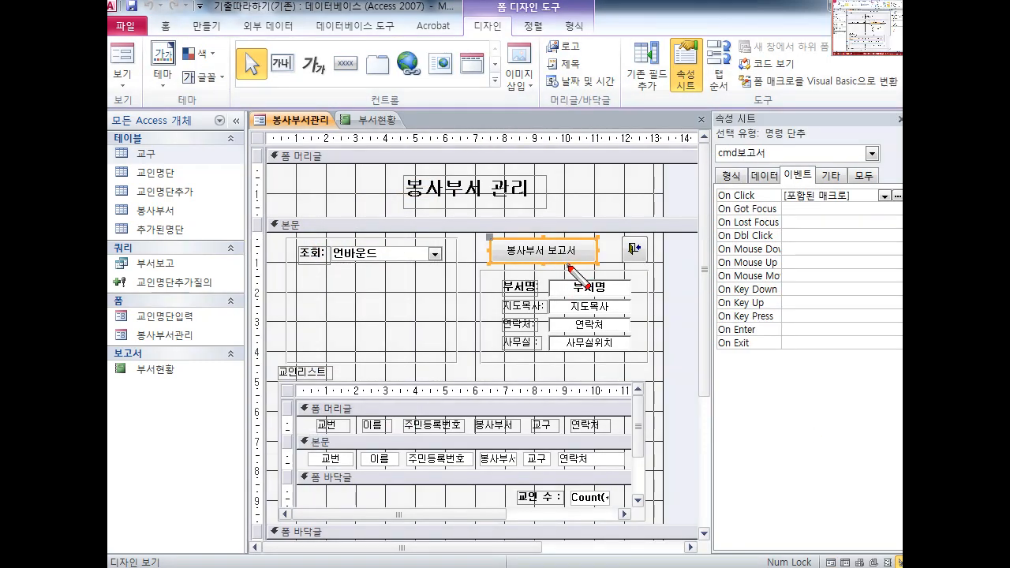
# Point out the cmd보고서 button's On Click event with red marks and open its embedded macro
pyautogui.moveTo(584, 268)
pyautogui.mouseDown()
pyautogui.moveTo(521, 253)
pyautogui.moveTo(562, 237)
pyautogui.mouseUp()
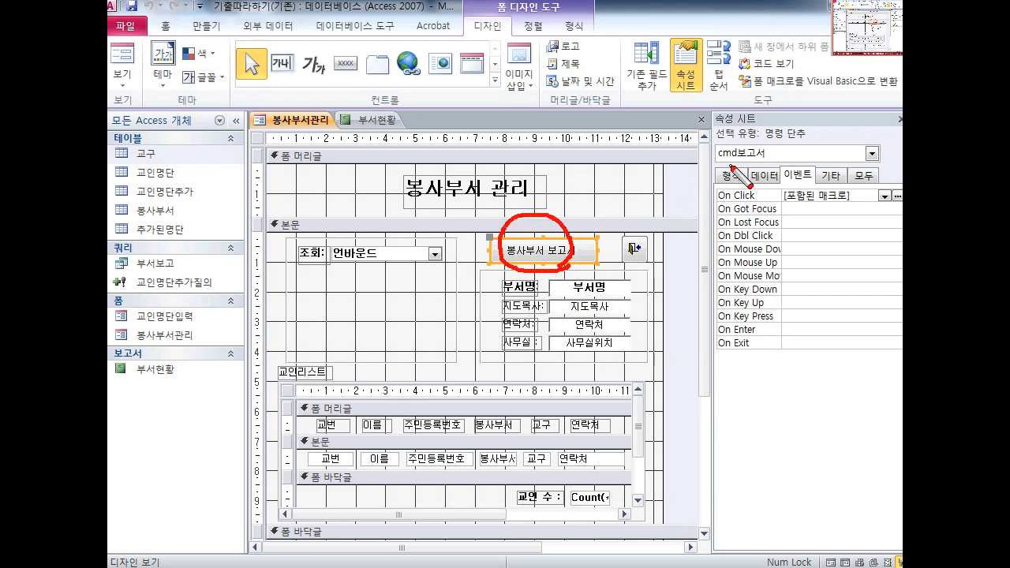
pyautogui.moveTo(569, 248); pyautogui.dragTo(708, 164)
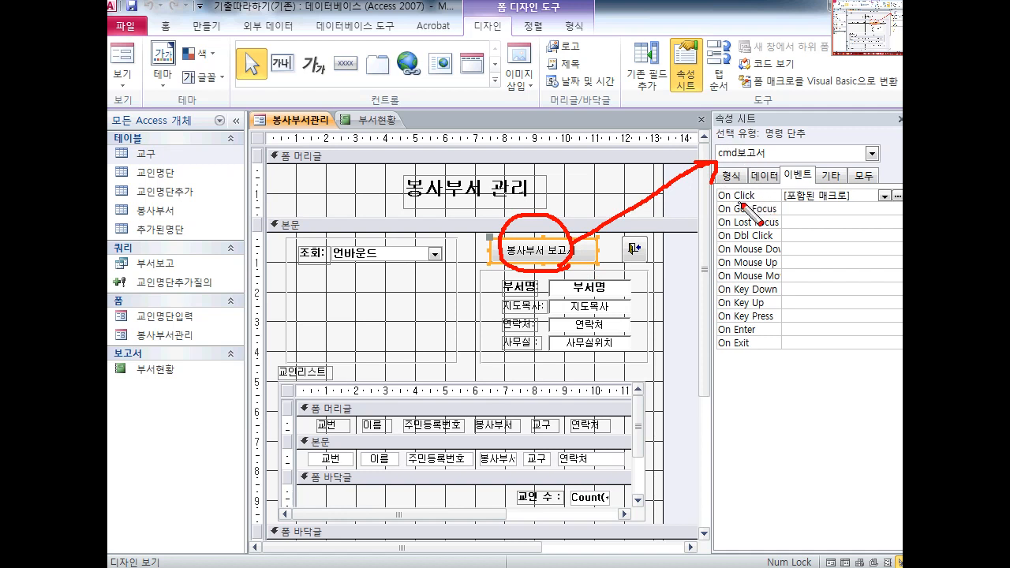
pyautogui.moveTo(781, 180); pyautogui.dragTo(813, 180)
pyautogui.moveTo(718, 205)
pyautogui.mouseDown()
pyautogui.moveTo(902, 203)
pyautogui.moveTo(889, 186)
pyautogui.moveTo(901, 202)
pyautogui.mouseUp()
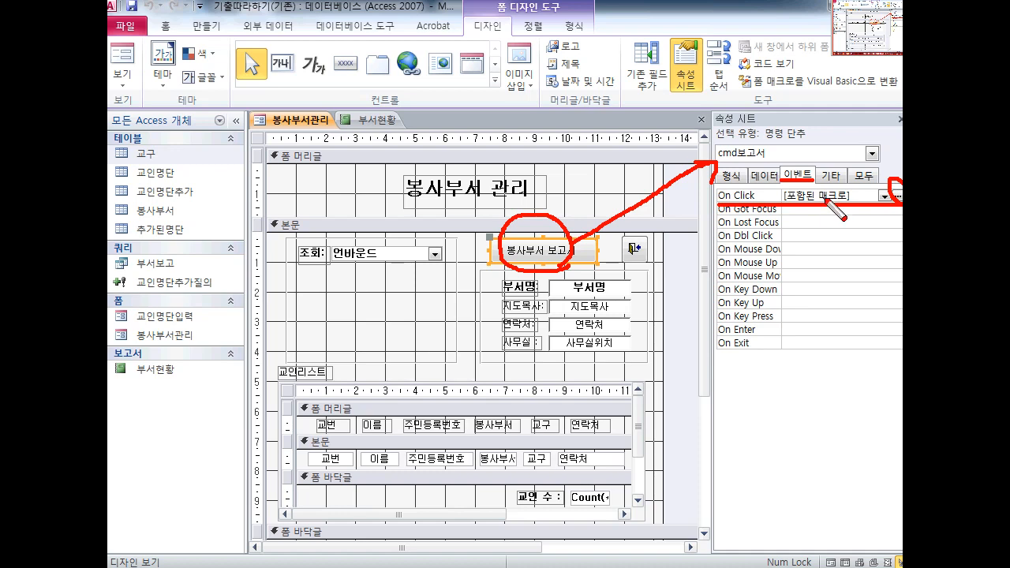
pyautogui.click(898, 195)
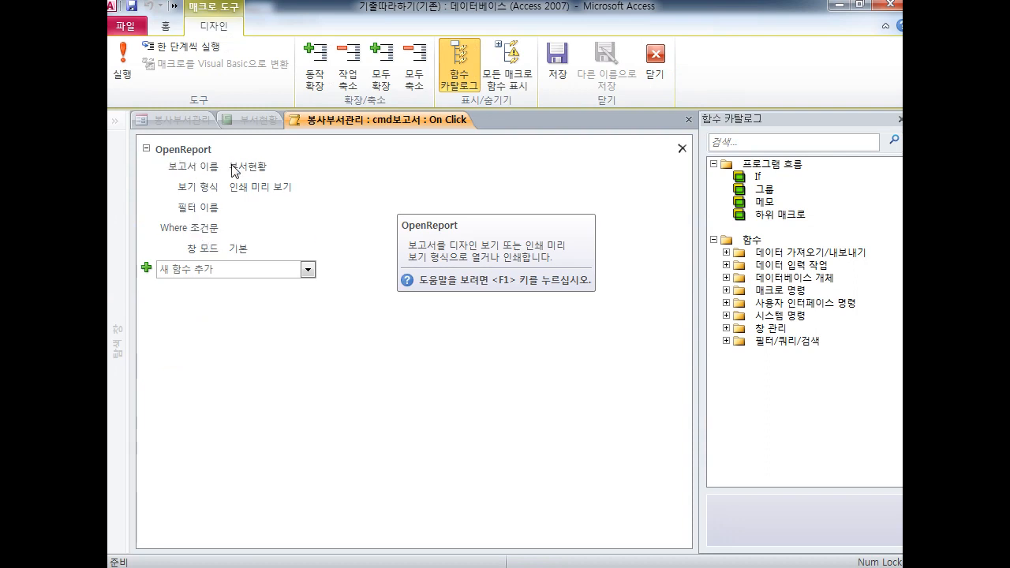
# Open the OpenReport action's Where condition for editing and mark that field and the report name 부서현황 in red
pyautogui.click(260, 237)
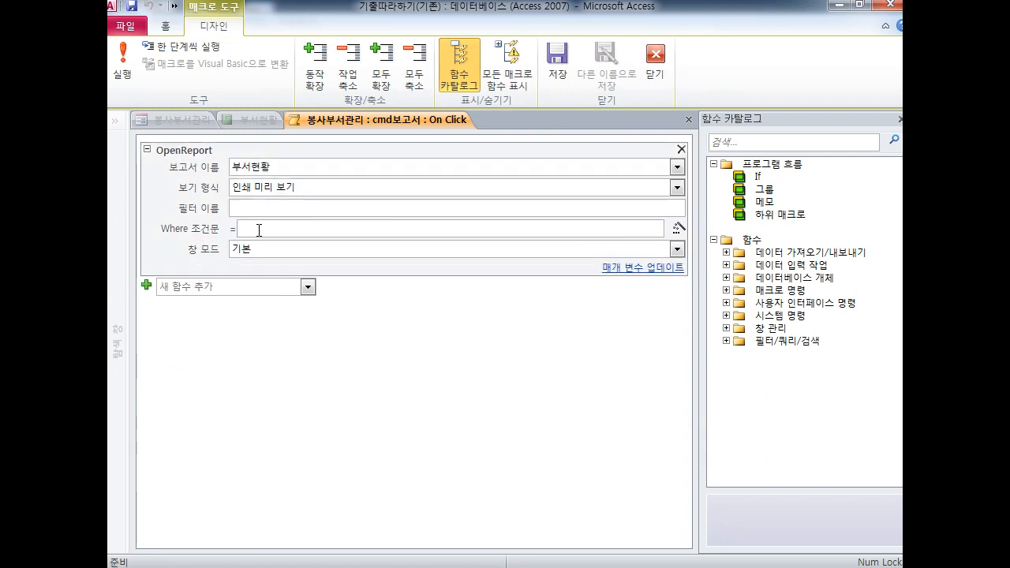
pyautogui.moveTo(255, 227); pyautogui.dragTo(290, 212)
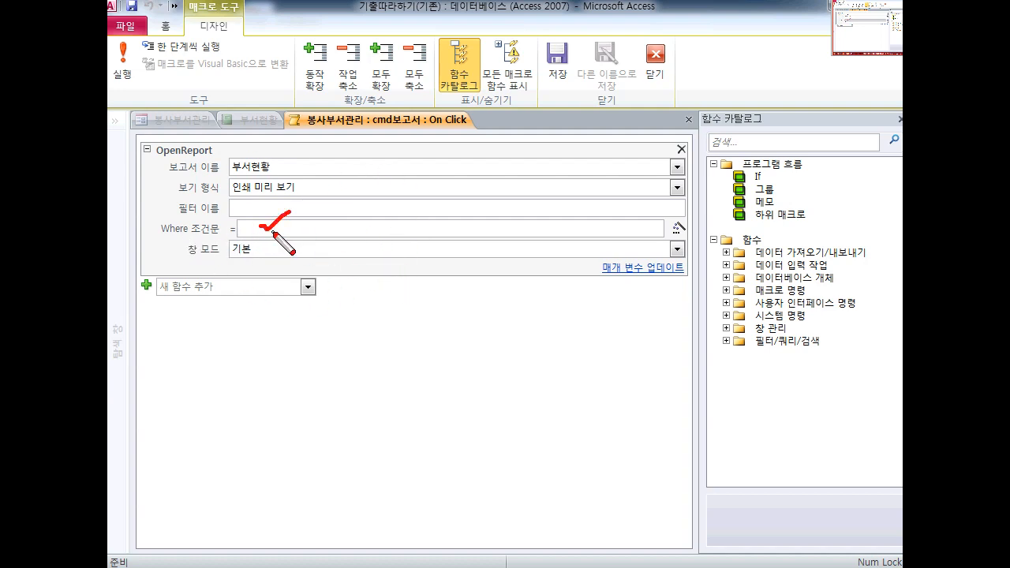
pyautogui.press('e')
pyautogui.scroll(2, 332, 220)
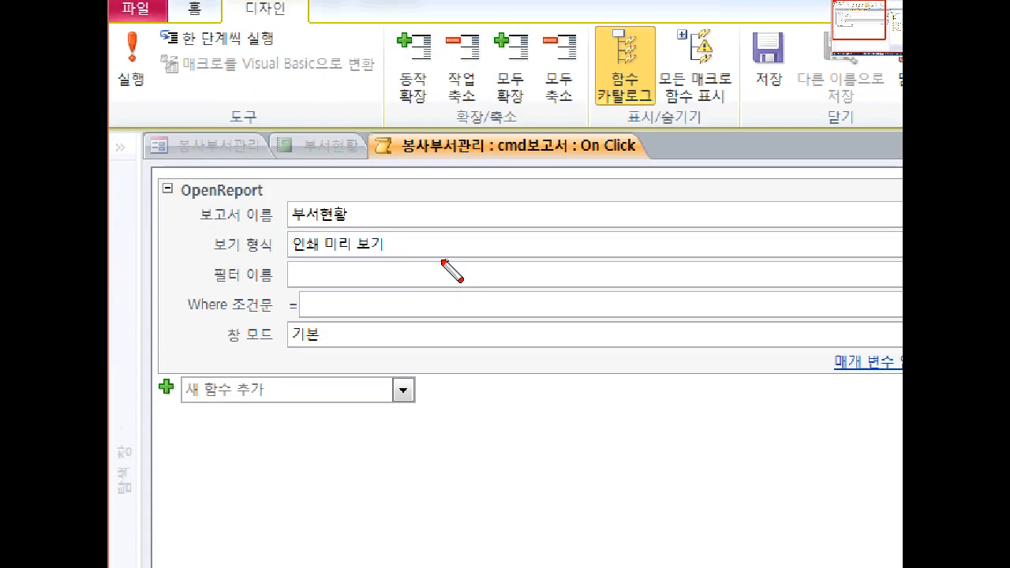
pyautogui.moveTo(204, 227)
pyautogui.mouseDown()
pyautogui.moveTo(373, 229)
pyautogui.moveTo(329, 176)
pyautogui.moveTo(320, 230)
pyautogui.mouseUp()
pyautogui.press('e')
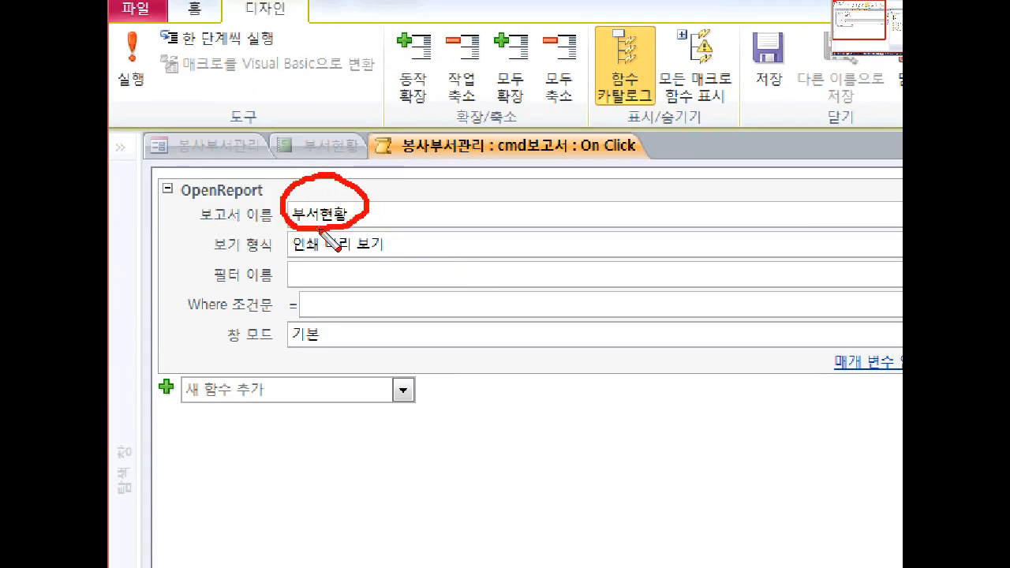
# Draw a red arrow from the report name 부서현황 to the Where condition, clear it and enter 부서번호 as the condition's field
pyautogui.moveTo(340, 229)
pyautogui.mouseDown()
pyautogui.moveTo(349, 264)
pyautogui.moveTo(332, 273)
pyautogui.moveTo(357, 282)
pyautogui.mouseUp()
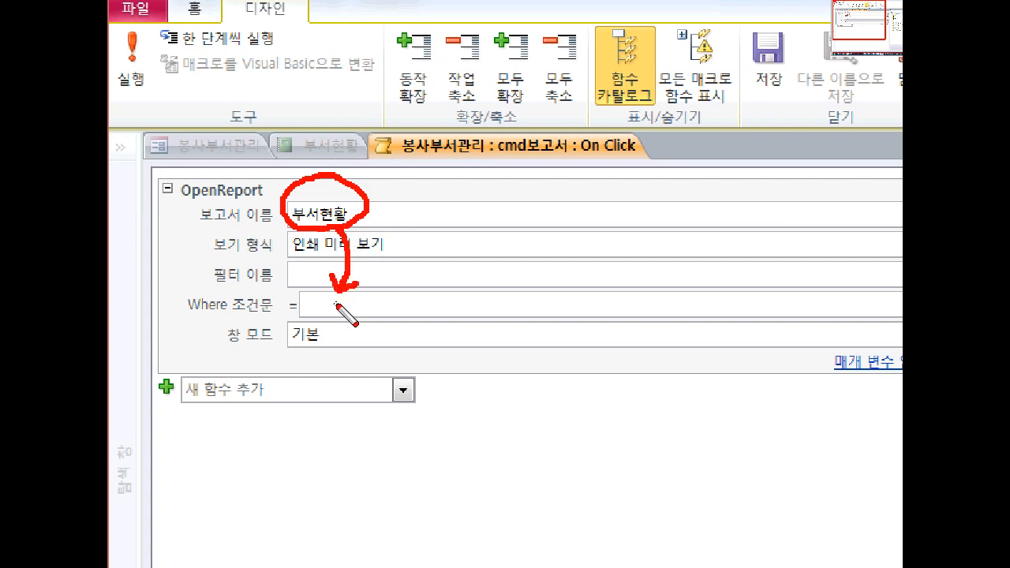
pyautogui.press('Escape')
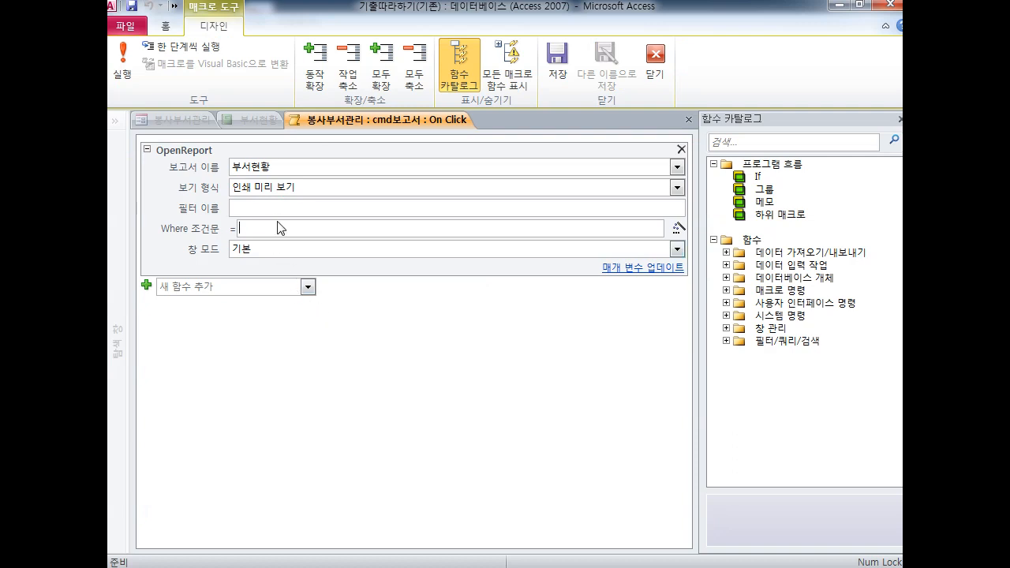
pyautogui.write('부서번호')
pyautogui.press('Hangul')
# Mark in red how the 부서번호 field in the Where condition relates to the report 부서현황, and clear the marks
pyautogui.hotkey('ctrl', '2')
pyautogui.scroll(2, 324, 234)
pyautogui.moveTo(340, 220)
pyautogui.mouseDown()
pyautogui.moveTo(346, 167)
pyautogui.moveTo(345, 272)
pyautogui.moveTo(357, 270)
pyautogui.mouseUp()
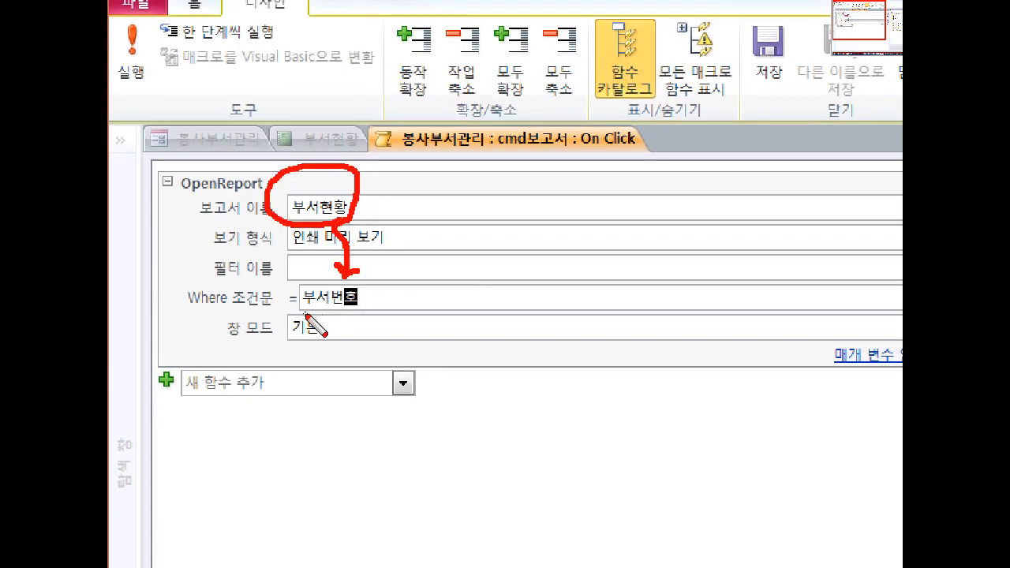
pyautogui.moveTo(305, 315); pyautogui.dragTo(377, 314)
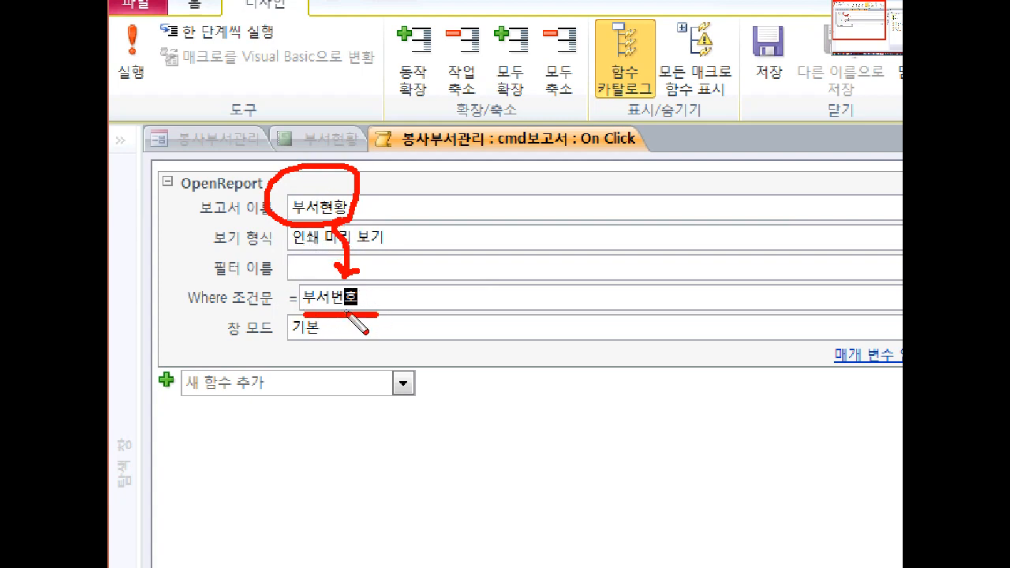
pyautogui.press('Escape')
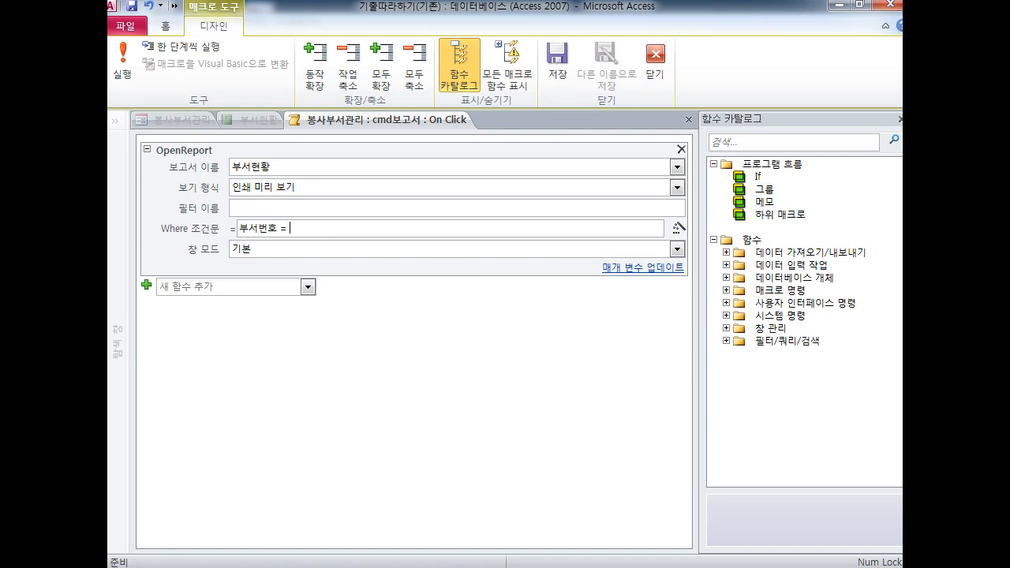
# Complete the OpenReport action's Where condition as 부서번호 = forms![봉사부서관리]![cmb조회]
pyautogui.write('= f')
pyautogui.write('orm')
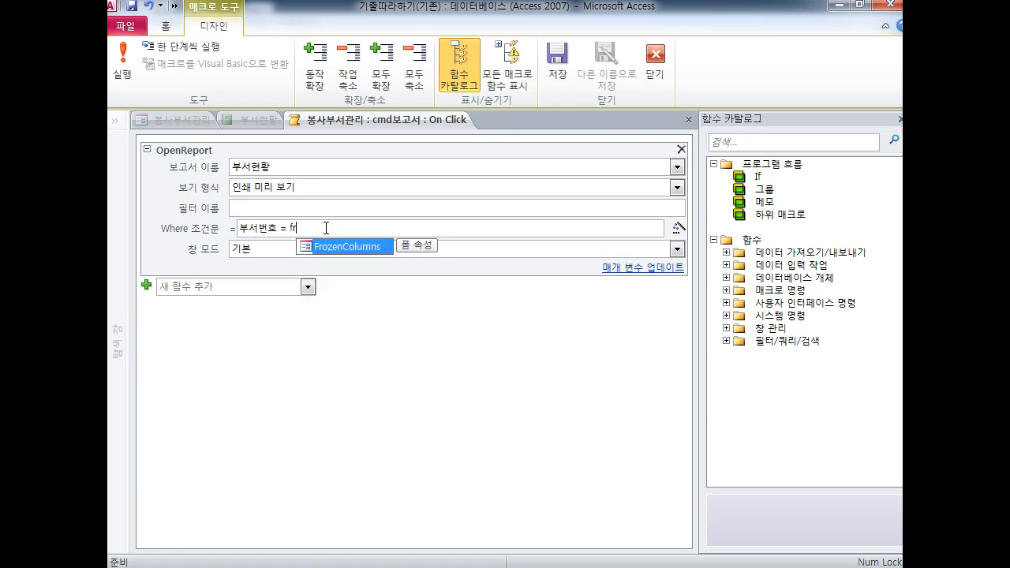
pyautogui.write('s')
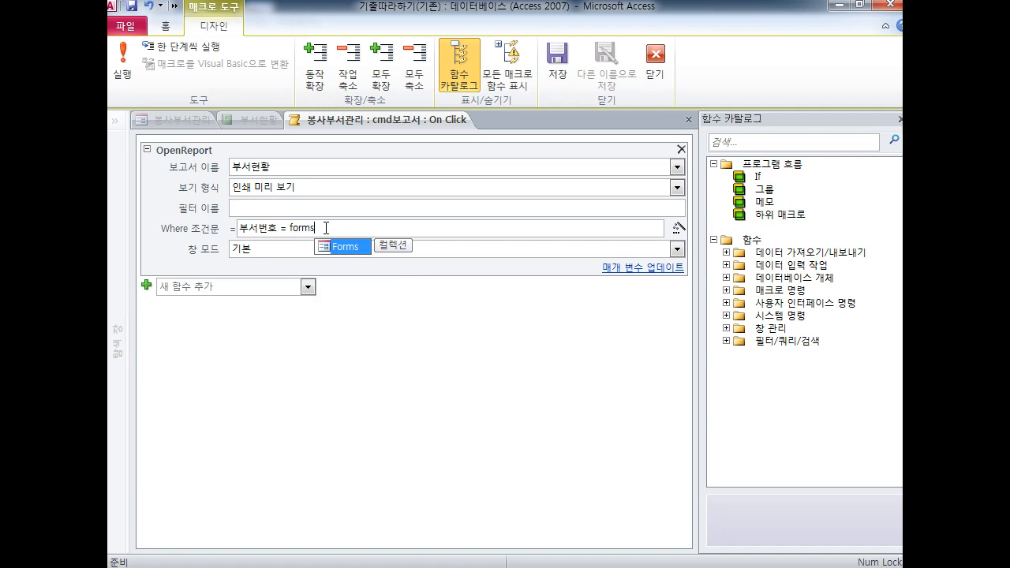
pyautogui.write('!')
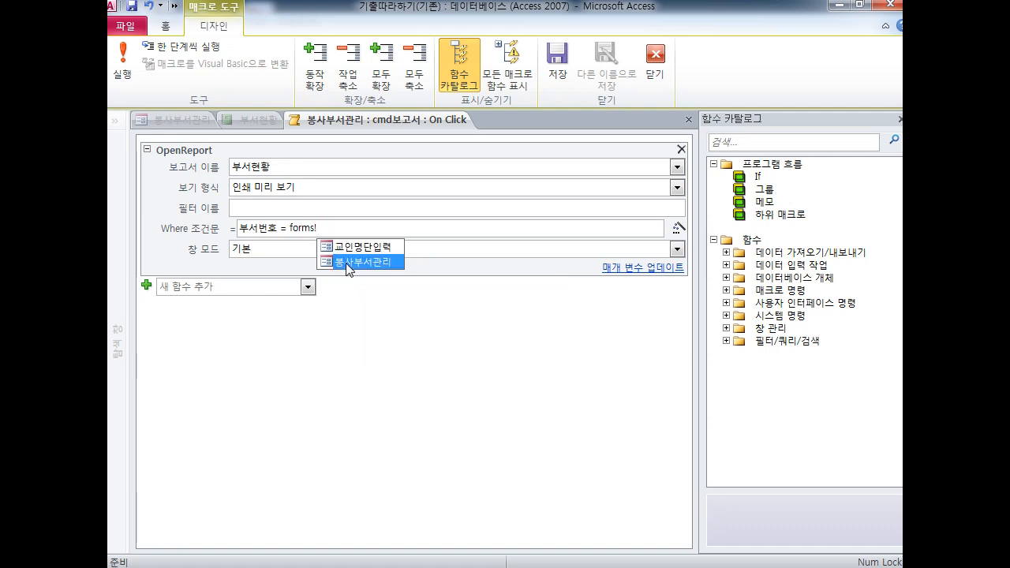
pyautogui.click(381, 263)
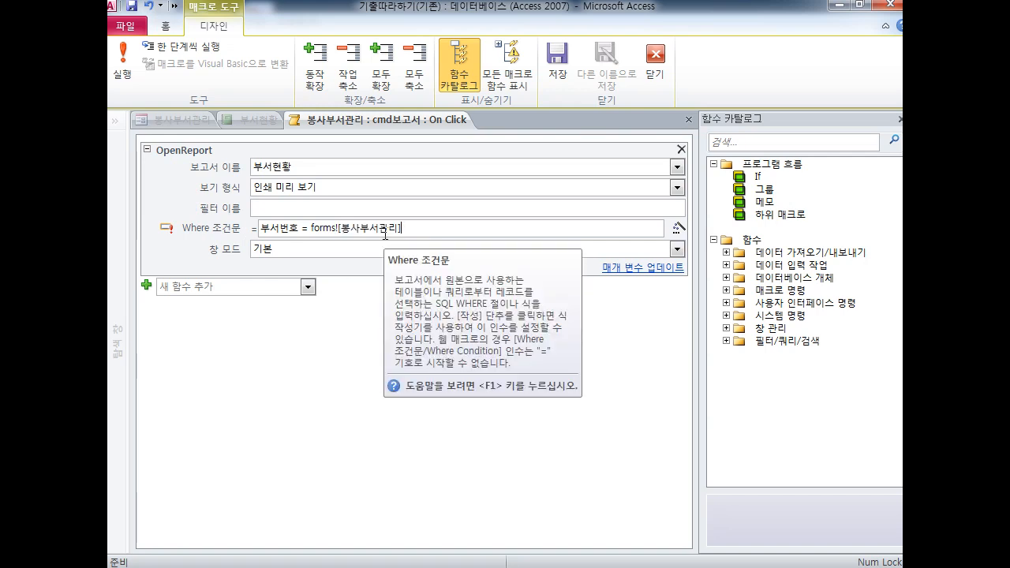
pyautogui.write('!')
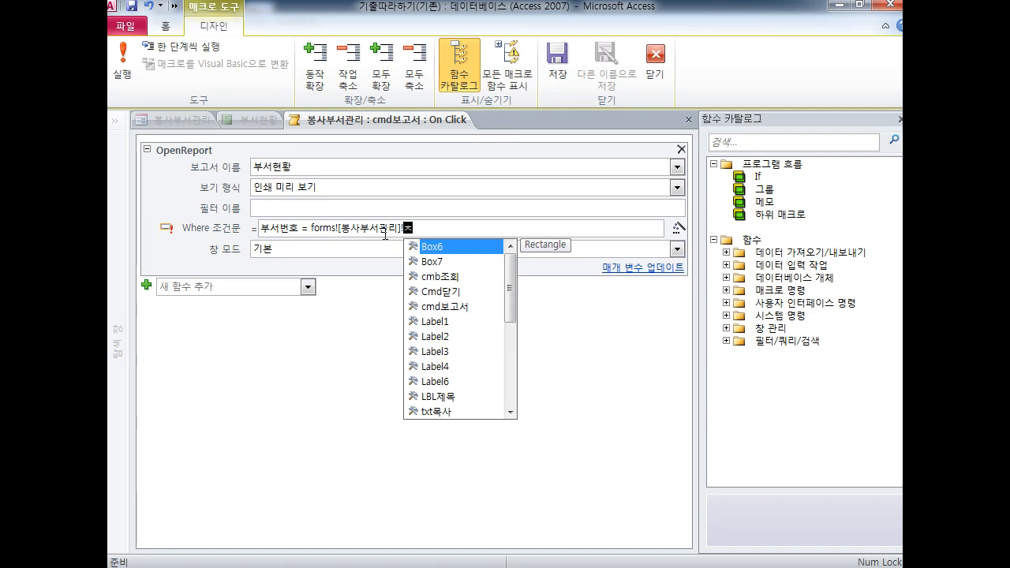
pyautogui.write('cmb조')
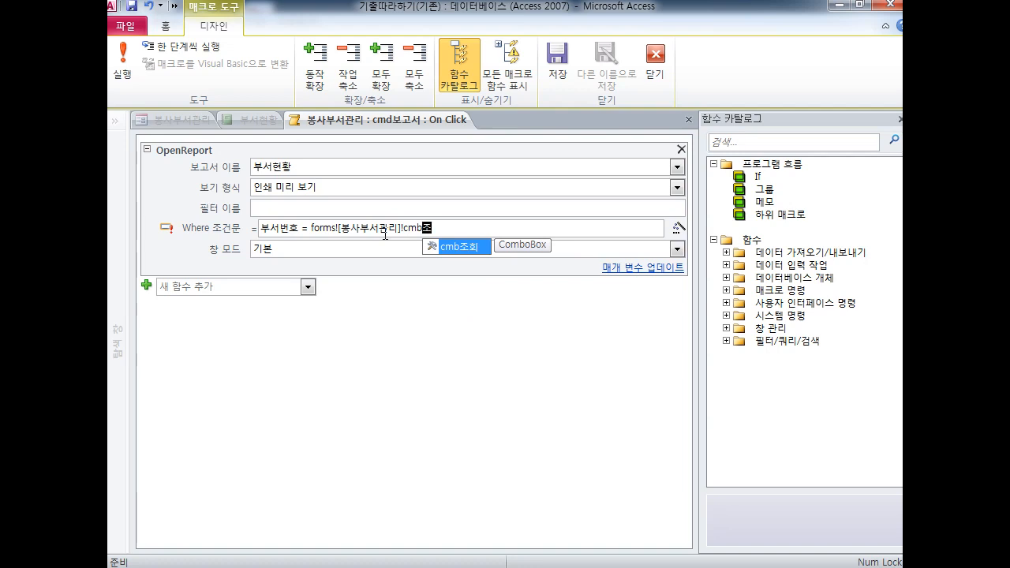
pyautogui.write('회')
pyautogui.doubleClick(457, 247)
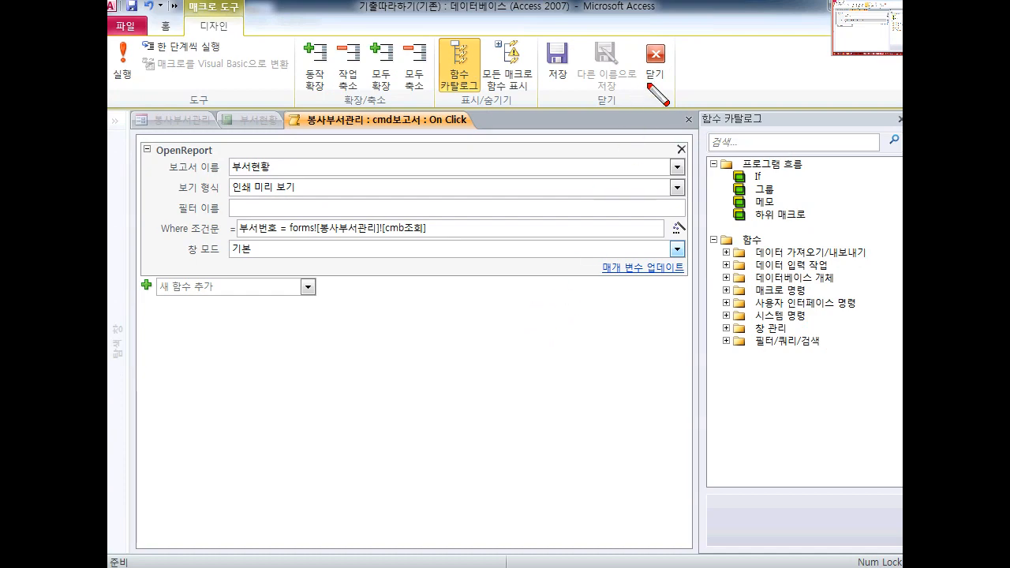
# Close the embedded macro with its changes saved and switch the 봉사부서관리 form to Form View
pyautogui.click(655, 74)
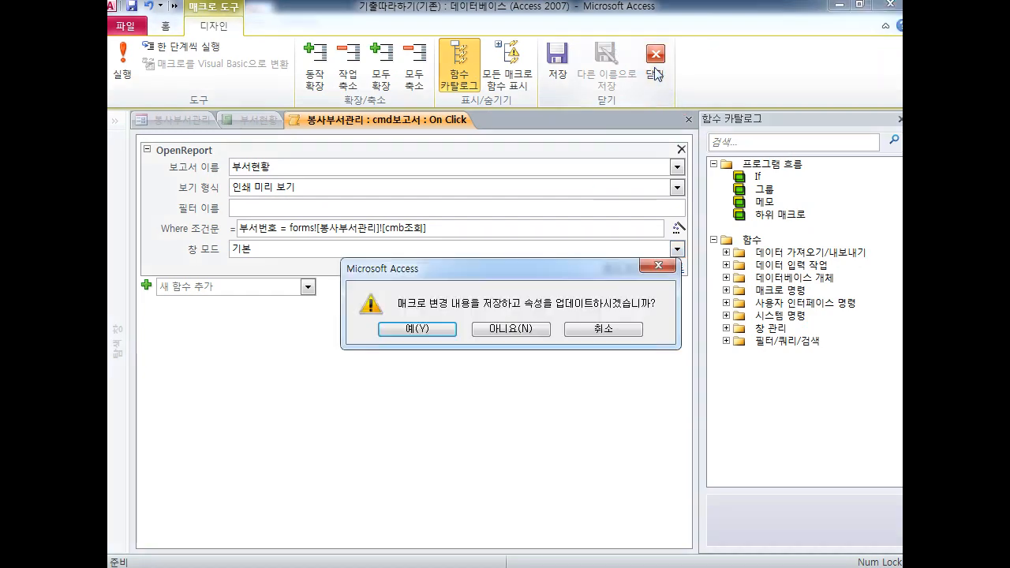
pyautogui.click(409, 328)
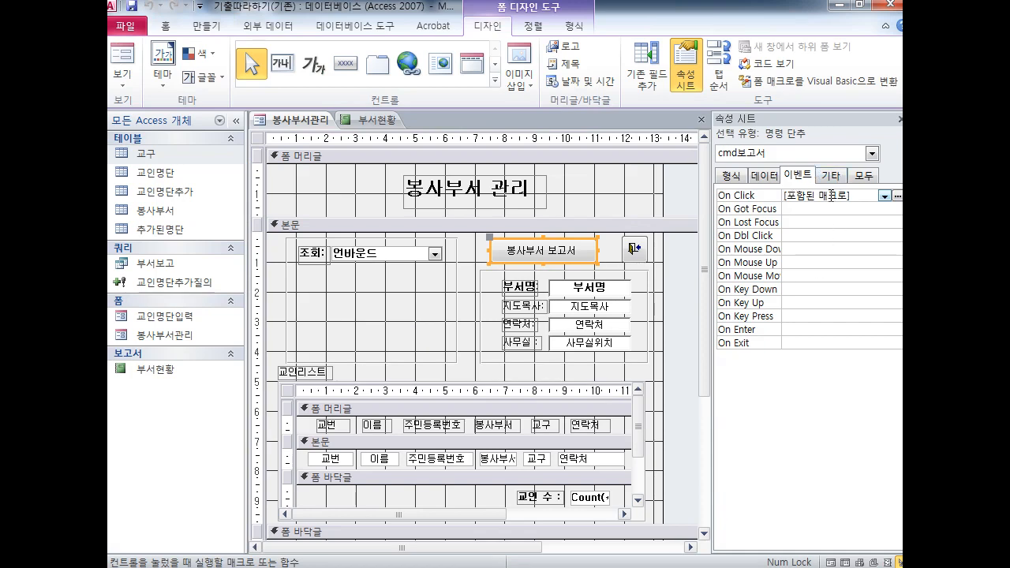
pyautogui.click(124, 53)
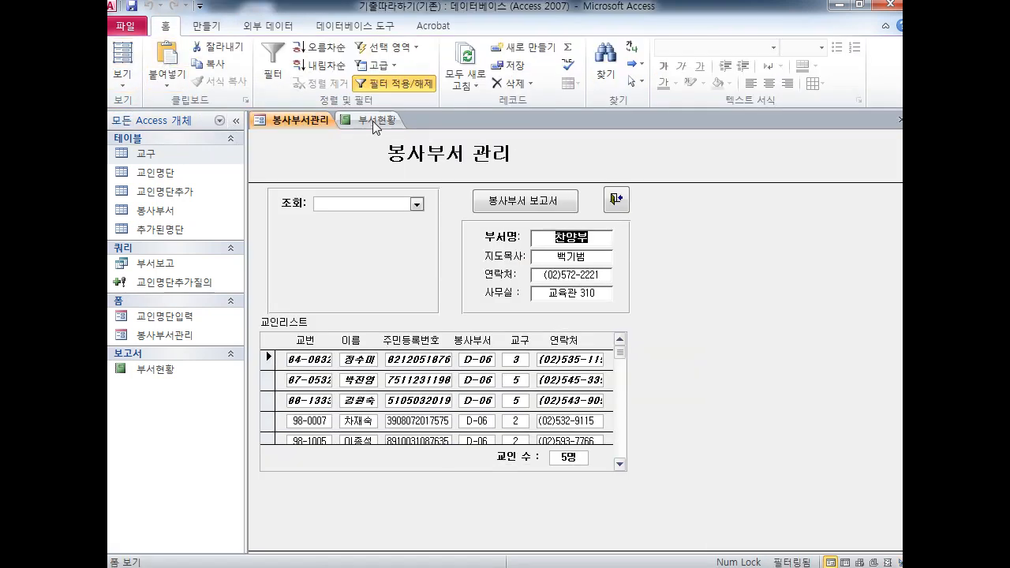
# Close the 부서현황 report preview and choose department D-03 in the form's 조회 combo box
pyautogui.rightClick(377, 122)
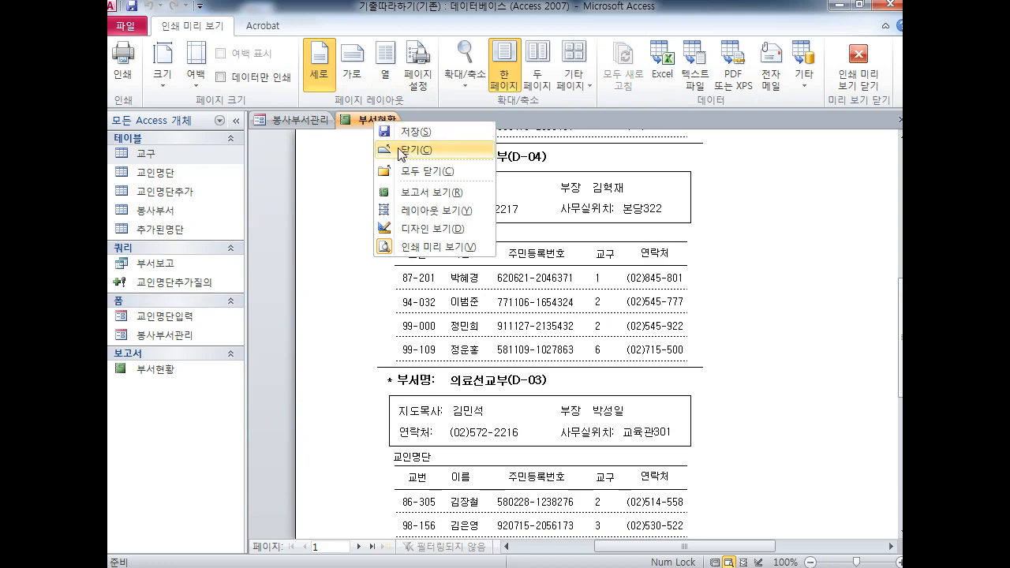
pyautogui.click(393, 153)
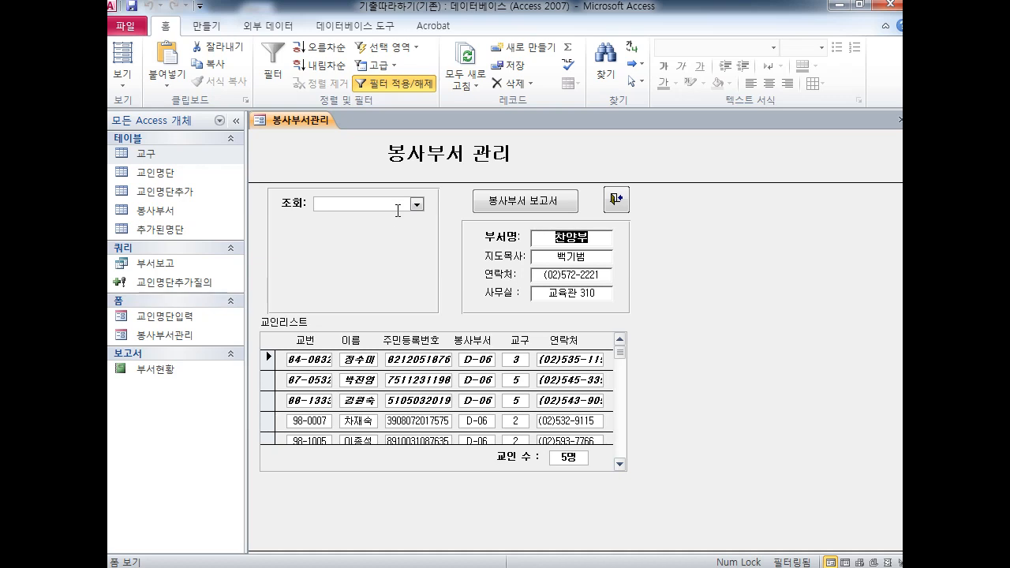
pyautogui.click(416, 204)
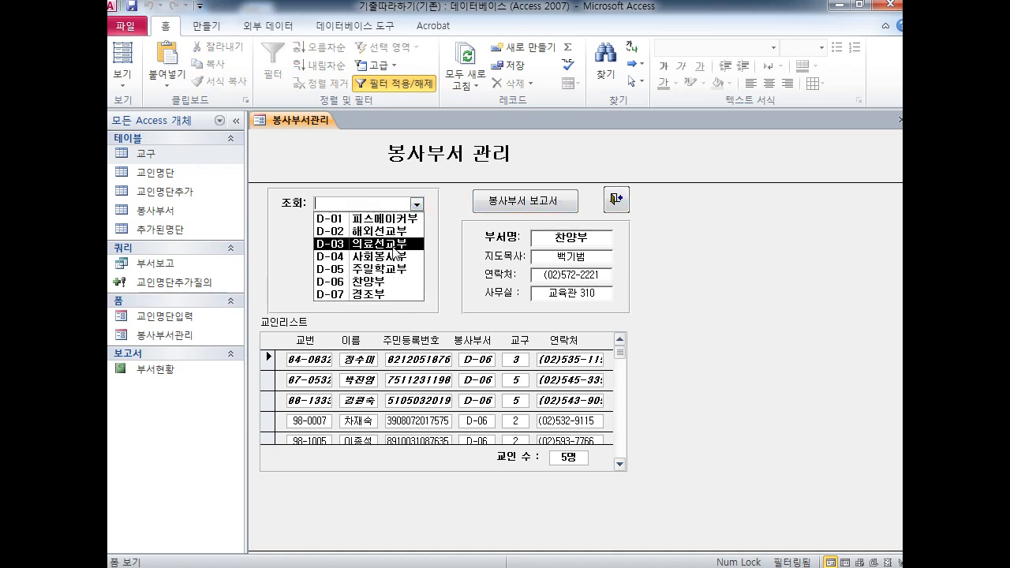
pyautogui.click(417, 204)
pyautogui.click(419, 207)
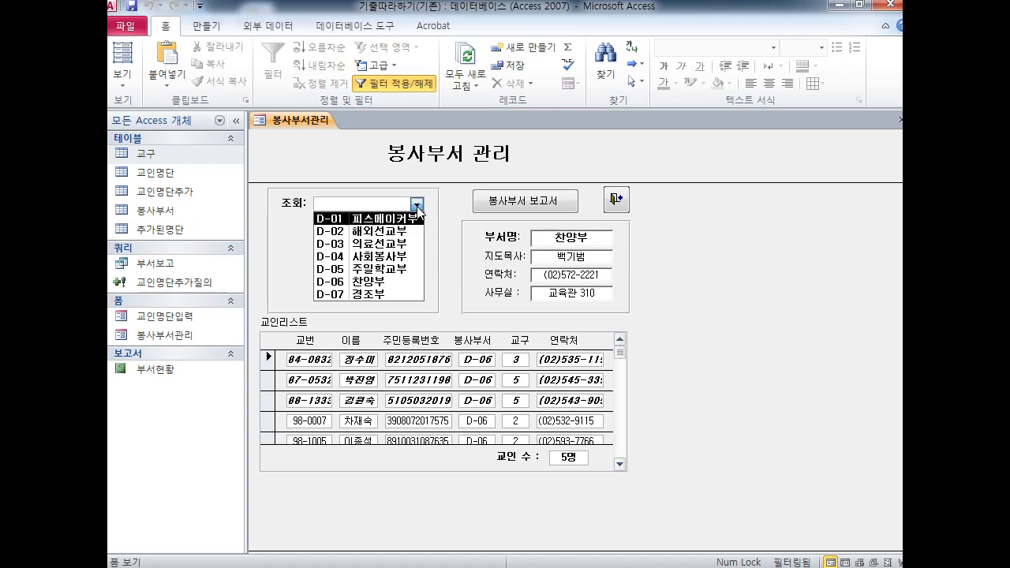
pyautogui.click(334, 245)
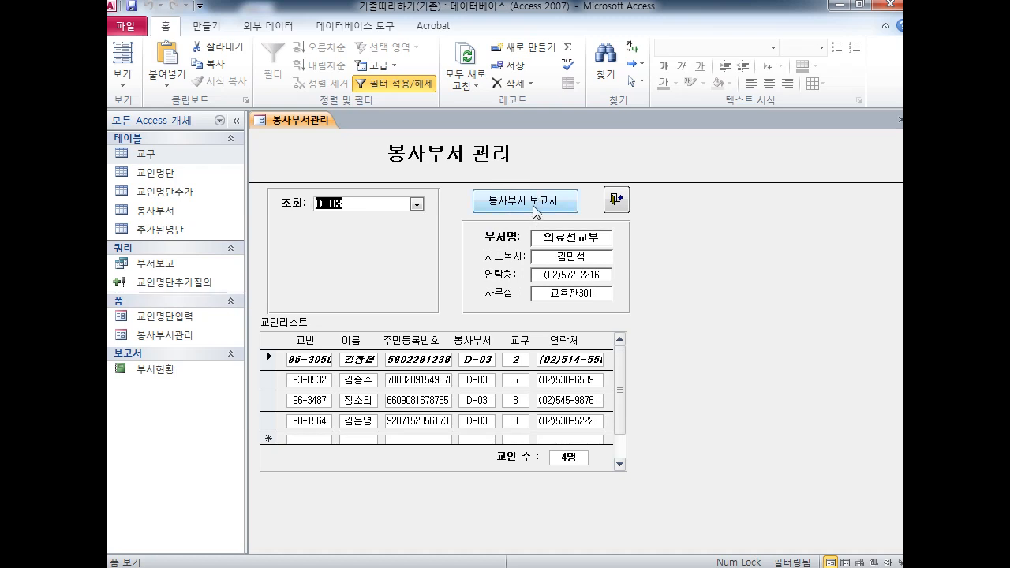
# Mark in red the link from the 조회 value to the 봉사부서 보고서 button, clear the marks and open the report for D-03
pyautogui.hotkey('ctrl', '2')
pyautogui.moveTo(355, 224)
pyautogui.mouseDown()
pyautogui.moveTo(302, 233)
pyautogui.moveTo(363, 220)
pyautogui.moveTo(377, 191)
pyautogui.moveTo(482, 144)
pyautogui.moveTo(489, 186)
pyautogui.moveTo(510, 167)
pyautogui.mouseUp()
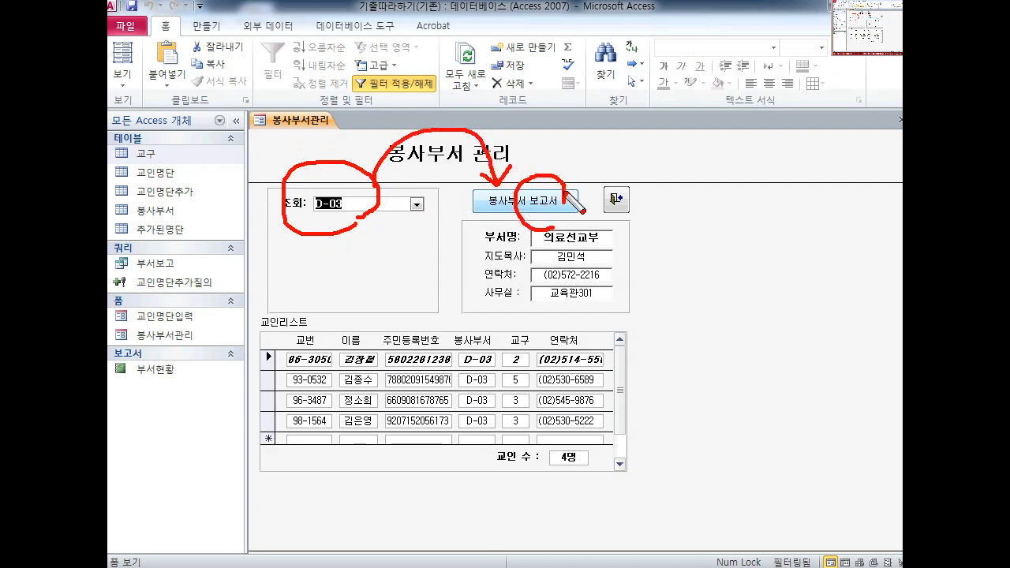
pyautogui.press('Escape')
pyautogui.click(543, 205)
pyautogui.click(538, 230)
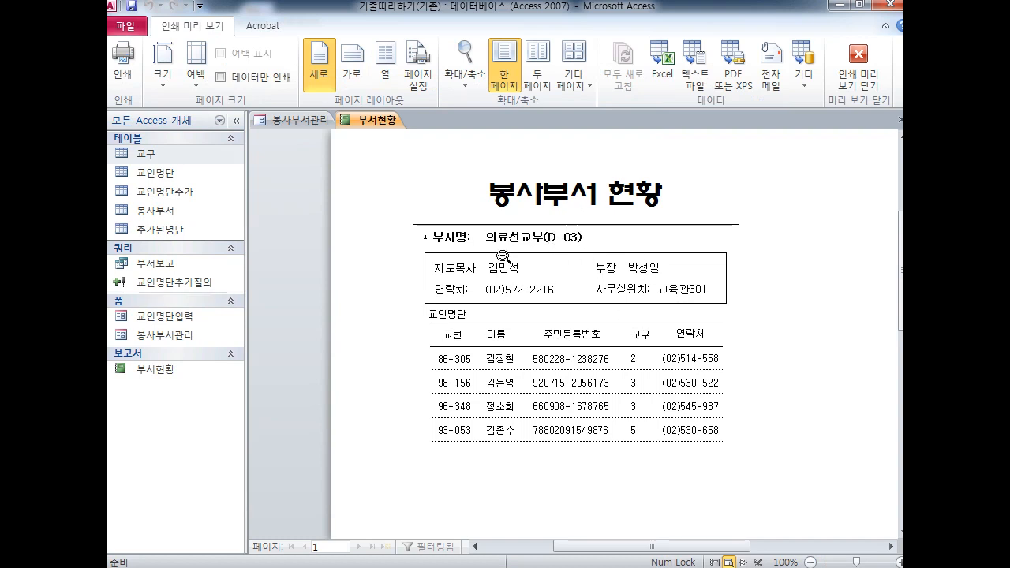
# Close the report preview and choose department D-06 in the form's 조회 combo box
pyautogui.rightClick(381, 122)
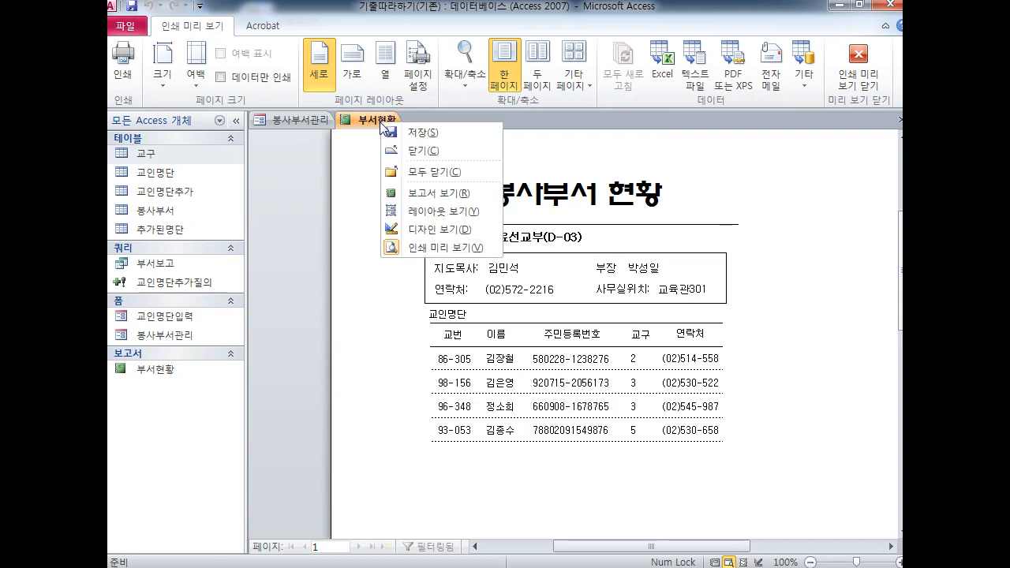
pyautogui.click(398, 152)
pyautogui.click(416, 204)
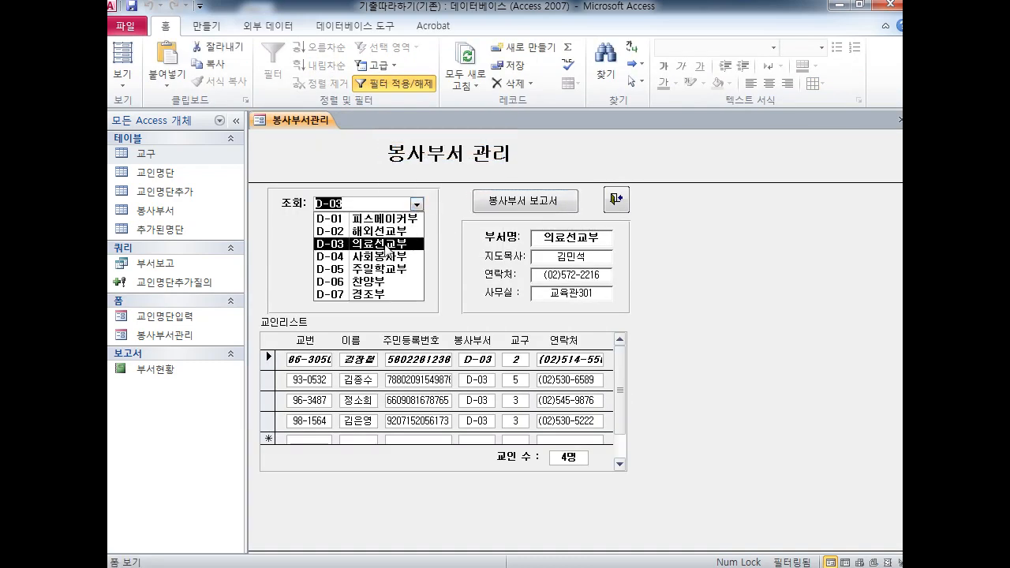
pyautogui.click(376, 281)
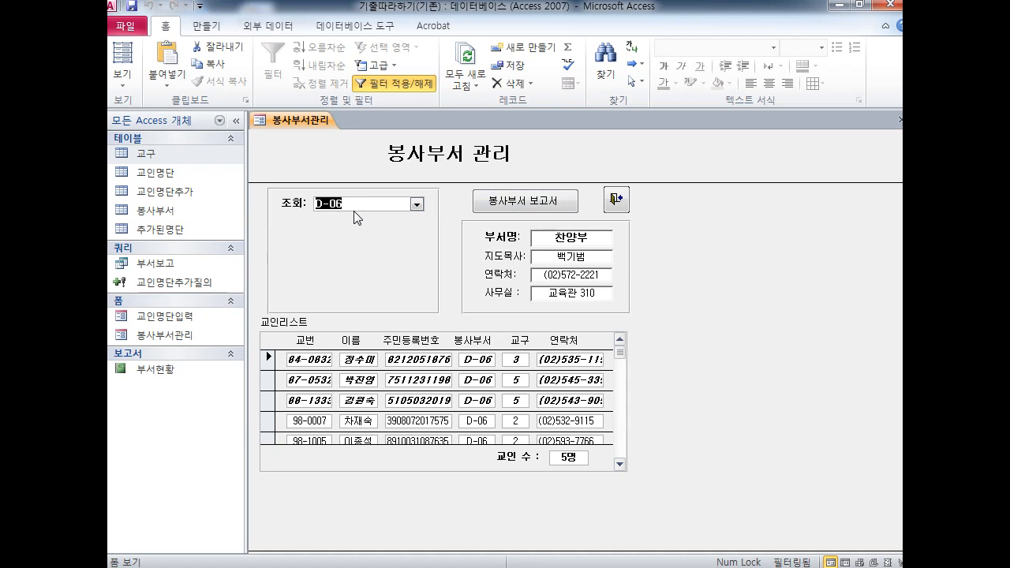
# Mark in red how the 조회 value D-06 is passed to the 봉사부서 보고서 button, and clear the marks
pyautogui.hotkey('ctrl', '2')
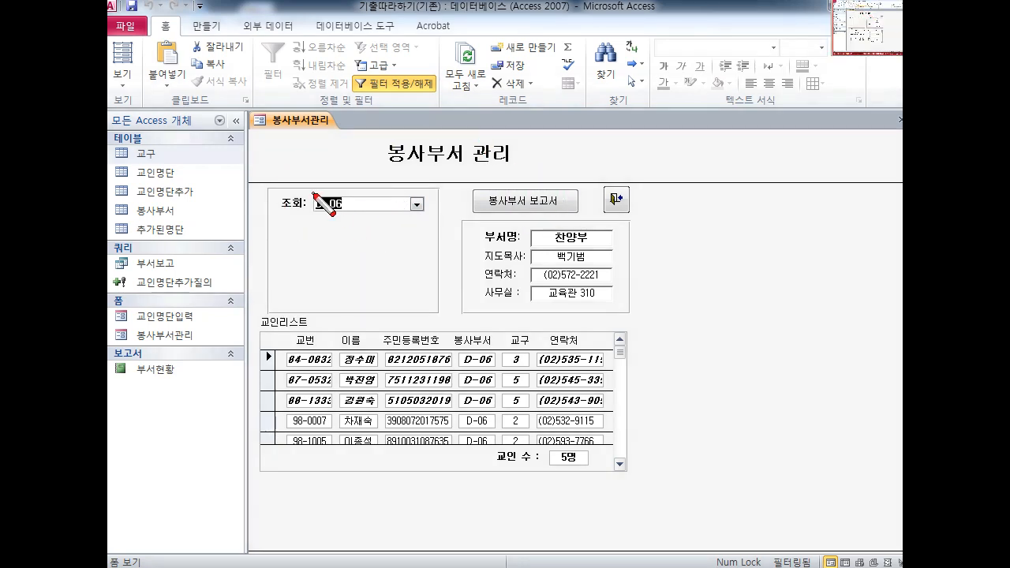
pyautogui.moveTo(344, 190)
pyautogui.mouseDown()
pyautogui.moveTo(344, 170)
pyautogui.moveTo(511, 169)
pyautogui.moveTo(521, 178)
pyautogui.moveTo(477, 223)
pyautogui.moveTo(565, 262)
pyautogui.mouseUp()
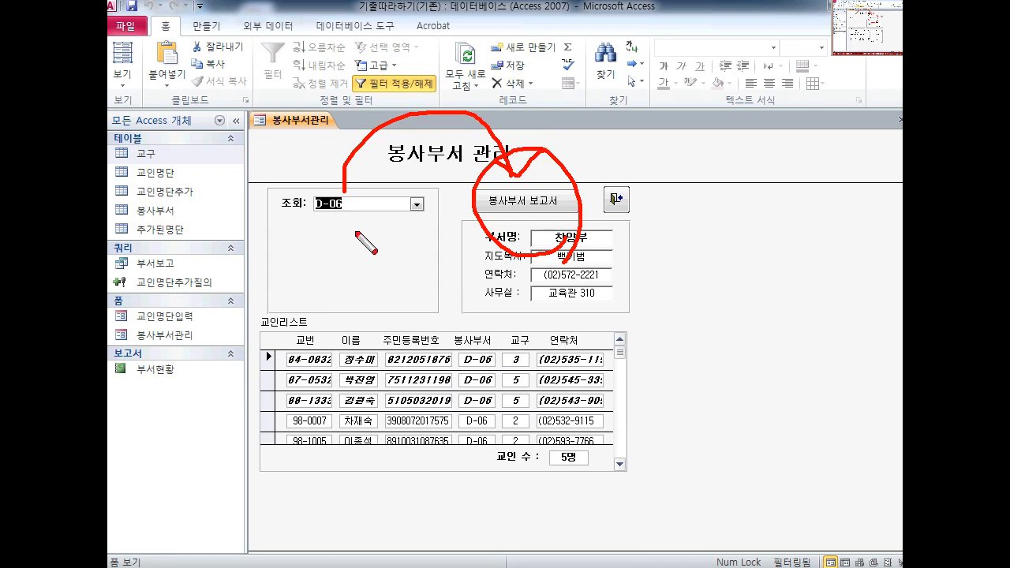
pyautogui.moveTo(367, 237)
pyautogui.mouseDown()
pyautogui.moveTo(344, 192)
pyautogui.moveTo(300, 213)
pyautogui.moveTo(362, 227)
pyautogui.mouseUp()
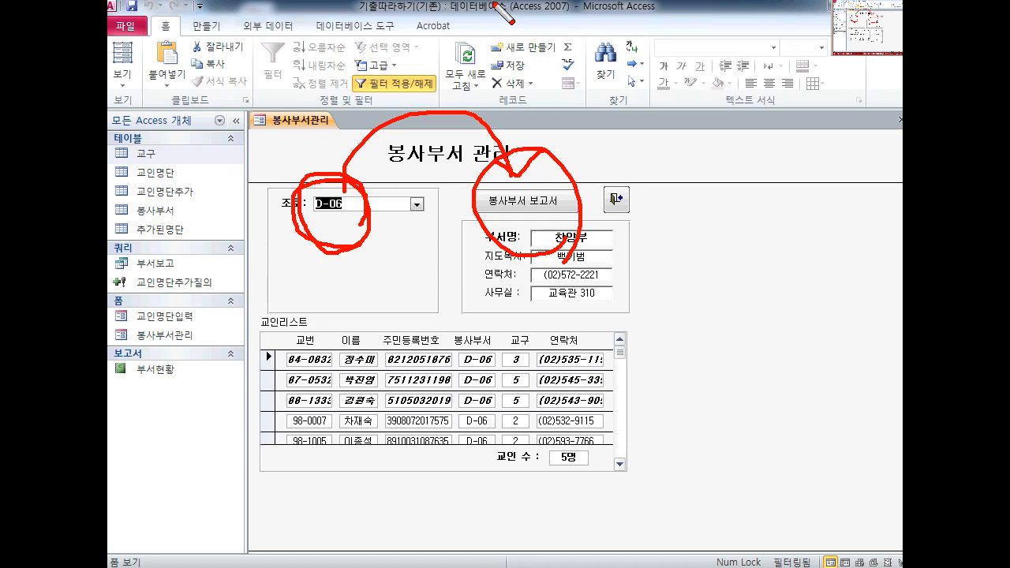
pyautogui.press('Escape')
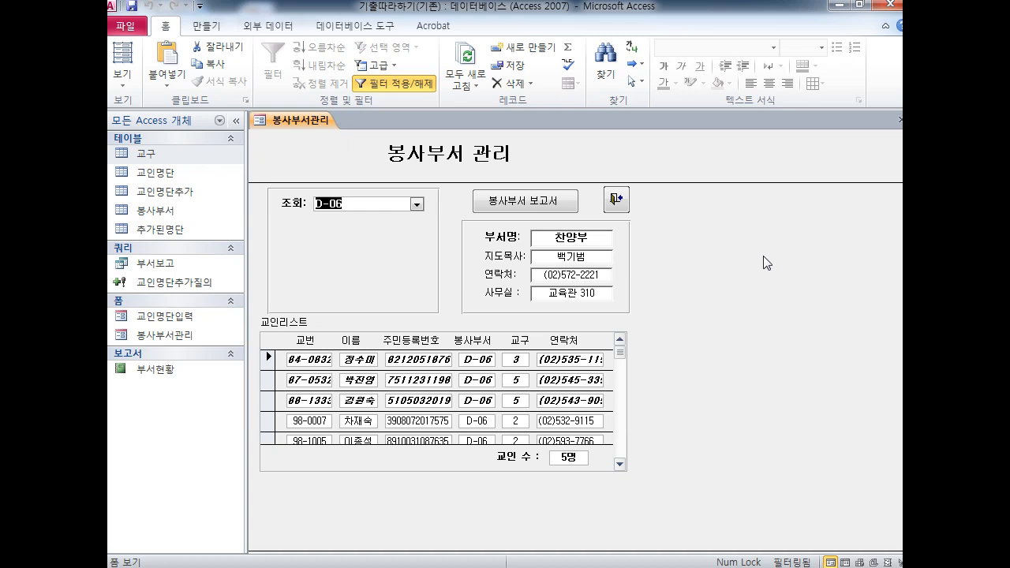
# Switch the 봉사부서관리 form to Design View, mark the report button's On Click event in red, and clear the marks
pyautogui.rightClick(690, 246)
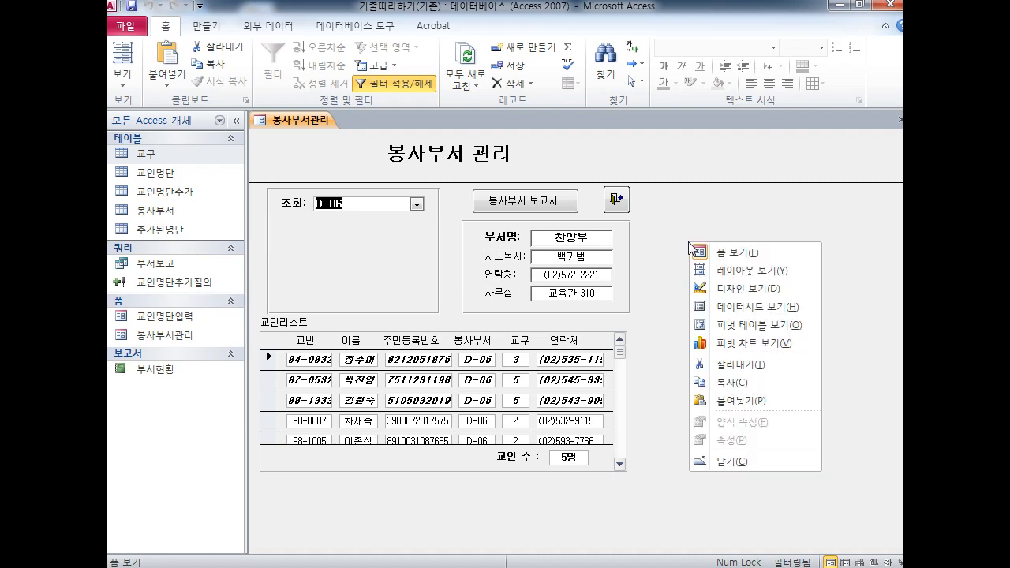
pyautogui.click(721, 289)
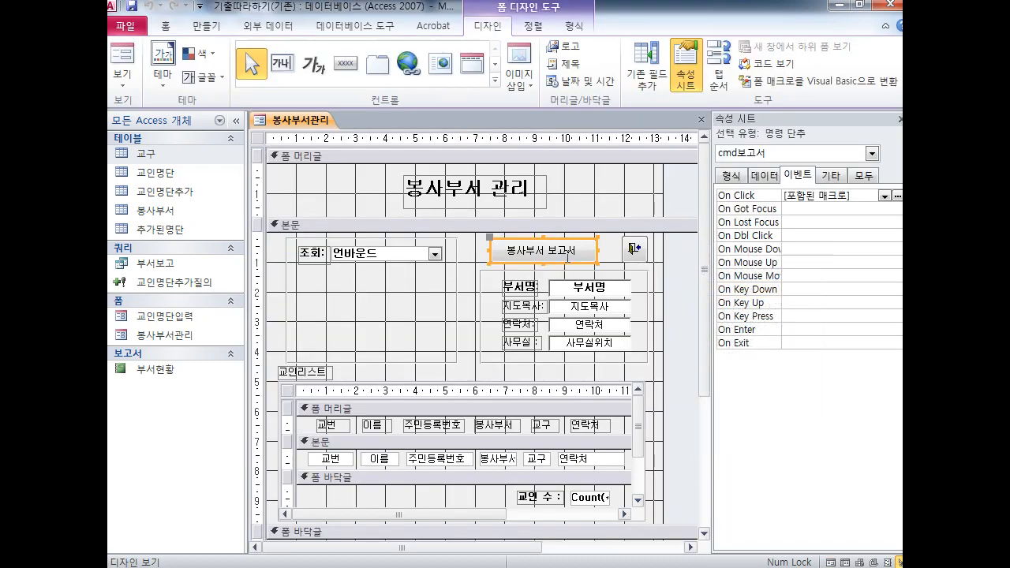
pyautogui.moveTo(562, 241)
pyautogui.mouseDown()
pyautogui.moveTo(694, 146)
pyautogui.moveTo(789, 142)
pyautogui.moveTo(803, 175)
pyautogui.moveTo(812, 162)
pyautogui.mouseUp()
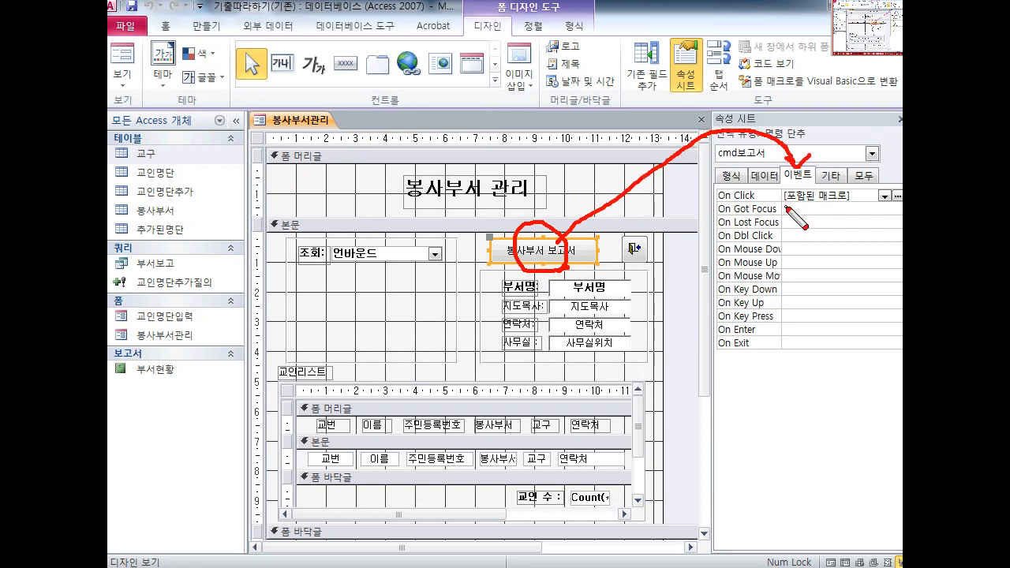
pyautogui.moveTo(786, 207); pyautogui.dragTo(900, 207)
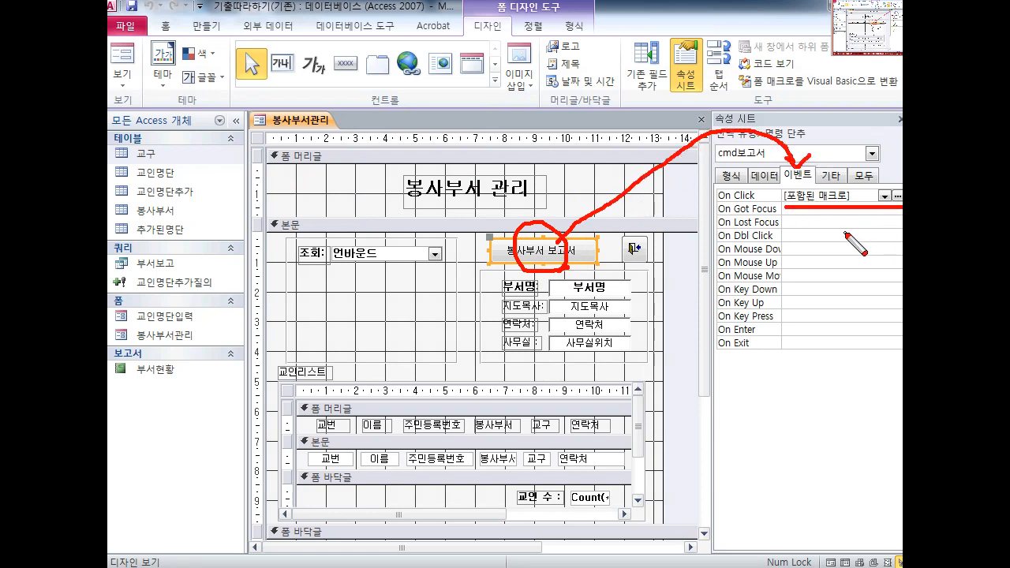
pyautogui.moveTo(399, 277)
pyautogui.mouseDown()
pyautogui.moveTo(517, 351)
pyautogui.moveTo(470, 279)
pyautogui.moveTo(399, 277)
pyautogui.mouseUp()
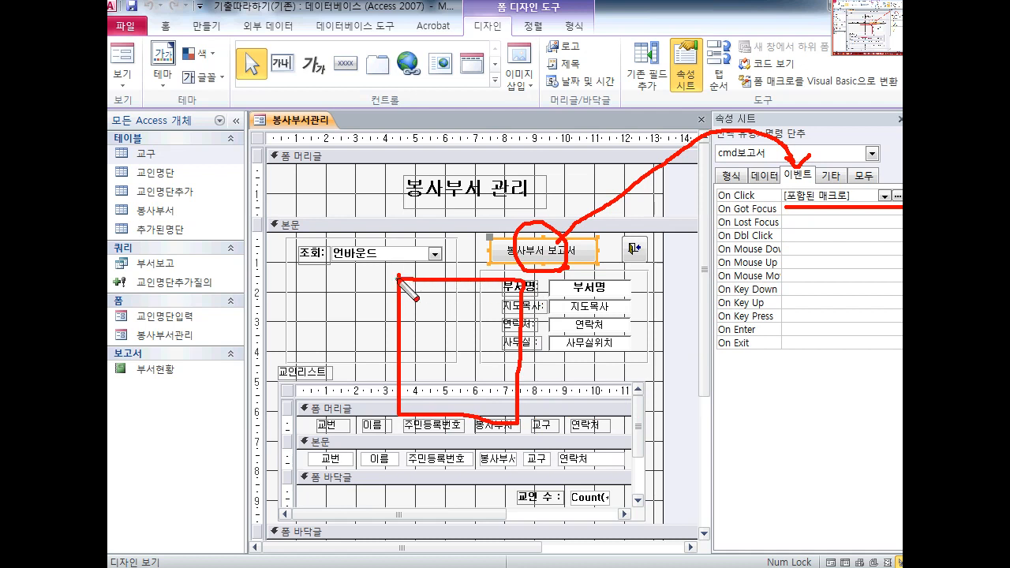
pyautogui.moveTo(715, 206)
pyautogui.mouseDown()
pyautogui.moveTo(757, 206)
pyautogui.moveTo(789, 373)
pyautogui.mouseUp()
pyautogui.moveTo(779, 225)
pyautogui.mouseDown()
pyautogui.moveTo(736, 323)
pyautogui.moveTo(697, 371)
pyautogui.mouseUp()
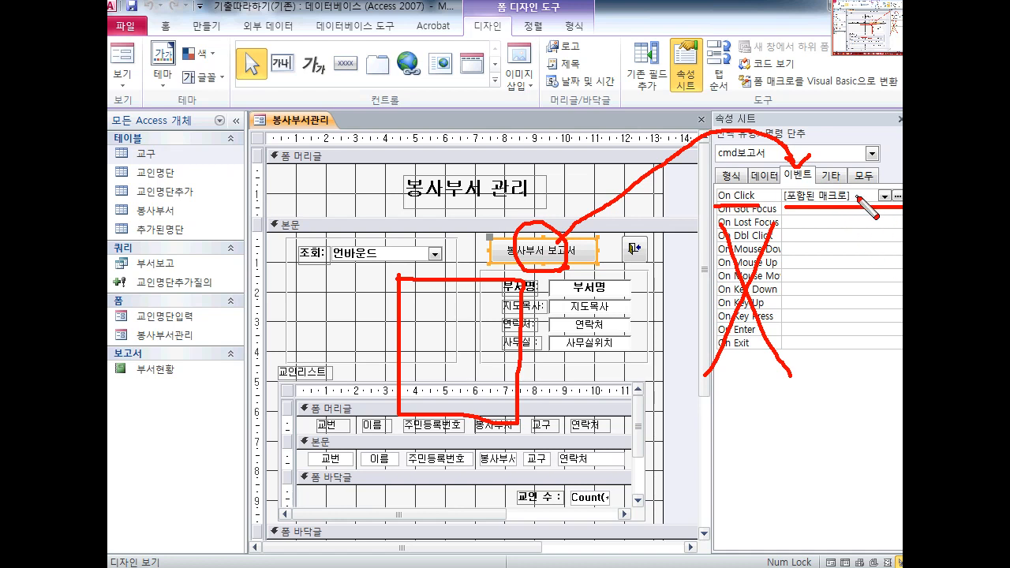
pyautogui.press('Escape')
# Remove the embedded macro from the On Click event of the cmd보고서 button
pyautogui.click(734, 196)
pyautogui.press('Delete')
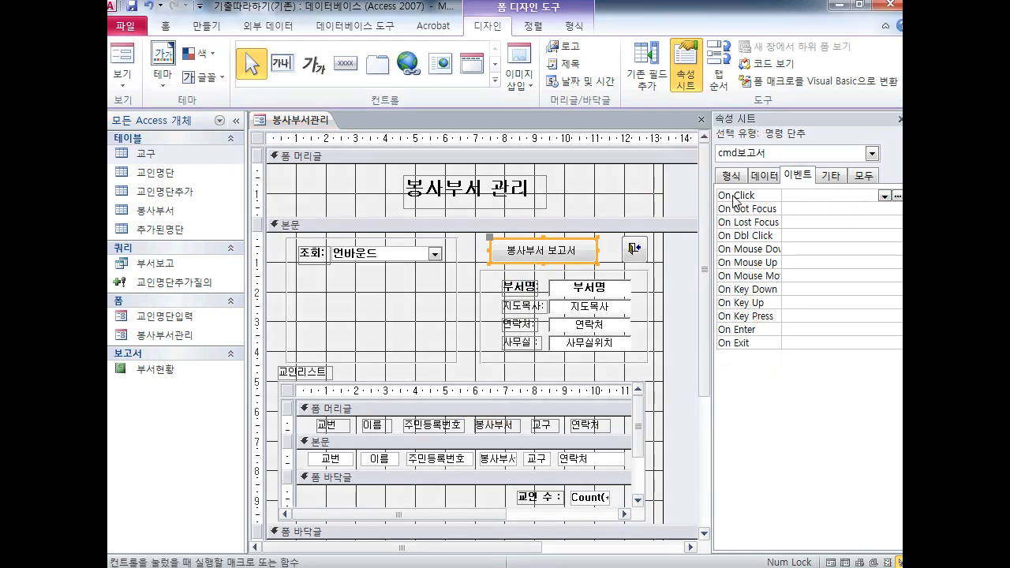
pyautogui.click(884, 196)
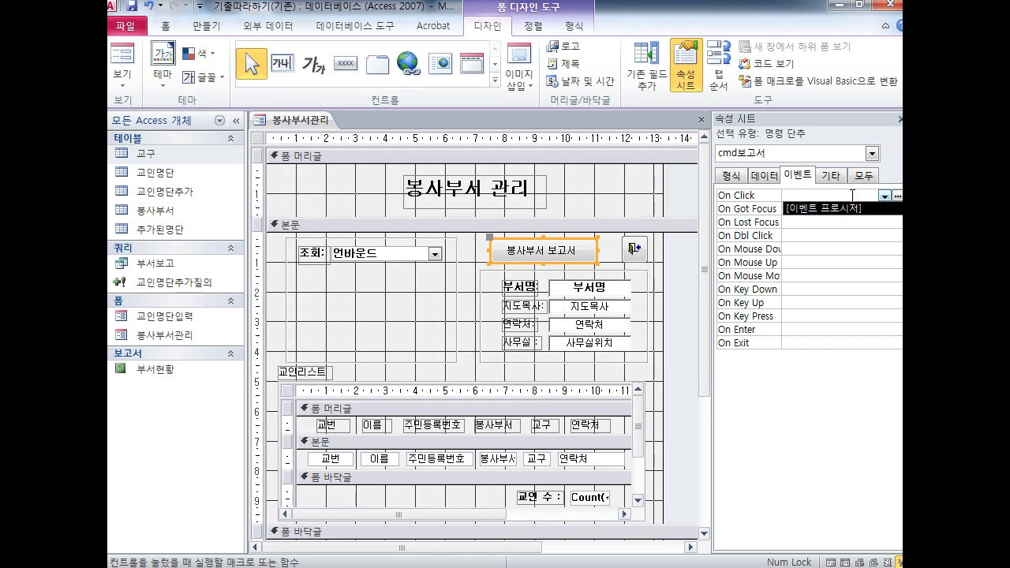
pyautogui.click(852, 195)
# Mark in red the link from the 봉사부서 보고서 button to its event properties, and clear the marks
pyautogui.hotkey('ctrl', '2')
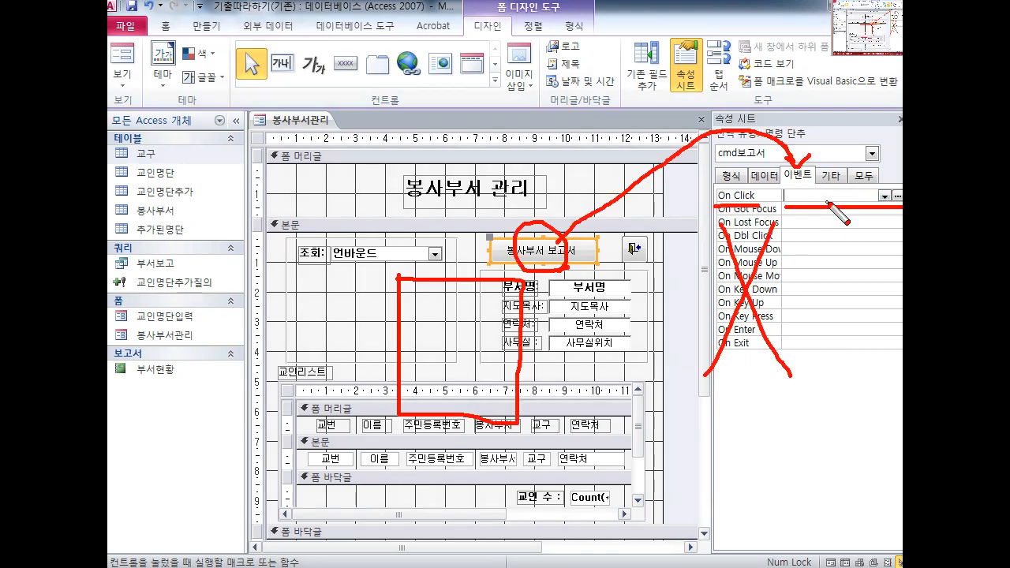
pyautogui.press('e')
pyautogui.moveTo(583, 235)
pyautogui.mouseDown()
pyautogui.moveTo(674, 163)
pyautogui.moveTo(784, 184)
pyautogui.moveTo(766, 187)
pyautogui.mouseUp()
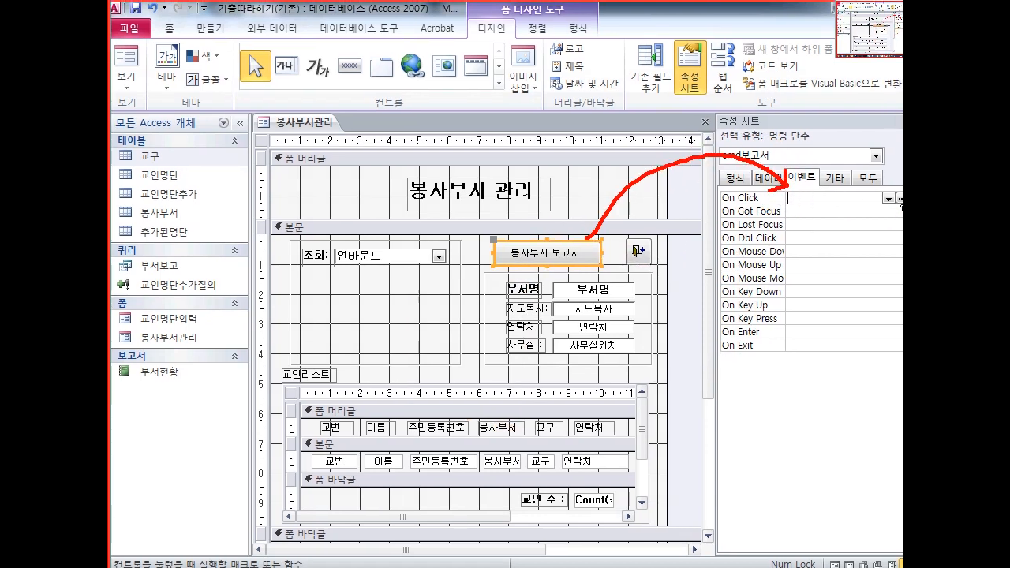
pyautogui.moveTo(900, 202); pyautogui.dragTo(900, 199)
pyautogui.press('Escape')
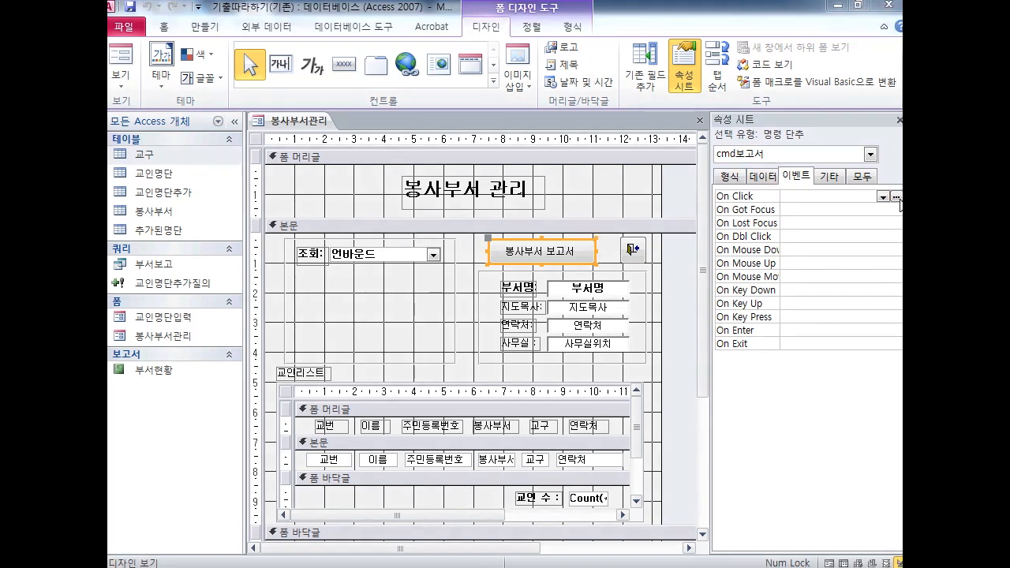
# Create the cmd보고서 button's On Click event procedure with the Code Builder (코드 작성기)
pyautogui.click(896, 196)
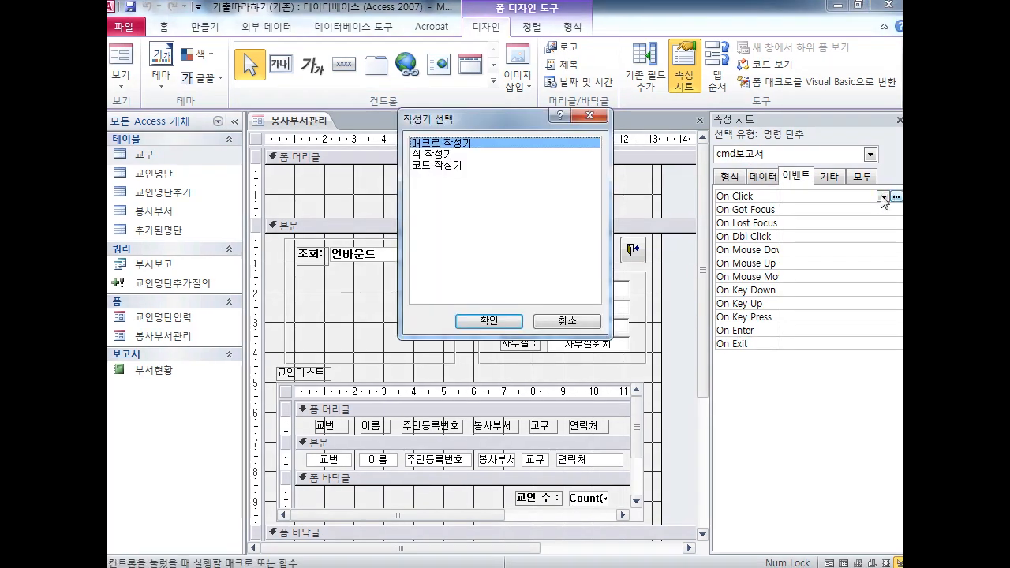
pyautogui.moveTo(465, 195); pyautogui.dragTo(428, 259)
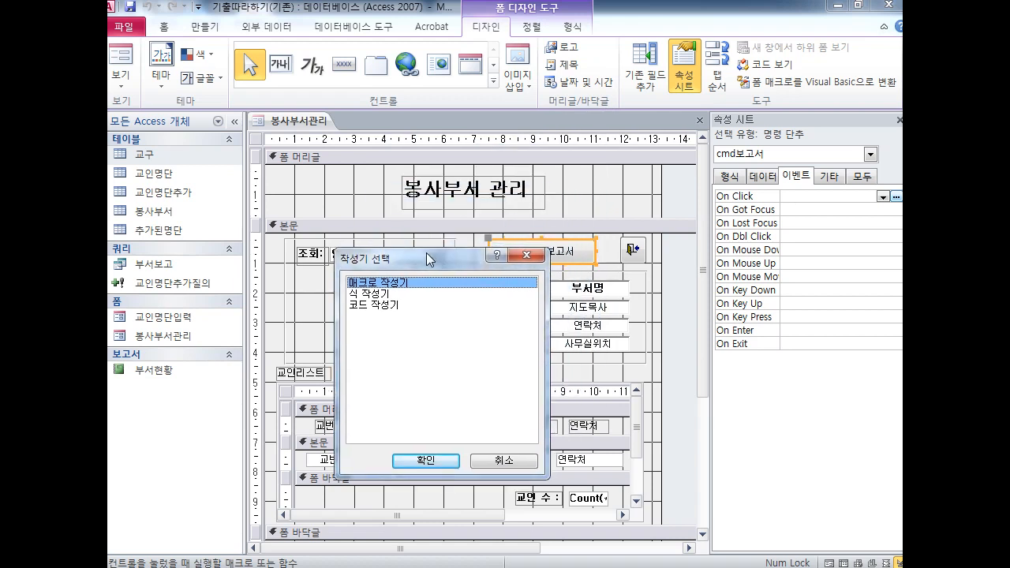
pyautogui.click(393, 305)
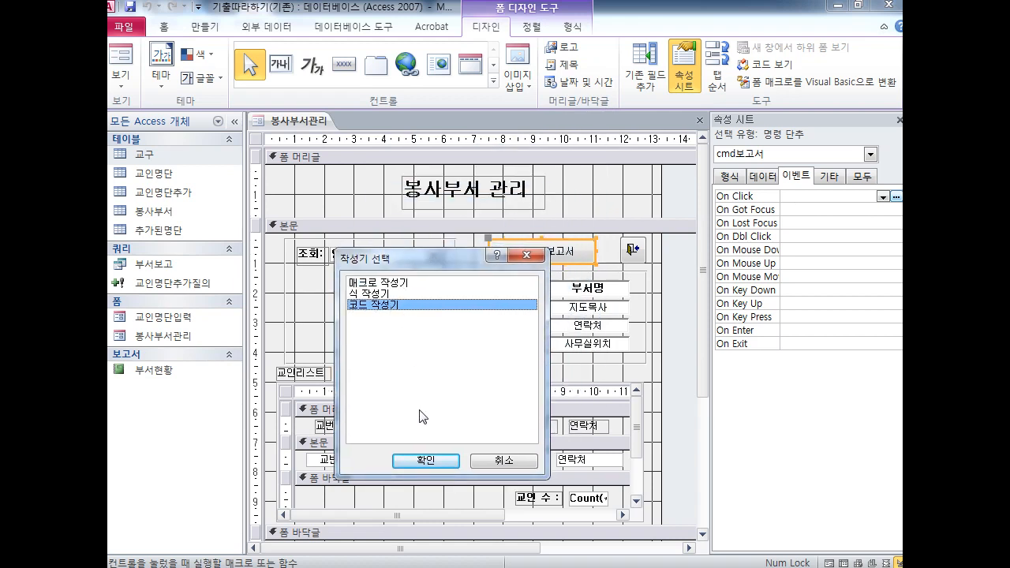
pyautogui.click(421, 461)
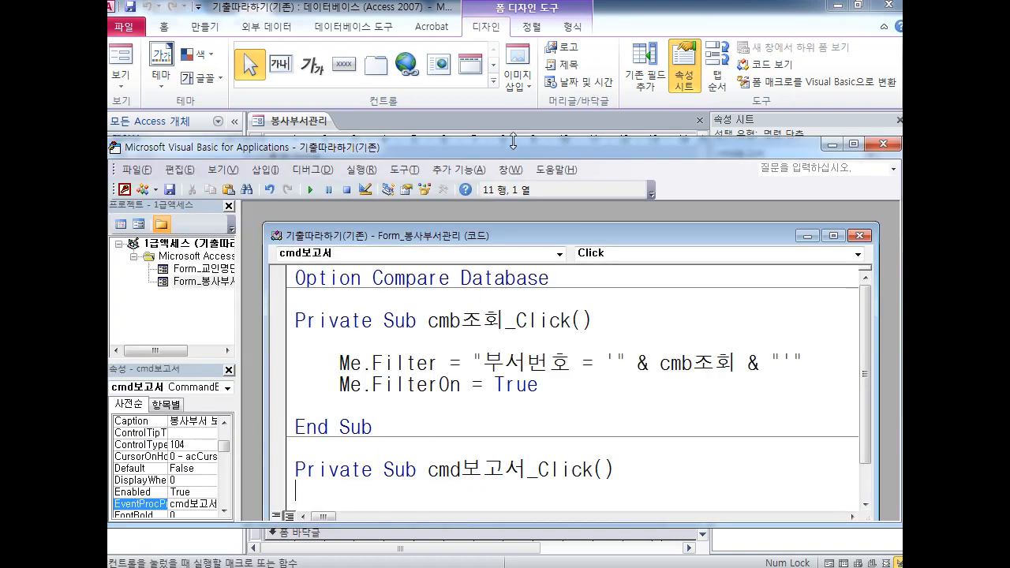
# Enlarge the Visual Basic editor and its code window, and highlight Filter in the cmb조회_Click procedure
pyautogui.moveTo(513, 141); pyautogui.dragTo(512, 34)
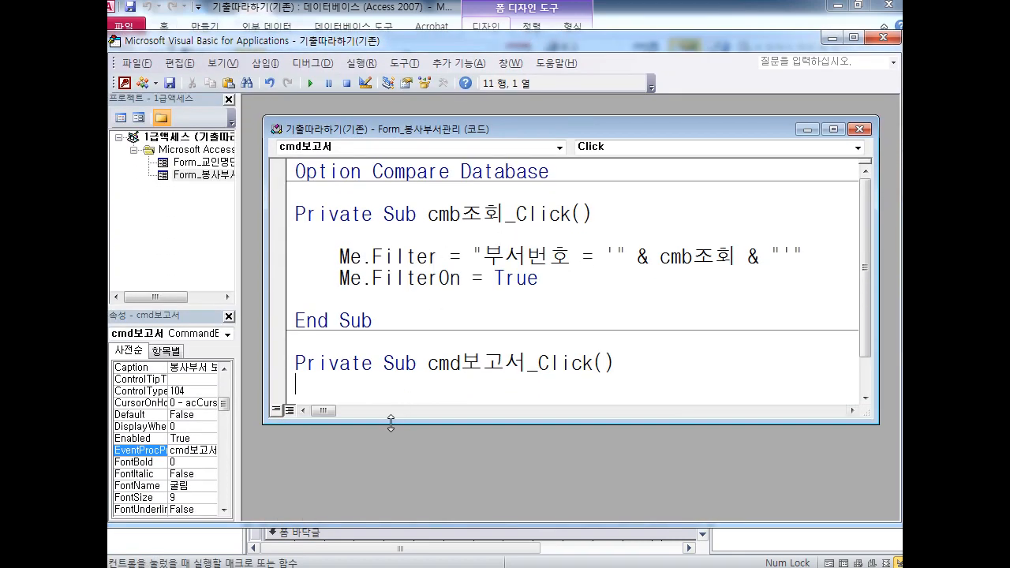
pyautogui.moveTo(391, 423); pyautogui.dragTo(392, 506)
pyautogui.click(339, 404)
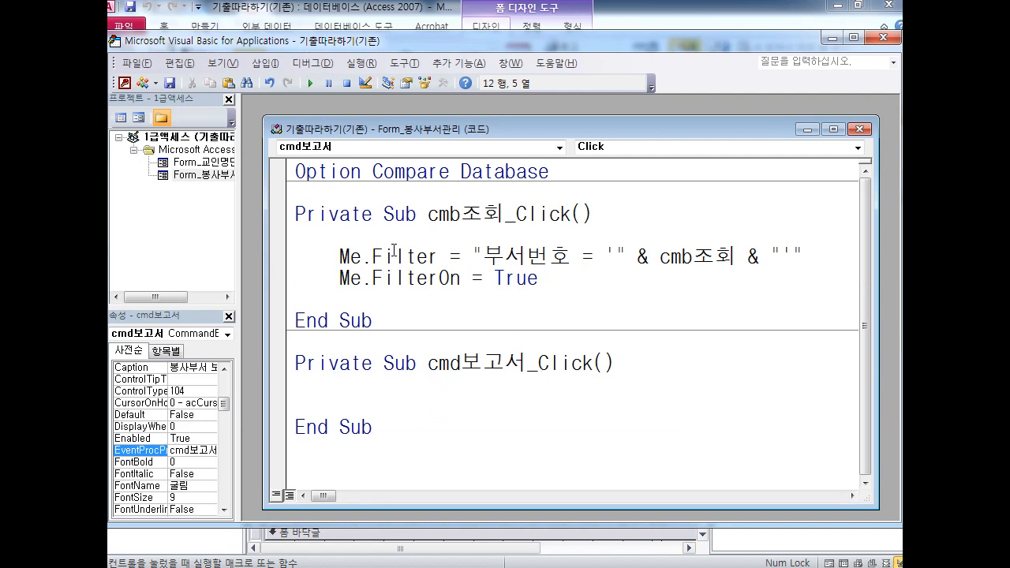
pyautogui.moveTo(371, 256); pyautogui.dragTo(439, 257)
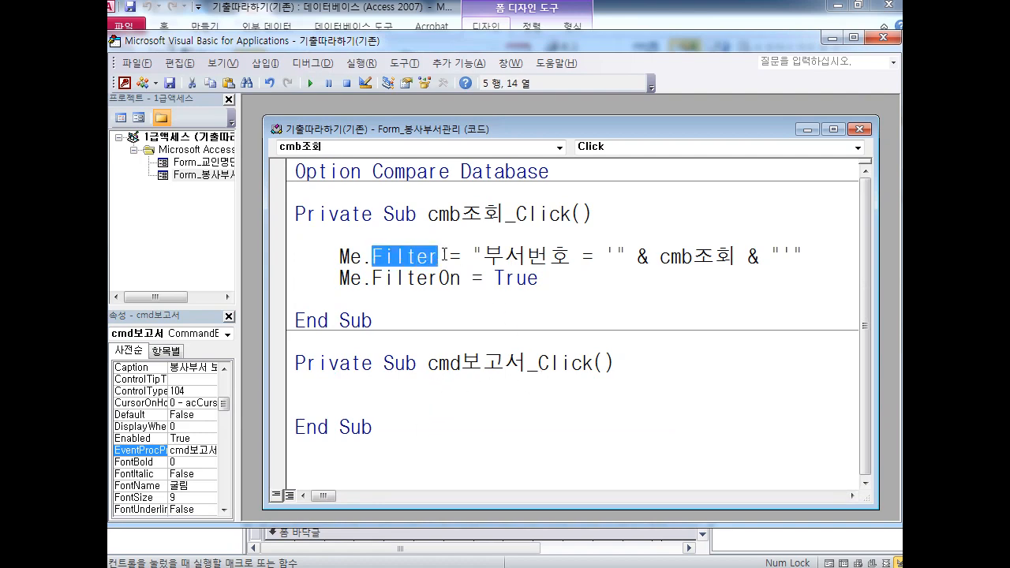
# Switch to the Notepad notes and add blank lines below the 부서번호 condition to get an empty writing area
pyautogui.hotkey('alt', 'Tab')
pyautogui.hotkey('alt', 'Tab')
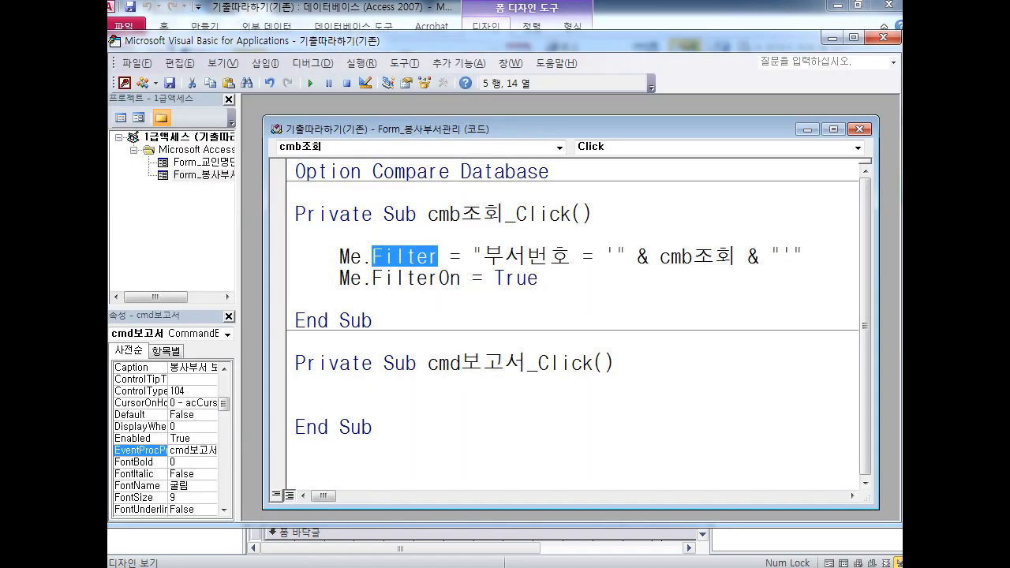
pyautogui.click(437, 567)
pyautogui.click(523, 518)
pyautogui.moveTo(508, 159); pyautogui.dragTo(630, 74)
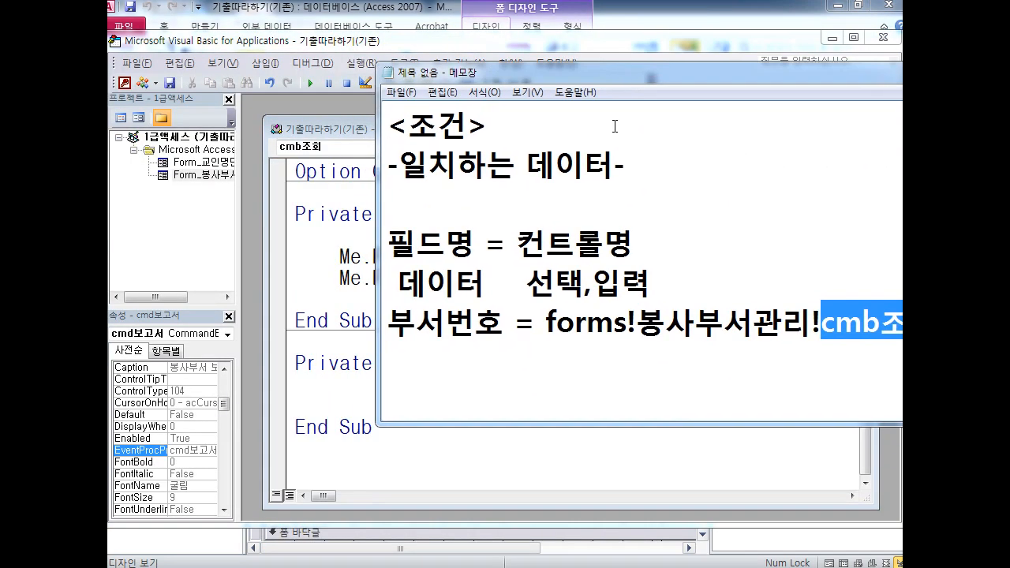
pyautogui.click(546, 355)
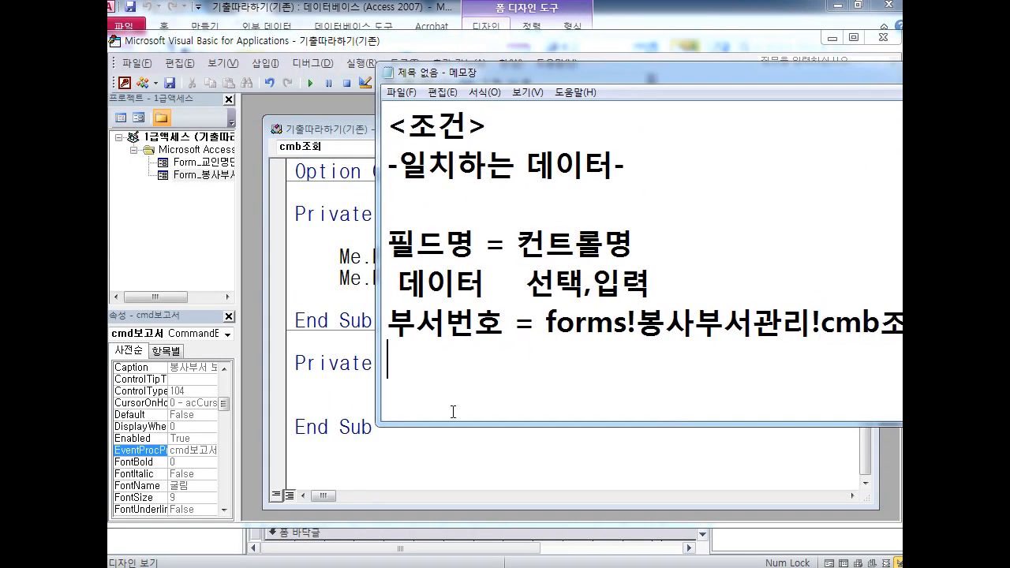
pyautogui.press('Return')
pyautogui.press('Return')
pyautogui.press('Return')
pyautogui.press('Return')
pyautogui.press('Return')
pyautogui.press('Return')
pyautogui.press('Return')
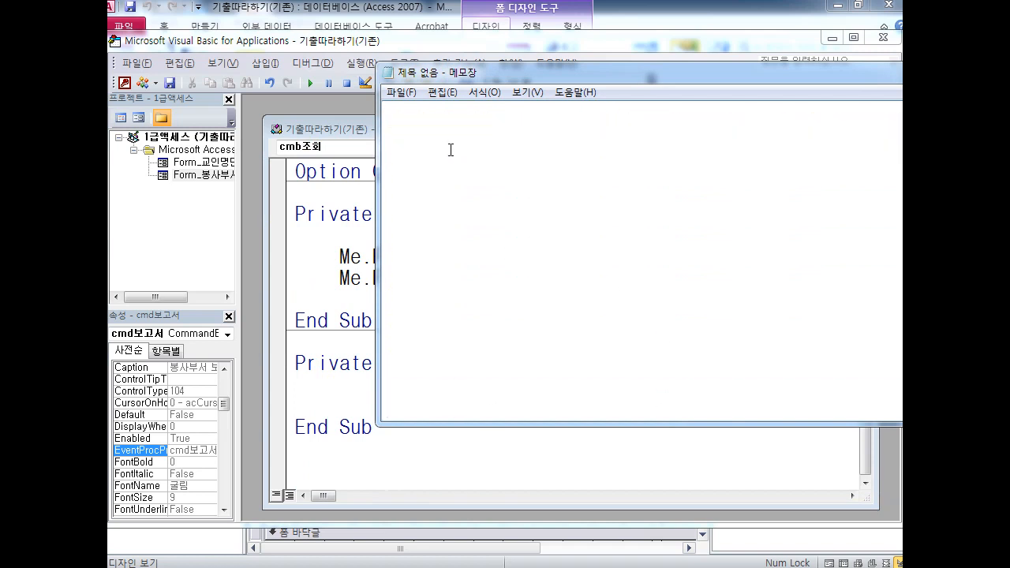
# Write the note line "폼 속성 : me.속성명" in the empty area of the notes
pyautogui.write('폼 속')
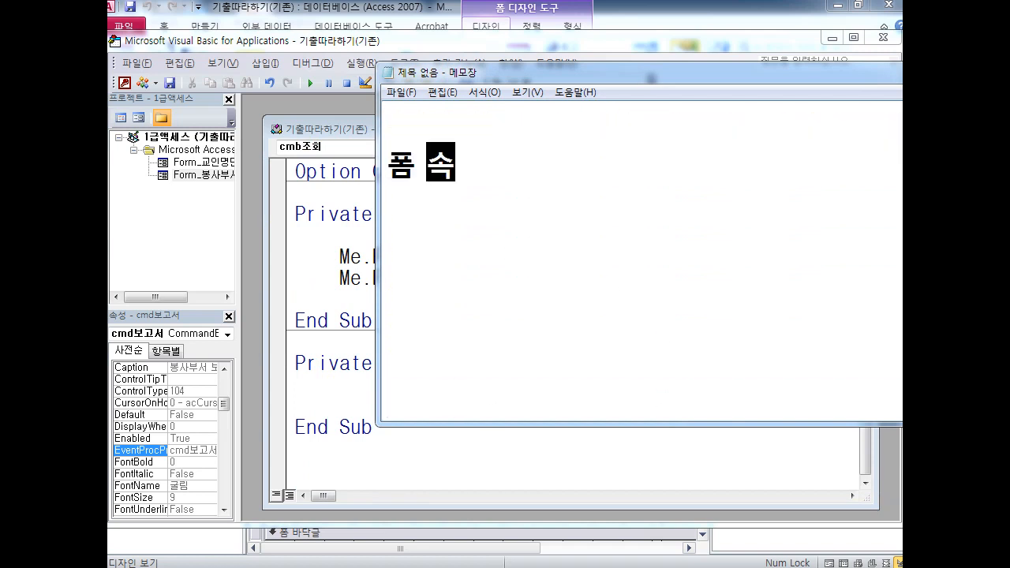
pyautogui.write('성')
pyautogui.press('Home')
pyautogui.press('Return')
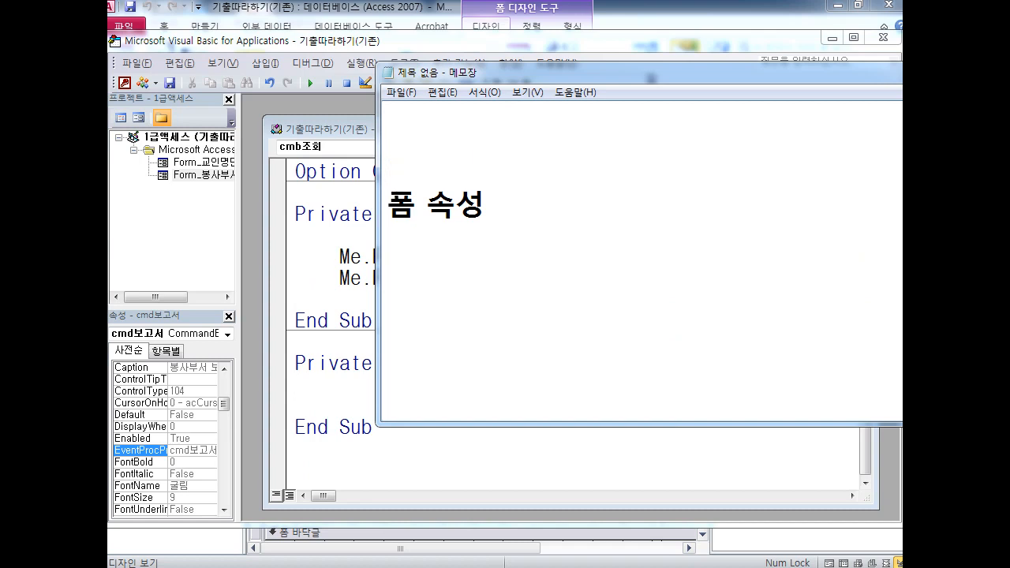
pyautogui.press('BackSpace')
pyautogui.press('End')
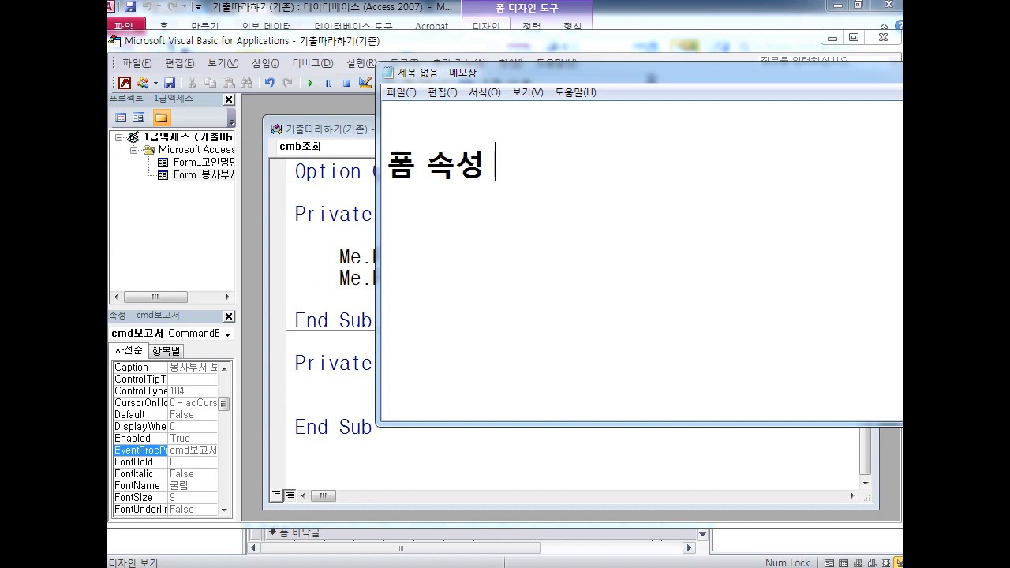
pyautogui.write(': me')
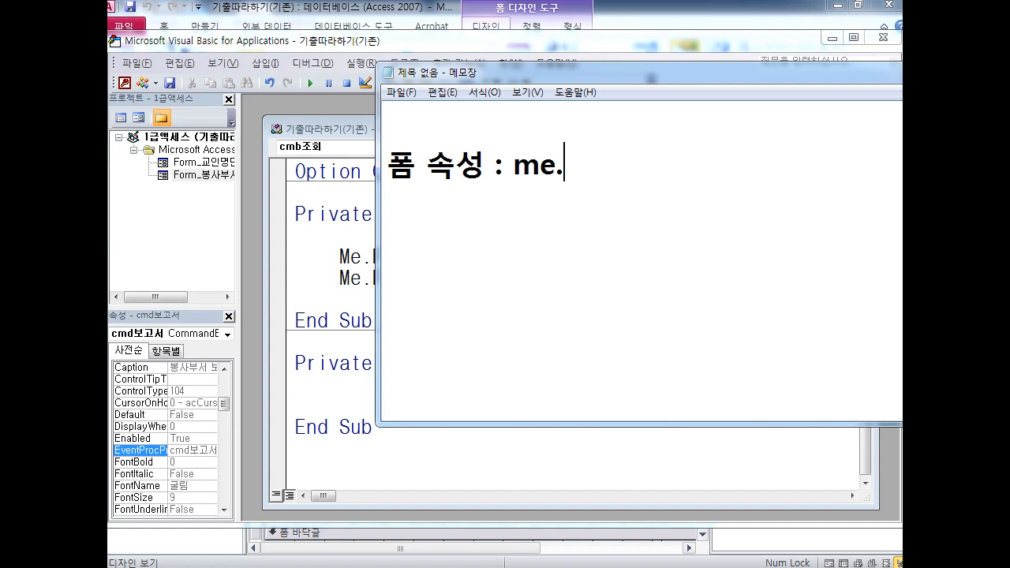
pyautogui.write('.t')
pyautogui.press('BackSpace')
pyautogui.press('Hangul')
pyautogui.write('속ㅅ')
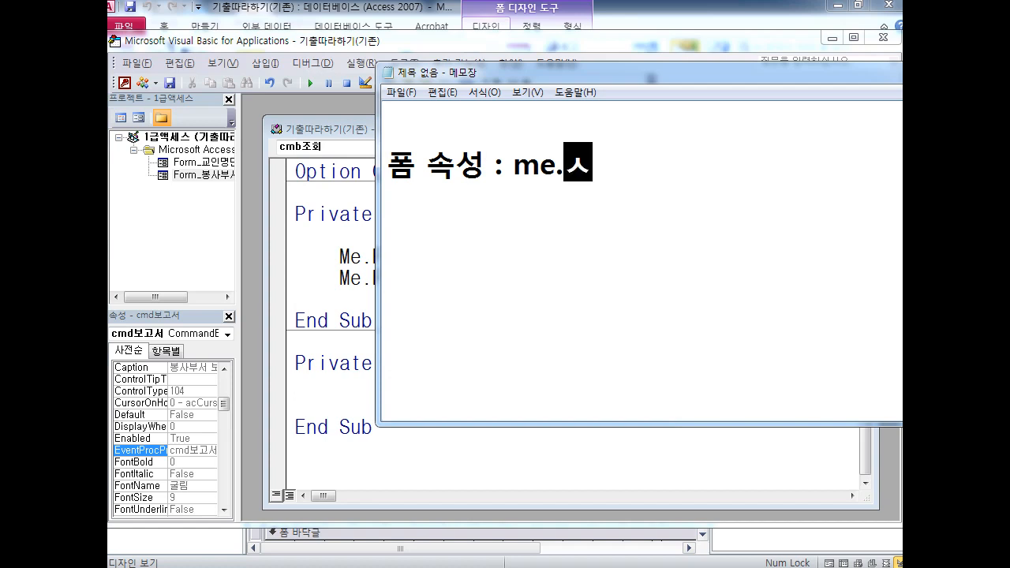
pyautogui.write('ㅓㅇ명')
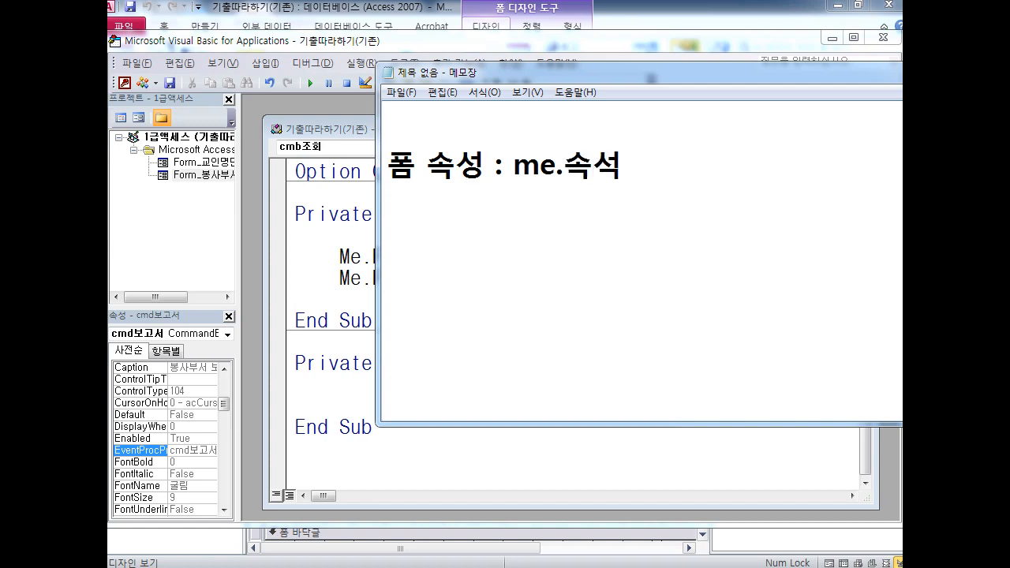
# Move the notes window off the VBA code and add the line "매크로 함수 : docmd" below the 폼 속성 line
pyautogui.moveTo(588, 79); pyautogui.dragTo(732, 143)
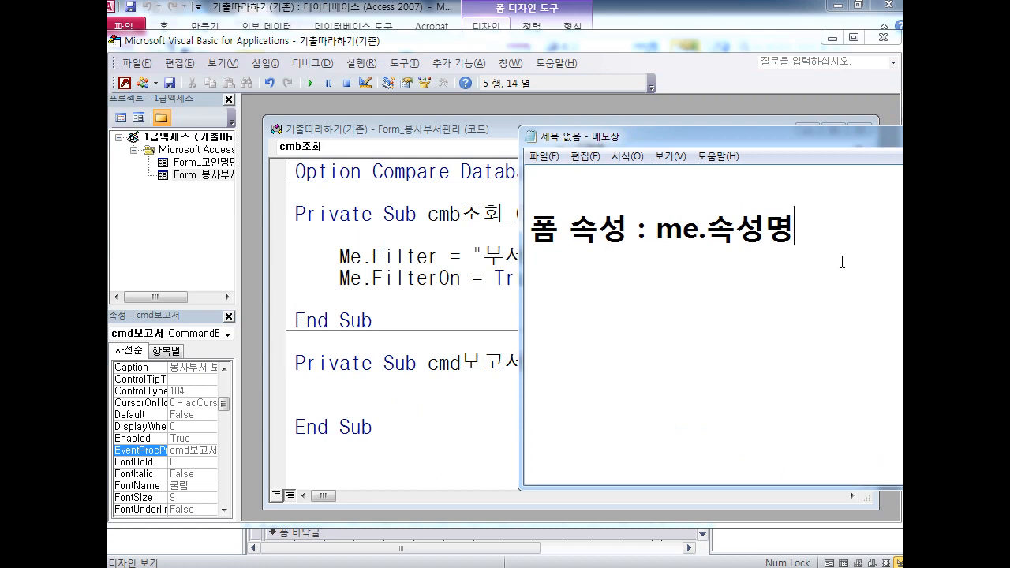
pyautogui.press('Return')
pyautogui.write('gk')
pyautogui.press('BackSpace')
pyautogui.press('BackSpace')
pyautogui.press('Hangul')
pyautogui.write('함수 ')
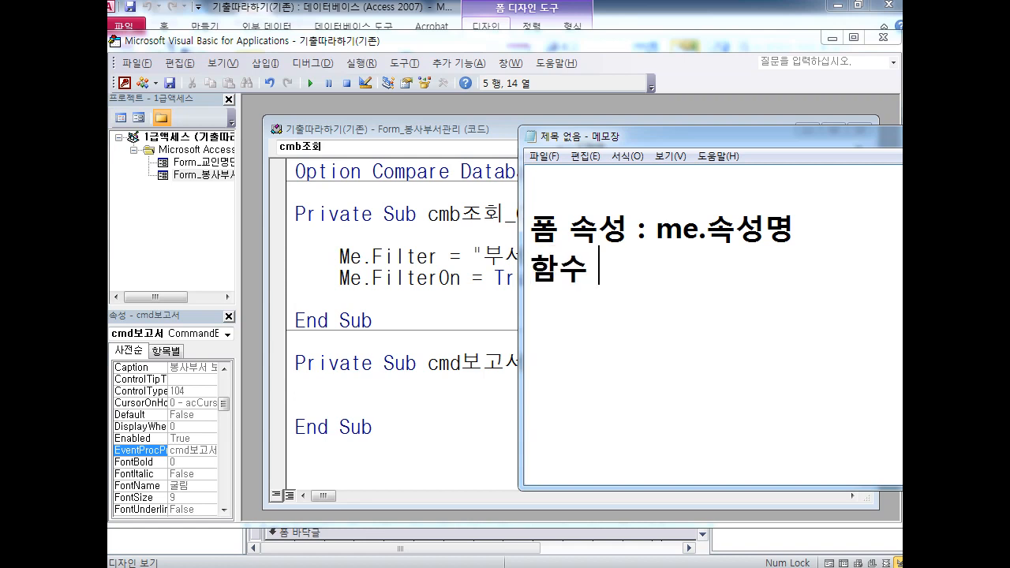
pyautogui.write(': 매크로 함수 :')
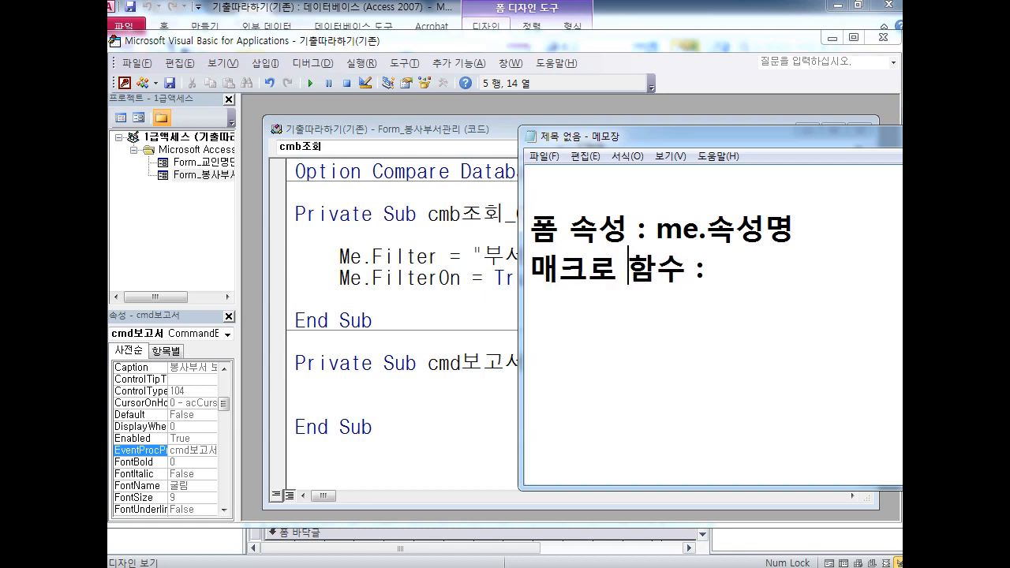
pyautogui.press('BackSpace')
pyautogui.write('d')
pyautogui.press('BackSpace')
pyautogui.write('do')
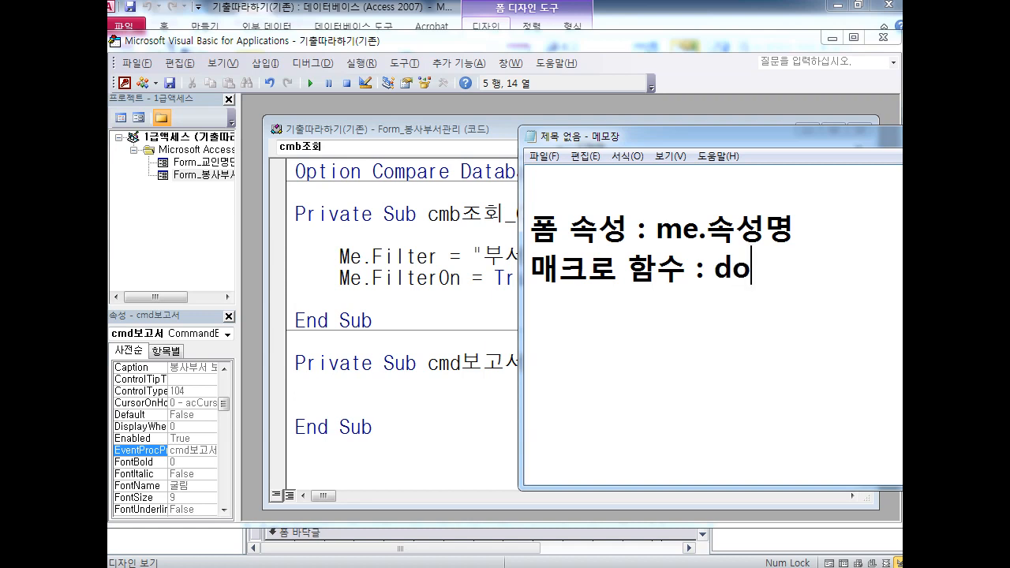
pyautogui.write('cmd')
# Highlight docmd and me in the notes to compare the macro function syntax with the form property syntax
pyautogui.moveTo(708, 270); pyautogui.dragTo(752, 269)
pyautogui.click(776, 322)
pyautogui.click(815, 269)
pyautogui.moveTo(815, 269); pyautogui.dragTo(755, 270)
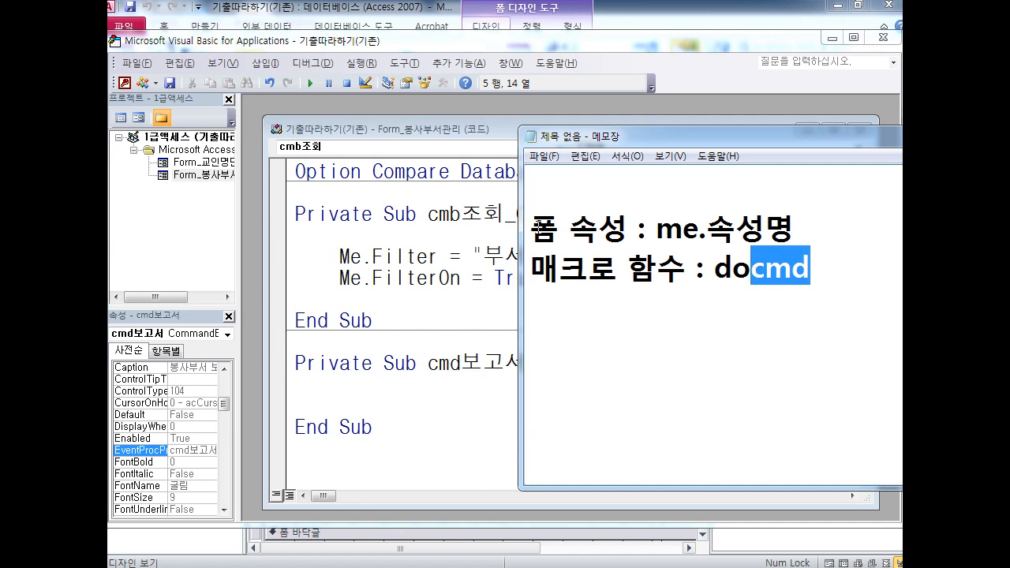
pyautogui.moveTo(531, 229); pyautogui.dragTo(699, 228)
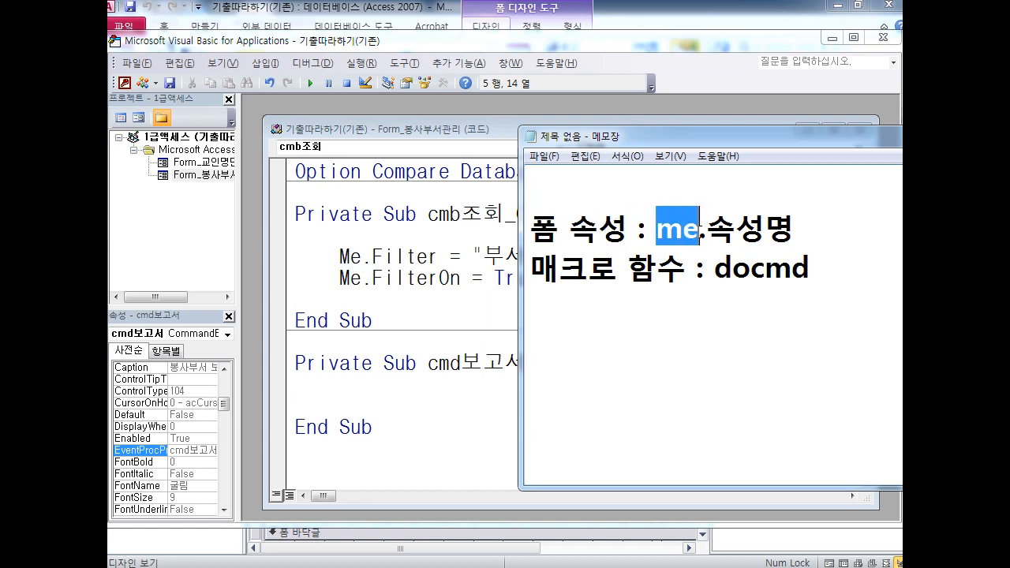
pyautogui.moveTo(531, 270); pyautogui.dragTo(836, 272)
pyautogui.click(839, 307)
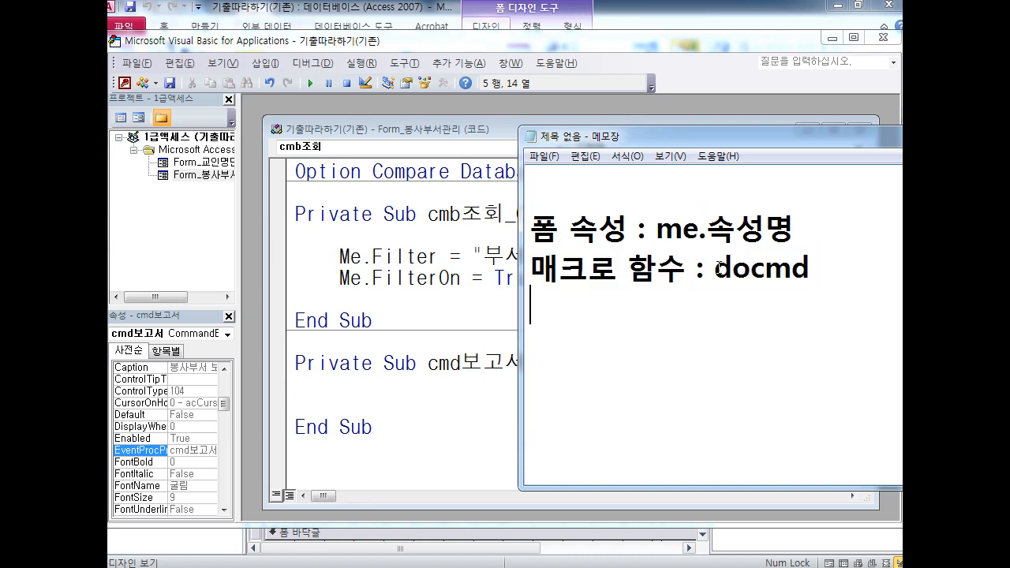
# Shift the notes window over the code and add the heading "[코드 작성기]" above the 폼 속성 line
pyautogui.moveTo(712, 268); pyautogui.dragTo(828, 271)
pyautogui.moveTo(759, 141); pyautogui.dragTo(602, 137)
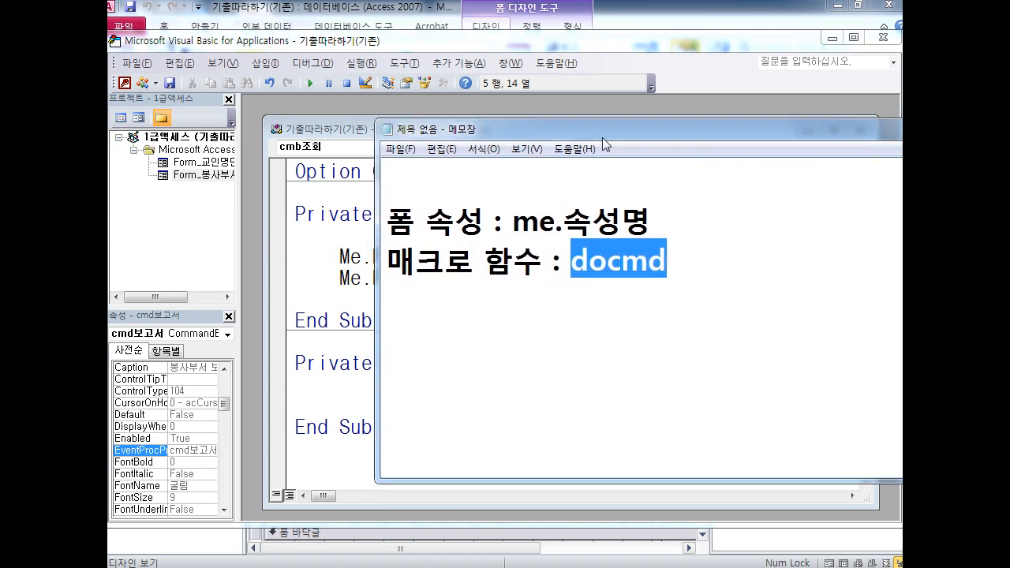
pyautogui.click(531, 181)
pyautogui.write('[')
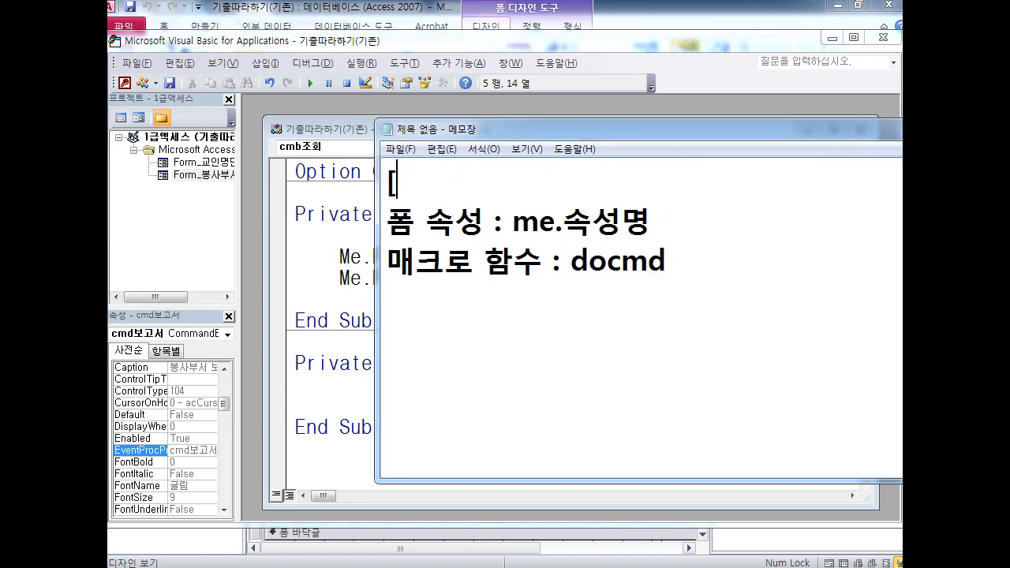
pyautogui.write('코드 작성기]')
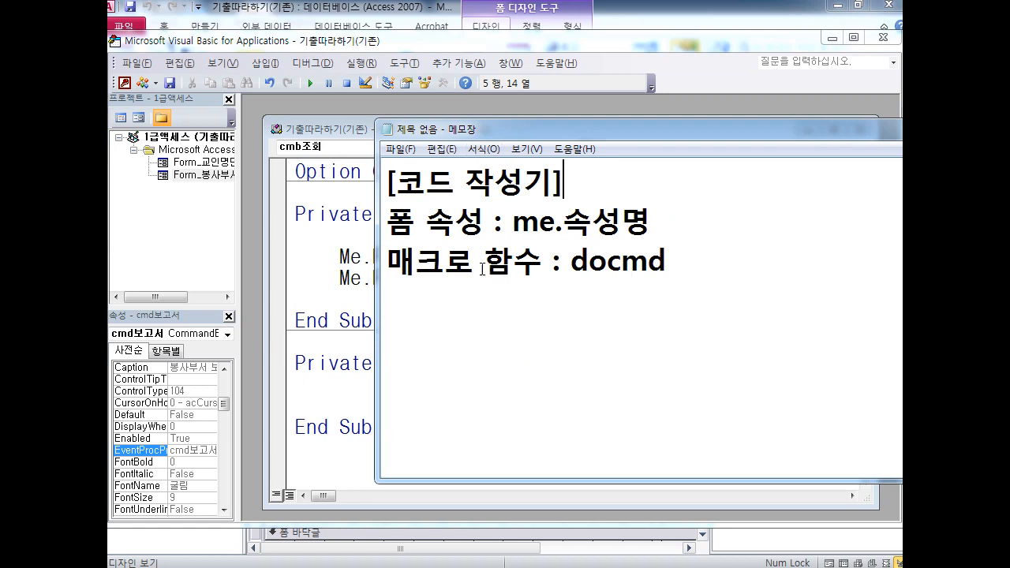
# Pad 폼 속성 with spaces to align its colon with the line below, and append ".함수명" after docmd
pyautogui.click(495, 221)
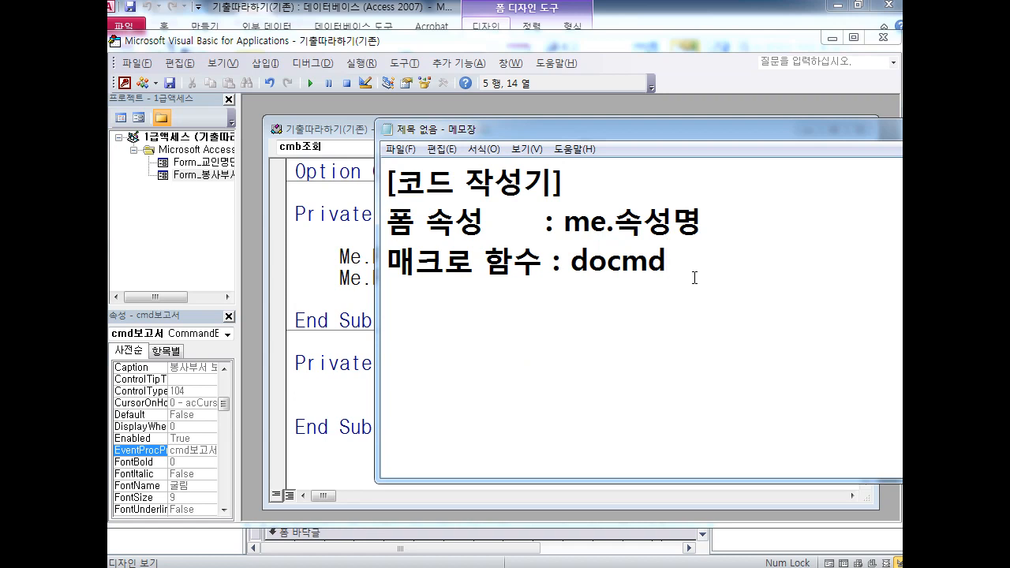
pyautogui.write('.gka')
pyautogui.press('BackSpace')
pyautogui.press('BackSpace')
pyautogui.press('BackSpace')
pyautogui.press('Hangul')
pyautogui.write('함수명')
# Add the note "매크로 함수 - 매크로 작성기, 코드 작성기" after a blank line below the docmd line
pyautogui.press('Return')
pyautogui.press('Return')
pyautogui.write('맥')
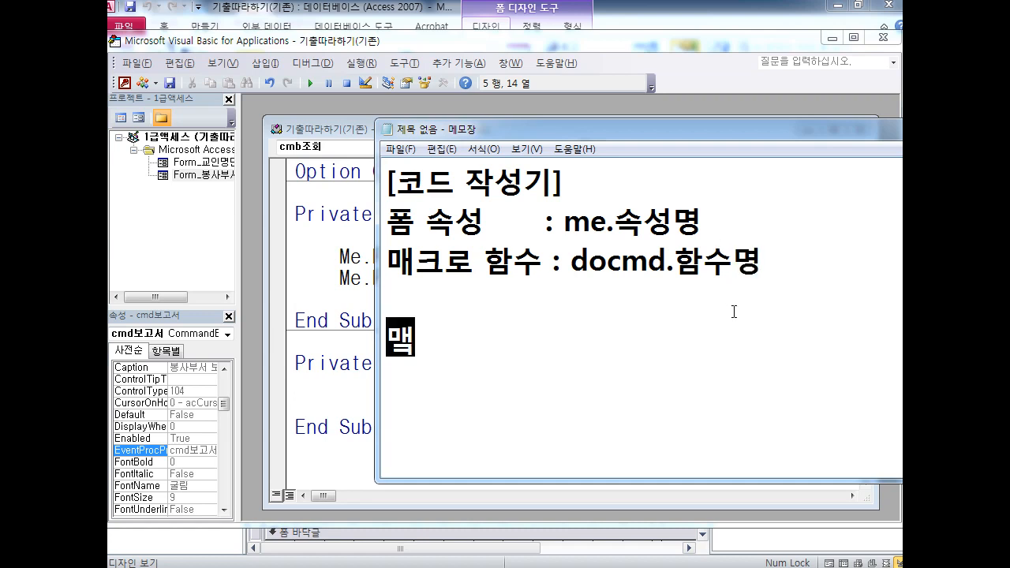
pyautogui.write('크로 함수 -')
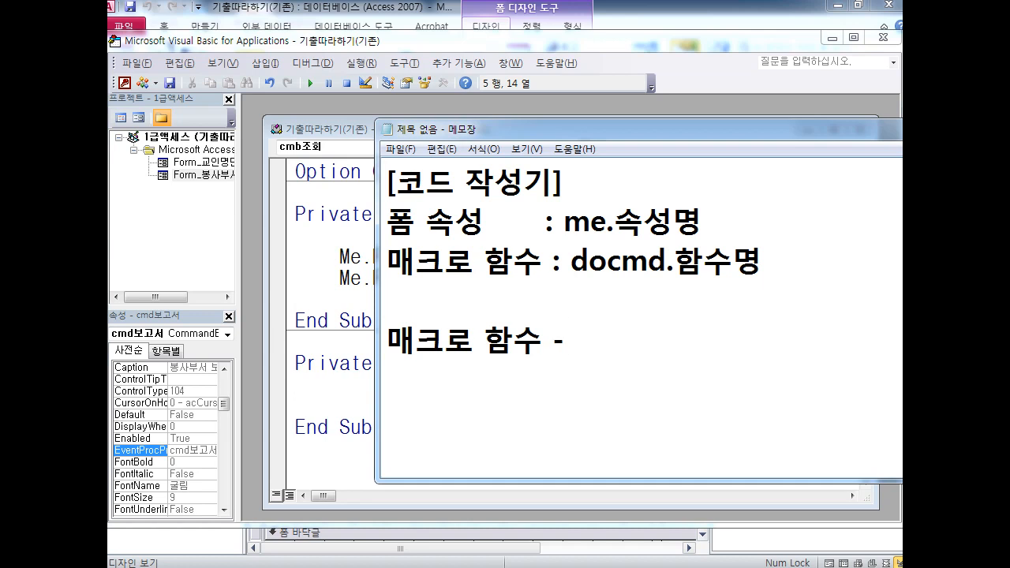
pyautogui.write('a')
pyautogui.press('BackSpace')
pyautogui.press('Hangul')
pyautogui.write('매클')
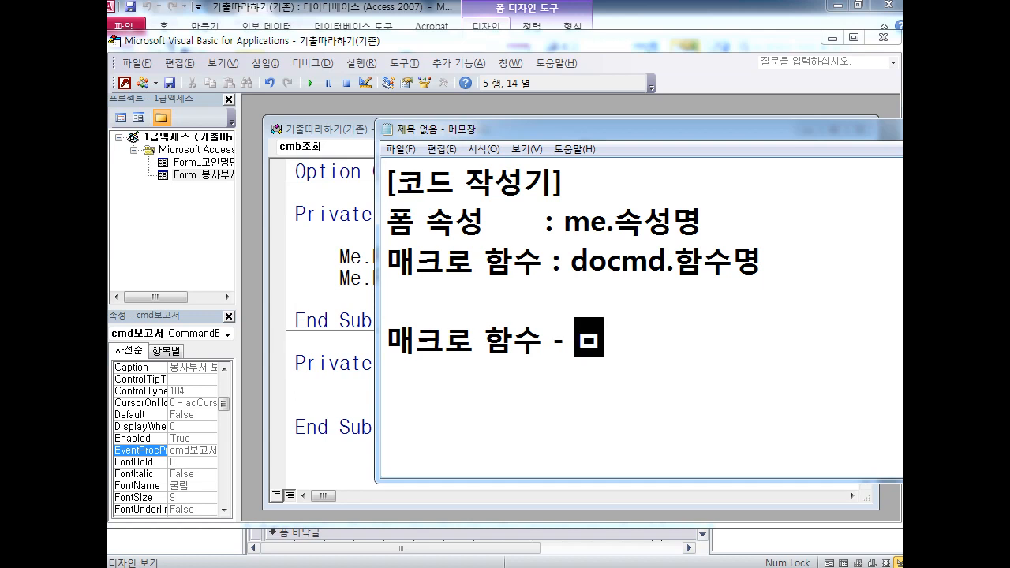
pyautogui.write('로 작성기')
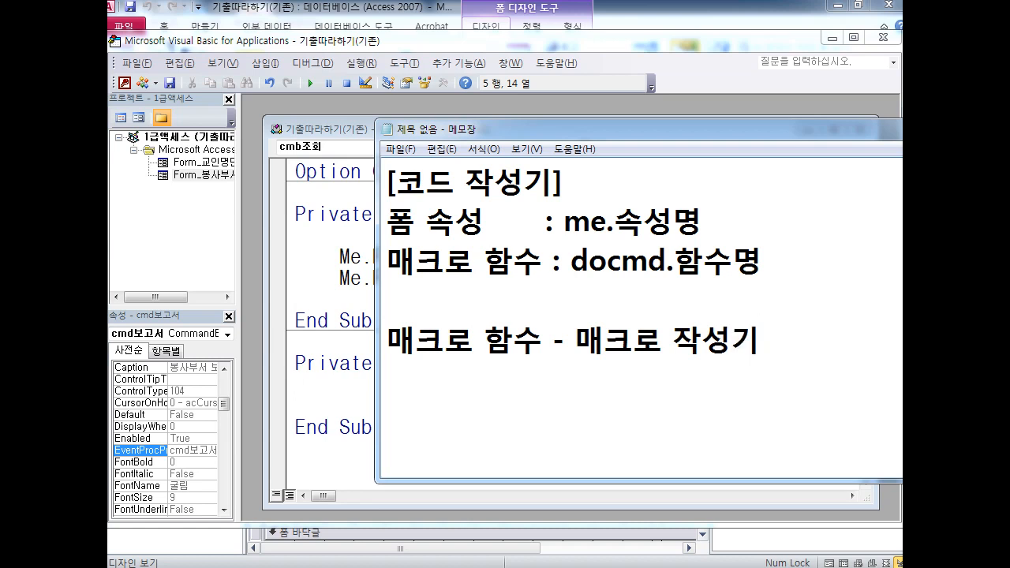
pyautogui.write(', 코드 작성')
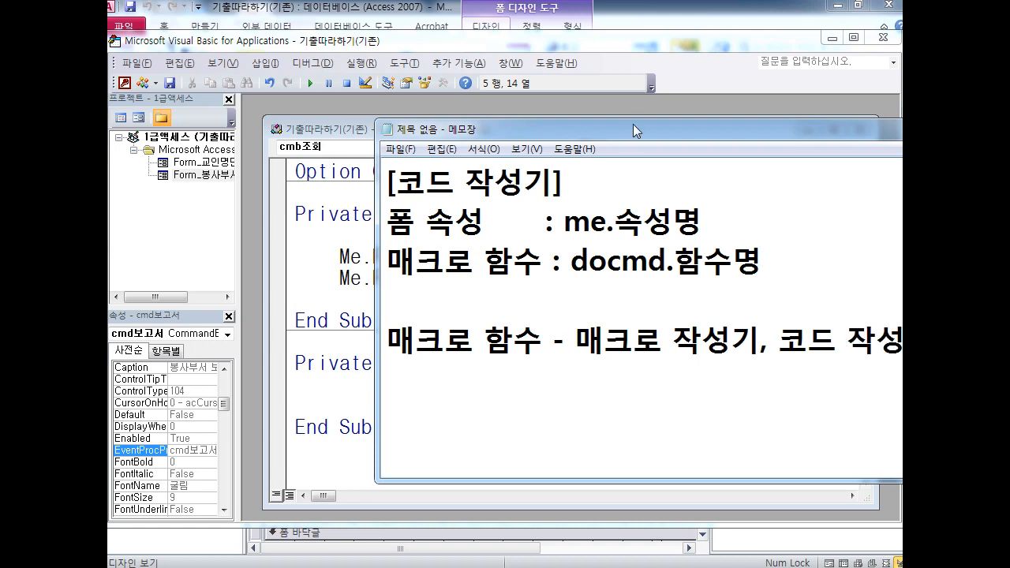
# Reposition the notes window, highlight the heading and 폼 속성 line, and mark the 매크로 함수 lines with the red annotation pen
pyautogui.moveTo(611, 133); pyautogui.dragTo(526, 169)
pyautogui.moveTo(303, 257); pyautogui.dragTo(298, 207)
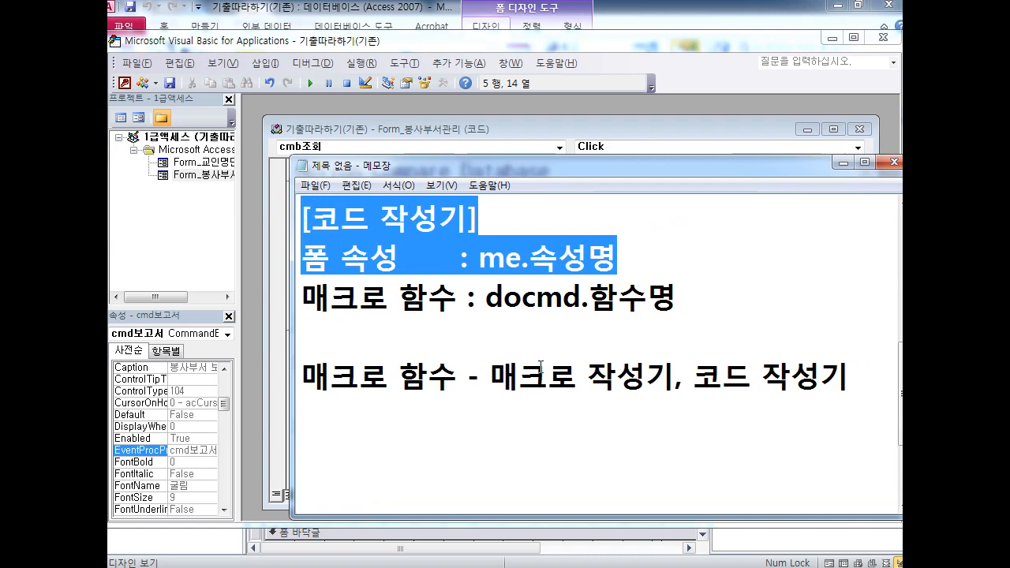
pyautogui.hotkey('ctrl', '2')
pyautogui.press('e')
pyautogui.moveTo(307, 402); pyautogui.dragTo(477, 403)
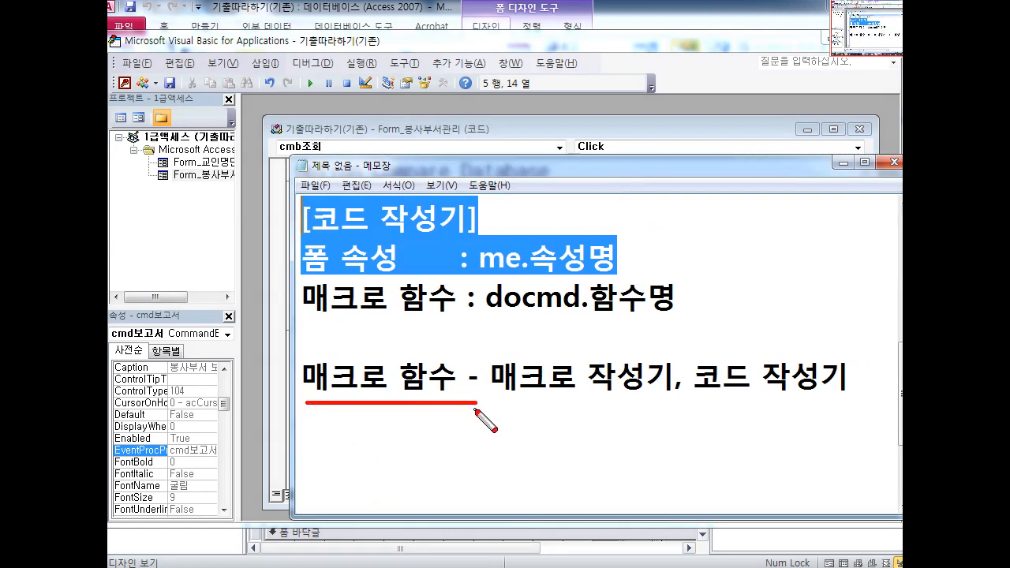
pyautogui.moveTo(626, 437)
pyautogui.mouseDown()
pyautogui.moveTo(551, 433)
pyautogui.moveTo(632, 331)
pyautogui.moveTo(854, 389)
pyautogui.moveTo(582, 430)
pyautogui.moveTo(517, 396)
pyautogui.mouseUp()
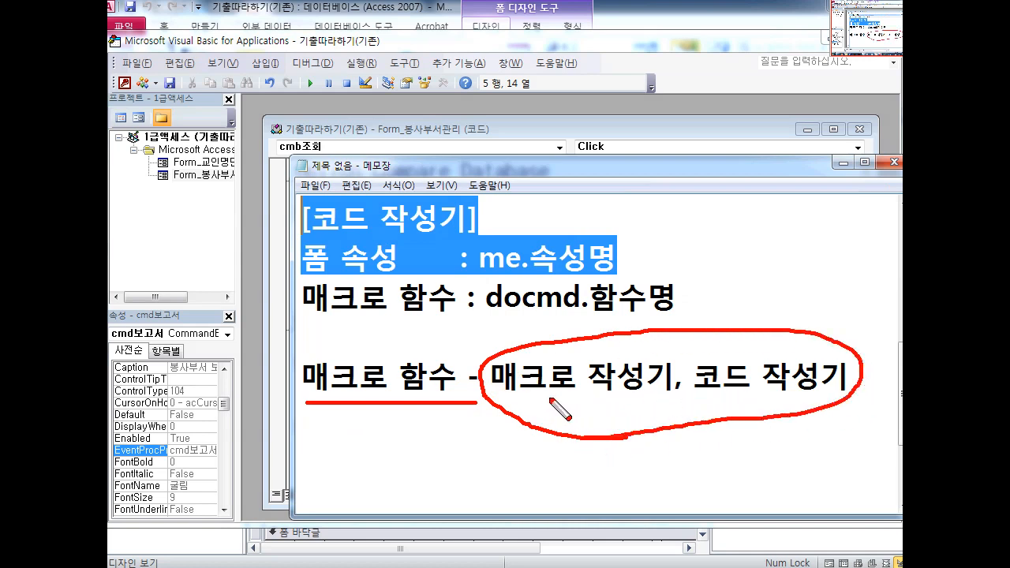
pyautogui.moveTo(518, 402); pyautogui.dragTo(668, 403)
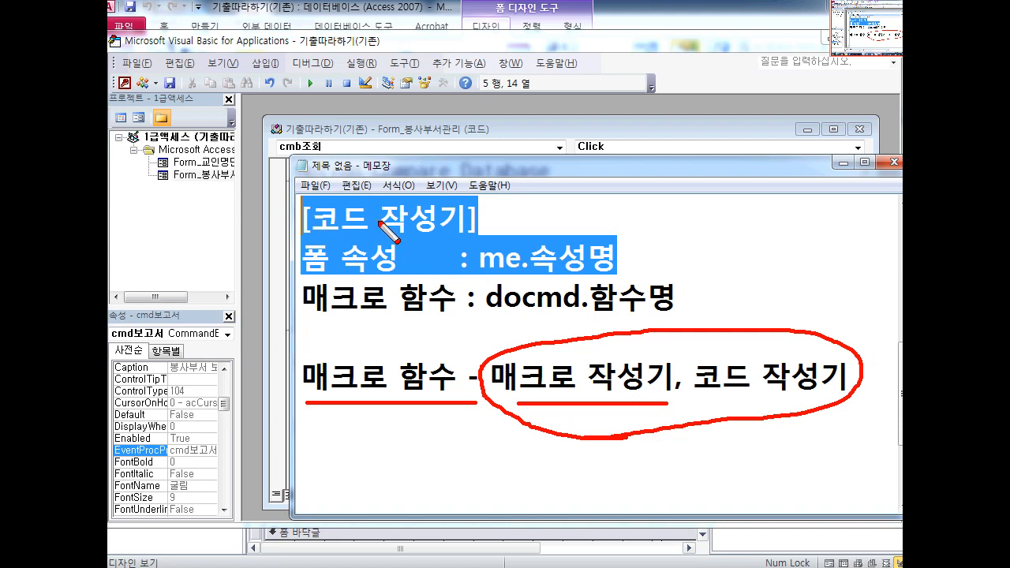
pyautogui.moveTo(404, 233)
pyautogui.mouseDown()
pyautogui.moveTo(392, 275)
pyautogui.moveTo(434, 288)
pyautogui.moveTo(523, 265)
pyautogui.mouseUp()
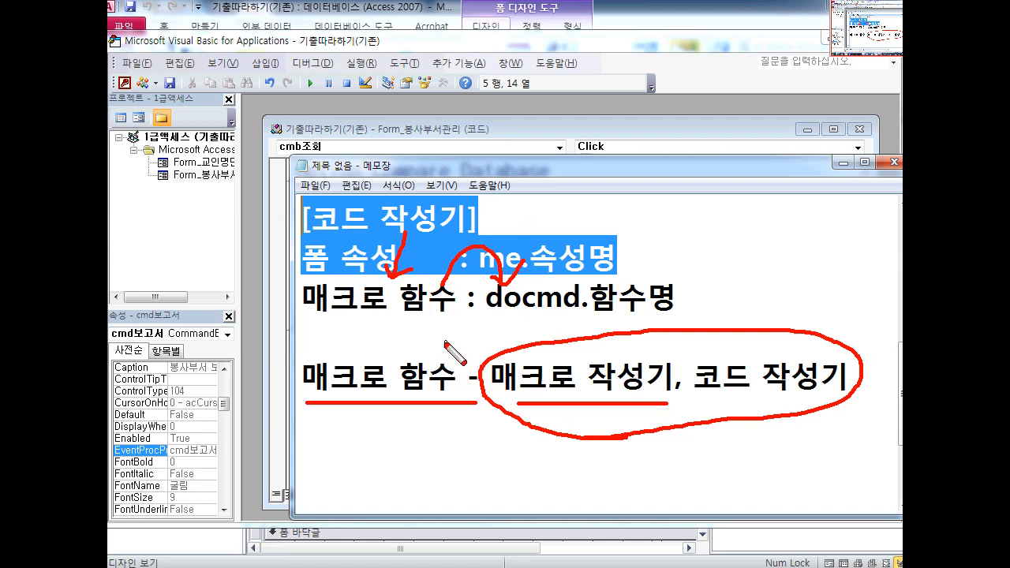
# Clear the annotations, mark 매크로 작성기 with arrows and an underline, cross out docmd, and exit annotation mode
pyautogui.press('e')
pyautogui.moveTo(434, 313); pyautogui.dragTo(450, 355)
pyautogui.moveTo(437, 340); pyautogui.dragTo(456, 345)
pyautogui.moveTo(468, 360)
pyautogui.mouseDown()
pyautogui.moveTo(527, 358)
pyautogui.moveTo(537, 346)
pyautogui.mouseUp()
pyautogui.moveTo(497, 404); pyautogui.dragTo(656, 405)
pyautogui.moveTo(553, 278); pyautogui.dragTo(523, 318)
pyautogui.moveTo(519, 277); pyautogui.dragTo(558, 324)
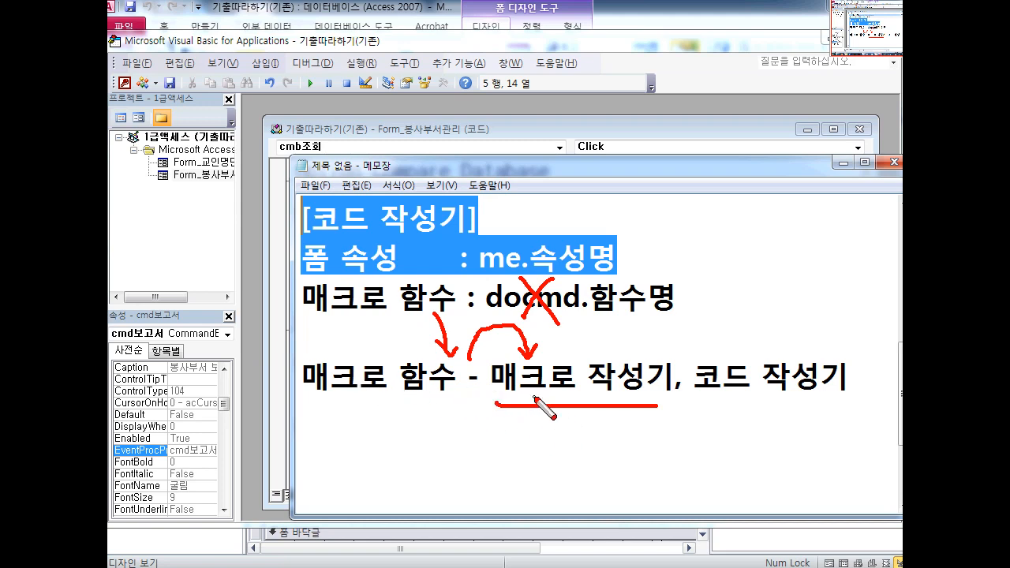
pyautogui.press('Escape')
# Return to the VBA code and begin a docmd.OpenReport statement below a blank line in the cmd보고서_Click procedure
pyautogui.click(497, 131)
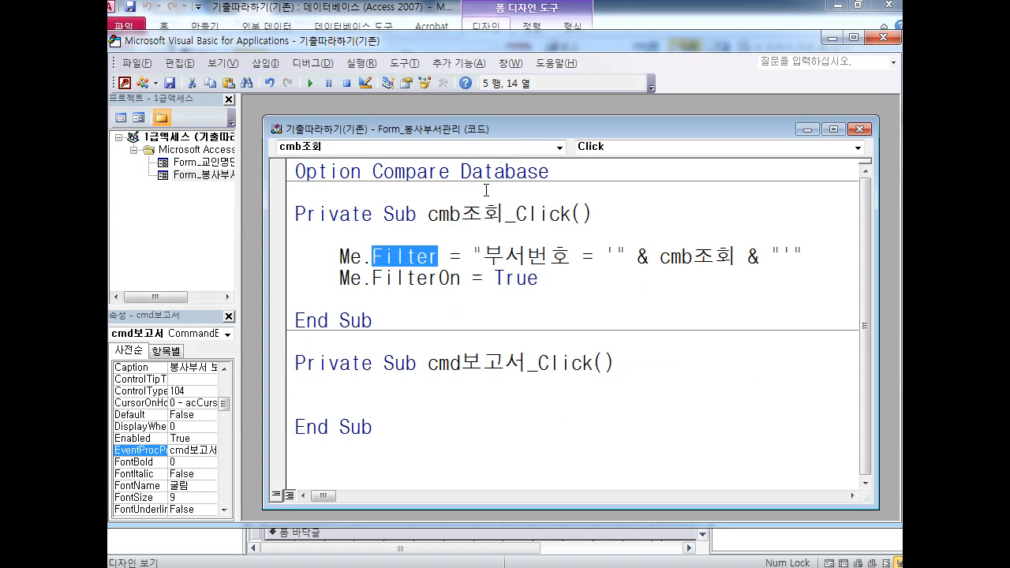
pyautogui.click(386, 398)
pyautogui.press('Return')
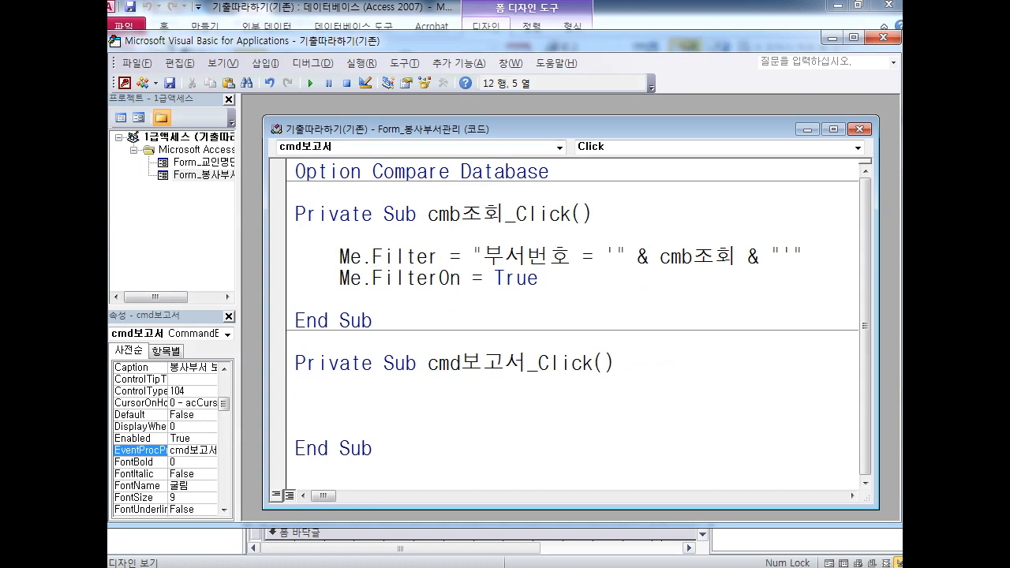
pyautogui.write('docmd')
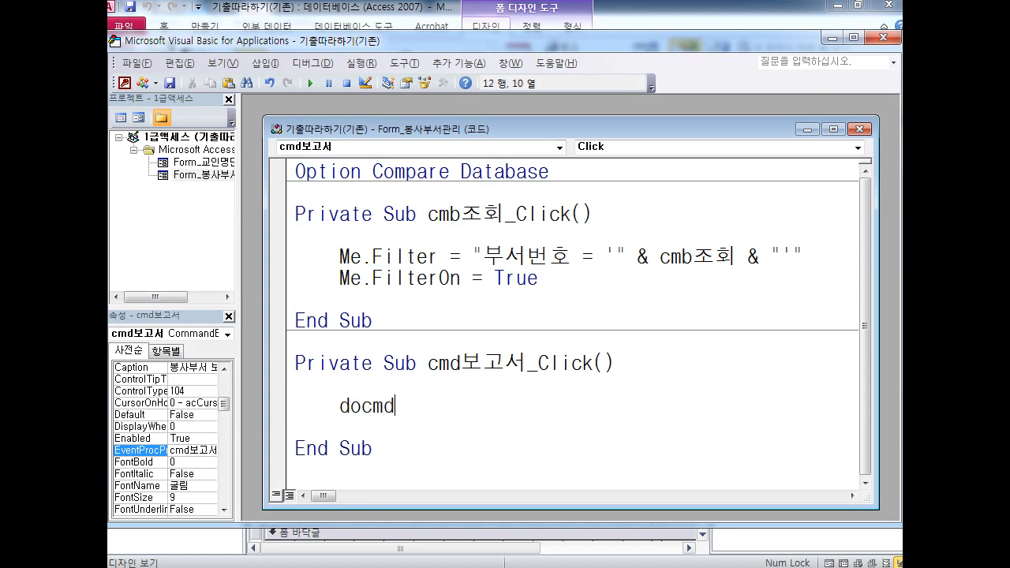
pyautogui.write('.')
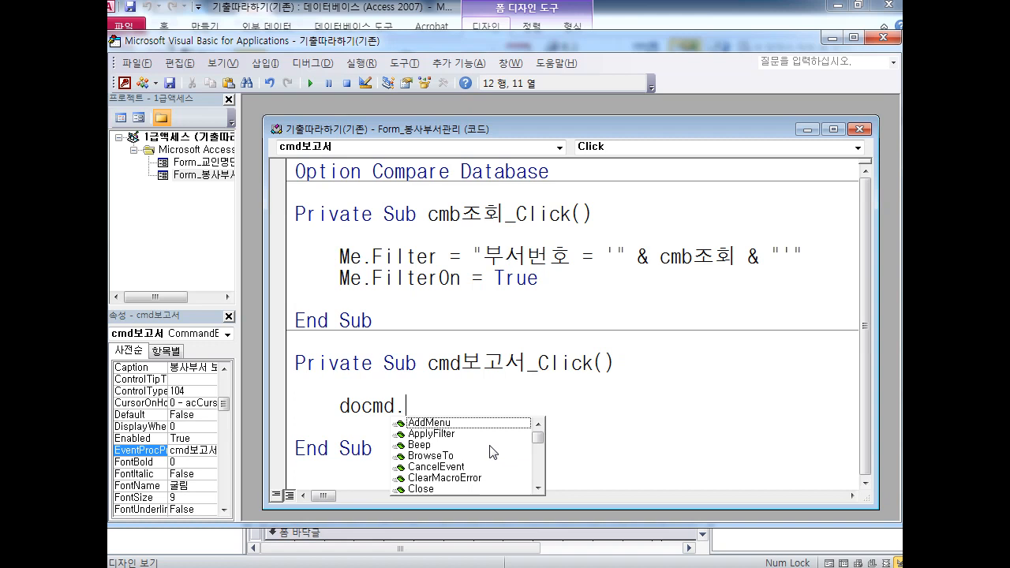
pyautogui.write('op')
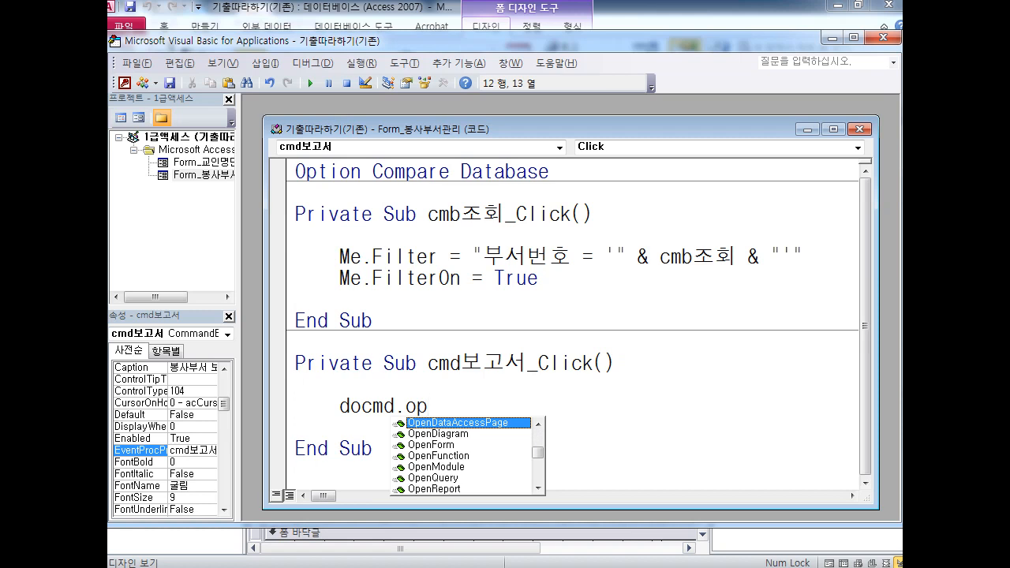
pyautogui.write('enr')
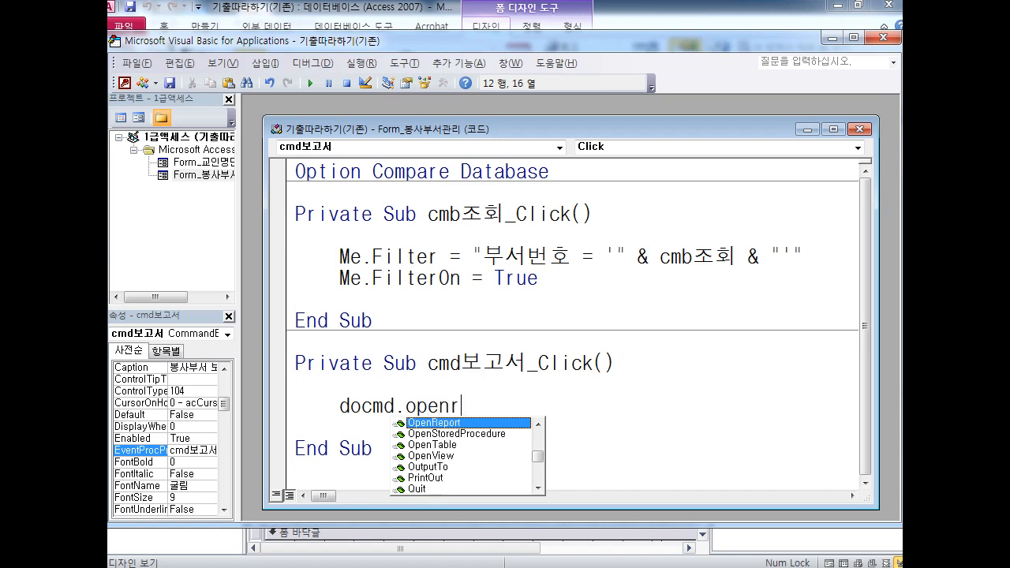
pyautogui.press('Tab')
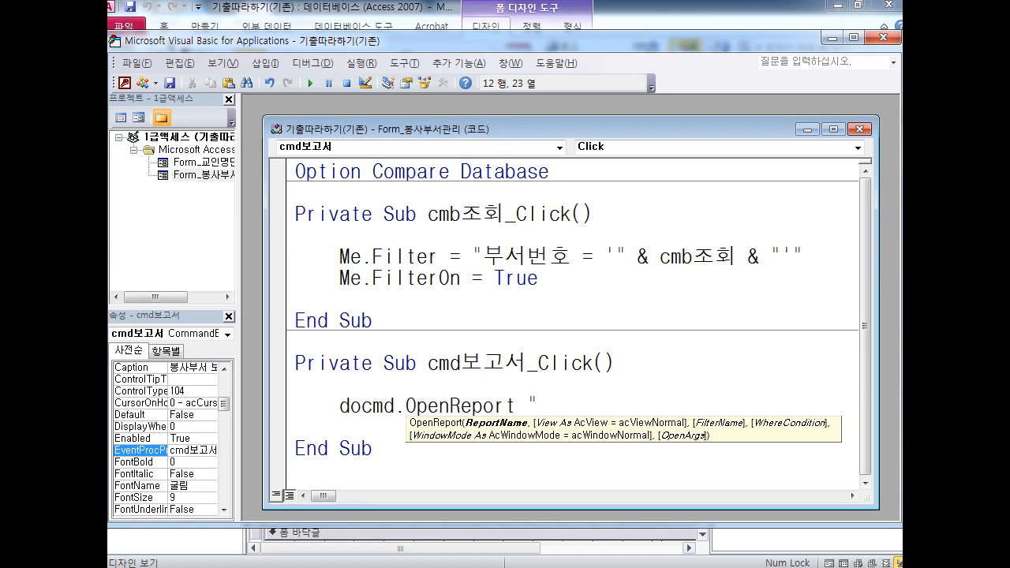
# Give OpenReport the report name "부서현황" and the view argument acViewPreview
pyautogui.write('부서현황"')
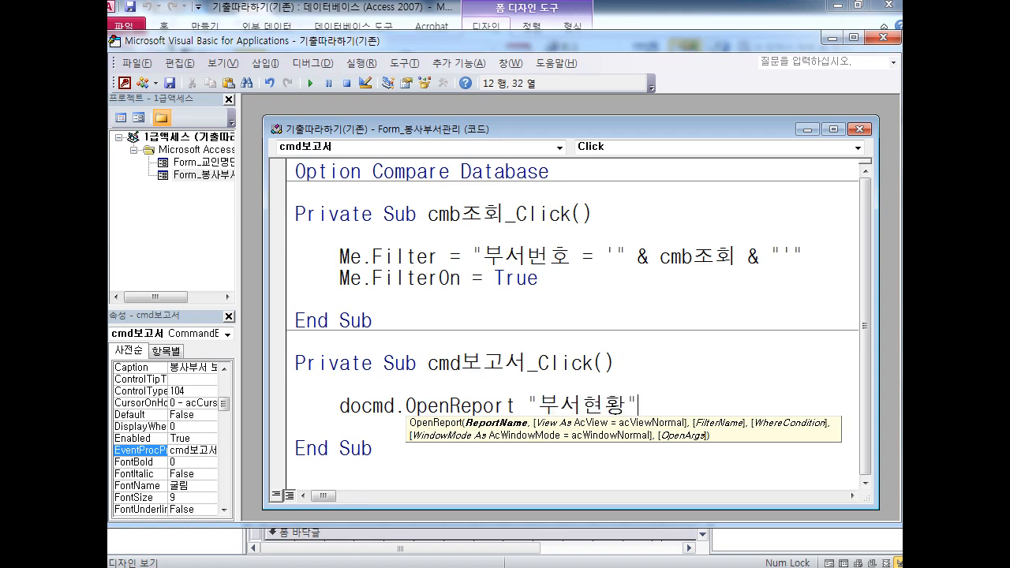
pyautogui.write(',')
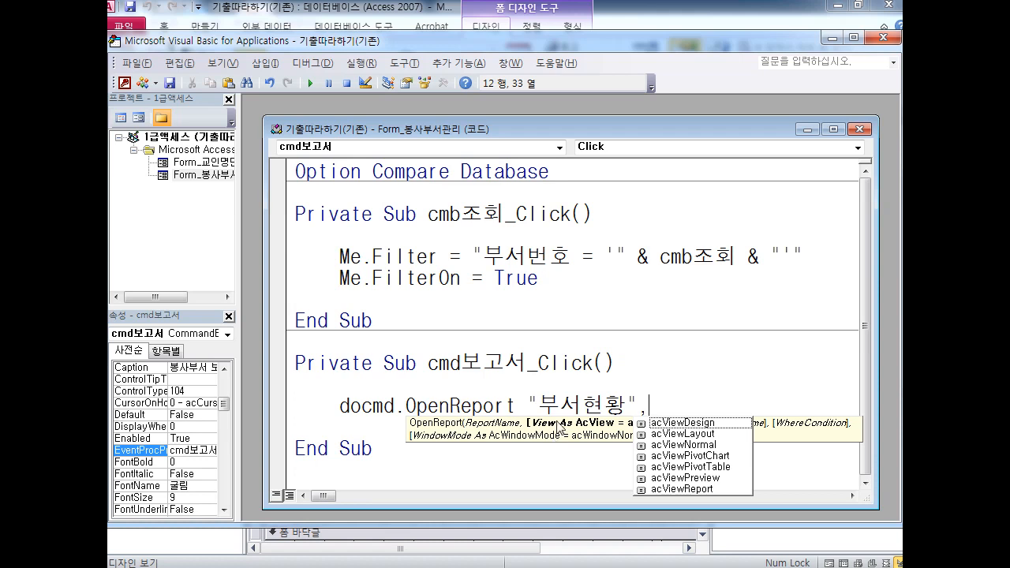
pyautogui.doubleClick(670, 478)
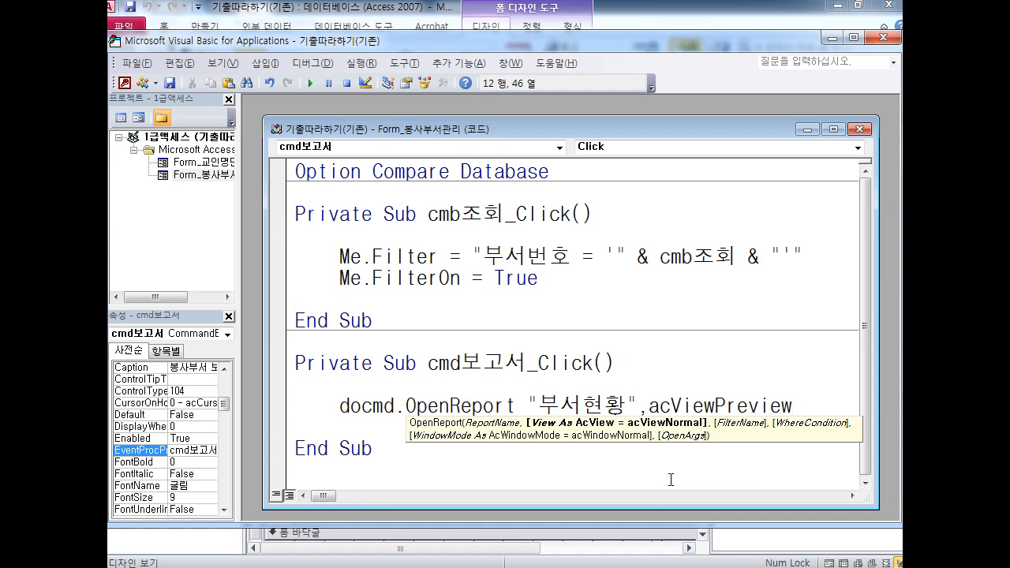
# Close the project and properties panes, maximize the code window, and add a comma after acViewPreview
pyautogui.click(228, 99)
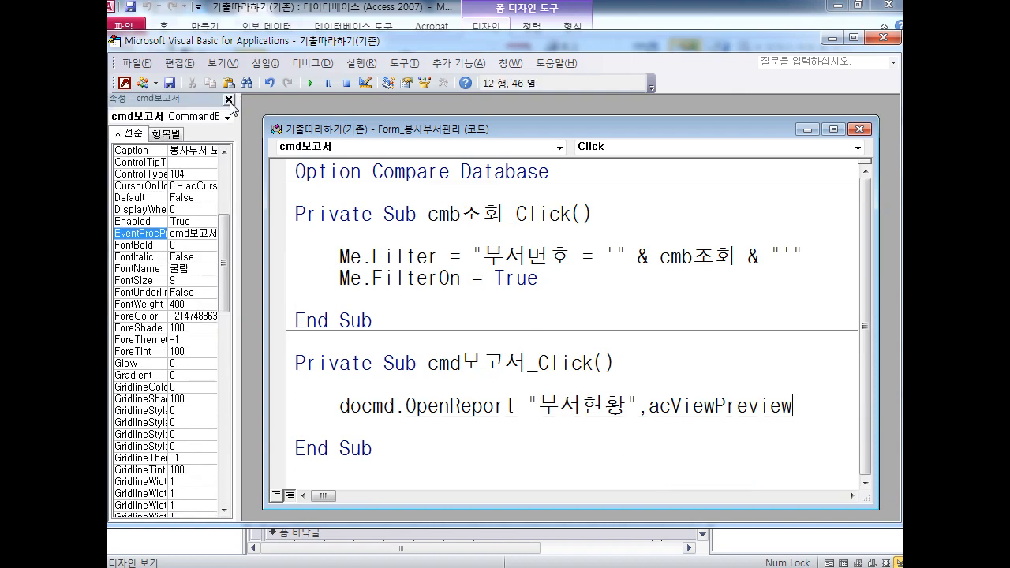
pyautogui.click(228, 99)
pyautogui.doubleClick(288, 131)
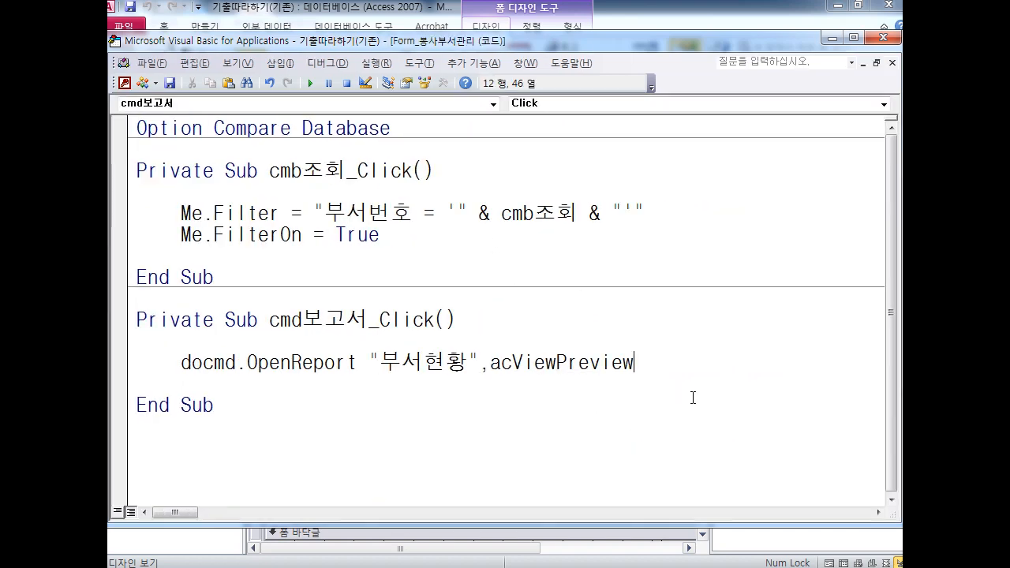
pyautogui.write(',')
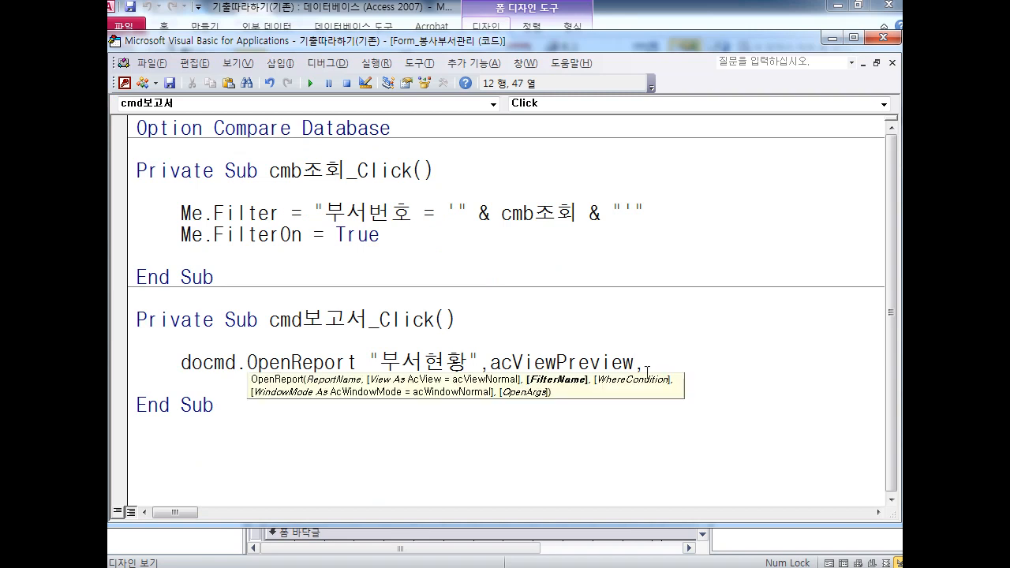
# Cross out FilterName in the OpenReport syntax hint with the red annotation pen, clearing the marks after each attempt
pyautogui.hotkey('ctrl', '2')
pyautogui.press('e')
pyautogui.moveTo(545, 372)
pyautogui.mouseDown()
pyautogui.moveTo(566, 397)
pyautogui.moveTo(547, 397)
pyautogui.moveTo(553, 376)
pyautogui.moveTo(564, 392)
pyautogui.mouseUp()
pyautogui.press('e')
pyautogui.moveTo(550, 390); pyautogui.dragTo(559, 374)
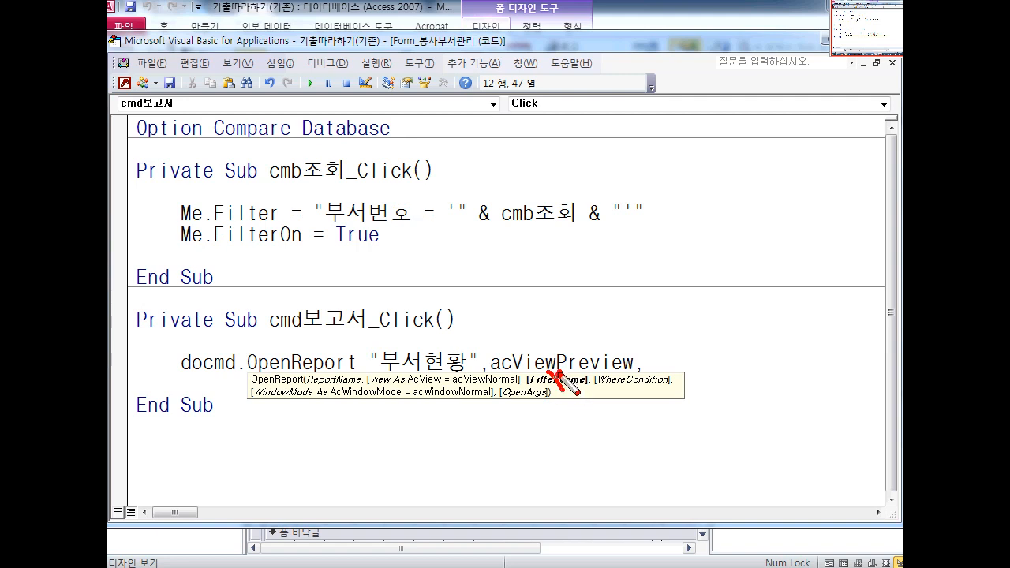
pyautogui.press('e')
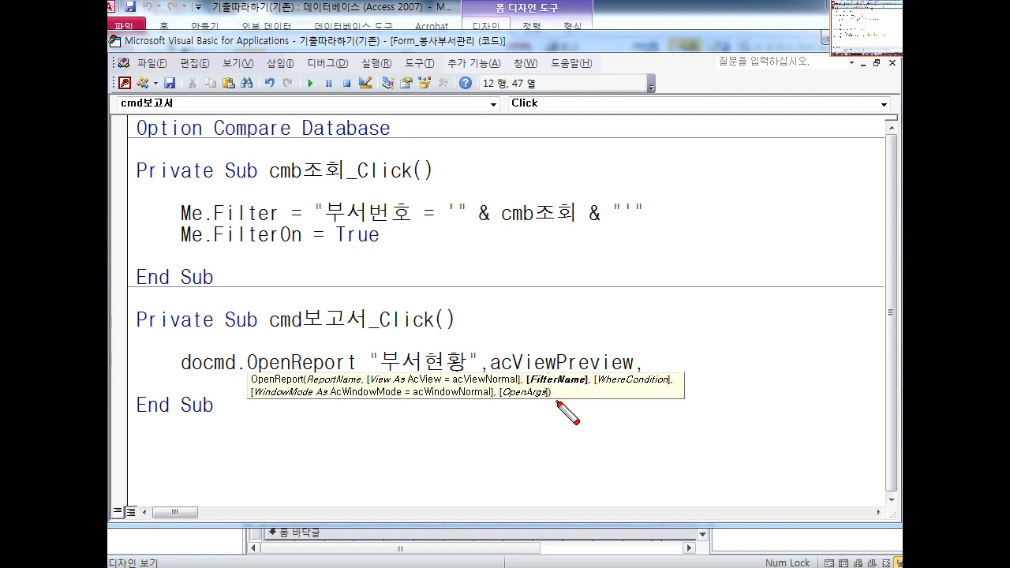
pyautogui.moveTo(544, 370)
pyautogui.mouseDown()
pyautogui.moveTo(563, 392)
pyautogui.moveTo(544, 391)
pyautogui.mouseUp()
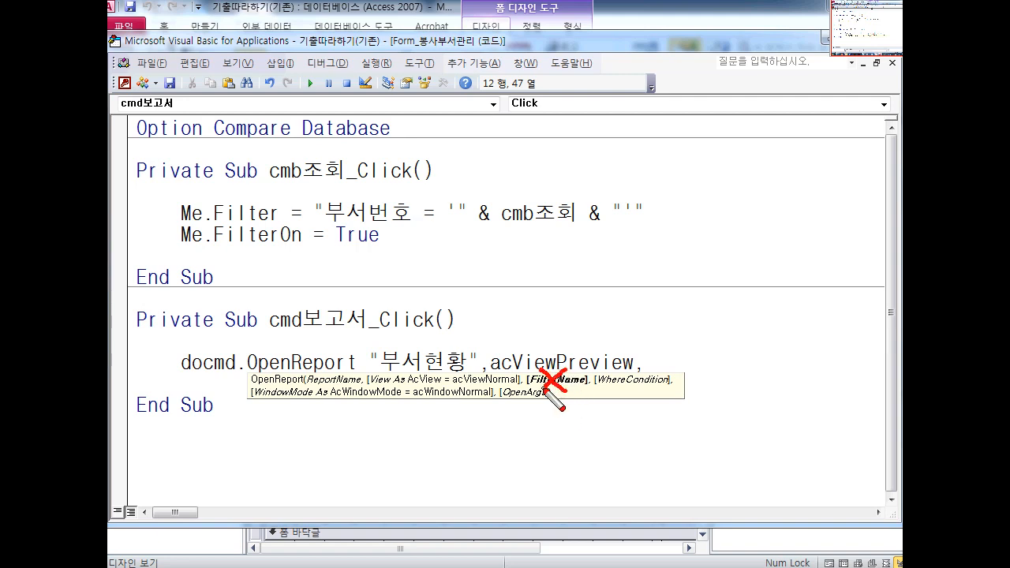
pyautogui.press('e')
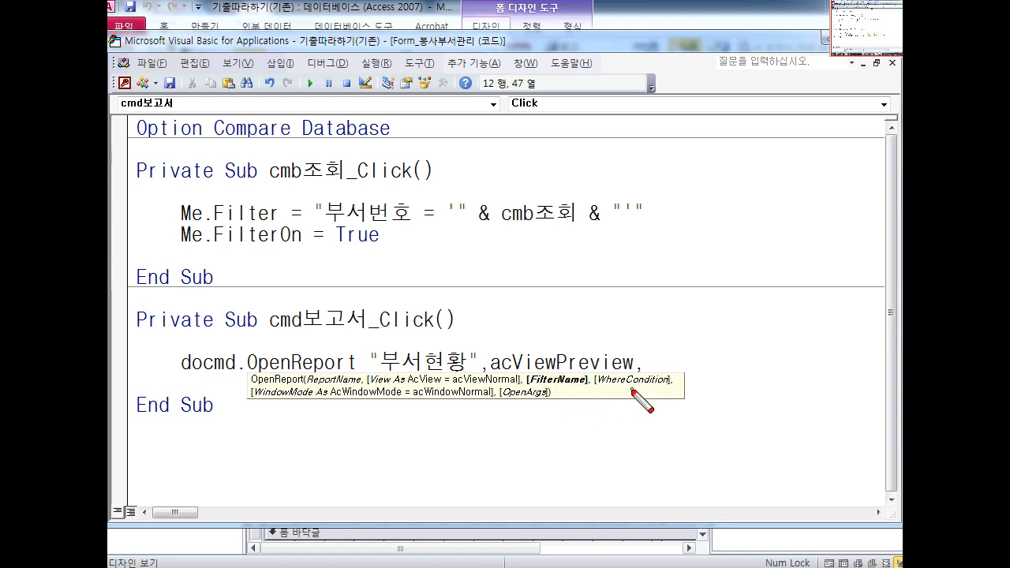
# Annotate the OpenReport hint by underlining WhereCondition, labelling it 조건, crossing out FilterName, and underlining ReportName
pyautogui.moveTo(598, 390)
pyautogui.mouseDown()
pyautogui.moveTo(661, 391)
pyautogui.moveTo(620, 428)
pyautogui.mouseUp()
pyautogui.moveTo(629, 421)
pyautogui.mouseDown()
pyautogui.moveTo(654, 438)
pyautogui.moveTo(635, 444)
pyautogui.mouseUp()
pyautogui.moveTo(628, 447); pyautogui.dragTo(655, 445)
pyautogui.moveTo(644, 409); pyautogui.dragTo(685, 443)
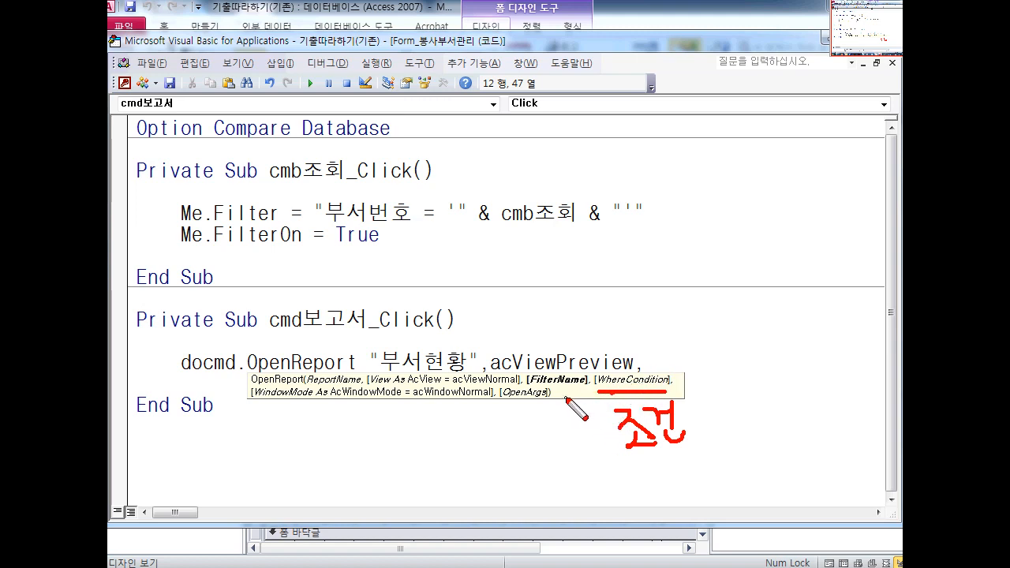
pyautogui.moveTo(551, 375)
pyautogui.mouseDown()
pyautogui.moveTo(568, 392)
pyautogui.moveTo(553, 392)
pyautogui.mouseUp()
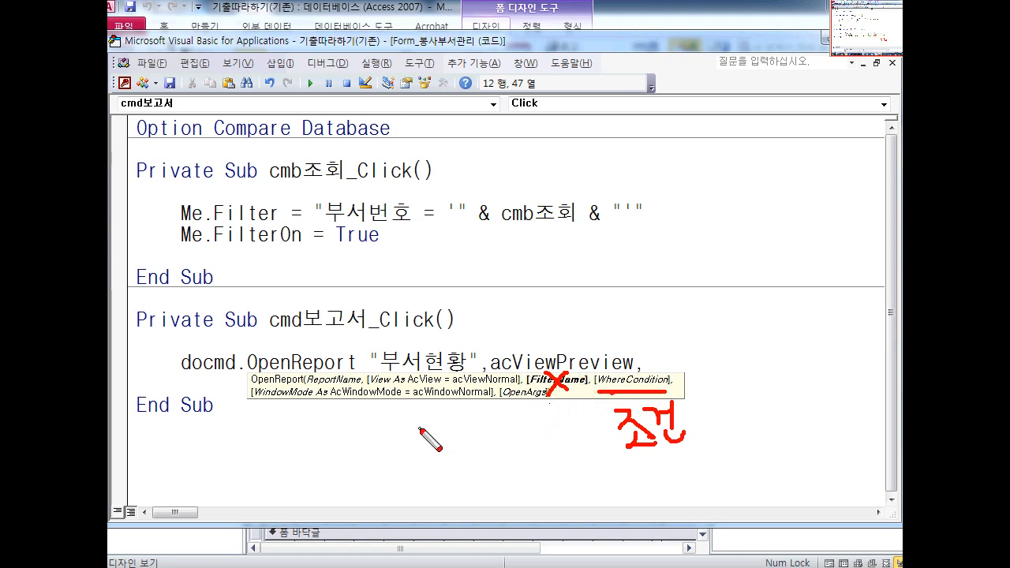
pyautogui.moveTo(310, 389); pyautogui.dragTo(355, 390)
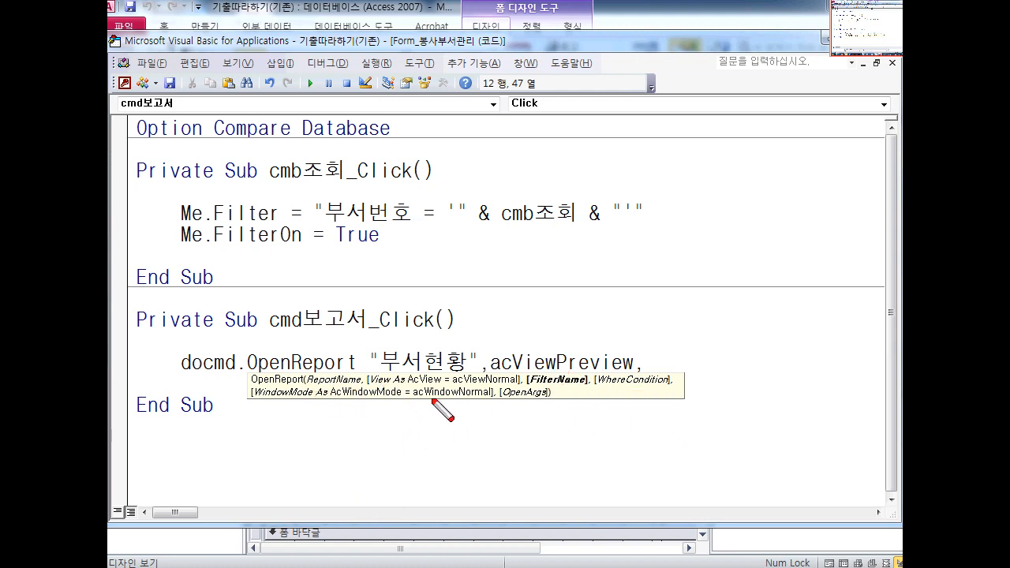
# Clear the red marks, underline the View argument in the OpenReport hint, cross out FilterName, and leave annotation mode
pyautogui.press('e')
pyautogui.moveTo(372, 389); pyautogui.dragTo(513, 386)
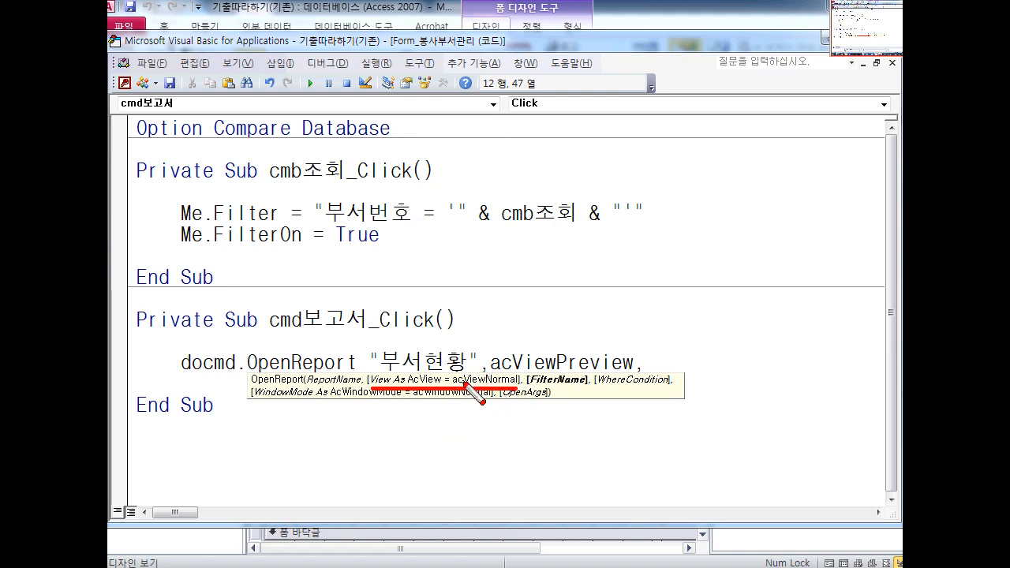
pyautogui.moveTo(552, 371)
pyautogui.mouseDown()
pyautogui.moveTo(568, 388)
pyautogui.moveTo(552, 390)
pyautogui.mouseUp()
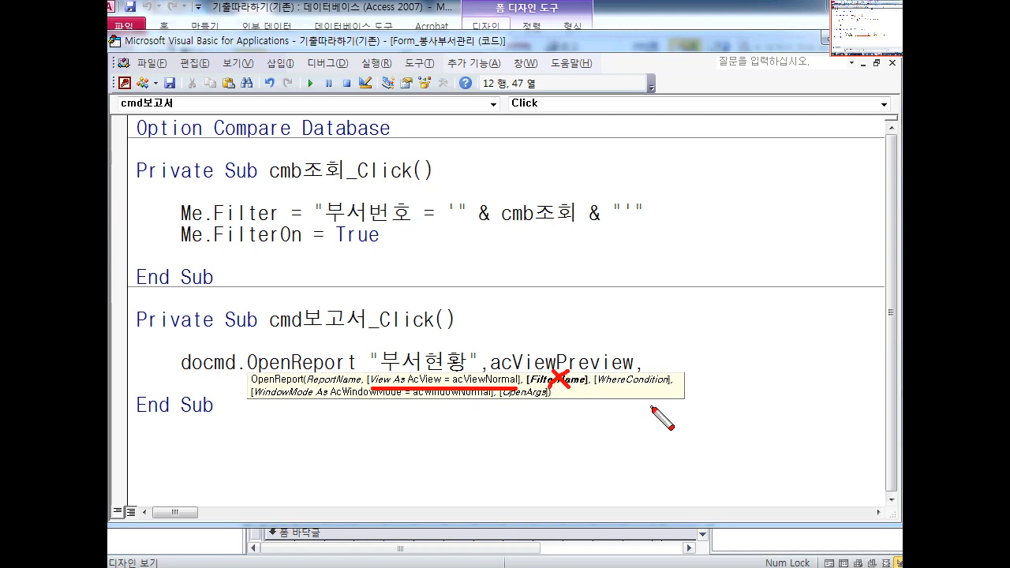
pyautogui.press('Escape')
# Skip the FilterName argument of OpenReport with another comma and enter the WhereCondition "부서번호 = cmb조회"
pyautogui.write(',')
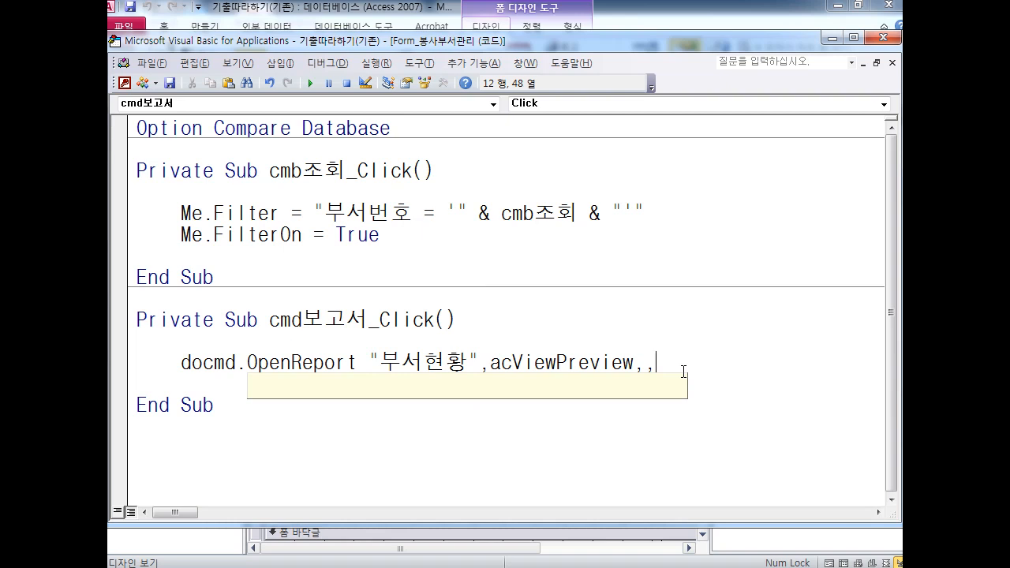
pyautogui.write('"')
pyautogui.write('부섭')
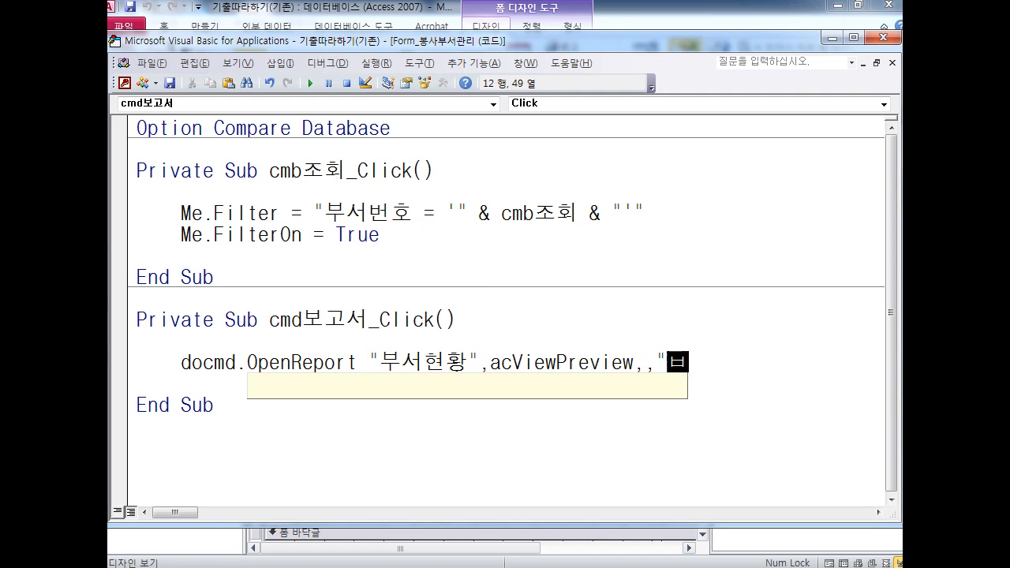
pyautogui.write('번호')
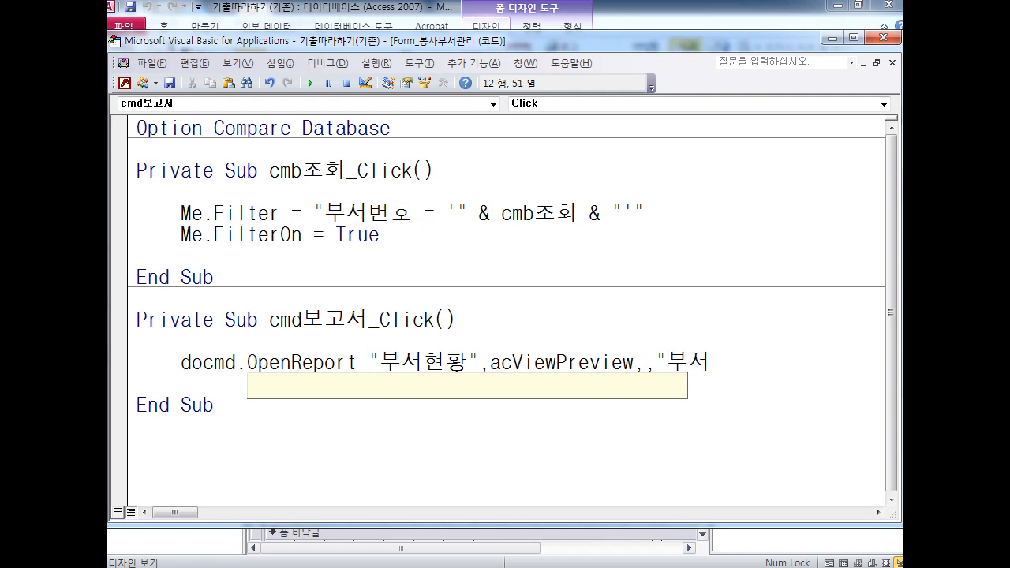
pyautogui.write(' = cmb')
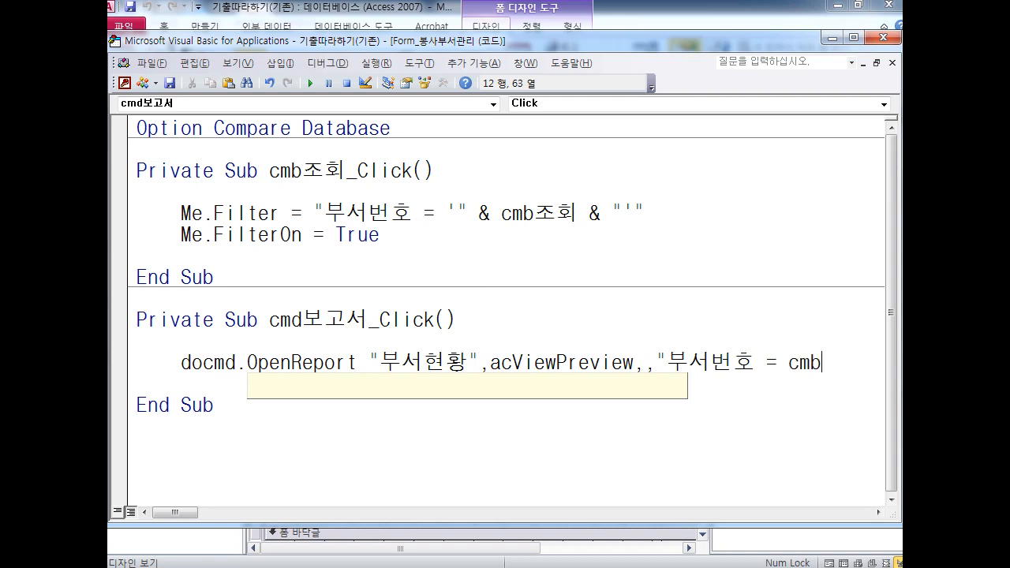
pyautogui.write('조회"')
# Wrap cmb조회 in single quotes inside the WhereCondition string of the OpenReport line
pyautogui.moveTo(185, 516)
pyautogui.mouseDown()
pyautogui.moveTo(218, 519)
pyautogui.moveTo(198, 522)
pyautogui.mouseUp()
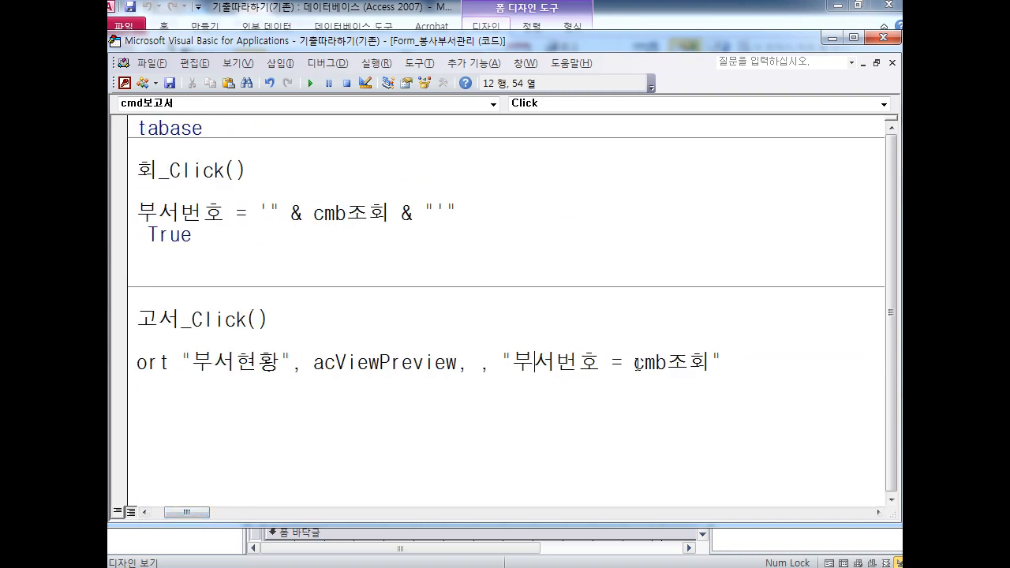
pyautogui.moveTo(633, 361); pyautogui.dragTo(713, 361)
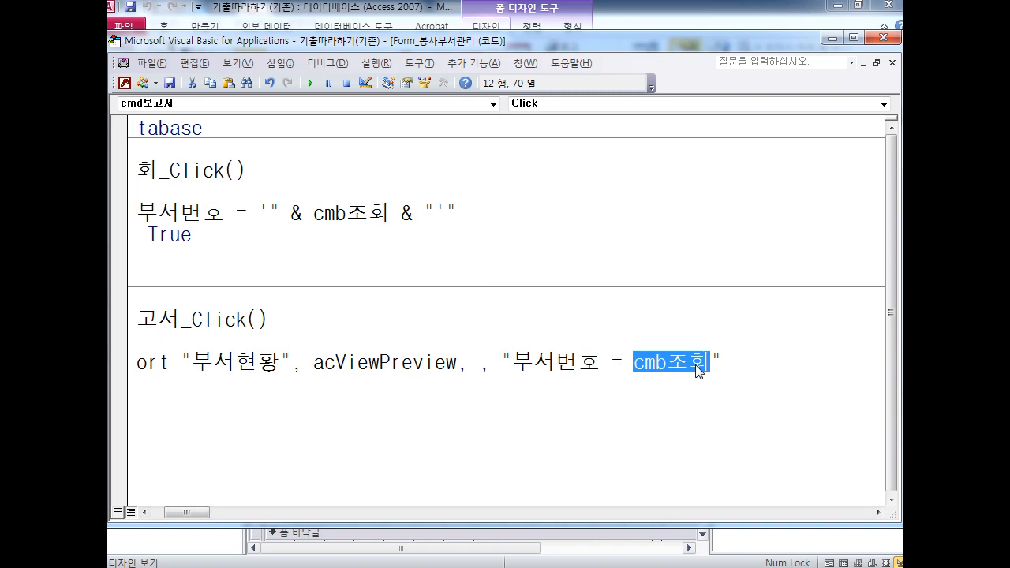
pyautogui.press('Left')
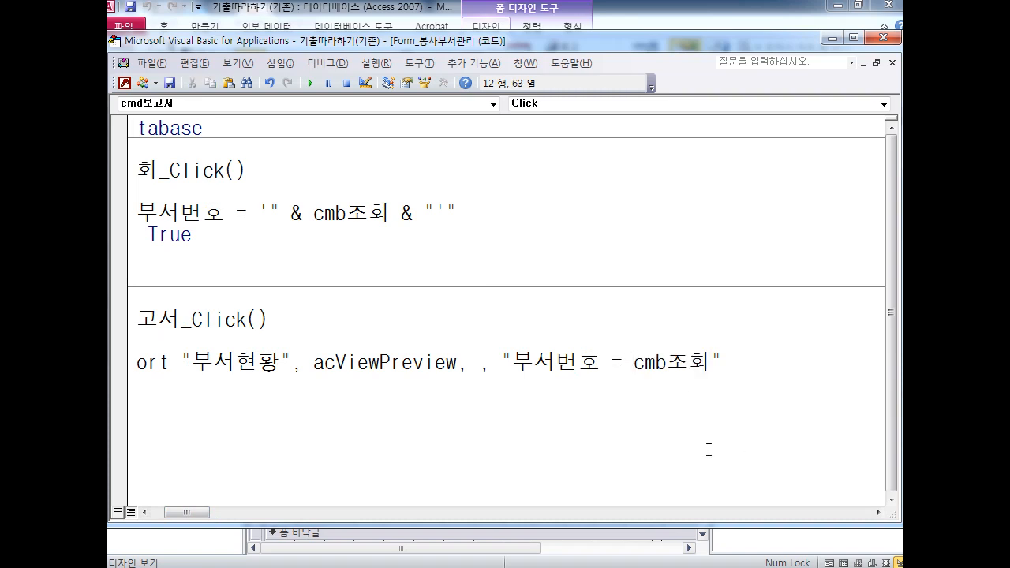
pyautogui.write("'")
pyautogui.press('Right')
pyautogui.press('Right')
pyautogui.press('Right')
pyautogui.press('Right')
pyautogui.press('Right')
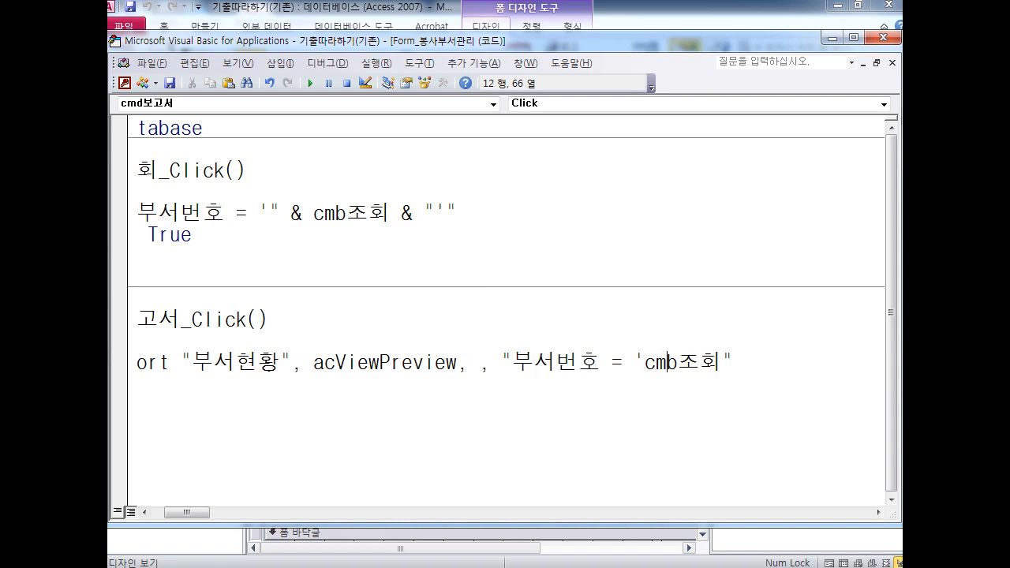
pyautogui.write("'")
# Annotate the WhereCondition in red by underlining cmb조회 and 부서번호, bracketing the whole string and writing 분리, then clear the marks
pyautogui.moveTo(372, 387); pyautogui.dragTo(516, 387)
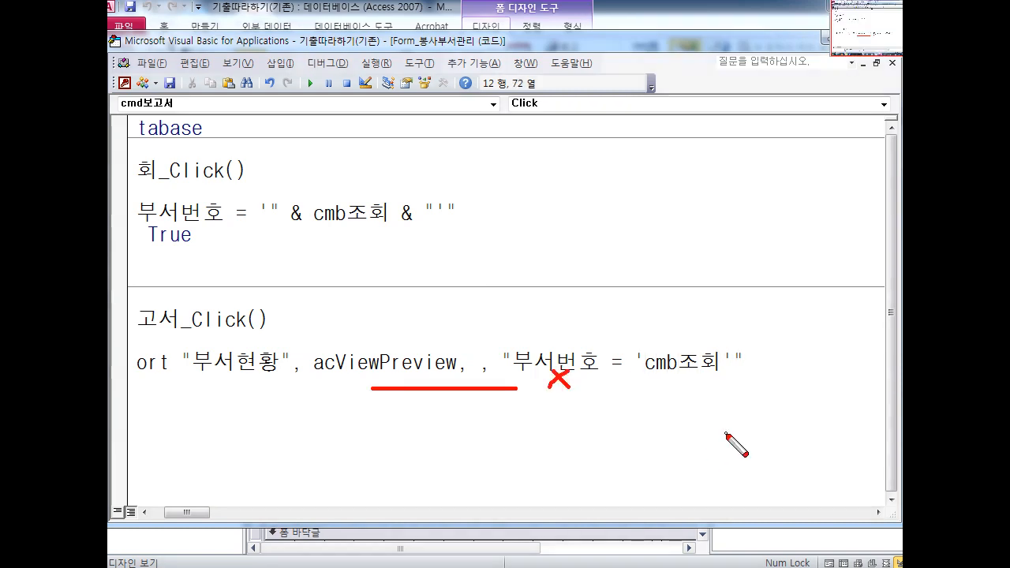
pyautogui.moveTo(647, 349)
pyautogui.mouseDown()
pyautogui.moveTo(677, 341)
pyautogui.moveTo(728, 353)
pyautogui.mouseUp()
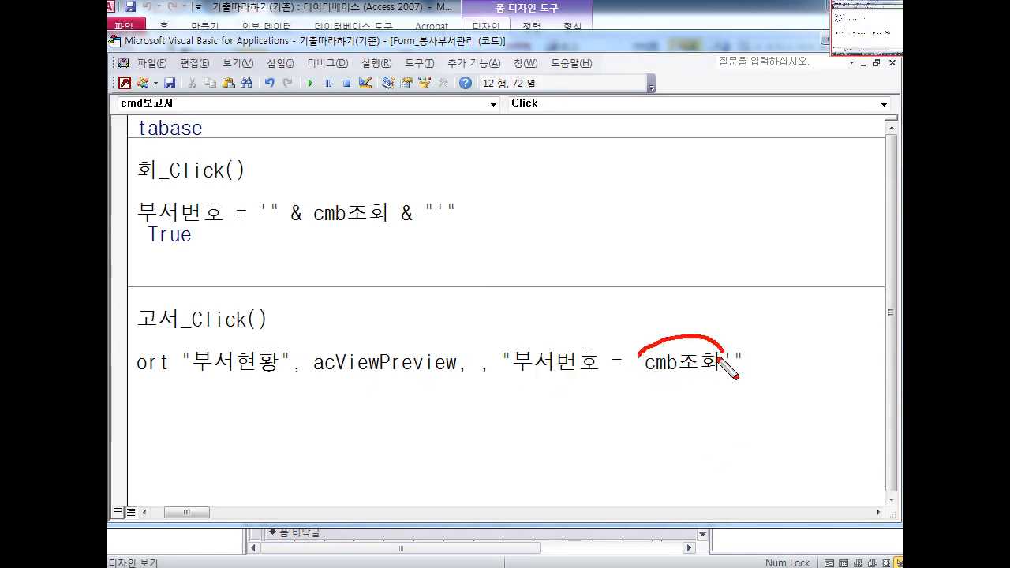
pyautogui.moveTo(651, 376); pyautogui.dragTo(723, 377)
pyautogui.moveTo(507, 367)
pyautogui.mouseDown()
pyautogui.moveTo(726, 433)
pyautogui.moveTo(739, 366)
pyautogui.mouseUp()
pyautogui.moveTo(624, 187)
pyautogui.mouseDown()
pyautogui.moveTo(634, 252)
pyautogui.moveTo(654, 252)
pyautogui.moveTo(658, 282)
pyautogui.moveTo(683, 275)
pyautogui.moveTo(702, 286)
pyautogui.mouseUp()
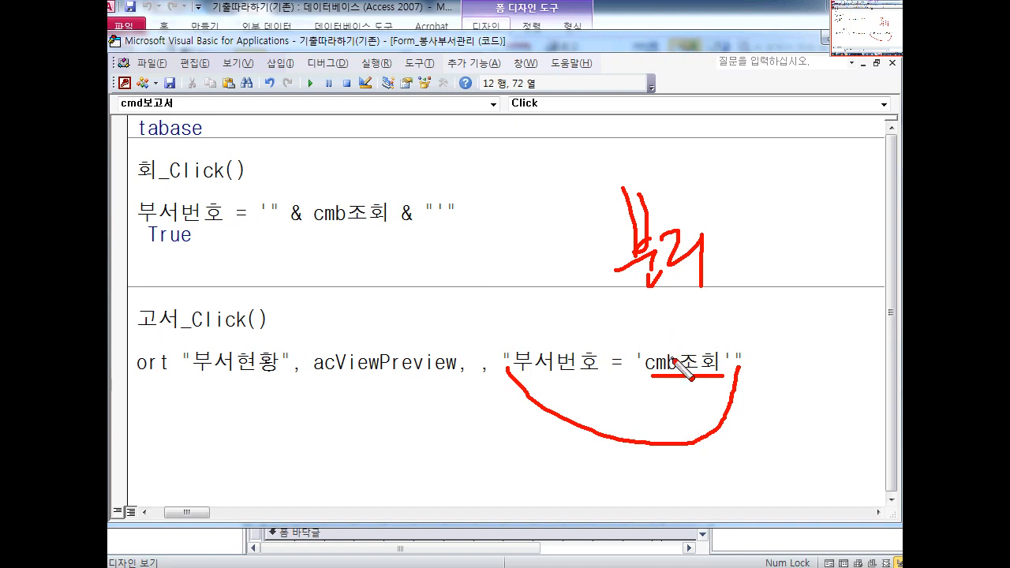
pyautogui.moveTo(525, 377); pyautogui.dragTo(575, 377)
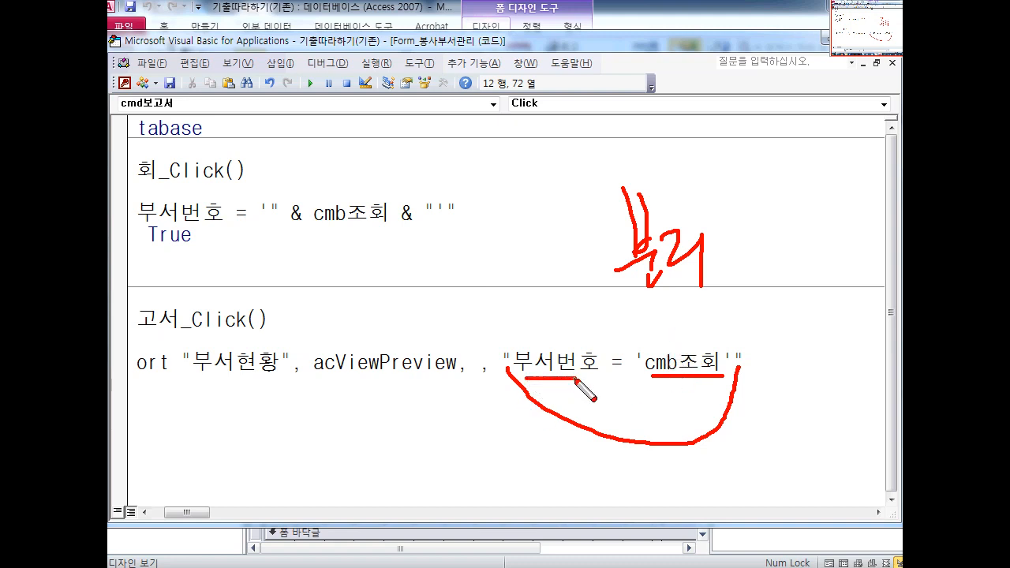
pyautogui.moveTo(563, 250)
pyautogui.mouseDown()
pyautogui.moveTo(562, 325)
pyautogui.moveTo(580, 309)
pyautogui.mouseUp()
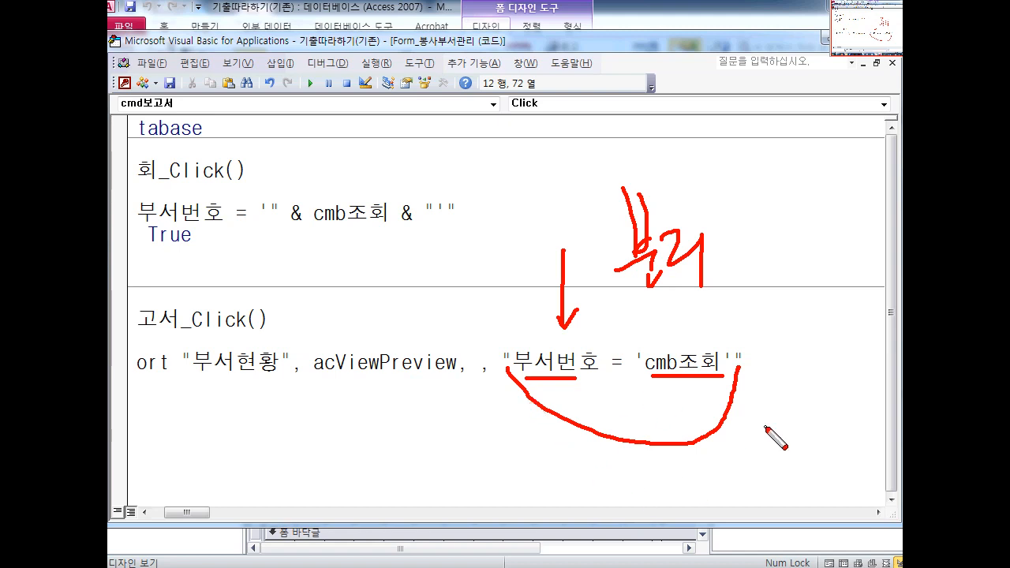
pyautogui.press('e')
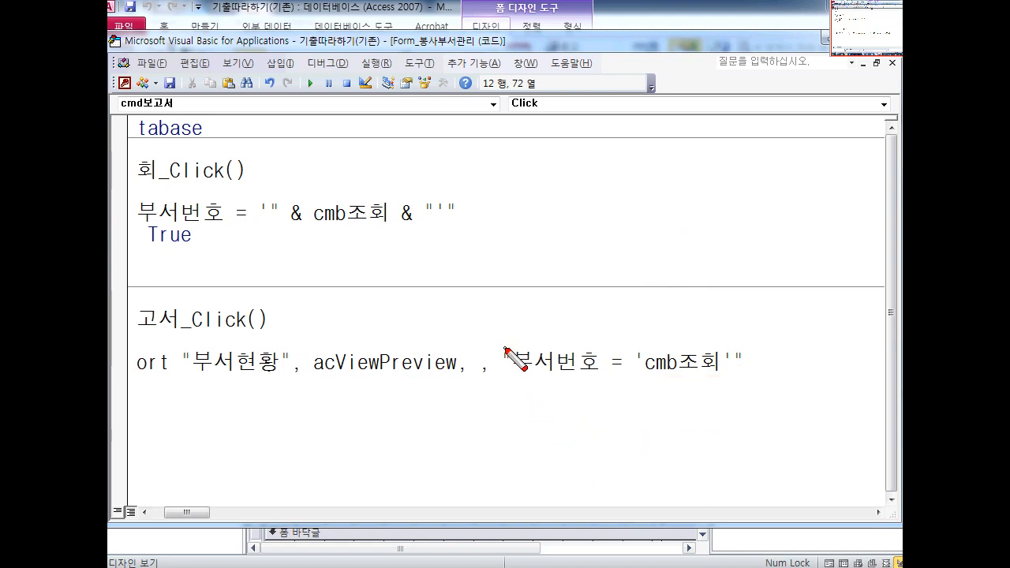
# Mark in red the span from the opening double quote to the single quote before cmb조회, and leave annotation mode
pyautogui.moveTo(506, 347)
pyautogui.mouseDown()
pyautogui.moveTo(518, 331)
pyautogui.moveTo(683, 315)
pyautogui.moveTo(726, 337)
pyautogui.mouseUp()
pyautogui.moveTo(507, 384)
pyautogui.mouseDown()
pyautogui.moveTo(507, 419)
pyautogui.moveTo(543, 387)
pyautogui.moveTo(636, 393)
pyautogui.mouseUp()
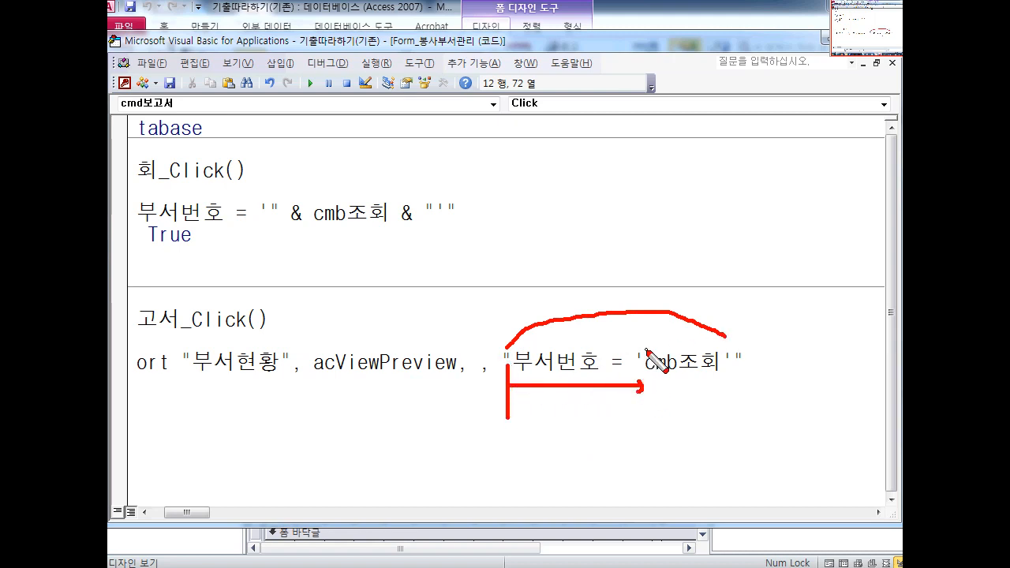
pyautogui.moveTo(647, 341); pyautogui.dragTo(647, 513)
pyautogui.hotkey('ctrl', 'z')
pyautogui.press('Escape')
# Separate cmb조회 from the quoted text so the WhereCondition reads "부서번호 = '" & cmb조회 & "'"
pyautogui.click(646, 363)
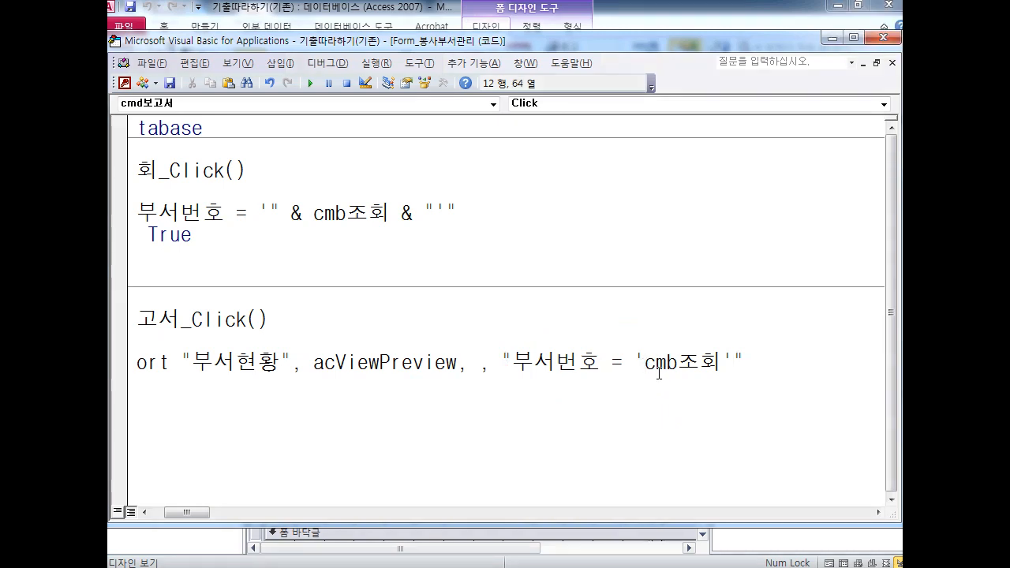
pyautogui.write('"')
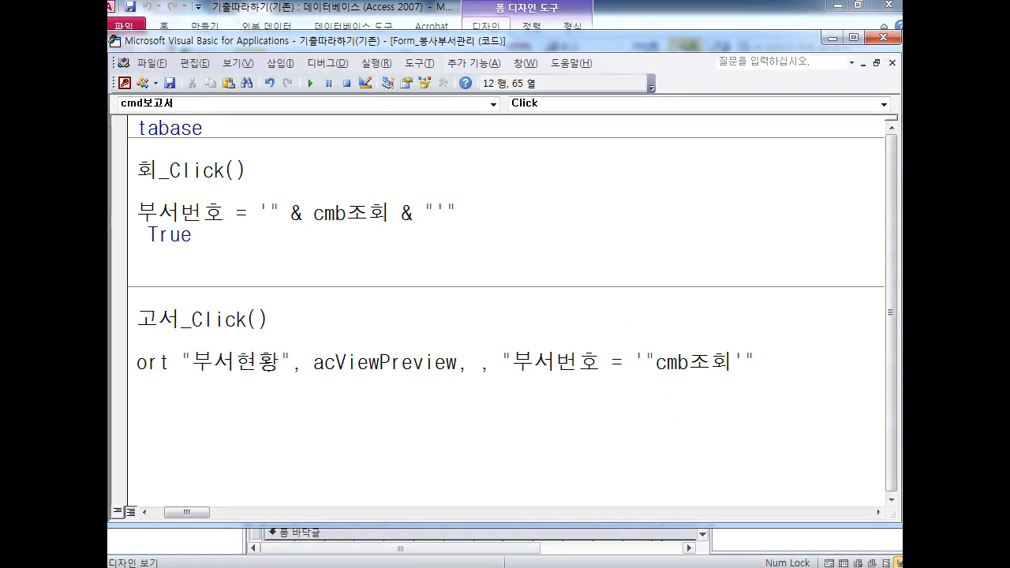
pyautogui.write(' &')
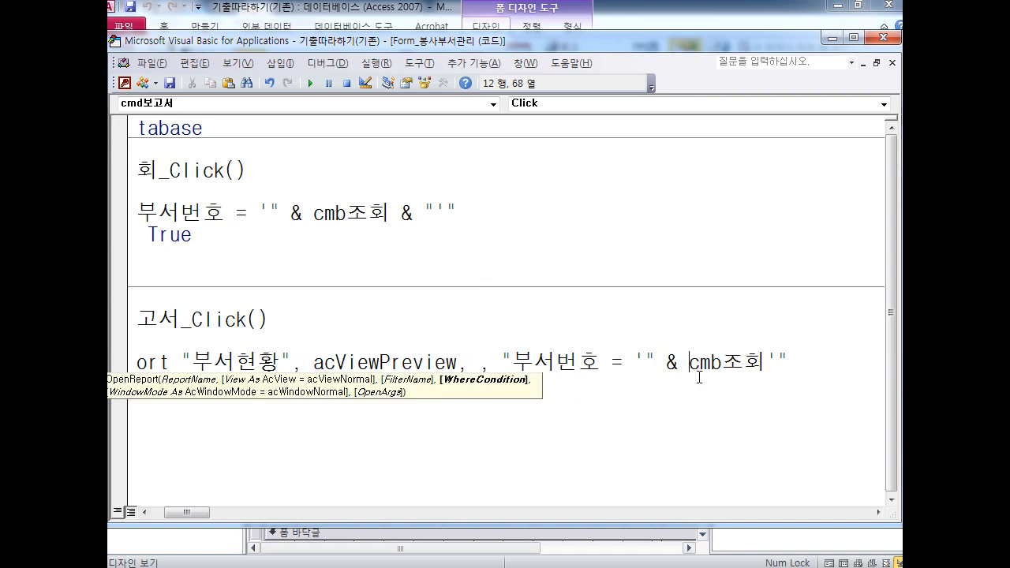
pyautogui.click(764, 363)
pyautogui.write('& "')
# Mark the added double quotes around cmb조회 in red with check marks, dividing lines and outward arrows, and leave annotation mode
pyautogui.hotkey('ctrl', '2')
pyautogui.press('e')
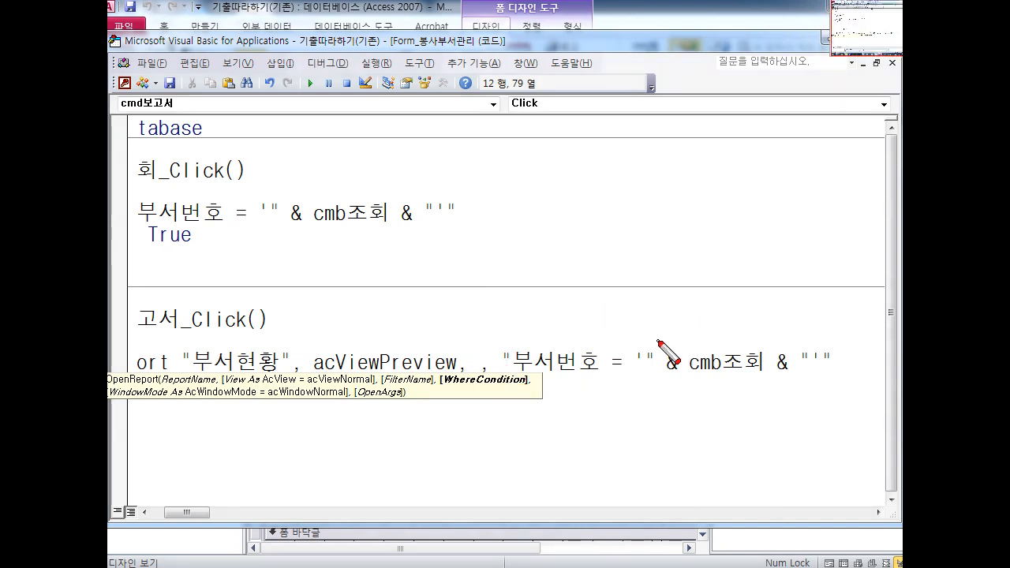
pyautogui.moveTo(648, 337); pyautogui.dragTo(677, 328)
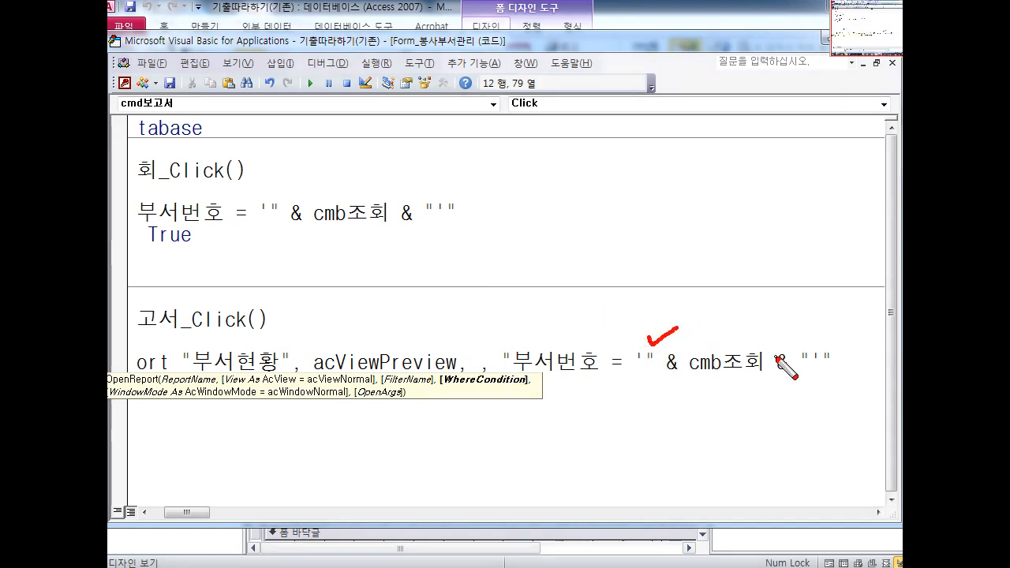
pyautogui.moveTo(794, 338); pyautogui.dragTo(801, 334)
pyautogui.moveTo(649, 365); pyautogui.dragTo(651, 437)
pyautogui.moveTo(806, 364); pyautogui.dragTo(806, 434)
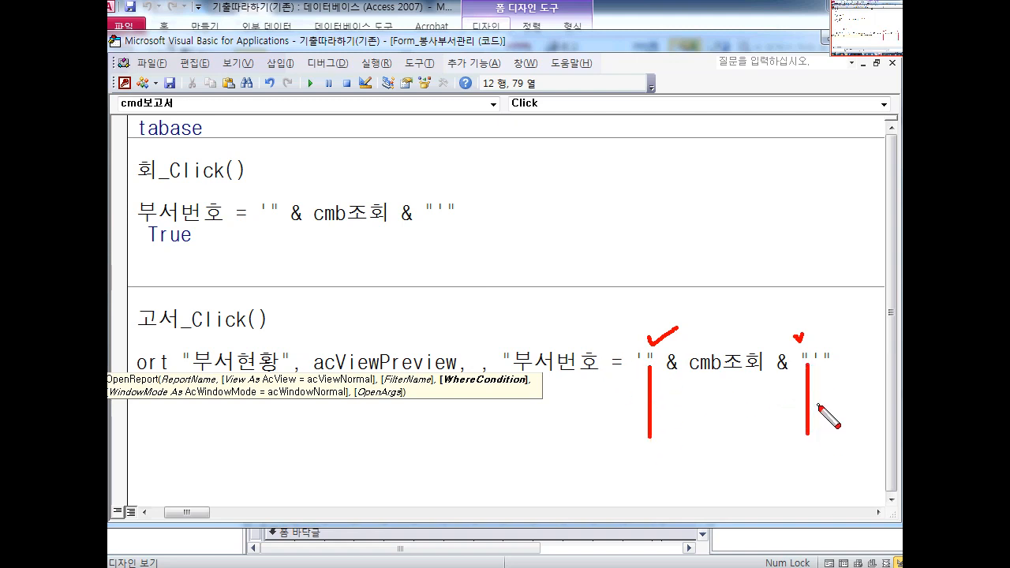
pyautogui.moveTo(808, 397)
pyautogui.mouseDown()
pyautogui.moveTo(822, 396)
pyautogui.moveTo(817, 408)
pyautogui.mouseUp()
pyautogui.moveTo(650, 400)
pyautogui.mouseDown()
pyautogui.moveTo(636, 398)
pyautogui.moveTo(630, 414)
pyautogui.mouseUp()
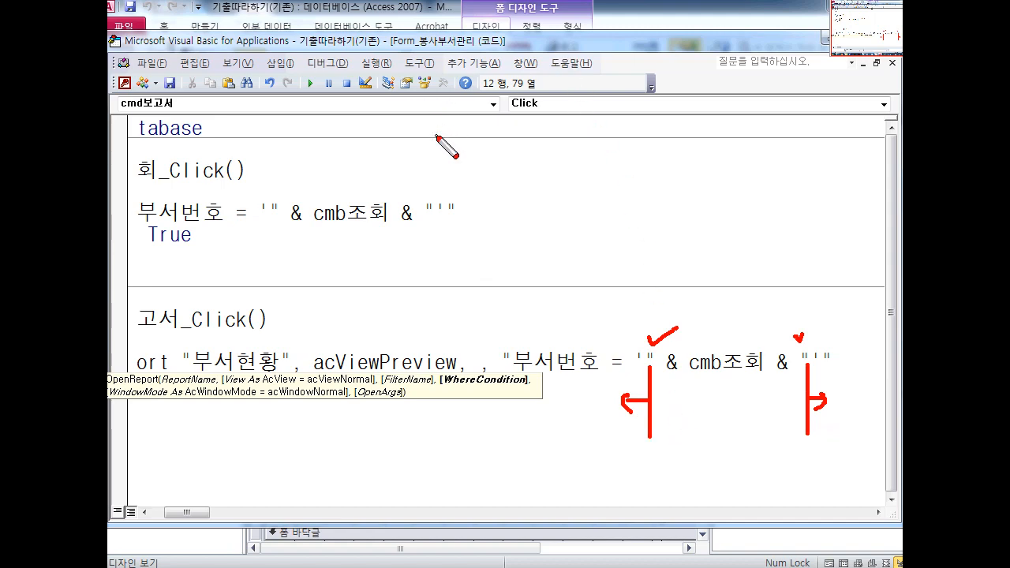
pyautogui.press('Escape')
# Close the code editor and switch the 봉사부서관리 form to Form view
pyautogui.click(892, 42)
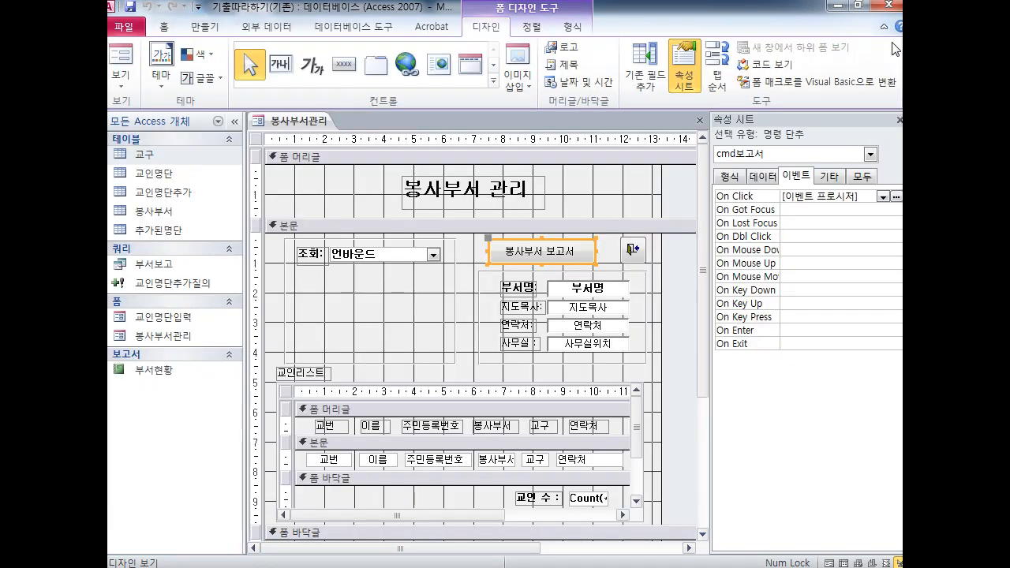
pyautogui.moveTo(862, 196); pyautogui.dragTo(744, 196)
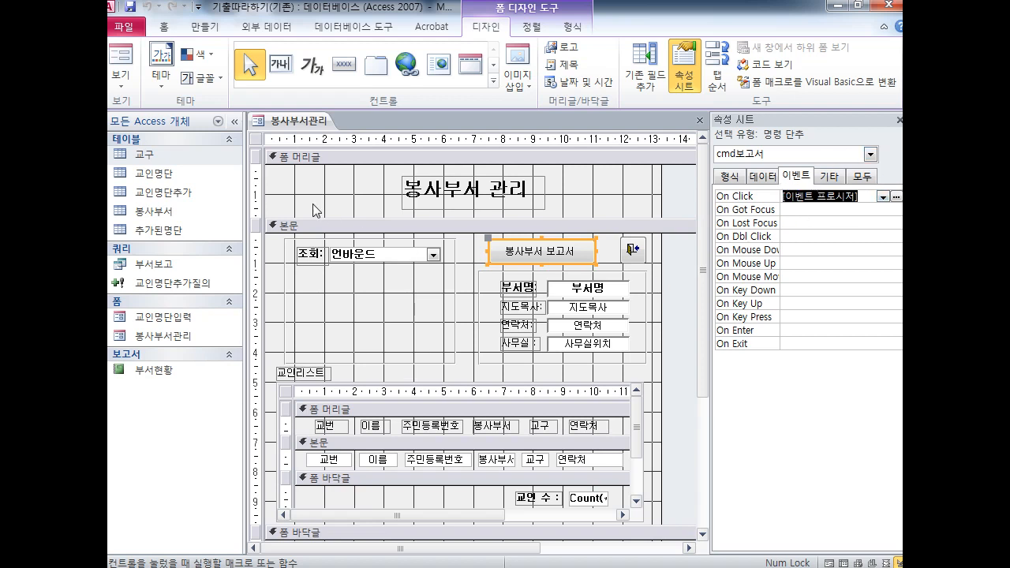
pyautogui.moveTo(108, 79); pyautogui.dragTo(110, 73)
pyautogui.click(125, 61)
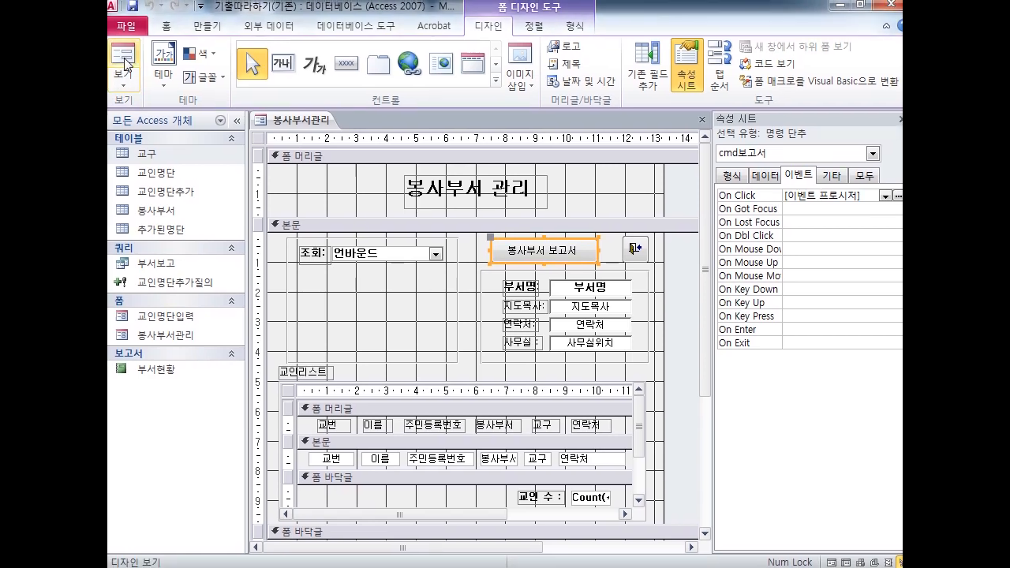
pyautogui.click(125, 63)
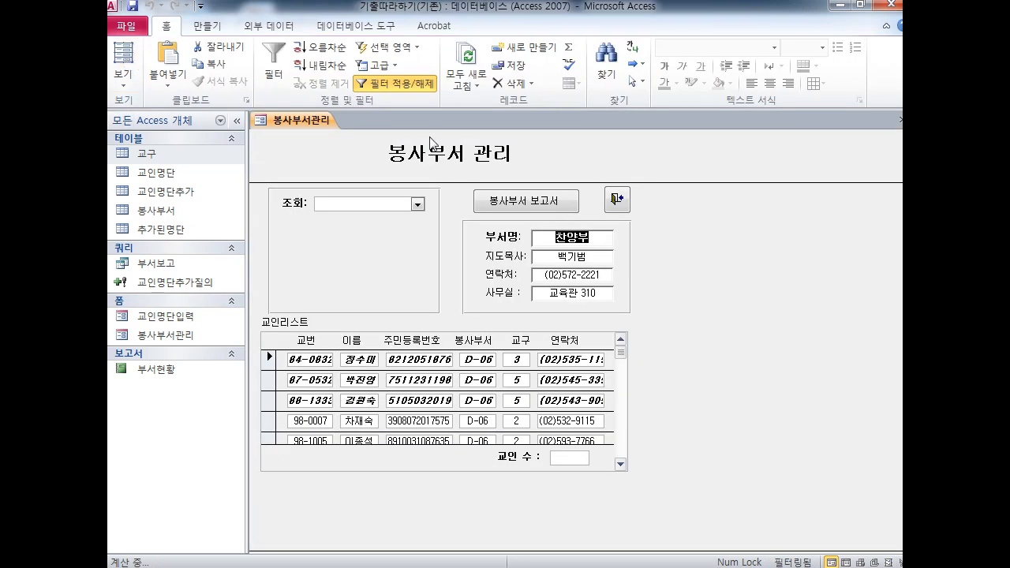
# Choose D-04 사회봉사부 in the 조회 list, open the 봉사부서 보고서 preview, and enlarge it
pyautogui.click(415, 204)
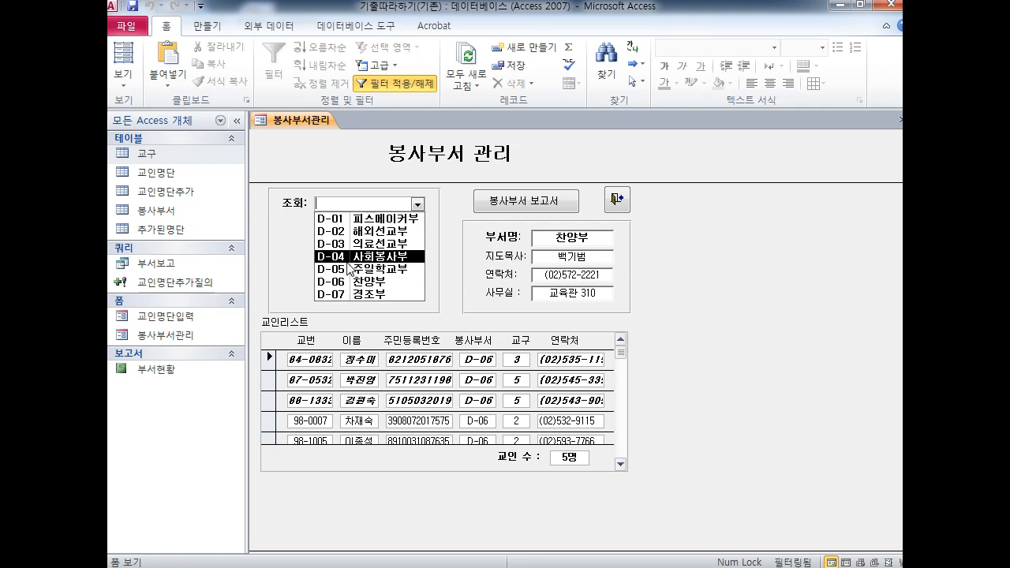
pyautogui.click(348, 257)
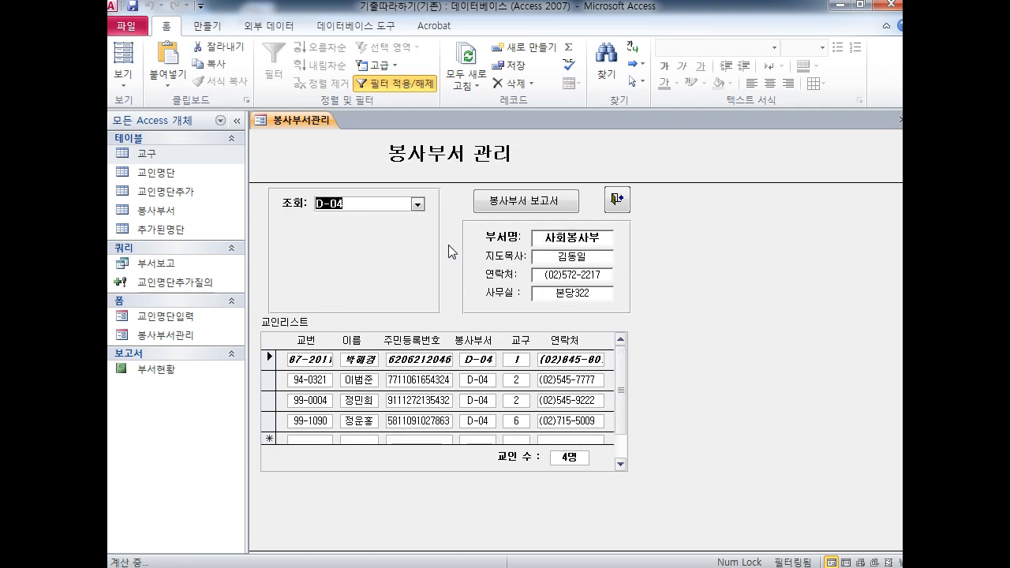
pyautogui.click(525, 201)
pyautogui.click(536, 233)
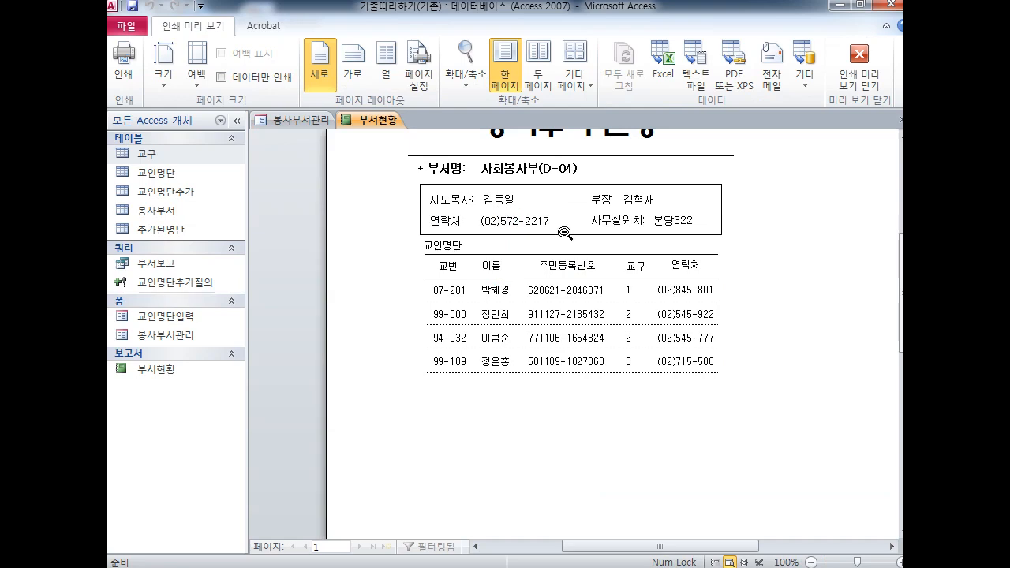
# Switch the 부서현황 report to Design view, and highlight "매크로 작성기, 코드 작성기" in the Notepad notes
pyautogui.rightClick(388, 131)
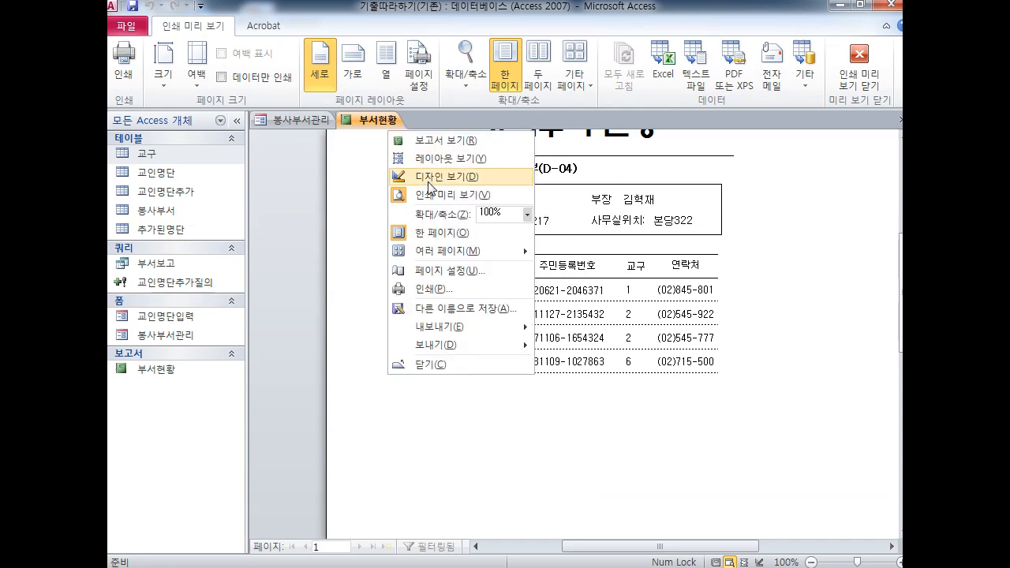
pyautogui.click(430, 178)
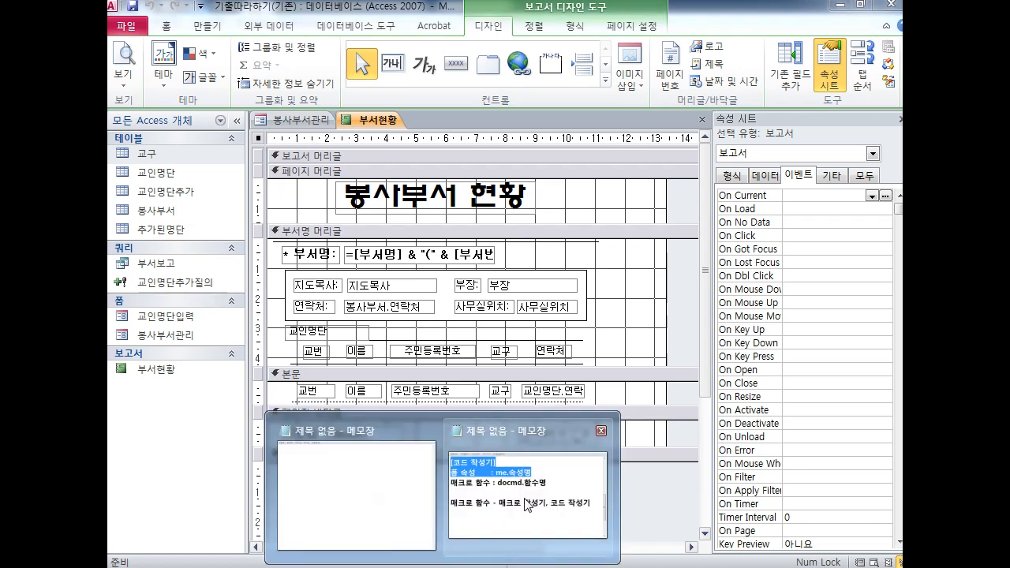
pyautogui.click(527, 483)
pyautogui.moveTo(498, 382); pyautogui.dragTo(856, 385)
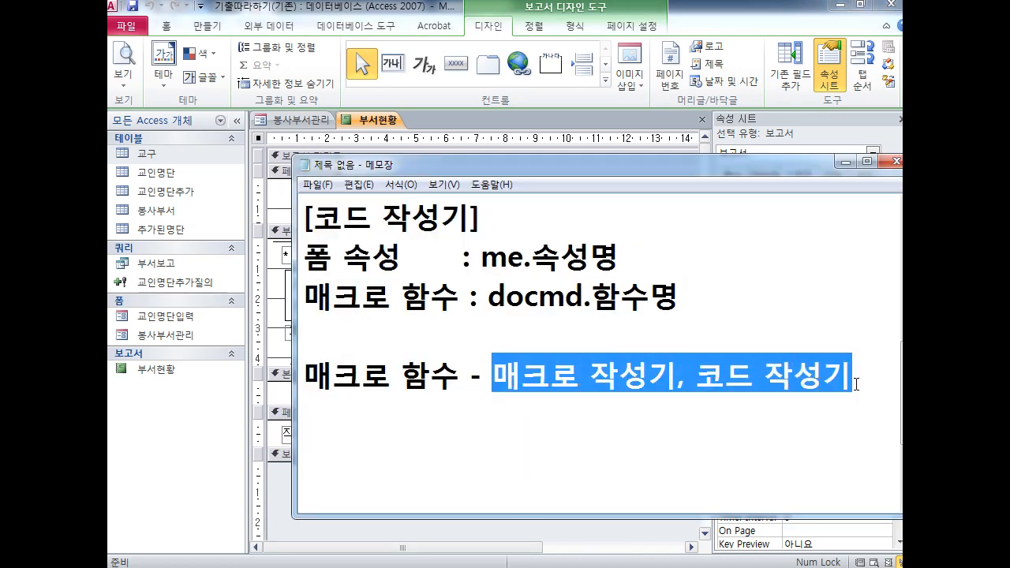